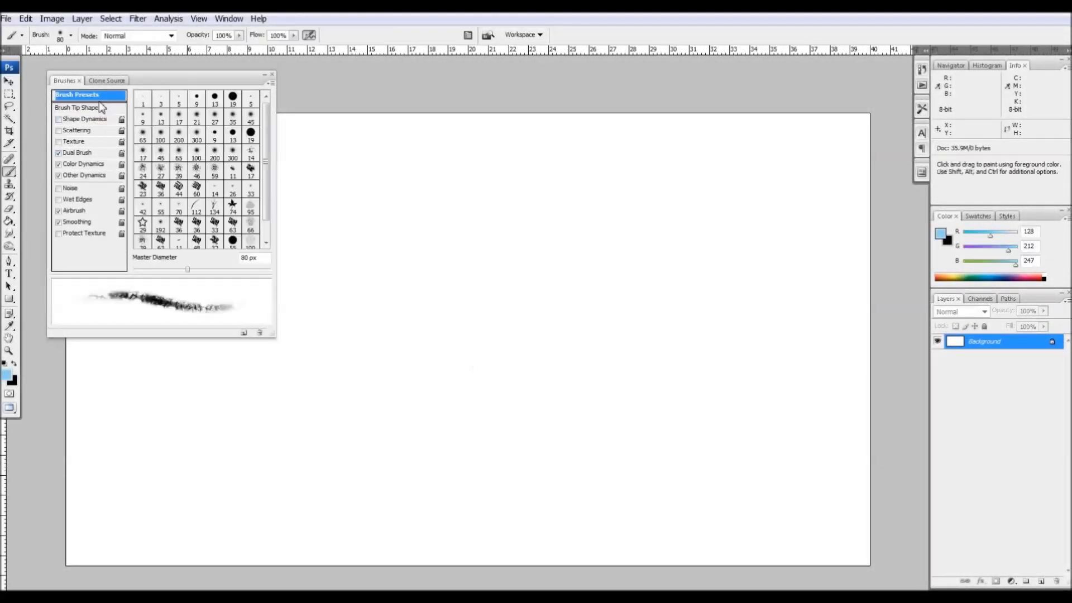
# Paint the top half light blue with a large soft brush, then add a darker blue cloud band.
pyautogui.click(84, 108)
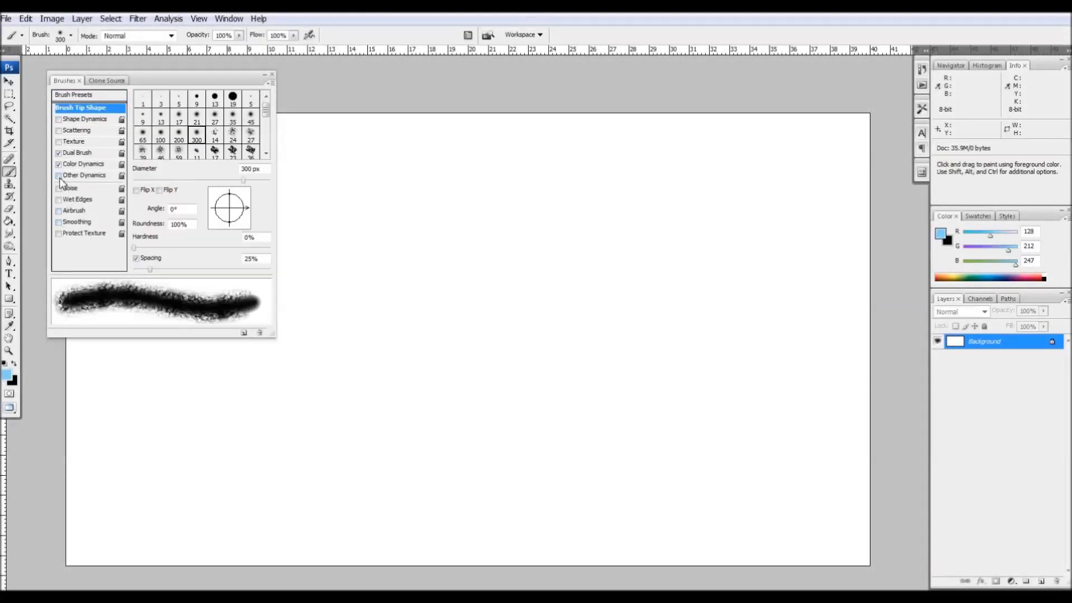
pyautogui.moveTo(321, 126)
pyautogui.mouseDown()
pyautogui.moveTo(313, 145)
pyautogui.moveTo(748, 151)
pyautogui.moveTo(352, 235)
pyautogui.moveTo(854, 218)
pyautogui.moveTo(184, 240)
pyautogui.mouseUp()
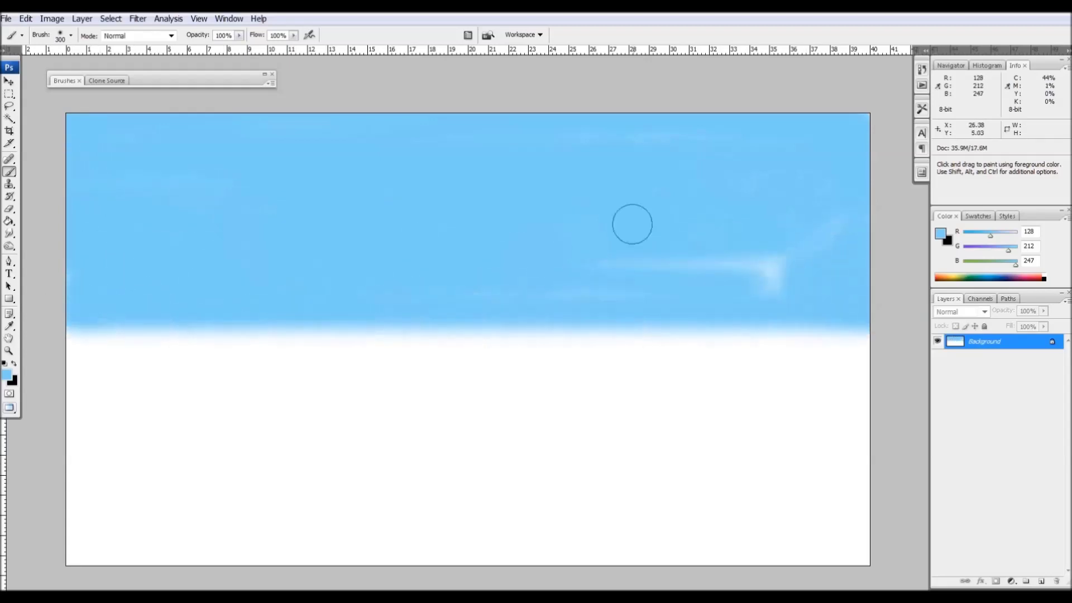
pyautogui.click(594, 222)
pyautogui.press('Return')
pyautogui.moveTo(319, 263)
pyautogui.mouseDown()
pyautogui.moveTo(479, 280)
pyautogui.moveTo(342, 239)
pyautogui.moveTo(202, 237)
pyautogui.moveTo(744, 240)
pyautogui.moveTo(683, 299)
pyautogui.mouseUp()
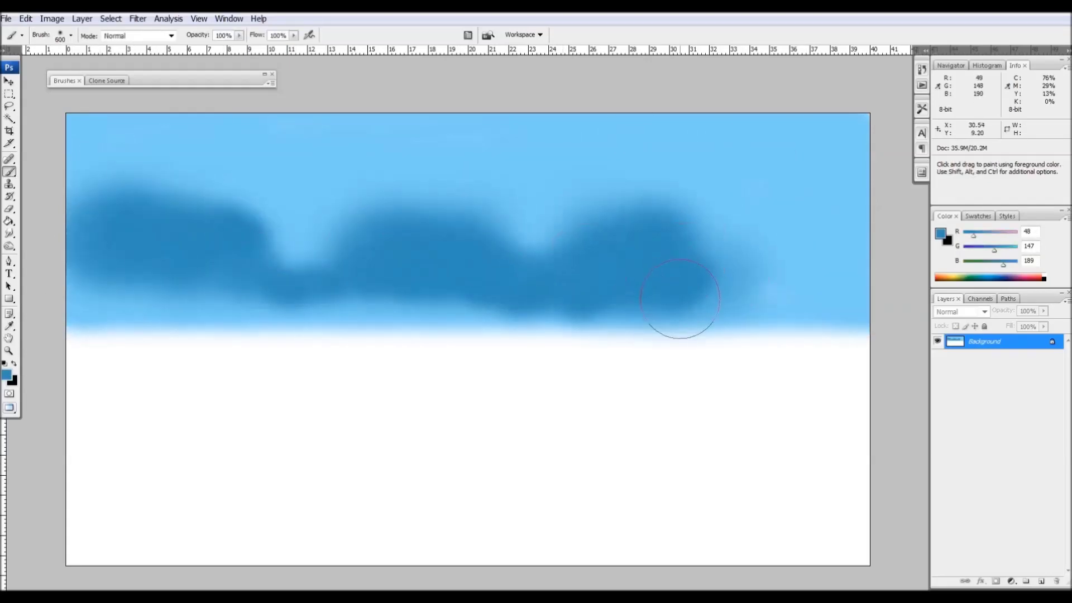
# Paint a first white cloud streak over the dark blue band.
pyautogui.press('F5')
pyautogui.keyDown('alt'); pyautogui.click(237, 399); pyautogui.keyUp('alt')
pyautogui.press('[')
pyautogui.moveTo(636, 234); pyautogui.dragTo(550, 189)
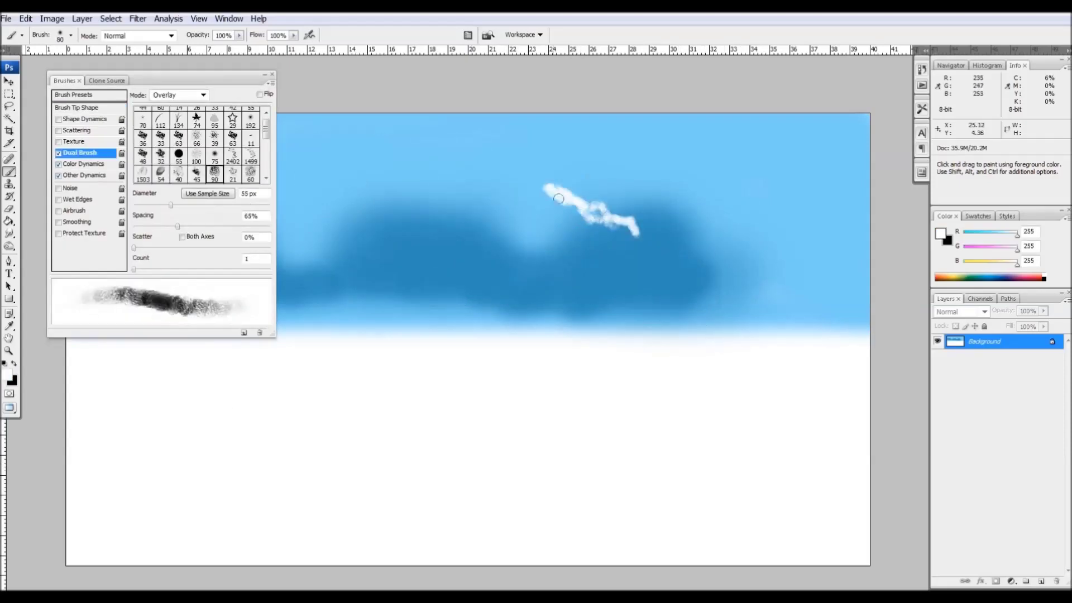
# Paint several more white cloud strokes across the sky.
pyautogui.press('F5')
pyautogui.moveTo(307, 183); pyautogui.dragTo(393, 196)
pyautogui.moveTo(229, 212); pyautogui.dragTo(103, 189)
pyautogui.moveTo(481, 228); pyautogui.dragTo(424, 237)
pyautogui.moveTo(712, 254); pyautogui.dragTo(659, 264)
# Smudge the middle and upper-left clouds into long soft streaks.
pyautogui.press('r')
pyautogui.press('F5')
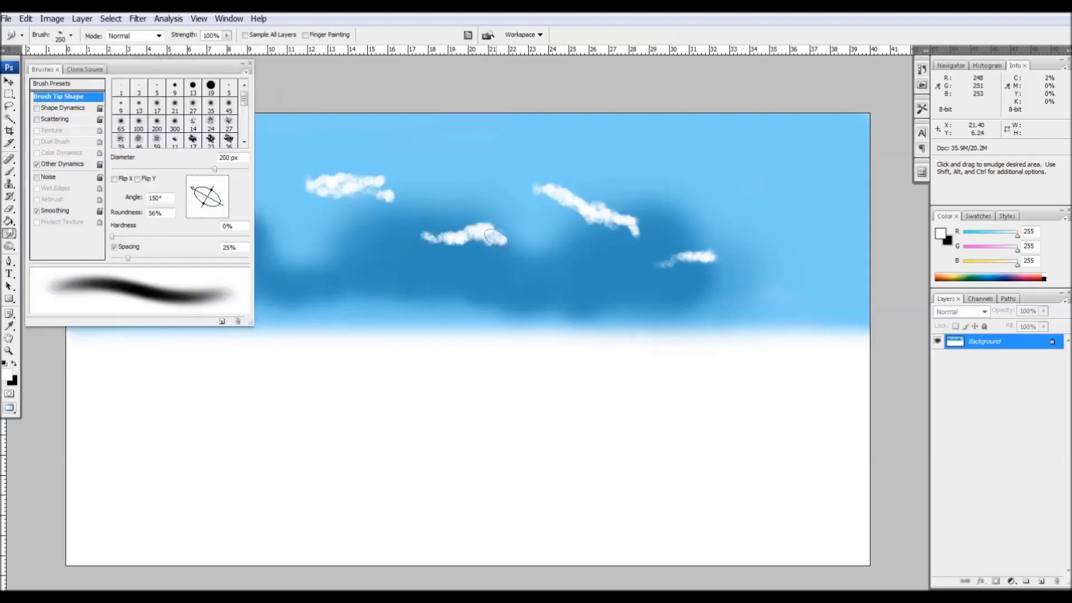
pyautogui.moveTo(191, 188); pyautogui.dragTo(195, 182)
pyautogui.moveTo(530, 250); pyautogui.dragTo(600, 258)
pyautogui.moveTo(475, 234)
pyautogui.mouseDown()
pyautogui.moveTo(402, 226)
pyautogui.moveTo(536, 267)
pyautogui.moveTo(466, 212)
pyautogui.mouseUp()
pyautogui.moveTo(324, 193); pyautogui.dragTo(391, 167)
pyautogui.moveTo(196, 183); pyautogui.dragTo(224, 210)
pyautogui.moveTo(402, 170); pyautogui.dragTo(458, 151)
pyautogui.moveTo(390, 215); pyautogui.dragTo(511, 282)
pyautogui.moveTo(463, 257); pyautogui.dragTo(390, 212)
pyautogui.moveTo(201, 190); pyautogui.dragTo(193, 185)
# With a larger smudge brush, soften the cloud tops and reshape the middle and right clouds.
pyautogui.press(']')
pyautogui.press(']')
pyautogui.moveTo(346, 201)
pyautogui.mouseDown()
pyautogui.moveTo(453, 174)
pyautogui.moveTo(475, 204)
pyautogui.mouseUp()
pyautogui.moveTo(715, 251); pyautogui.dragTo(592, 212)
pyautogui.moveTo(208, 197); pyautogui.dragTo(222, 186)
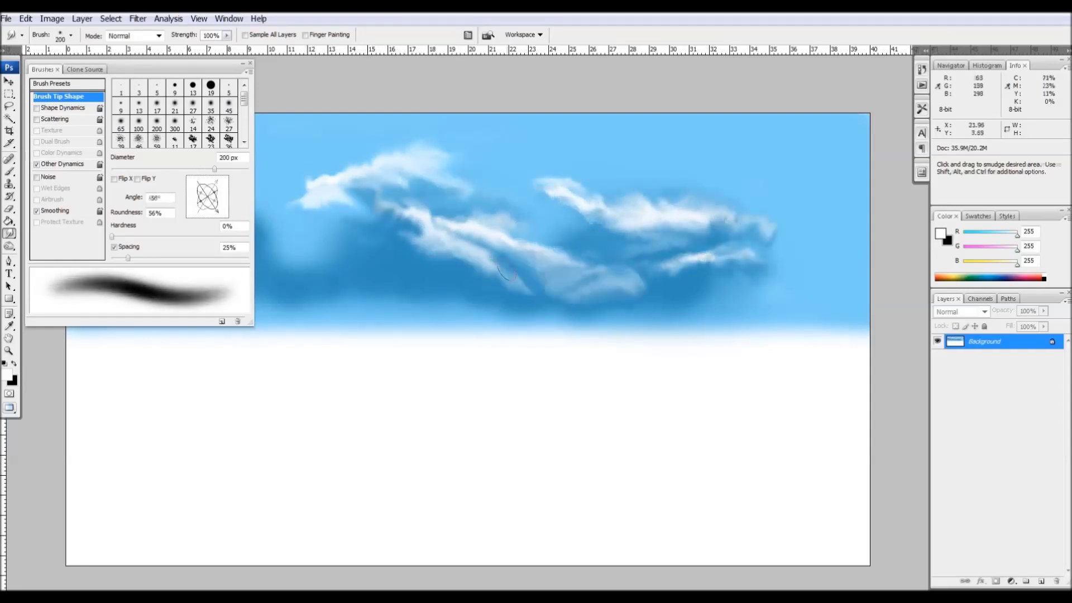
pyautogui.moveTo(390, 251); pyautogui.dragTo(567, 219)
pyautogui.moveTo(140, 63); pyautogui.dragTo(413, 64)
pyautogui.moveTo(223, 168); pyautogui.dragTo(120, 144)
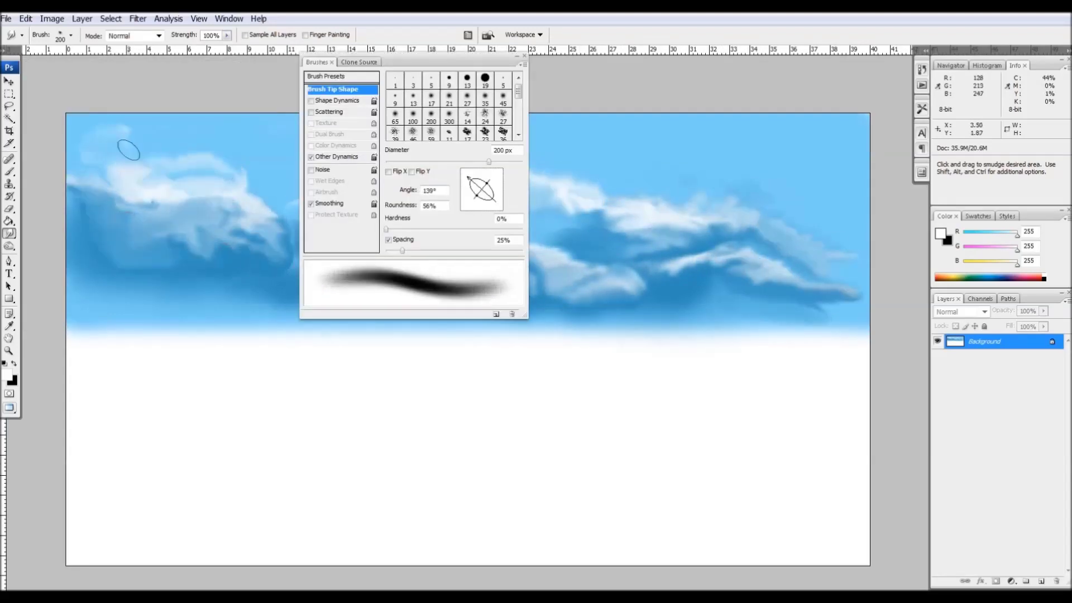
pyautogui.moveTo(413, 65); pyautogui.dragTo(758, 96)
pyautogui.moveTo(342, 286)
pyautogui.mouseDown()
pyautogui.moveTo(479, 139)
pyautogui.moveTo(210, 108)
pyautogui.mouseUp()
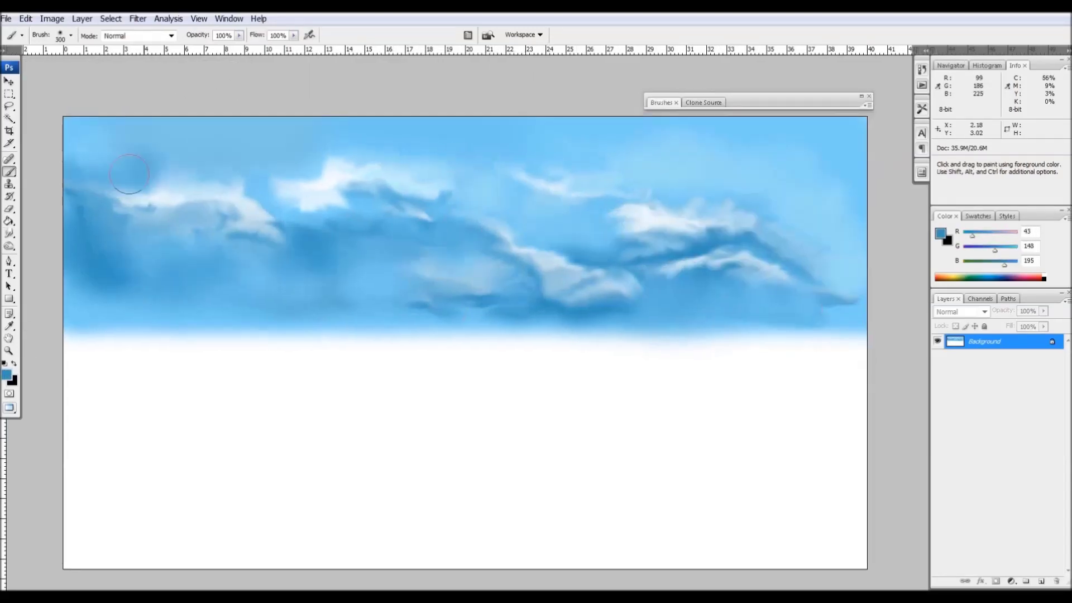
# Add blue shading into the clouds and blend them across the whole sky.
pyautogui.moveTo(446, 167); pyautogui.dragTo(723, 179)
pyautogui.click(662, 102)
pyautogui.moveTo(502, 184); pyautogui.dragTo(564, 262)
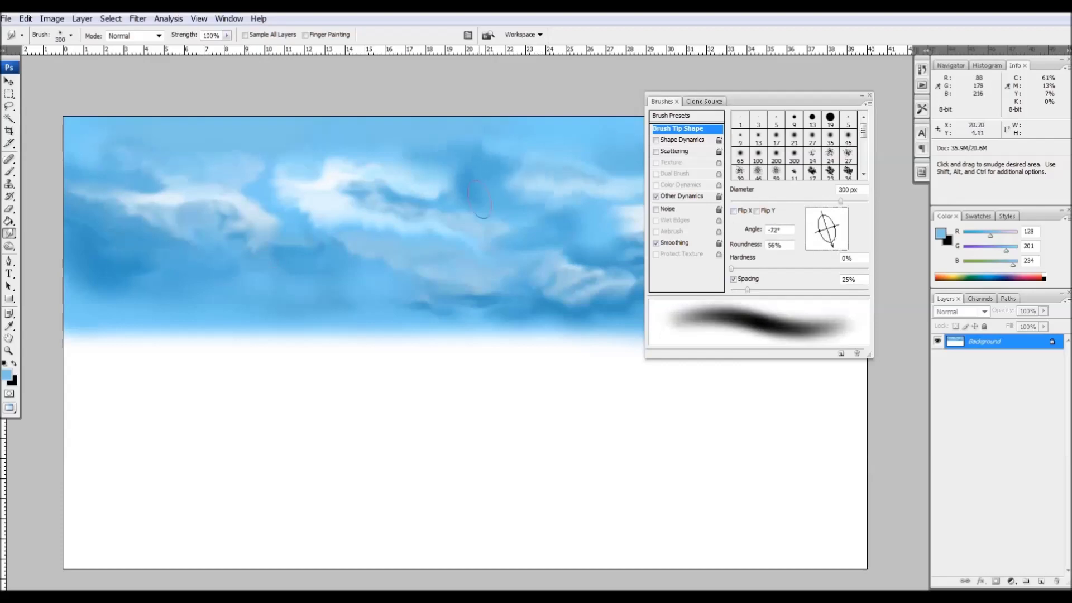
pyautogui.moveTo(754, 96); pyautogui.dragTo(268, 110)
pyautogui.moveTo(349, 216); pyautogui.dragTo(356, 220)
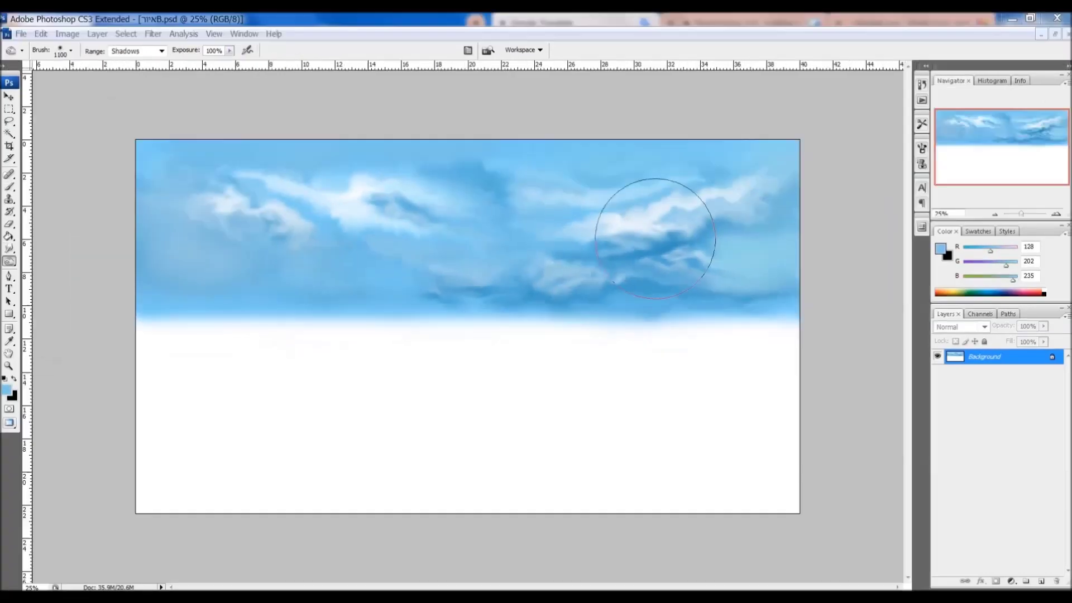
pyautogui.press('r')
pyautogui.press('F5')
pyautogui.moveTo(720, 147); pyautogui.dragTo(92, 90)
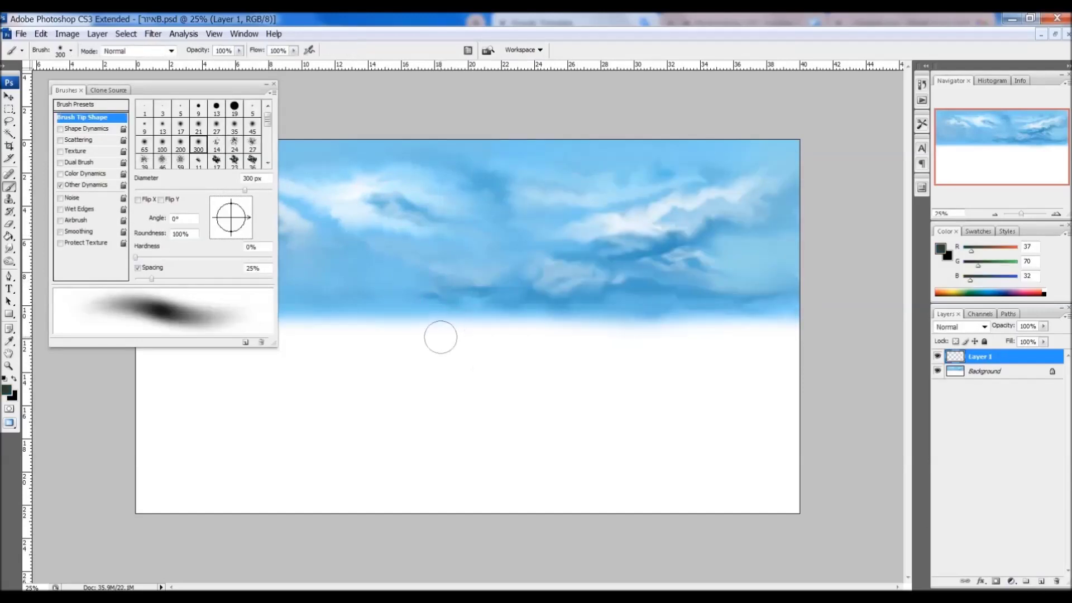
# Paint a first dark green tree shape on the right of the new layer.
pyautogui.click(444, 337)
pyautogui.moveTo(235, 221); pyautogui.dragTo(222, 207)
pyautogui.moveTo(443, 334)
pyautogui.mouseDown()
pyautogui.moveTo(430, 349)
pyautogui.moveTo(513, 335)
pyautogui.moveTo(550, 346)
pyautogui.moveTo(633, 299)
pyautogui.moveTo(752, 269)
pyautogui.moveTo(790, 245)
pyautogui.moveTo(781, 313)
pyautogui.moveTo(524, 353)
pyautogui.mouseUp()
pyautogui.press(']')
pyautogui.press(']')
# Extend the tree line leftward in a darker green, adding peaks and filling lighter patches.
pyautogui.click(940, 248)
pyautogui.click(744, 179)
pyautogui.moveTo(698, 334); pyautogui.dragTo(797, 314)
pyautogui.moveTo(545, 342)
pyautogui.mouseDown()
pyautogui.moveTo(564, 332)
pyautogui.moveTo(385, 348)
pyautogui.moveTo(797, 357)
pyautogui.mouseUp()
pyautogui.moveTo(407, 329)
pyautogui.mouseDown()
pyautogui.moveTo(246, 329)
pyautogui.moveTo(140, 280)
pyautogui.moveTo(145, 341)
pyautogui.moveTo(313, 357)
pyautogui.moveTo(511, 347)
pyautogui.mouseUp()
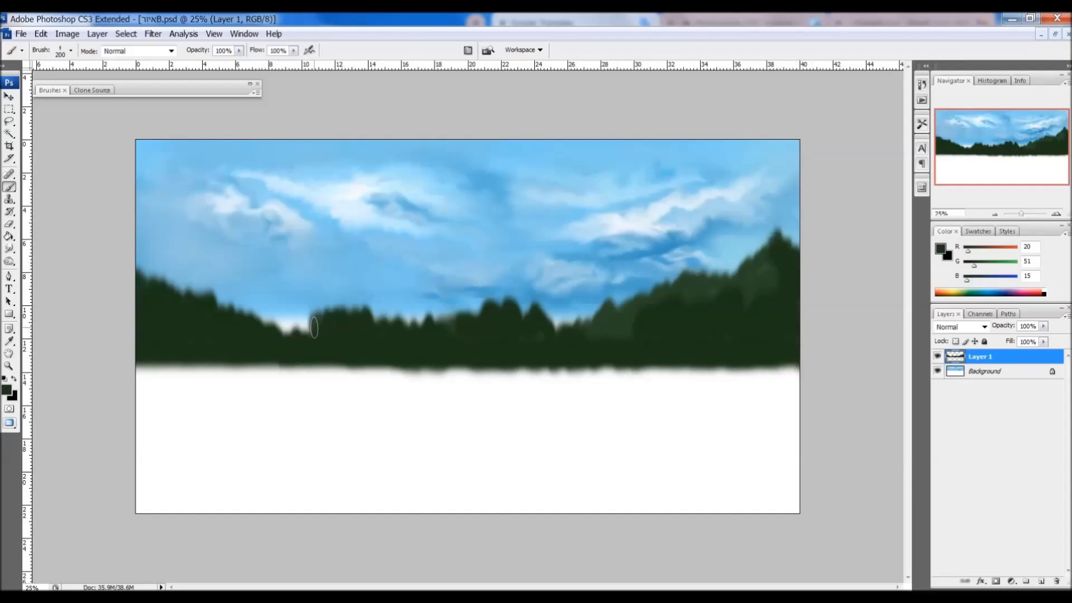
pyautogui.moveTo(314, 327); pyautogui.dragTo(356, 324)
pyautogui.moveTo(616, 340); pyautogui.dragTo(747, 307)
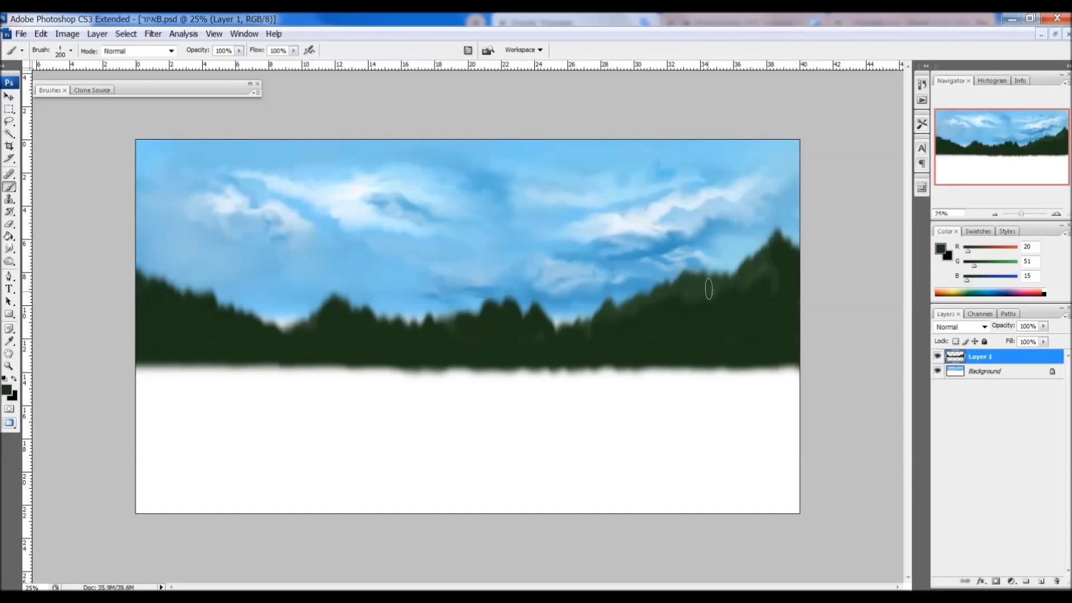
pyautogui.press('F5')
# Choose a brighter green and paint a first highlight stroke on the trees.
pyautogui.click(6, 389)
pyautogui.click(599, 263)
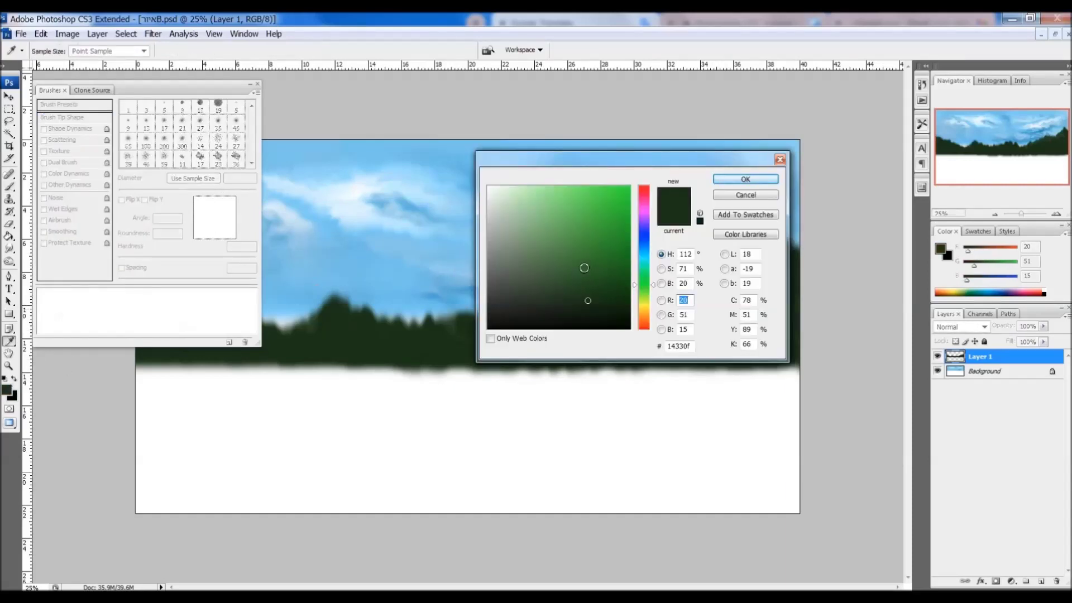
pyautogui.click(600, 250)
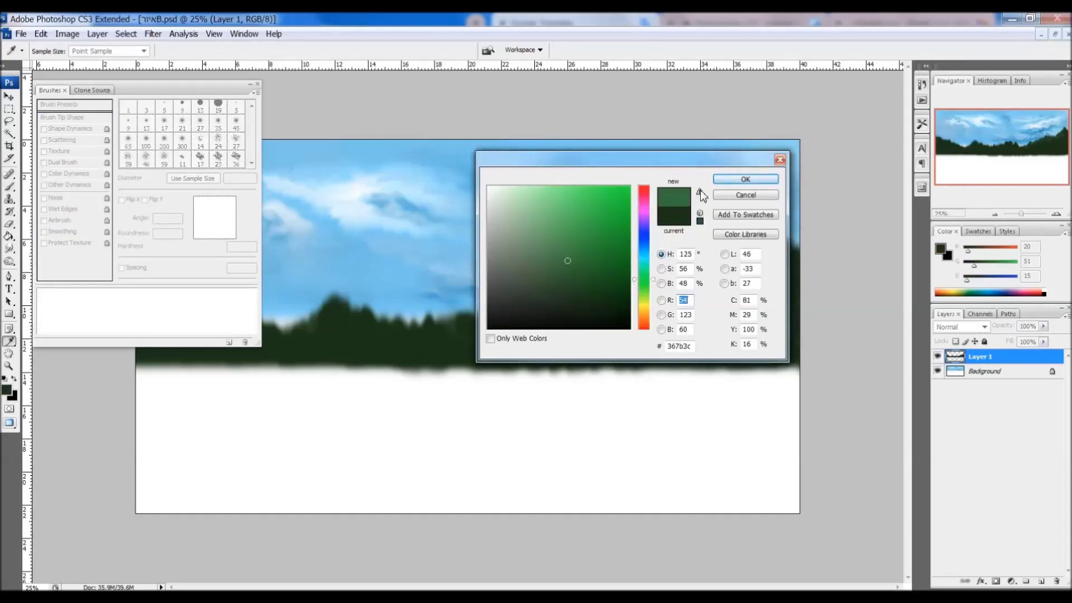
pyautogui.click(746, 178)
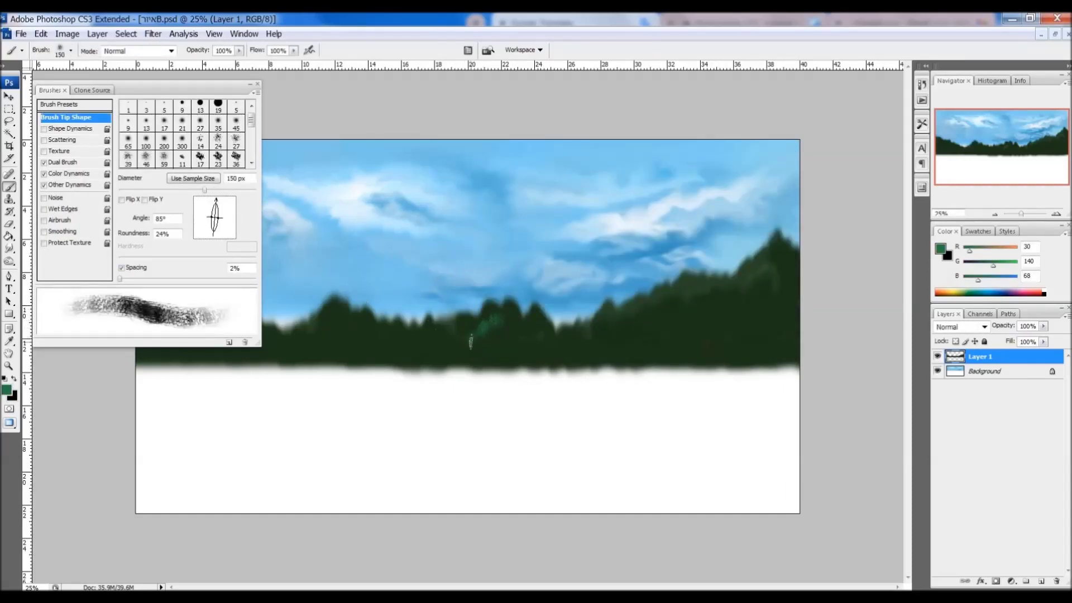
pyautogui.moveTo(458, 360); pyautogui.dragTo(500, 315)
pyautogui.press('F5')
# Switch to a light green and set the brush tip angle to 129.
pyautogui.click(7, 390)
pyautogui.press('Return')
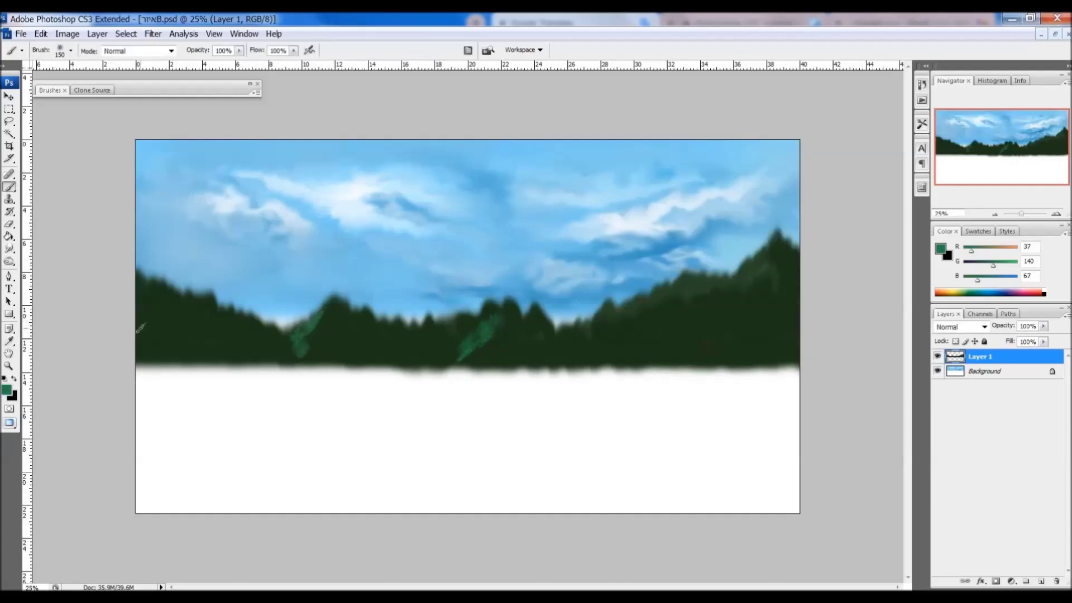
pyautogui.click(6, 389)
pyautogui.click(550, 215)
pyautogui.press('Return')
pyautogui.press('F5')
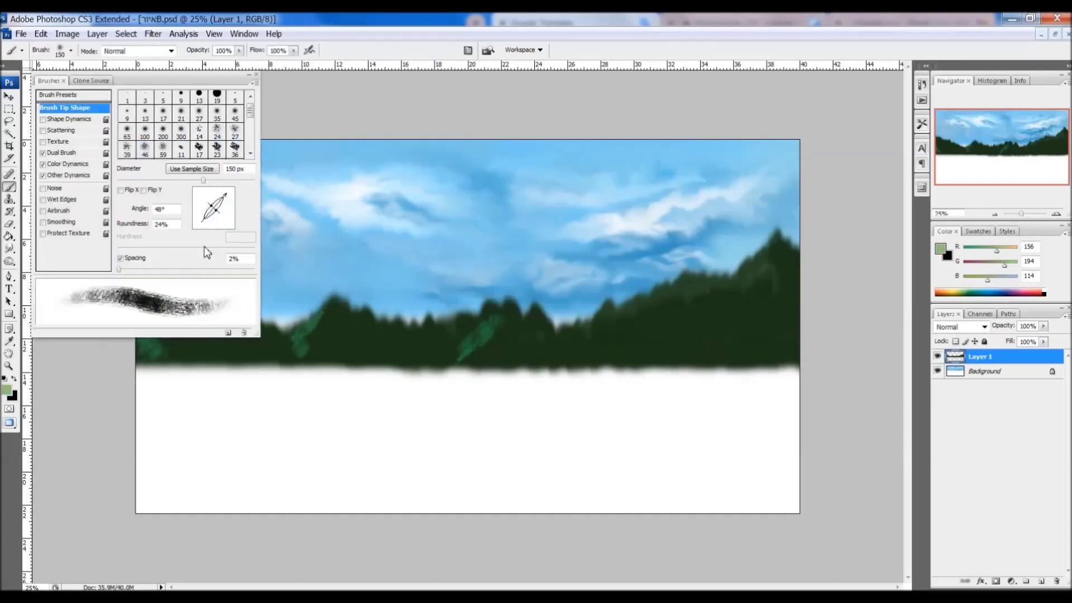
pyautogui.write('129')
pyautogui.press('Return')
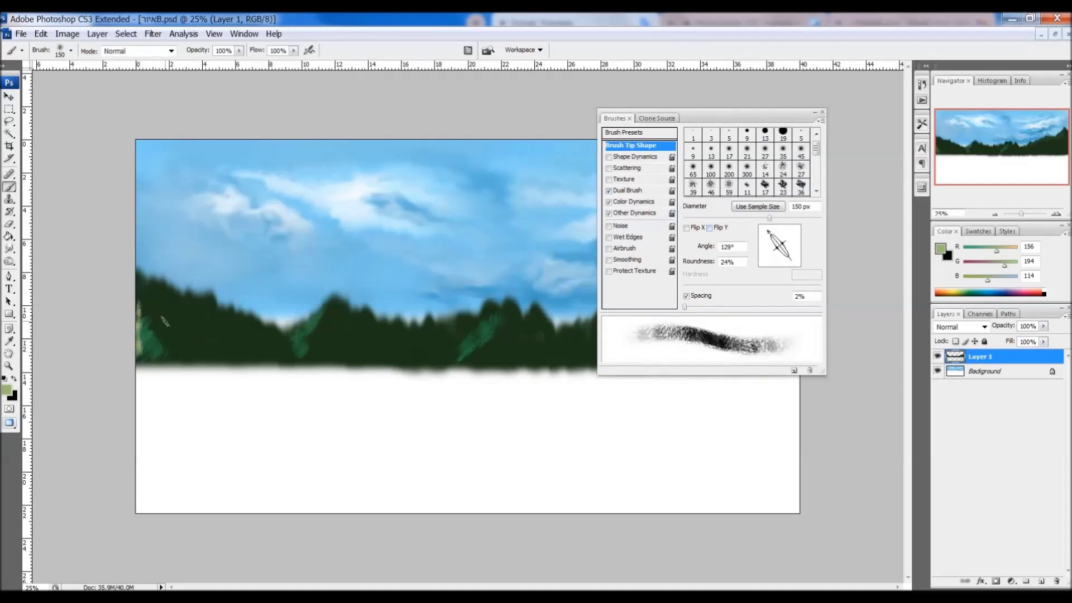
# Sample a mid green, paint a light stroke on the left trees, and round the brush tip.
pyautogui.keyDown('alt'); pyautogui.click(149, 319); pyautogui.keyUp('alt')
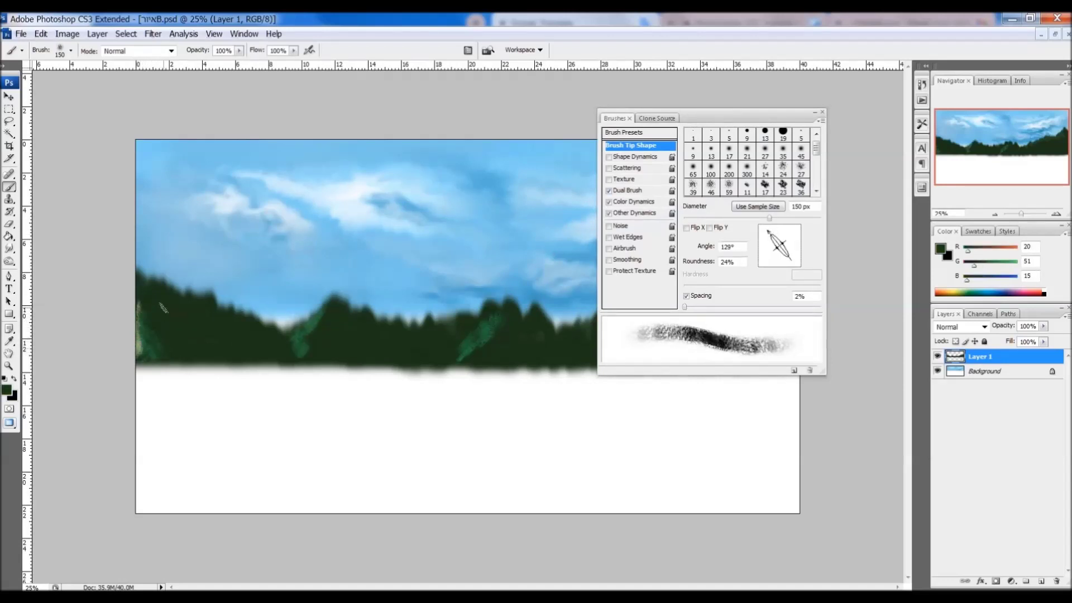
pyautogui.keyDown('alt'); pyautogui.click(168, 293); pyautogui.keyUp('alt')
pyautogui.press(']')
pyautogui.press(']')
pyautogui.press(']')
pyautogui.moveTo(168, 293); pyautogui.dragTo(251, 317)
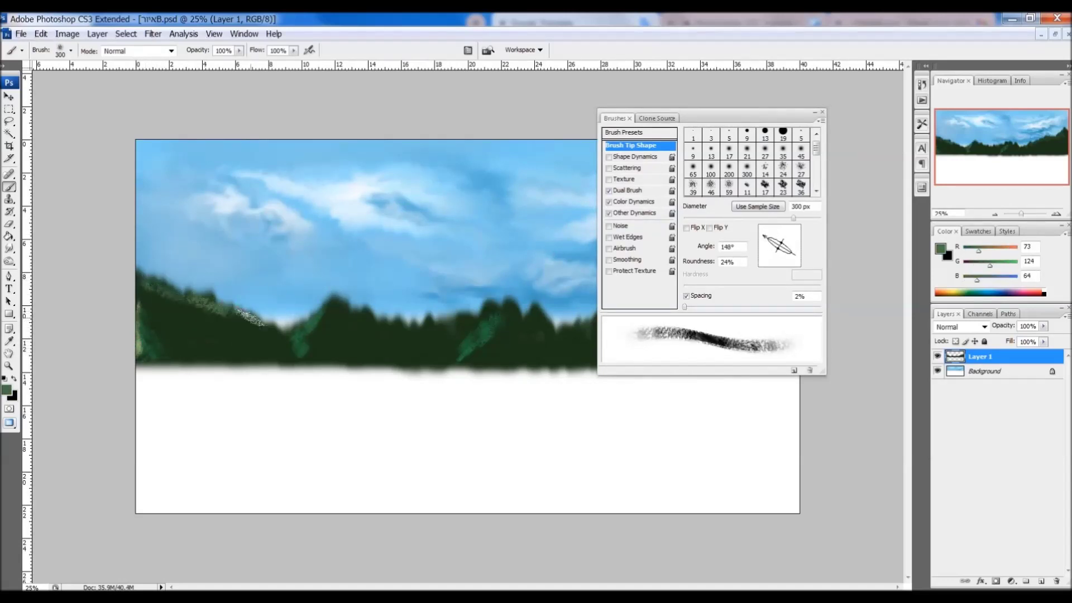
pyautogui.moveTo(754, 242)
pyautogui.mouseDown()
pyautogui.moveTo(755, 253)
pyautogui.moveTo(773, 230)
pyautogui.moveTo(788, 241)
pyautogui.mouseUp()
pyautogui.keyDown('alt'); pyautogui.click(516, 310); pyautogui.keyUp('alt')
pyautogui.hotkey('ctrl', '+')
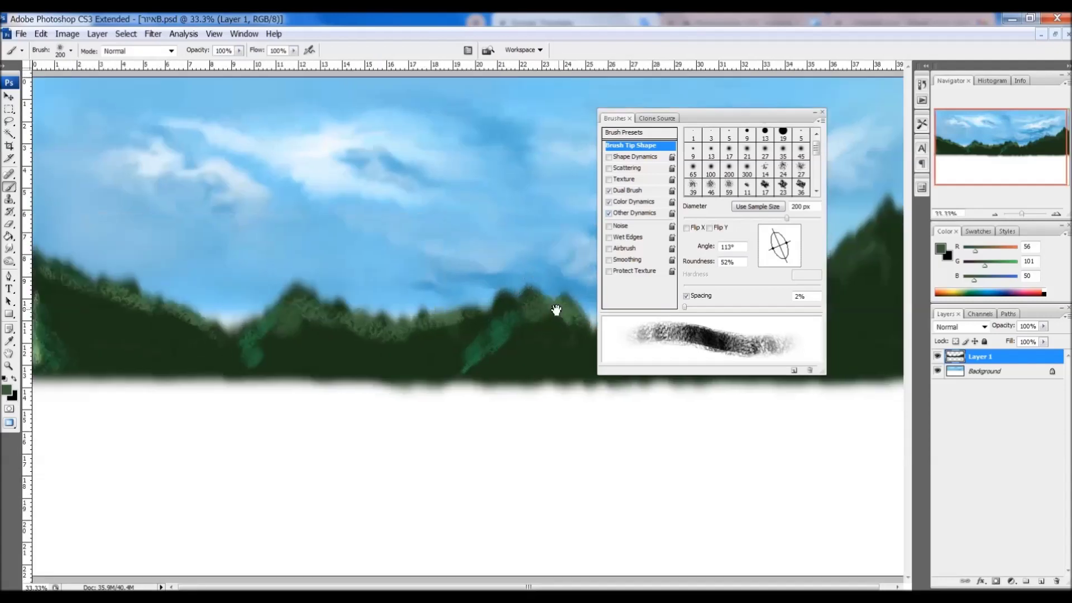
pyautogui.press('f')
pyautogui.press('[')
pyautogui.press('[')
pyautogui.click(7, 374)
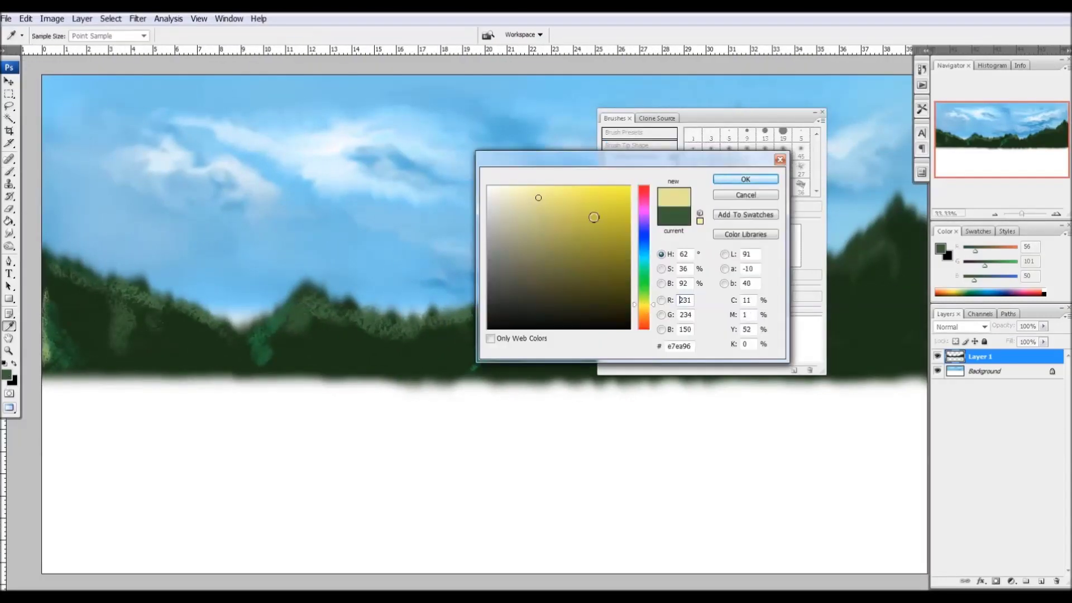
# Paint yellow dabs and a streak up the left trees, sampling dark green and olive from them.
pyautogui.click(747, 179)
pyautogui.moveTo(112, 329)
pyautogui.mouseDown()
pyautogui.moveTo(124, 322)
pyautogui.moveTo(112, 334)
pyautogui.mouseUp()
pyautogui.moveTo(249, 350); pyautogui.dragTo(277, 309)
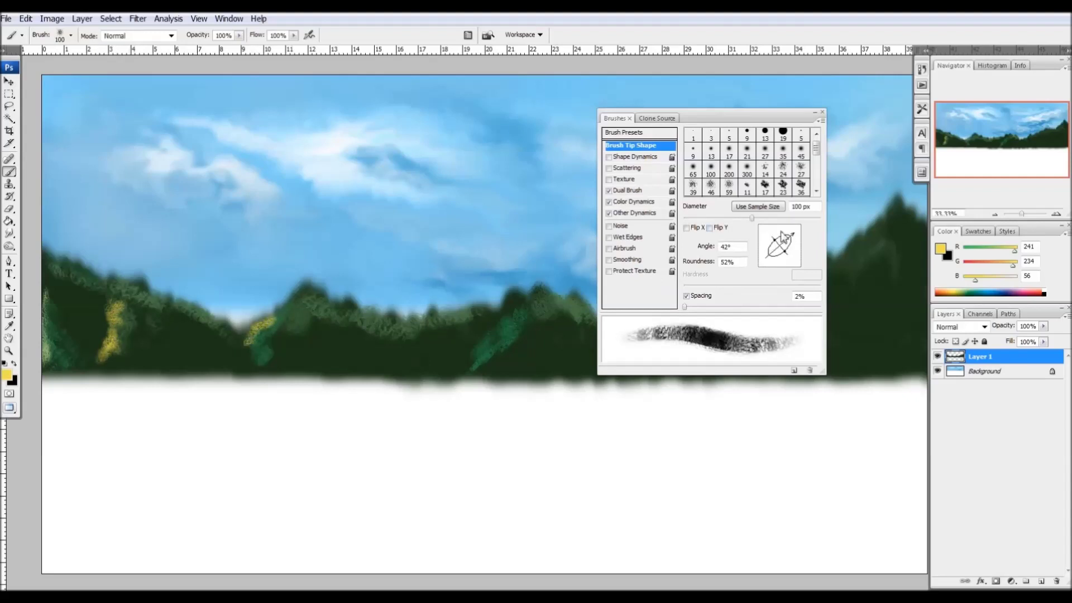
pyautogui.keyDown('alt'); pyautogui.click(283, 324); pyautogui.keyUp('alt')
pyautogui.keyDown('alt'); pyautogui.click(258, 334); pyautogui.keyUp('alt')
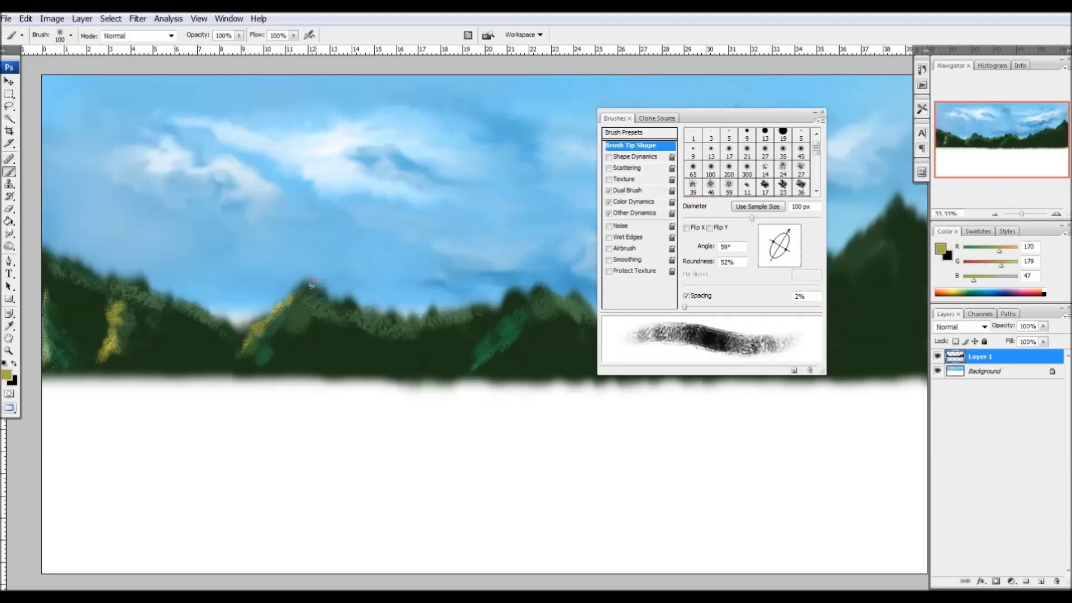
pyautogui.keyDown('alt'); pyautogui.click(169, 330); pyautogui.keyUp('alt')
pyautogui.keyDown('alt'); pyautogui.click(158, 307); pyautogui.keyUp('alt')
pyautogui.press('r')
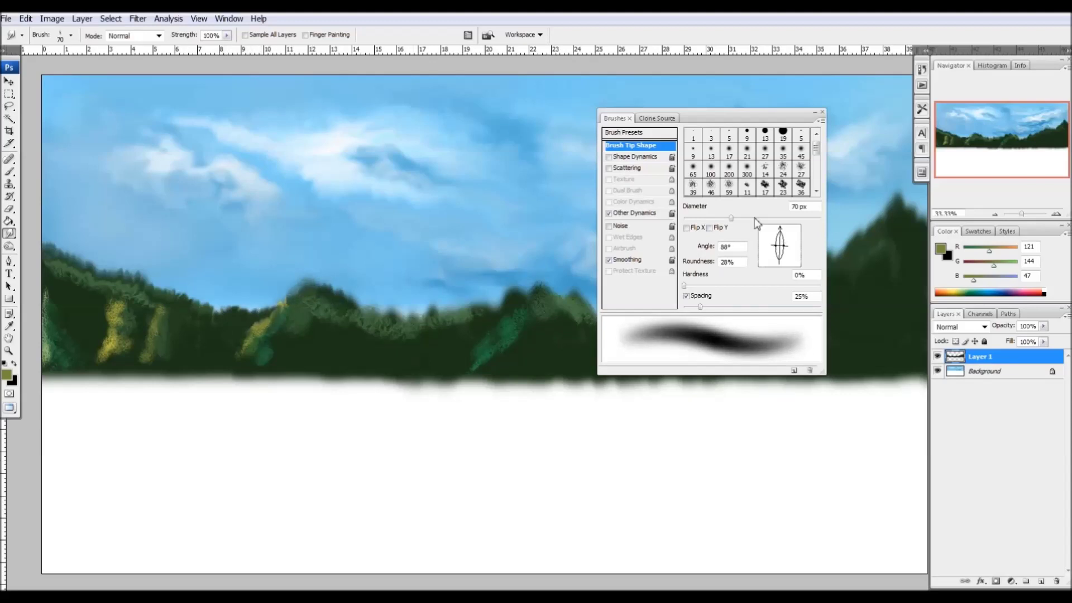
# Smudge the tree ridge near the middle and on the right.
pyautogui.press('[')
pyautogui.press('[')
pyautogui.press('[')
pyautogui.moveTo(289, 300)
pyautogui.mouseDown()
pyautogui.moveTo(319, 282)
pyautogui.moveTo(382, 310)
pyautogui.mouseUp()
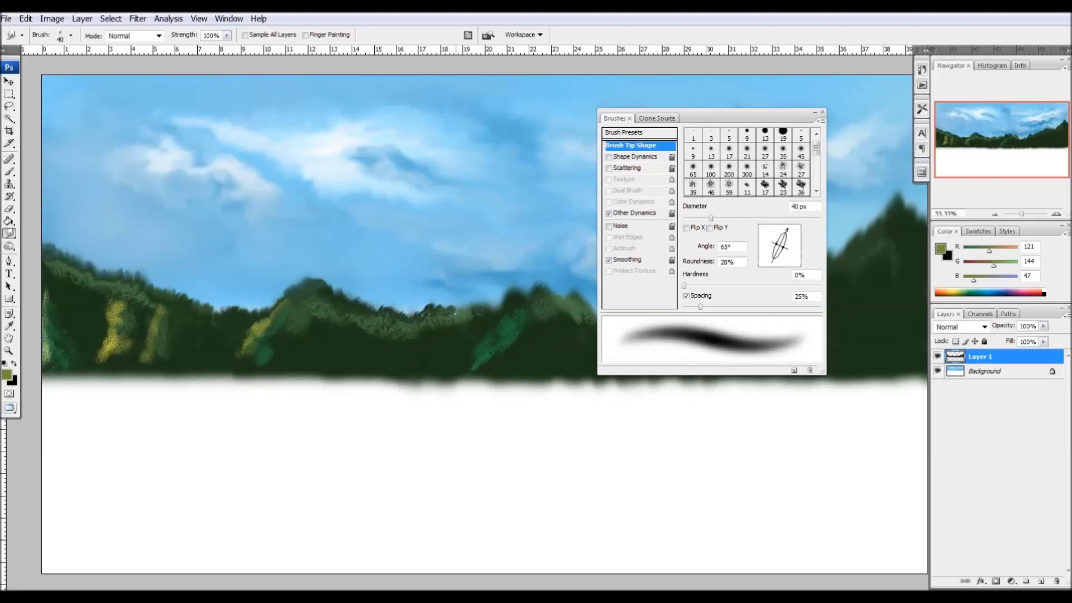
pyautogui.moveTo(714, 113); pyautogui.dragTo(305, 304)
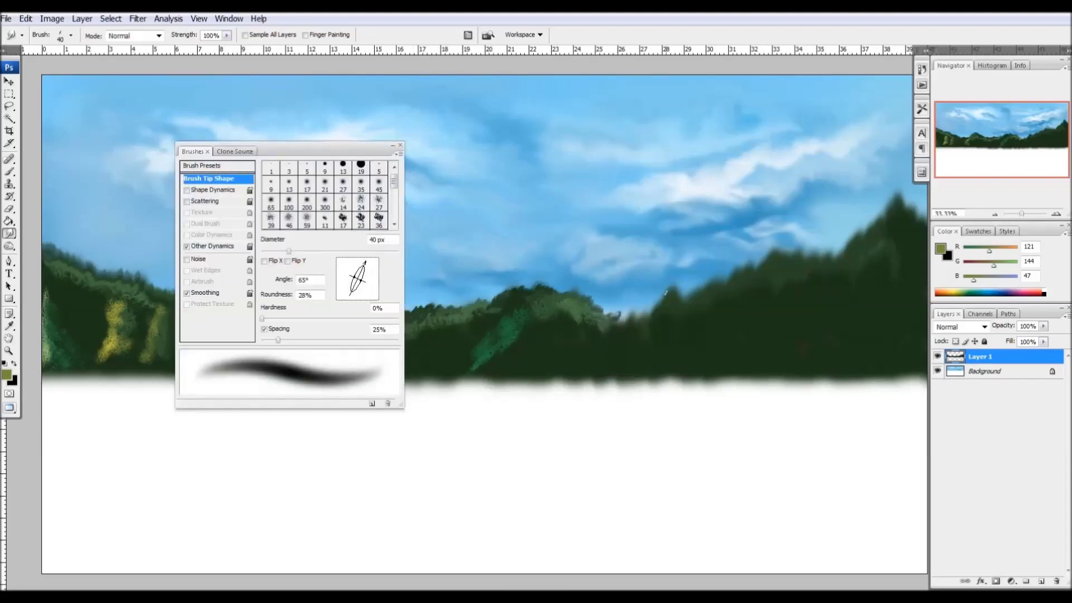
pyautogui.moveTo(691, 288); pyautogui.dragTo(815, 247)
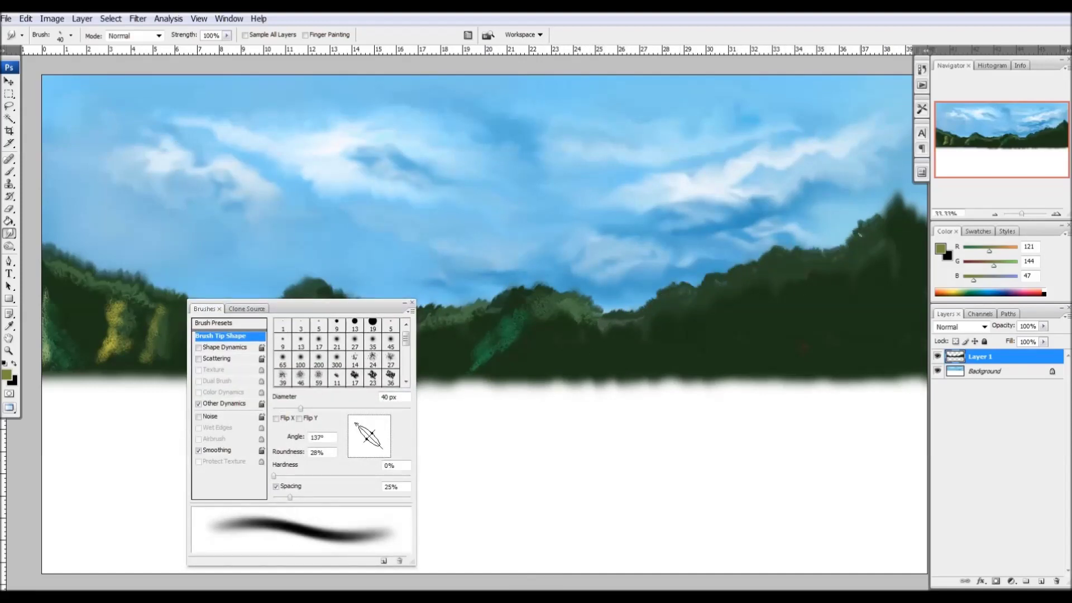
pyautogui.moveTo(301, 302); pyautogui.dragTo(555, 59)
# Sample a very dark green and paint foliage strokes on the left hill.
pyautogui.press('b')
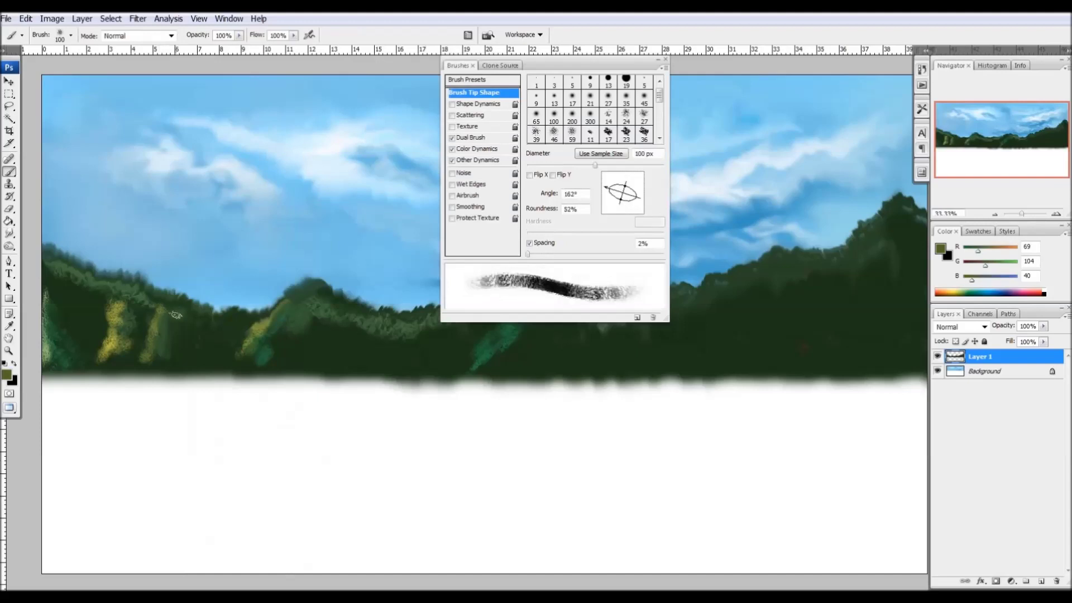
pyautogui.keyDown('alt'); pyautogui.click(190, 341); pyautogui.keyUp('alt')
pyautogui.press('[')
pyautogui.press('[')
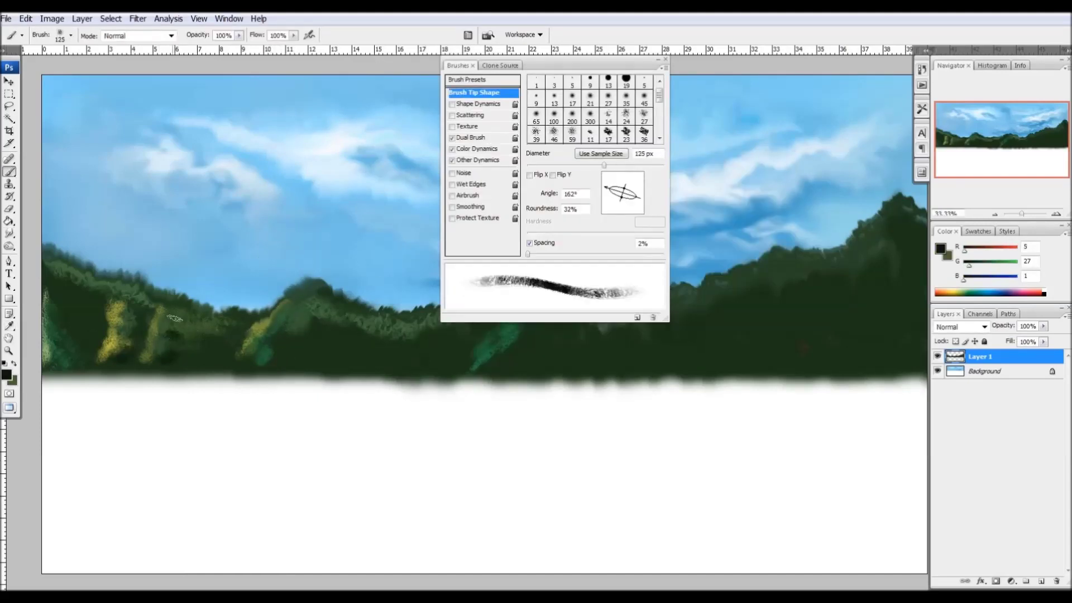
pyautogui.press('[')
pyautogui.press('[')
pyautogui.press('[')
pyautogui.moveTo(73, 298); pyautogui.dragTo(84, 335)
pyautogui.keyDown('alt'); pyautogui.click(84, 335); pyautogui.keyUp('alt')
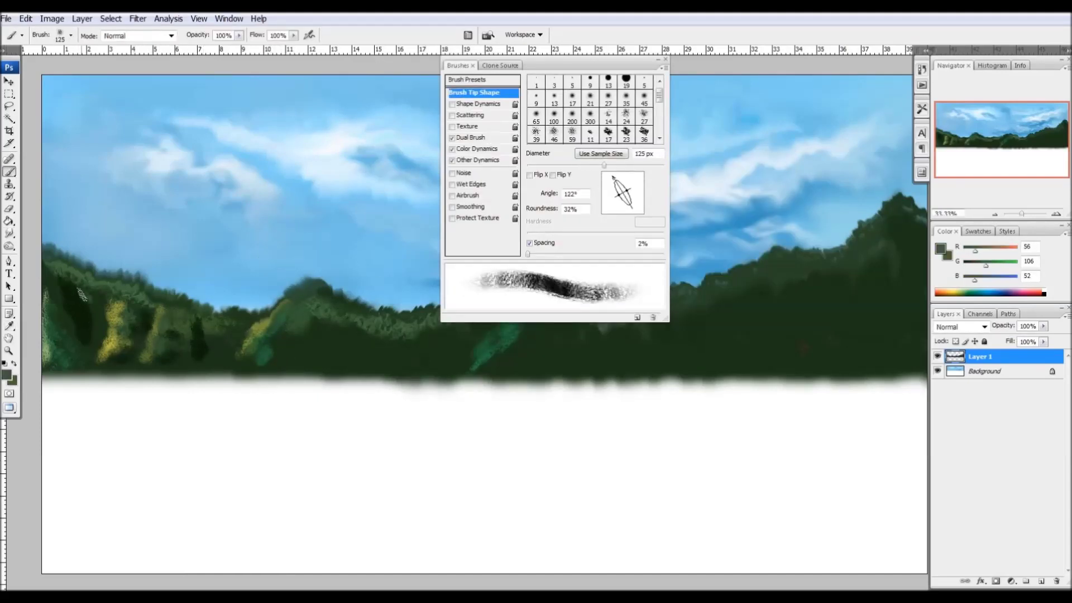
pyautogui.press(']')
pyautogui.moveTo(78, 296); pyautogui.dragTo(86, 340)
pyautogui.press(']')
pyautogui.press(']')
# Sample olive and yellow-green tones and add dark strokes over the yellow foliage.
pyautogui.click(7, 374)
pyautogui.press('Escape')
pyautogui.keyDown('alt'); pyautogui.click(92, 313); pyautogui.keyUp('alt')
pyautogui.press('[')
pyautogui.press('[')
pyautogui.press('[')
pyautogui.keyDown('alt'); pyautogui.click(135, 319); pyautogui.keyUp('alt')
pyautogui.keyDown('alt'); pyautogui.click(116, 304); pyautogui.keyUp('alt')
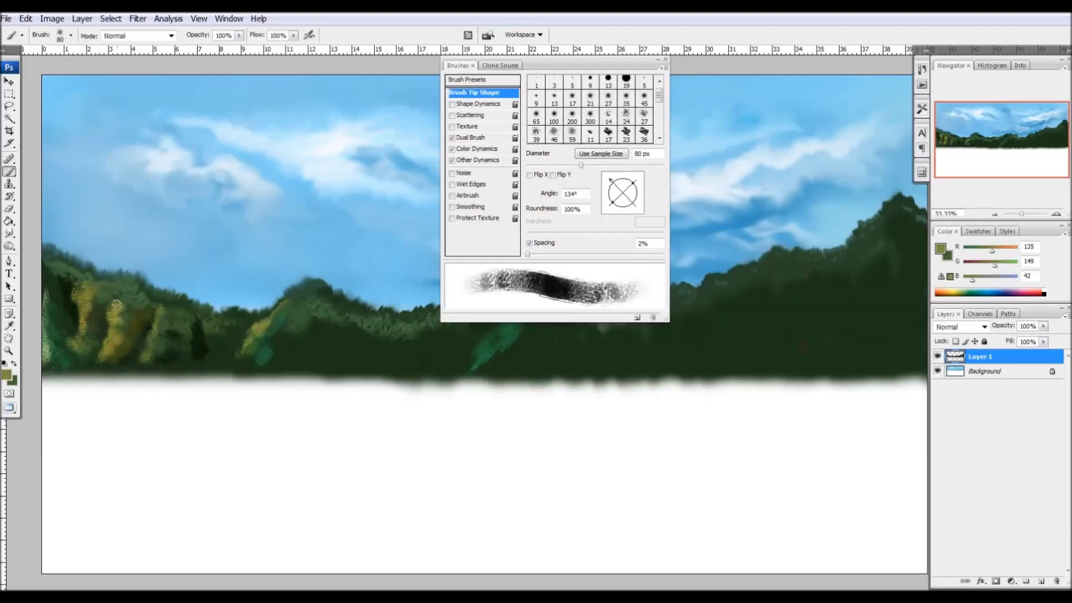
pyautogui.keyDown('alt'); pyautogui.click(154, 296); pyautogui.keyUp('alt')
pyautogui.moveTo(111, 312)
pyautogui.mouseDown()
pyautogui.moveTo(123, 346)
pyautogui.moveTo(128, 323)
pyautogui.mouseUp()
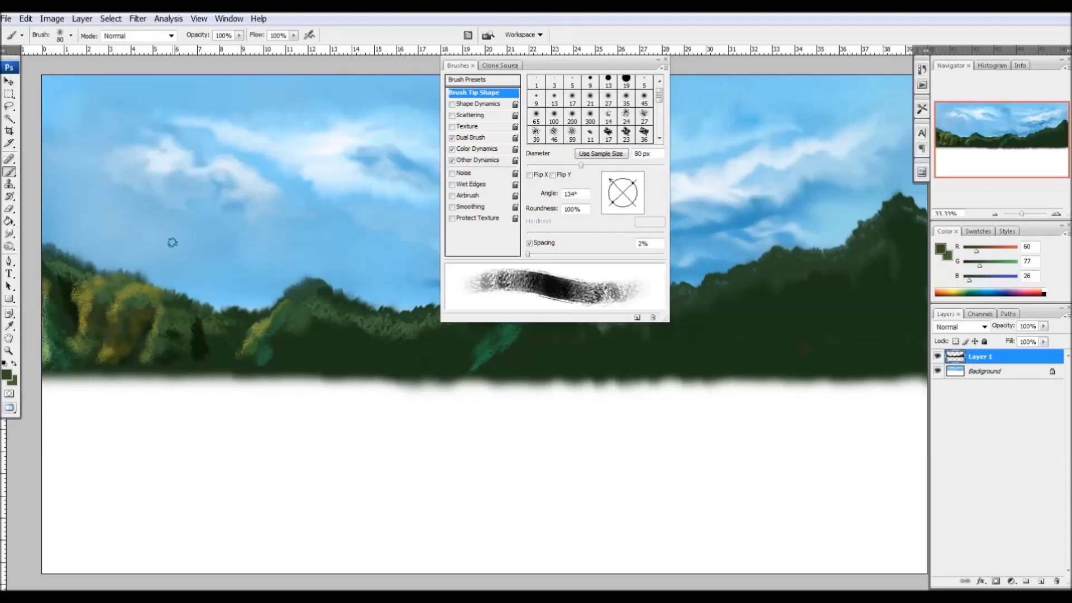
pyautogui.press('r')
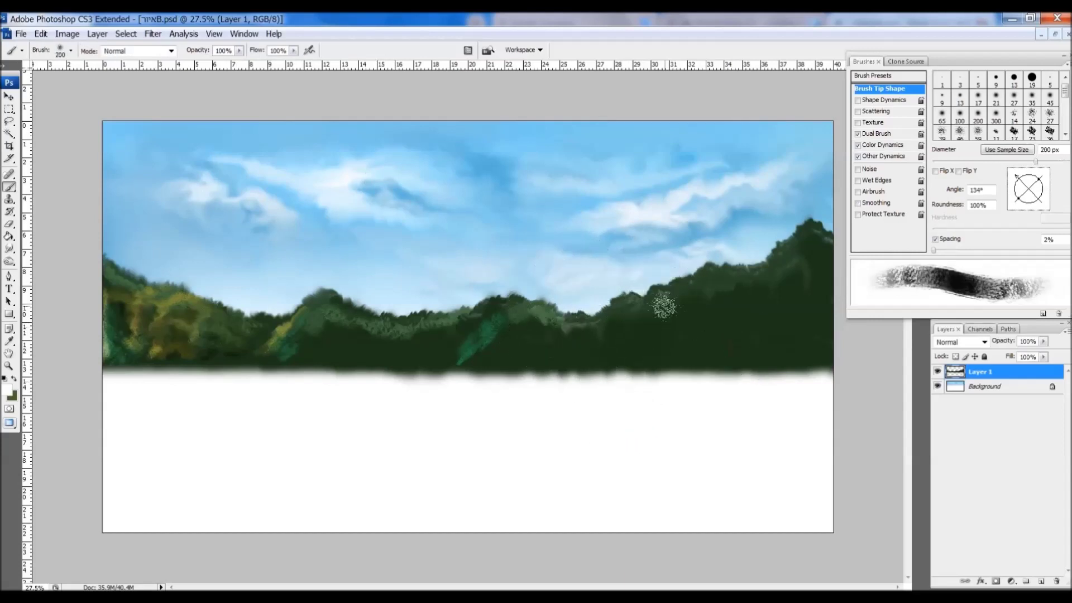
# Paint yellow-green strokes on the central hill and smudge vertical tree streaks into it.
pyautogui.moveTo(482, 312)
pyautogui.mouseDown()
pyautogui.moveTo(489, 344)
pyautogui.moveTo(519, 355)
pyautogui.moveTo(519, 368)
pyautogui.mouseUp()
pyautogui.press('r')
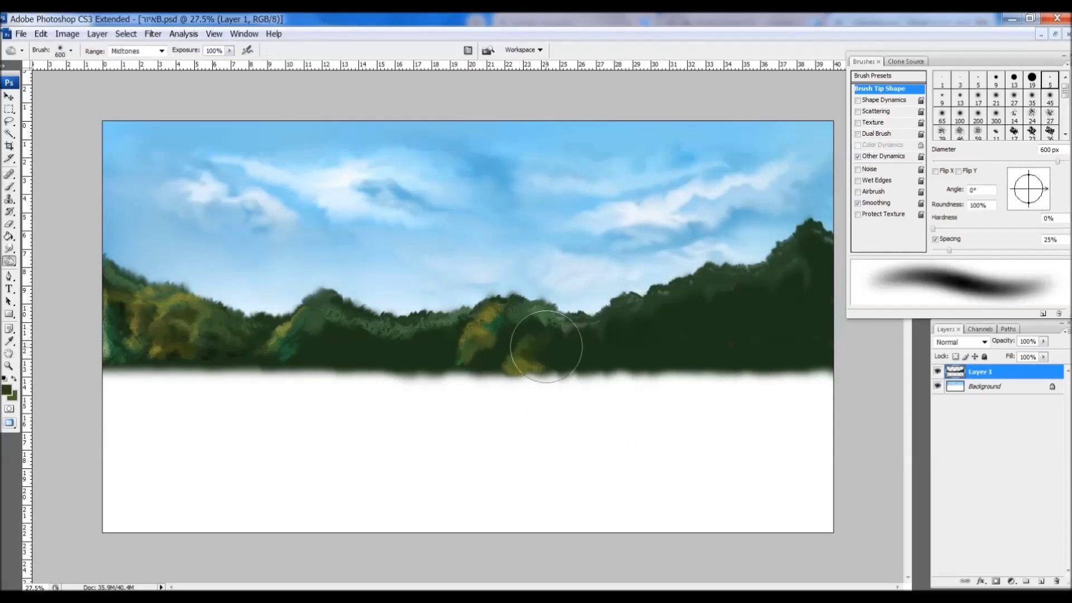
pyautogui.moveTo(450, 326); pyautogui.dragTo(436, 369)
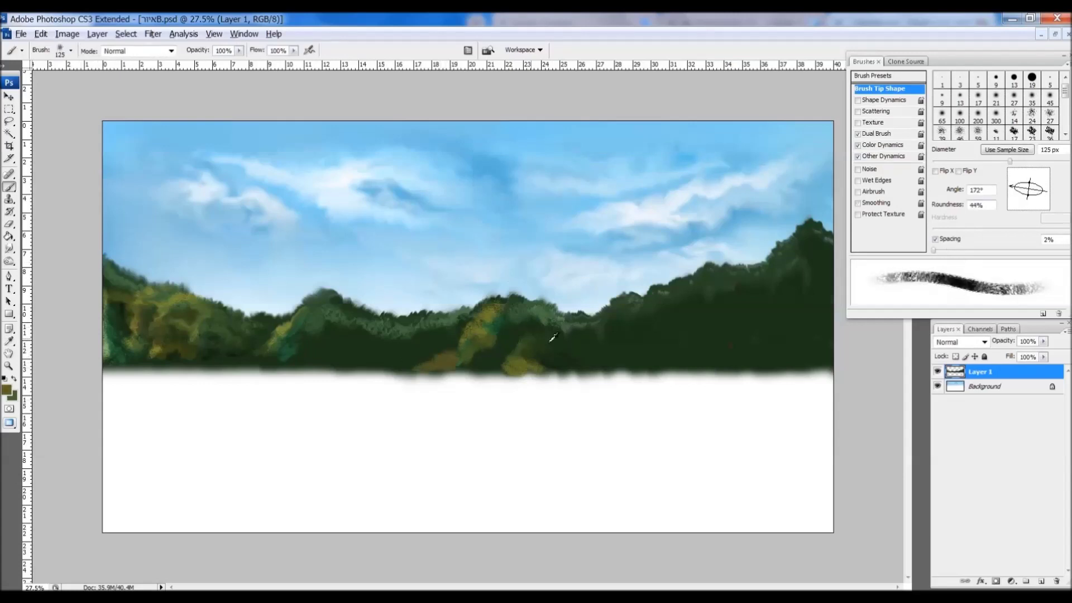
pyautogui.moveTo(342, 329)
pyautogui.mouseDown()
pyautogui.moveTo(346, 355)
pyautogui.moveTo(308, 364)
pyautogui.mouseUp()
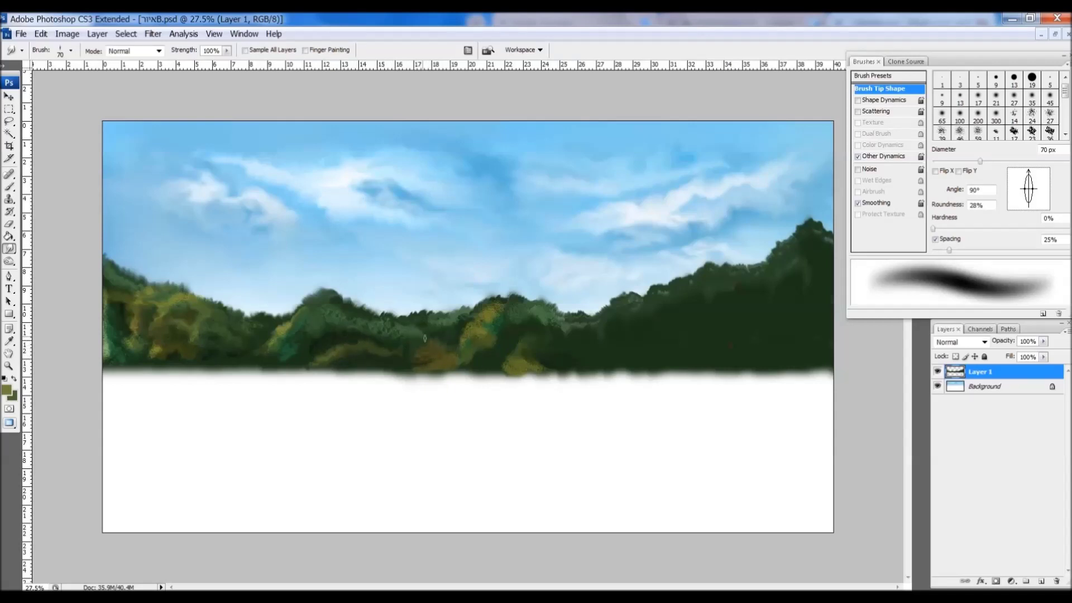
# Smudge vertical streaks into the dark trees on the right hill.
pyautogui.press('[')
pyautogui.press('[')
pyautogui.press('[')
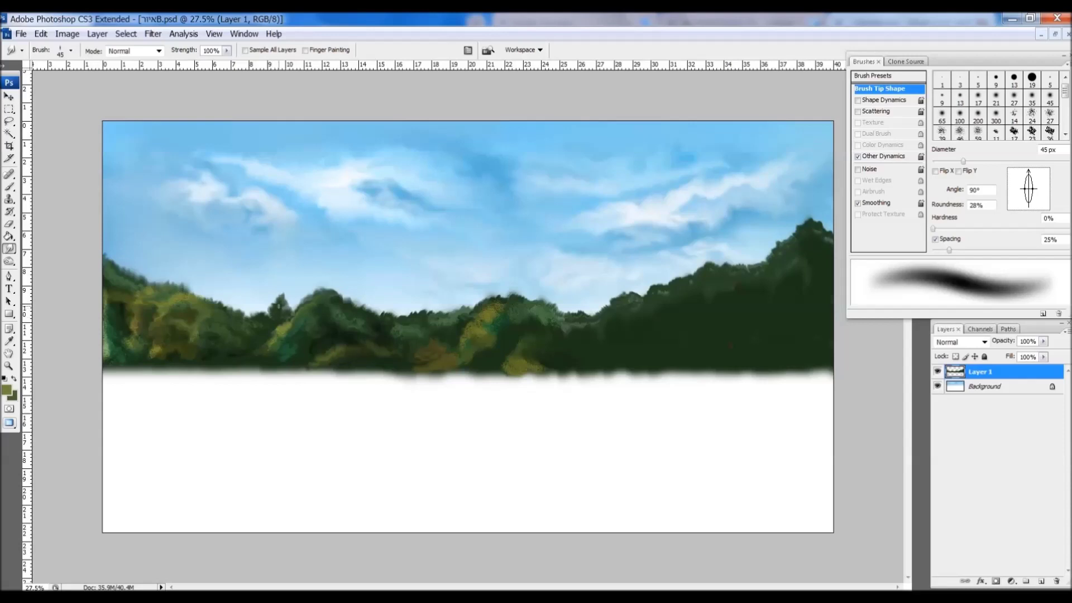
pyautogui.press(']')
pyautogui.press(']')
pyautogui.press(']')
pyautogui.moveTo(687, 313)
pyautogui.mouseDown()
pyautogui.moveTo(782, 280)
pyautogui.moveTo(620, 351)
pyautogui.mouseUp()
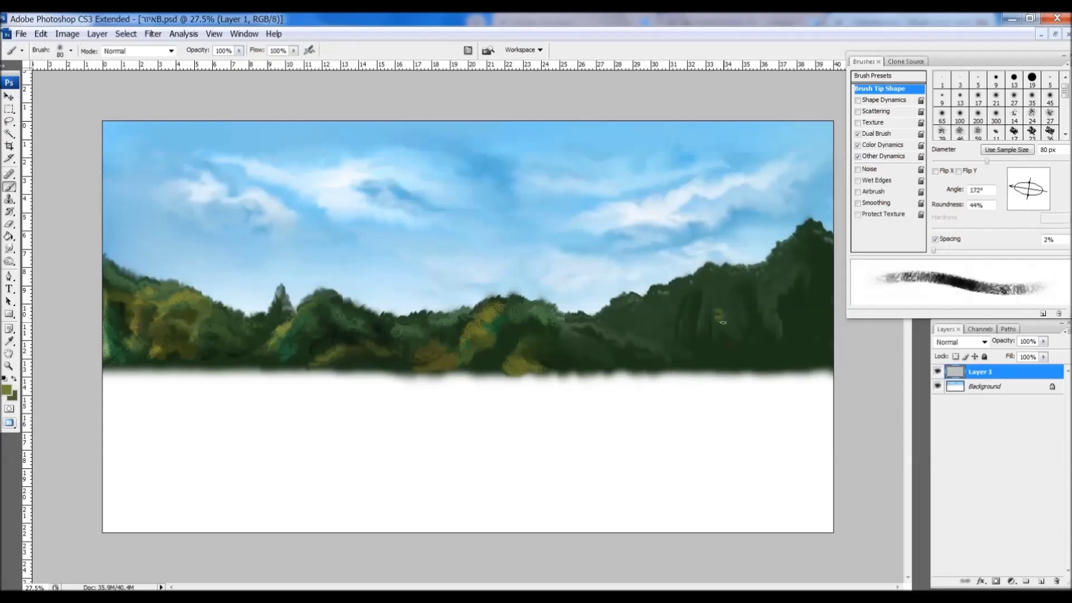
pyautogui.moveTo(726, 279)
pyautogui.mouseDown()
pyautogui.moveTo(748, 346)
pyautogui.moveTo(749, 289)
pyautogui.mouseUp()
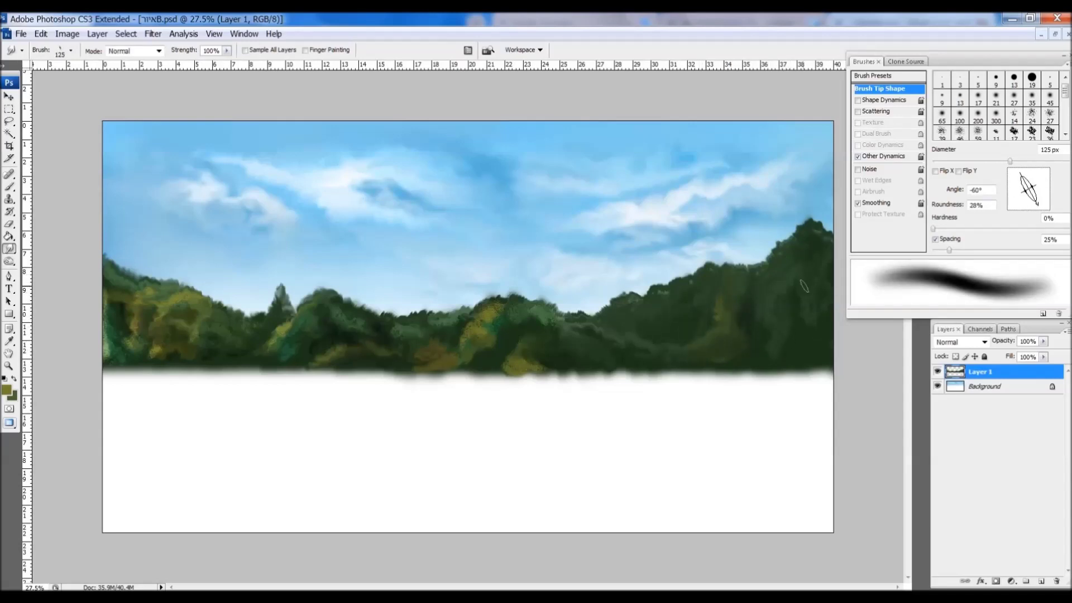
pyautogui.moveTo(804, 268); pyautogui.dragTo(798, 352)
pyautogui.moveTo(820, 240); pyautogui.dragTo(810, 341)
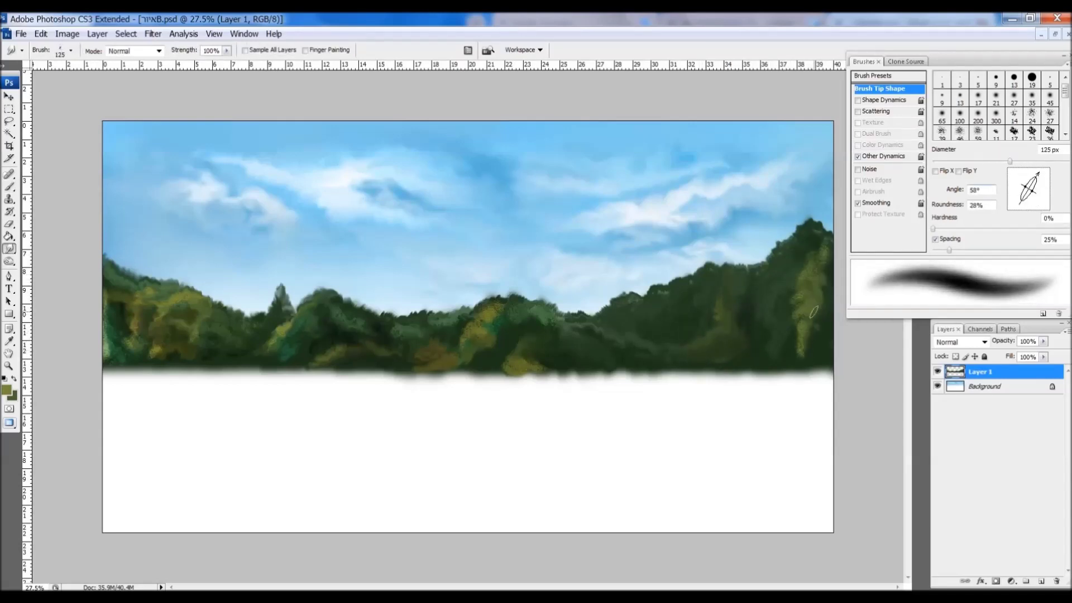
# Paint yellow highlights on the central trees and sample a darker ochre.
pyautogui.press('b')
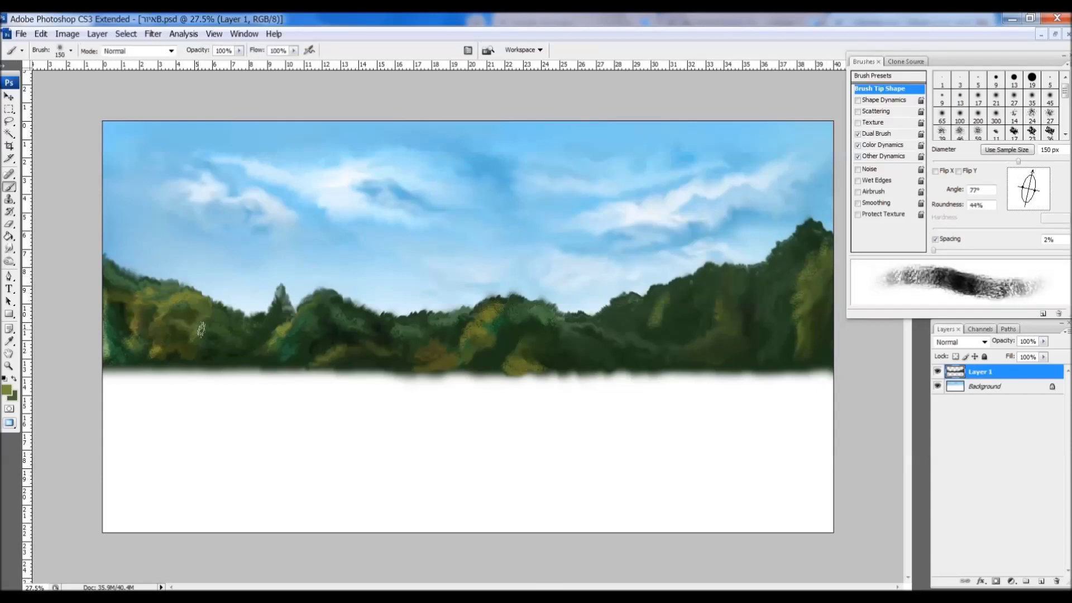
pyautogui.moveTo(1033, 177); pyautogui.dragTo(1024, 173)
pyautogui.moveTo(494, 302); pyautogui.dragTo(469, 335)
pyautogui.moveTo(575, 327); pyautogui.dragTo(564, 352)
pyautogui.moveTo(1027, 179)
pyautogui.mouseDown()
pyautogui.moveTo(1017, 176)
pyautogui.moveTo(1036, 178)
pyautogui.mouseUp()
pyautogui.keyDown('alt'); pyautogui.click(468, 331); pyautogui.keyUp('alt')
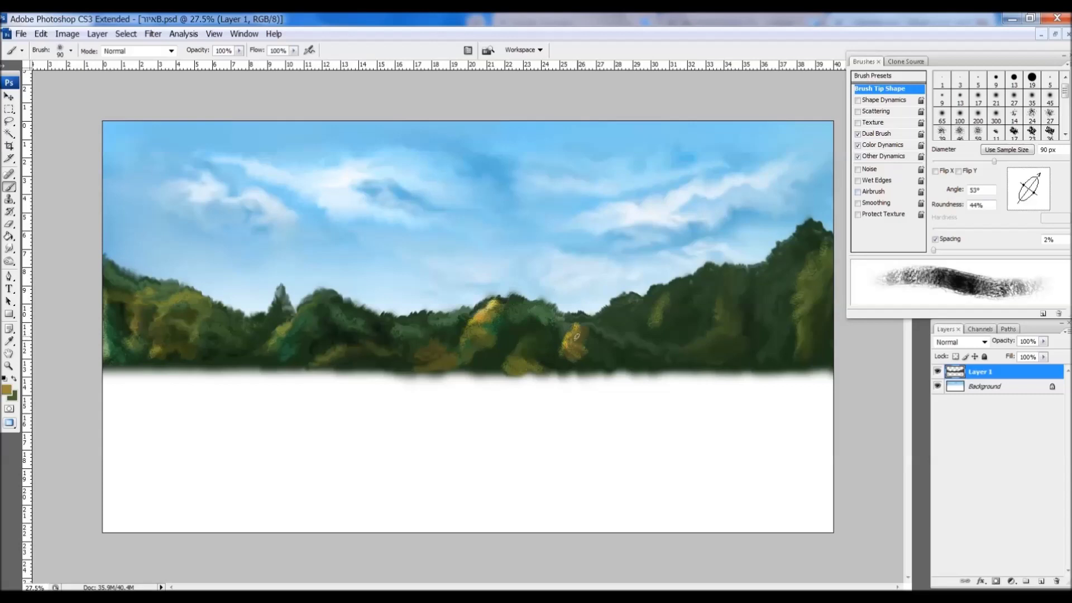
pyautogui.press('r')
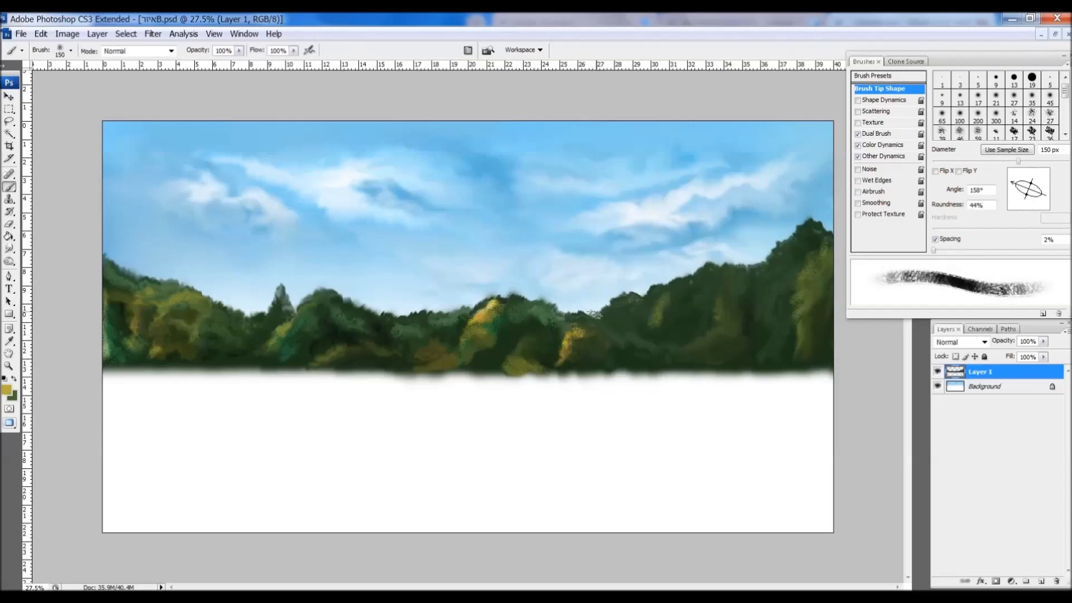
pyautogui.moveTo(1033, 177); pyautogui.dragTo(1026, 171)
# Paint a light stroke on the right-hand trees, alternating brush and smudge.
pyautogui.press('b')
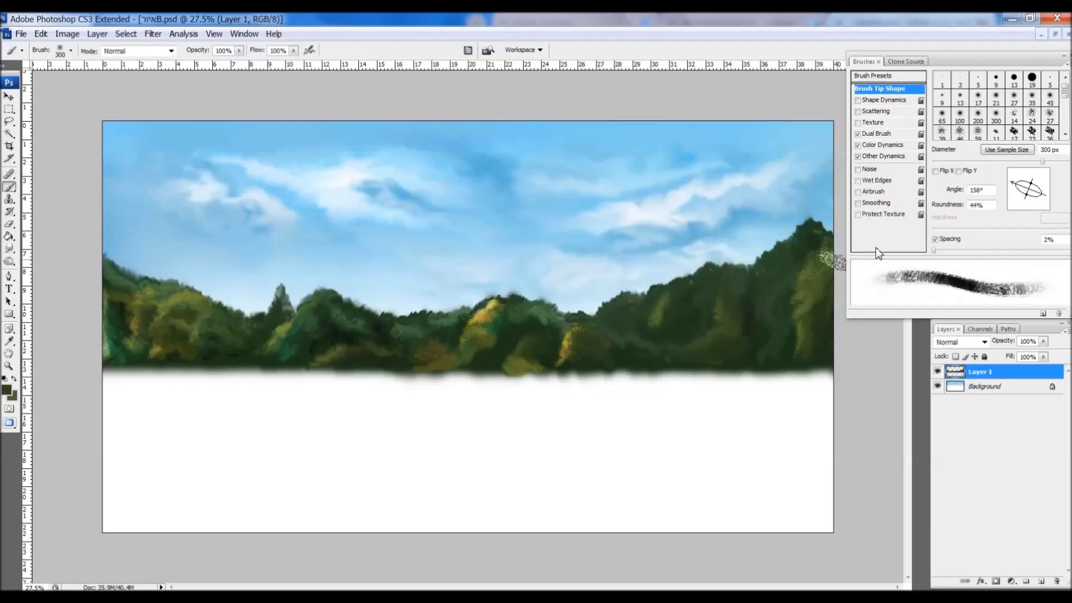
pyautogui.moveTo(742, 324)
pyautogui.mouseDown()
pyautogui.moveTo(751, 287)
pyautogui.moveTo(779, 262)
pyautogui.mouseUp()
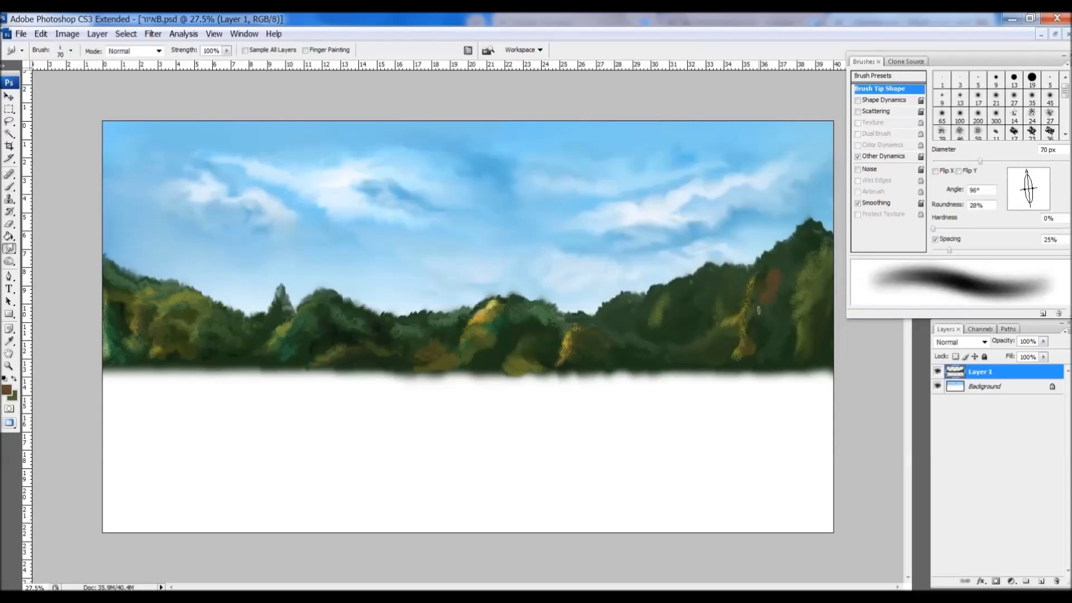
pyautogui.press('r')
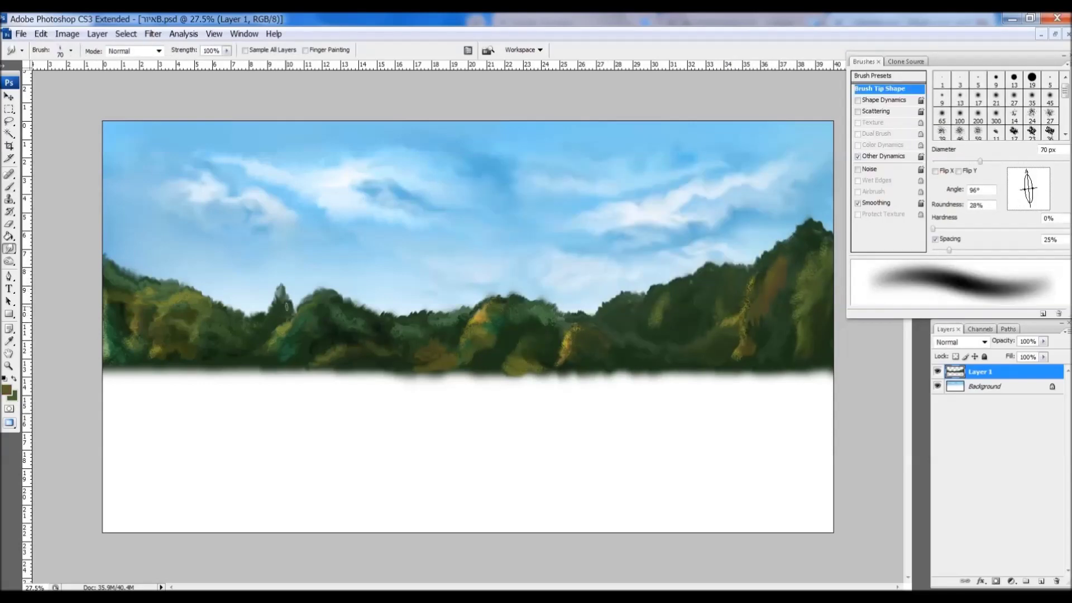
pyautogui.press('b')
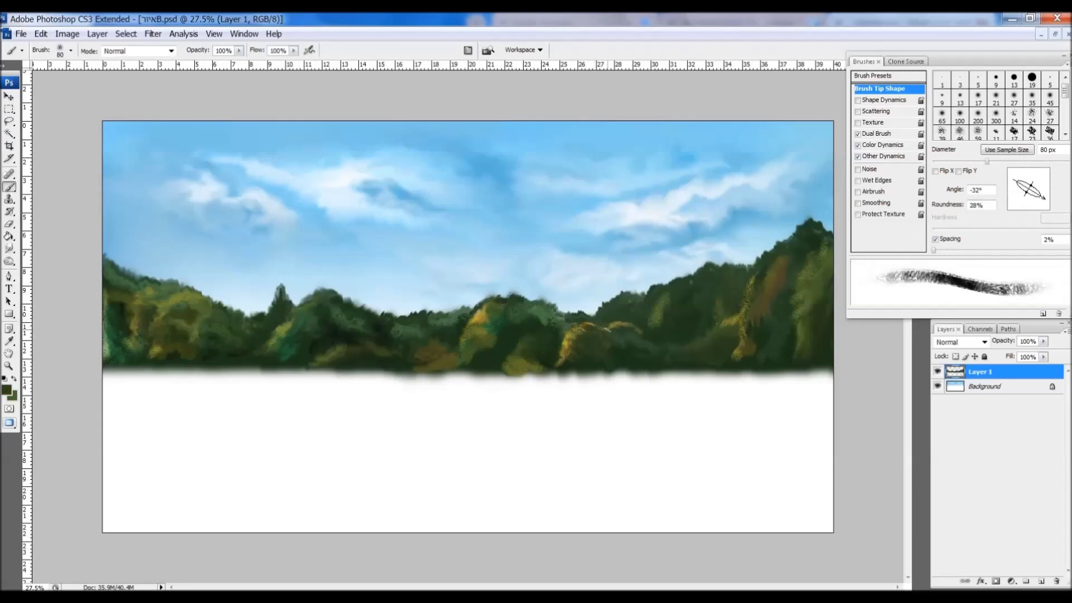
pyautogui.write('r165')
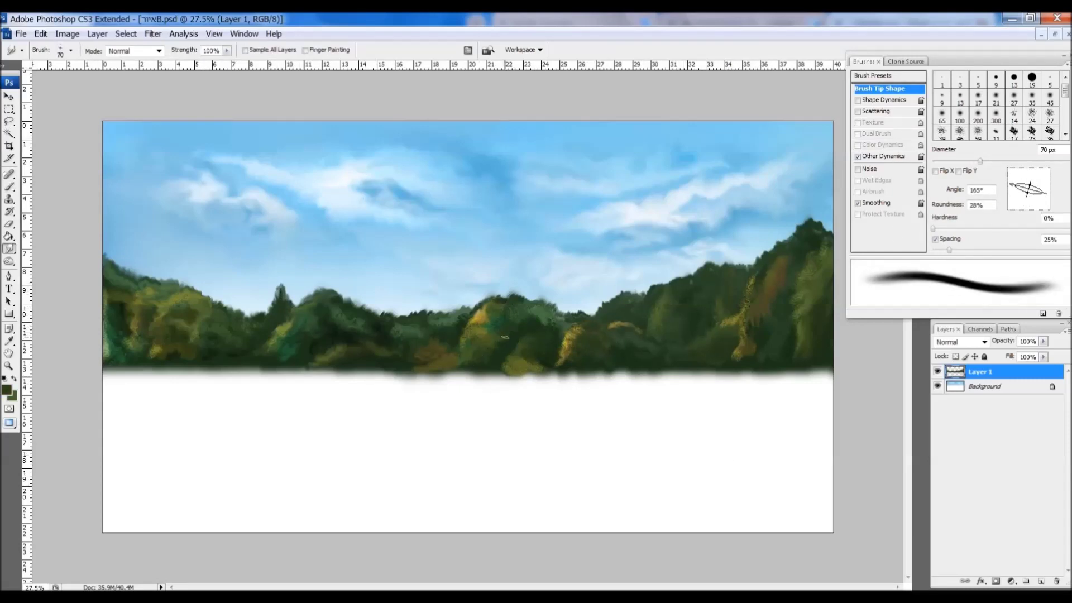
pyautogui.write('126')
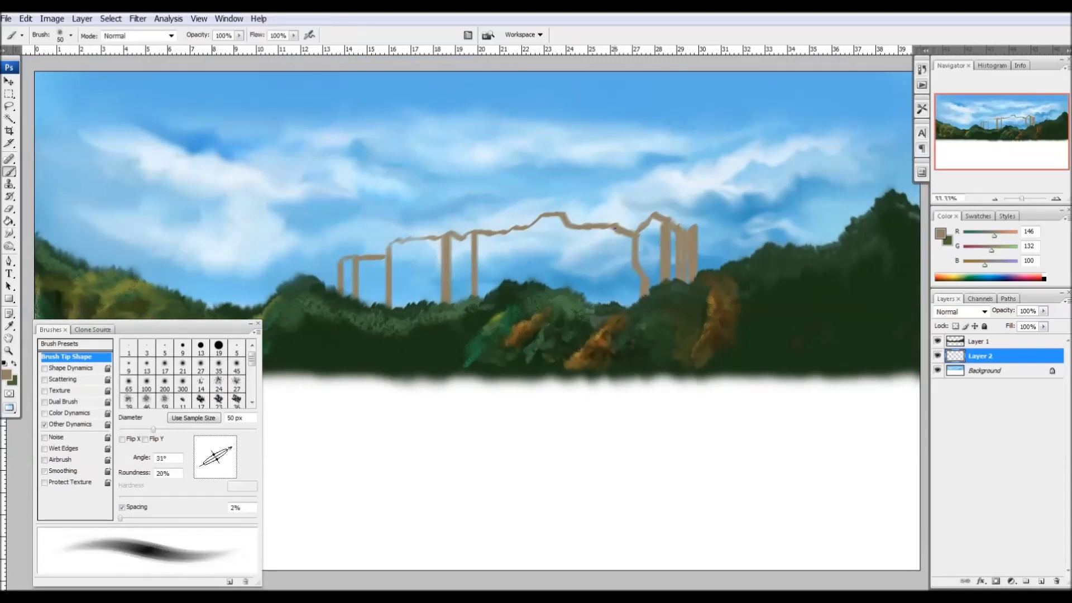
# Sketch the tan castle outline: tower roof peak, tower lines, left tower top and a wavy wall.
pyautogui.moveTo(663, 183); pyautogui.dragTo(627, 130)
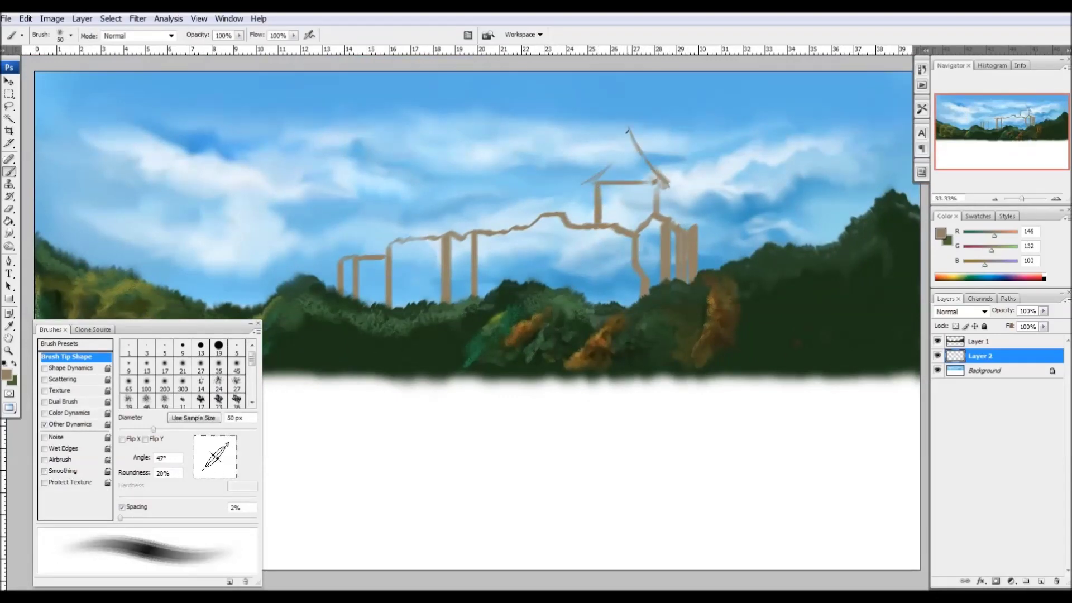
pyautogui.moveTo(624, 181)
pyautogui.mouseDown()
pyautogui.moveTo(626, 226)
pyautogui.moveTo(582, 183)
pyautogui.mouseUp()
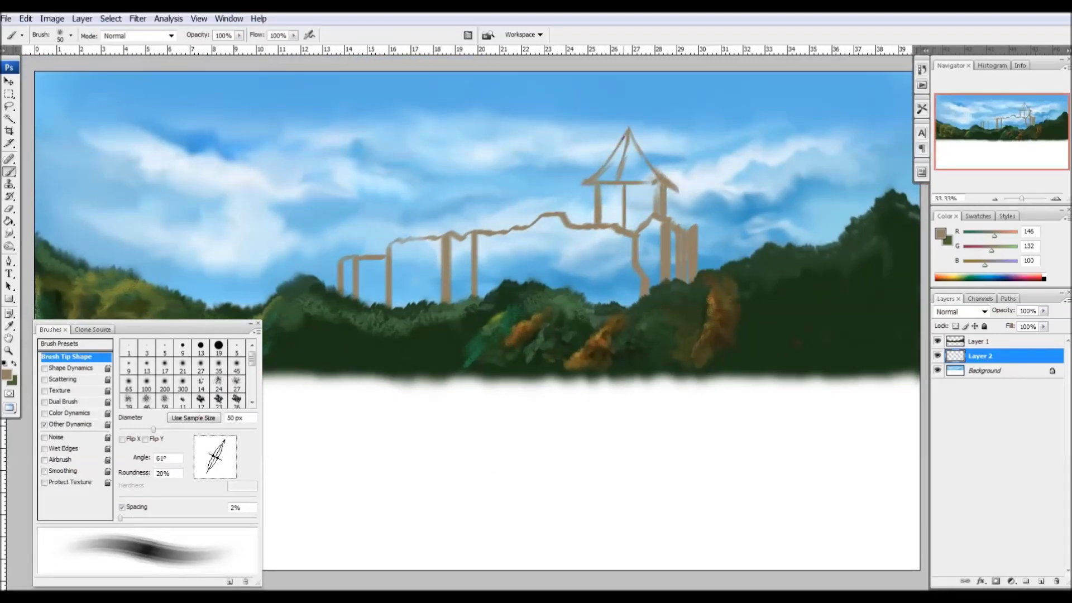
pyautogui.moveTo(490, 193)
pyautogui.mouseDown()
pyautogui.moveTo(527, 189)
pyautogui.moveTo(533, 177)
pyautogui.mouseUp()
pyautogui.moveTo(221, 447); pyautogui.dragTo(231, 461)
pyautogui.moveTo(448, 223)
pyautogui.mouseDown()
pyautogui.moveTo(401, 219)
pyautogui.moveTo(353, 249)
pyautogui.mouseUp()
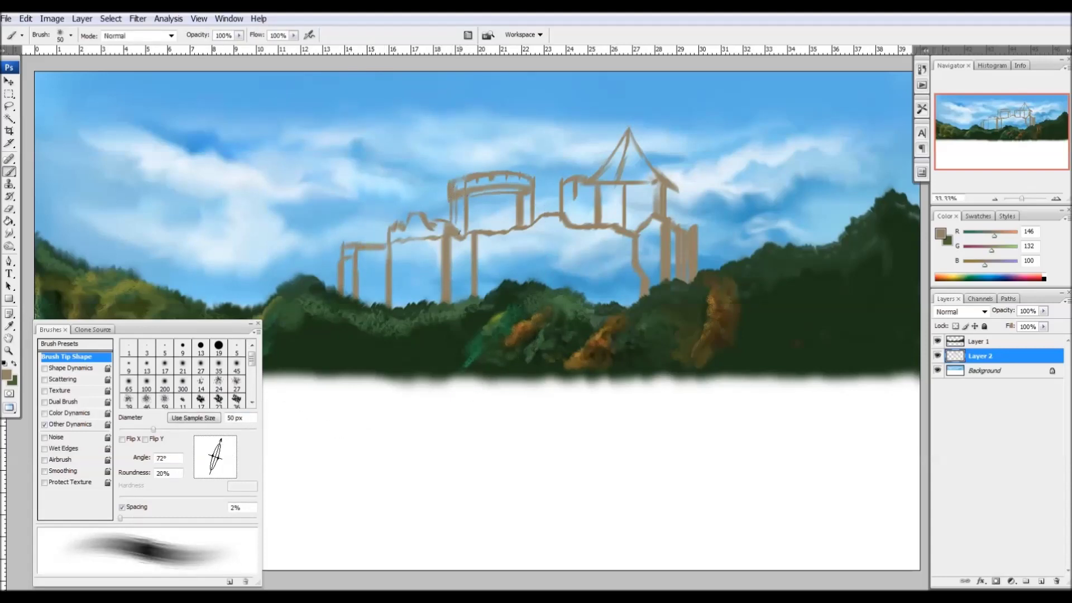
# Set the foreground colour to cream stone and enlarge the brush.
pyautogui.click(7, 374)
pyautogui.click(522, 208)
pyautogui.click(744, 177)
pyautogui.press(']')
pyautogui.press(']')
pyautogui.press(']')
# Fill the left and right towers with cream and darken the tower's right face.
pyautogui.moveTo(402, 301)
pyautogui.mouseDown()
pyautogui.moveTo(424, 229)
pyautogui.moveTo(345, 254)
pyautogui.mouseUp()
pyautogui.moveTo(592, 184)
pyautogui.mouseDown()
pyautogui.moveTo(617, 226)
pyautogui.moveTo(565, 209)
pyautogui.mouseUp()
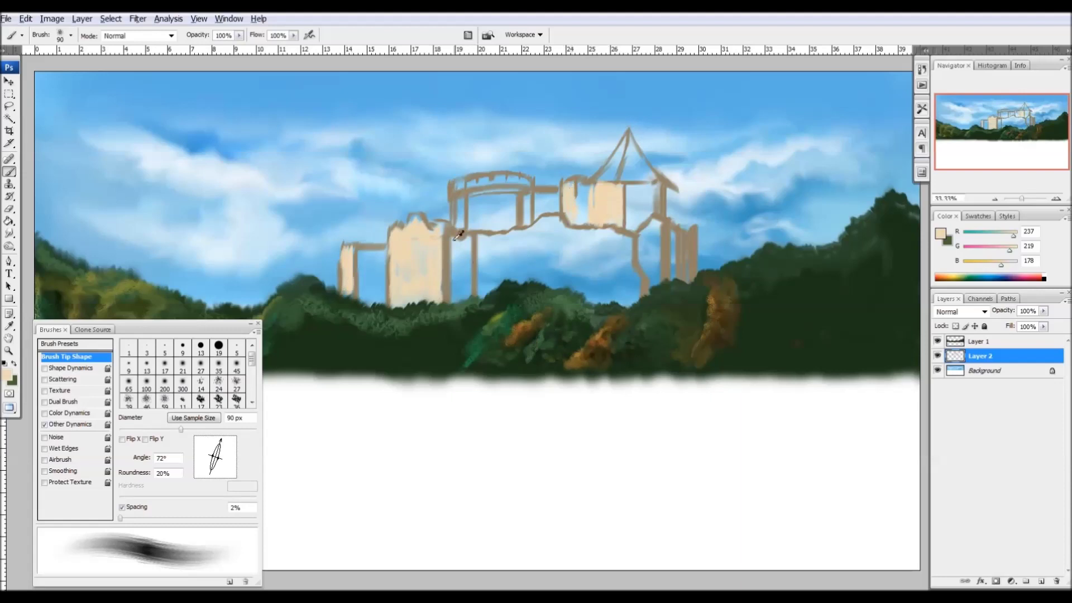
pyautogui.keyDown('alt'); pyautogui.click(463, 234); pyautogui.keyUp('alt')
pyautogui.moveTo(461, 237); pyautogui.dragTo(465, 299)
pyautogui.press('o')
pyautogui.moveTo(447, 234)
pyautogui.mouseDown()
pyautogui.moveTo(455, 296)
pyautogui.moveTo(472, 296)
pyautogui.mouseUp()
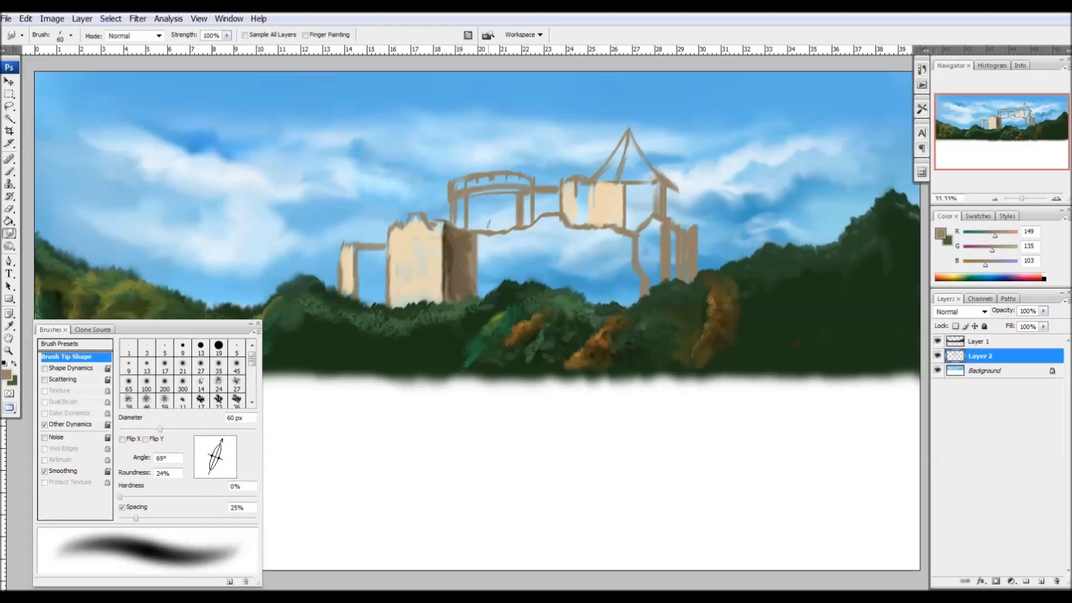
# Add dark brown strokes on the left tower and fill the gap between towers with tan.
pyautogui.press('b')
pyautogui.keyDown('alt'); pyautogui.click(458, 262); pyautogui.keyUp('alt')
pyautogui.moveTo(360, 249); pyautogui.dragTo(378, 268)
pyautogui.keyDown('alt'); pyautogui.click(396, 259); pyautogui.keyUp('alt')
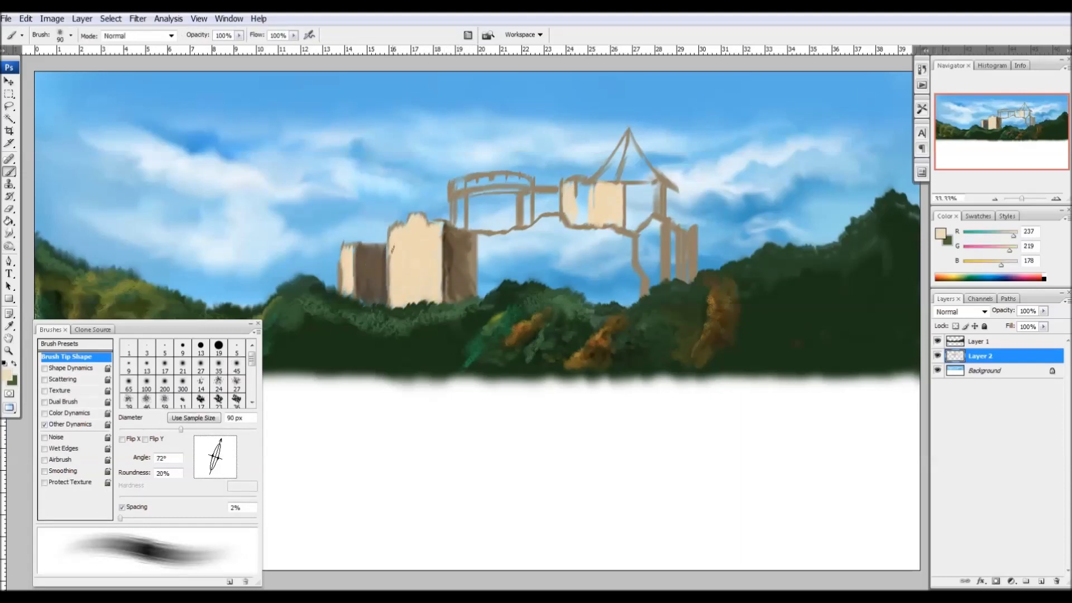
pyautogui.keyDown('alt'); pyautogui.click(474, 262); pyautogui.keyUp('alt')
pyautogui.moveTo(477, 246)
pyautogui.mouseDown()
pyautogui.moveTo(483, 295)
pyautogui.moveTo(499, 254)
pyautogui.moveTo(619, 240)
pyautogui.mouseUp()
pyautogui.press(']')
pyautogui.press(']')
pyautogui.press(']')
# Paint dark strokes on the middle wall and tan and brown on the round tower.
pyautogui.keyDown('alt'); pyautogui.click(458, 245); pyautogui.keyUp('alt')
pyautogui.moveTo(536, 190); pyautogui.dragTo(547, 224)
pyautogui.press('r')
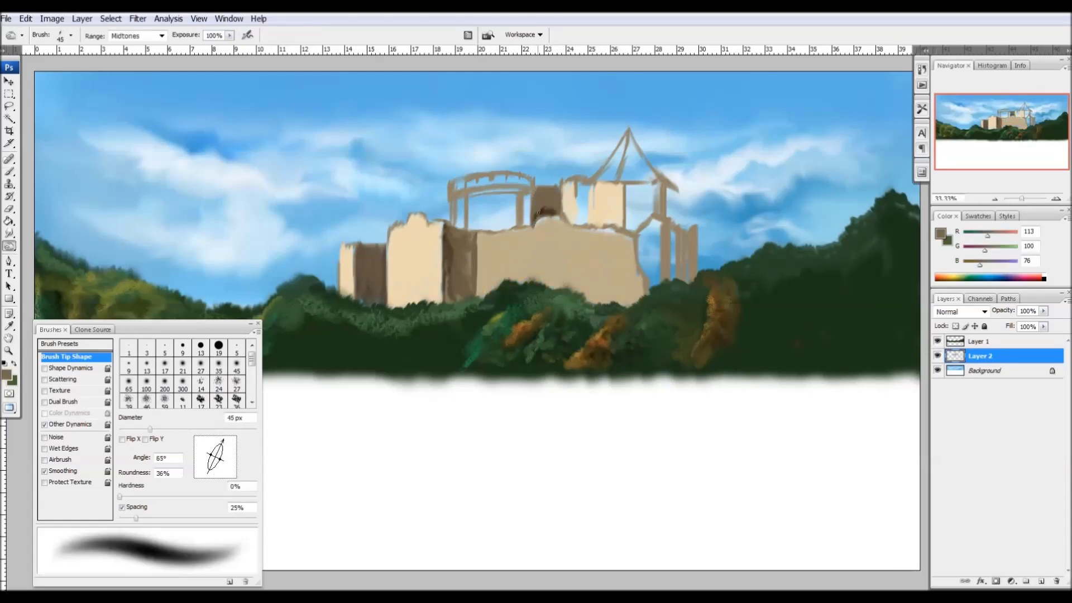
pyautogui.press('b')
pyautogui.moveTo(463, 201)
pyautogui.mouseDown()
pyautogui.moveTo(516, 218)
pyautogui.moveTo(513, 201)
pyautogui.moveTo(525, 223)
pyautogui.mouseUp()
pyautogui.keyDown('alt'); pyautogui.click(524, 324); pyautogui.keyUp('alt')
pyautogui.hotkey('ctrl', 'z')
# Add a dark spire, widen the round tower's tan top and paint the right roof dark brown.
pyautogui.moveTo(539, 167)
pyautogui.mouseDown()
pyautogui.moveTo(528, 212)
pyautogui.moveTo(534, 159)
pyautogui.mouseUp()
pyautogui.keyDown('alt'); pyautogui.click(458, 196); pyautogui.keyUp('alt')
pyautogui.moveTo(435, 189)
pyautogui.mouseDown()
pyautogui.moveTo(486, 218)
pyautogui.moveTo(448, 180)
pyautogui.moveTo(530, 175)
pyautogui.moveTo(528, 229)
pyautogui.moveTo(519, 195)
pyautogui.mouseUp()
pyautogui.keyDown('alt'); pyautogui.click(530, 184); pyautogui.keyUp('alt')
pyautogui.keyDown('alt'); pyautogui.click(457, 246); pyautogui.keyUp('alt')
pyautogui.moveTo(583, 184); pyautogui.dragTo(578, 229)
# Darken the tower walls and smudge dark streaks into the right tower edge and wall.
pyautogui.keyDown('alt'); pyautogui.click(558, 190); pyautogui.keyUp('alt')
pyautogui.moveTo(625, 137)
pyautogui.mouseDown()
pyautogui.moveTo(659, 184)
pyautogui.moveTo(642, 201)
pyautogui.moveTo(656, 229)
pyautogui.mouseUp()
pyautogui.keyDown('alt'); pyautogui.click(610, 177); pyautogui.keyUp('alt')
pyautogui.keyDown('alt'); pyautogui.click(648, 223); pyautogui.keyUp('alt')
pyautogui.press('r')
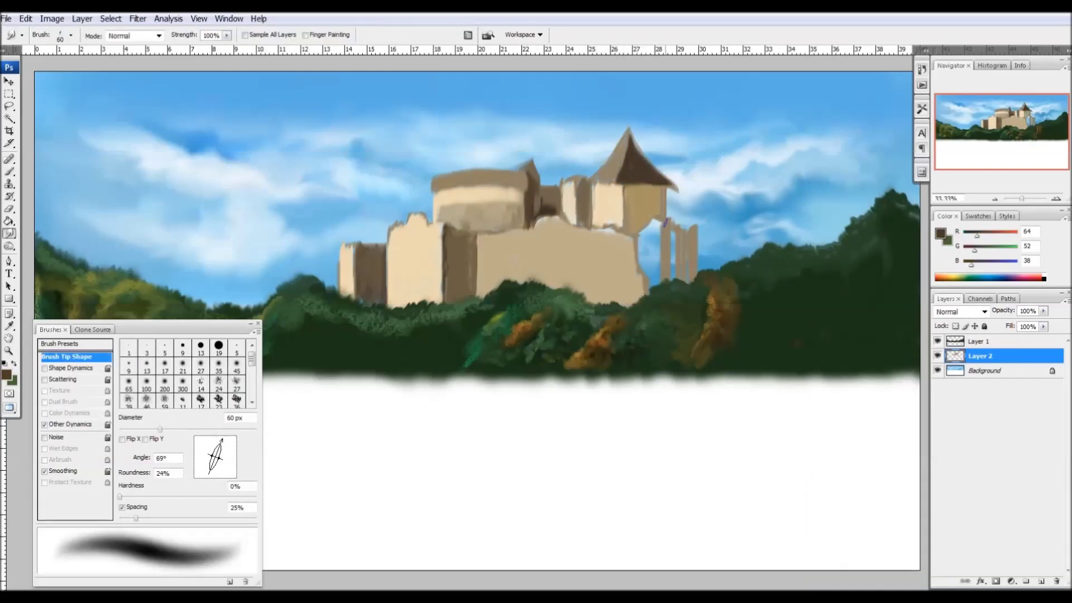
pyautogui.moveTo(695, 218); pyautogui.dragTo(653, 279)
pyautogui.moveTo(653, 235); pyautogui.dragTo(656, 282)
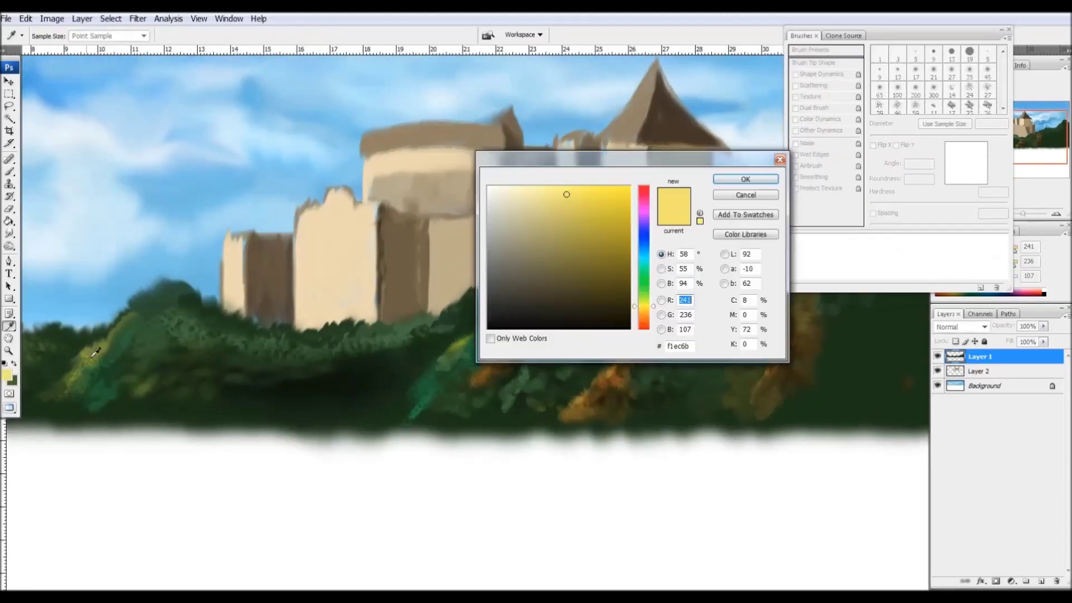
# With a smaller brush, add vertical and horizontal brown strokes across the castle wall.
pyautogui.keyDown('alt'); pyautogui.click(543, 316); pyautogui.keyUp('alt')
pyautogui.press('[')
pyautogui.hotkey('alt', '[')
pyautogui.moveTo(608, 209)
pyautogui.mouseDown()
pyautogui.moveTo(628, 232)
pyautogui.moveTo(659, 240)
pyautogui.moveTo(674, 313)
pyautogui.moveTo(609, 318)
pyautogui.mouseUp()
pyautogui.moveTo(631, 229)
pyautogui.mouseDown()
pyautogui.moveTo(631, 293)
pyautogui.moveTo(648, 310)
pyautogui.mouseUp()
pyautogui.moveTo(435, 219)
pyautogui.mouseDown()
pyautogui.moveTo(519, 212)
pyautogui.moveTo(575, 193)
pyautogui.moveTo(533, 282)
pyautogui.mouseUp()
pyautogui.moveTo(516, 223); pyautogui.dragTo(482, 231)
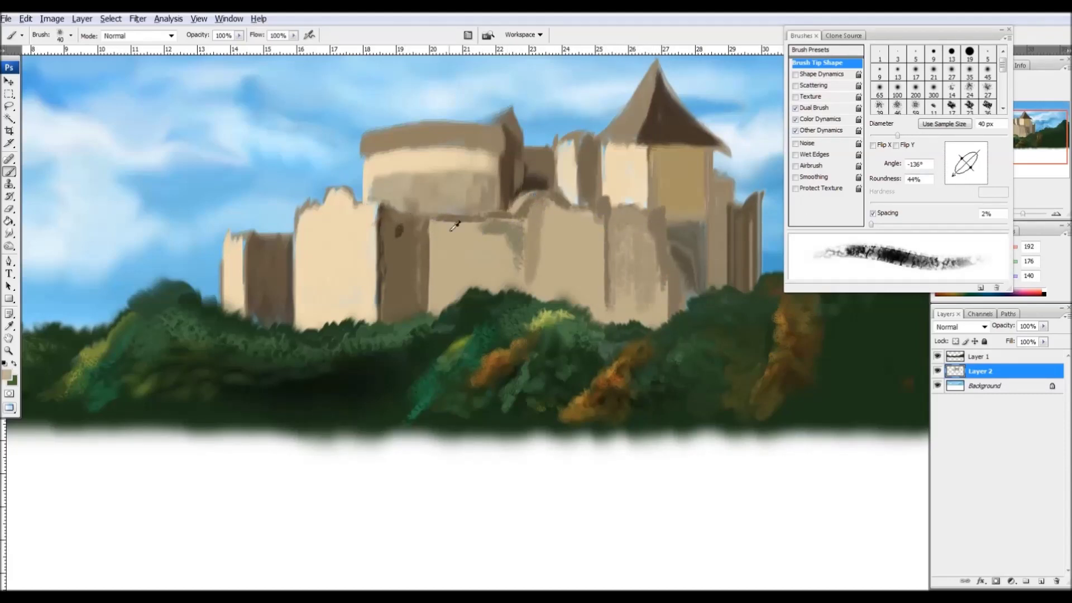
# Paint light beige over the window area and repaint the left castle wall beige.
pyautogui.keyDown('alt'); pyautogui.click(399, 230); pyautogui.keyUp('alt')
pyautogui.keyDown('alt'); pyautogui.click(416, 223); pyautogui.keyUp('alt')
pyautogui.moveTo(401, 224); pyautogui.dragTo(403, 244)
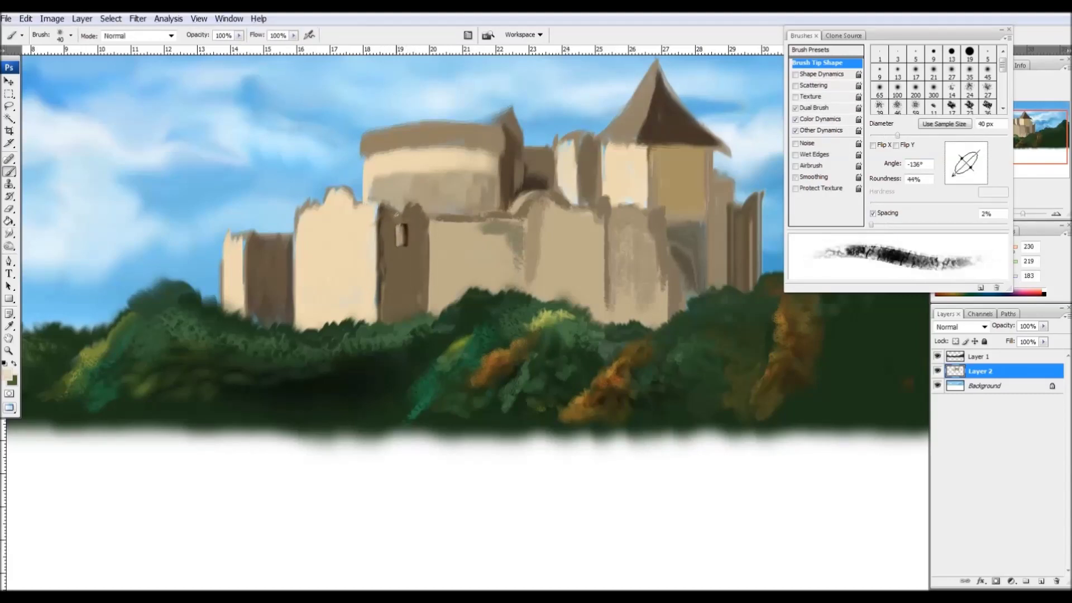
pyautogui.keyDown('alt'); pyautogui.click(352, 223); pyautogui.keyUp('alt')
pyautogui.moveTo(369, 206); pyautogui.dragTo(335, 240)
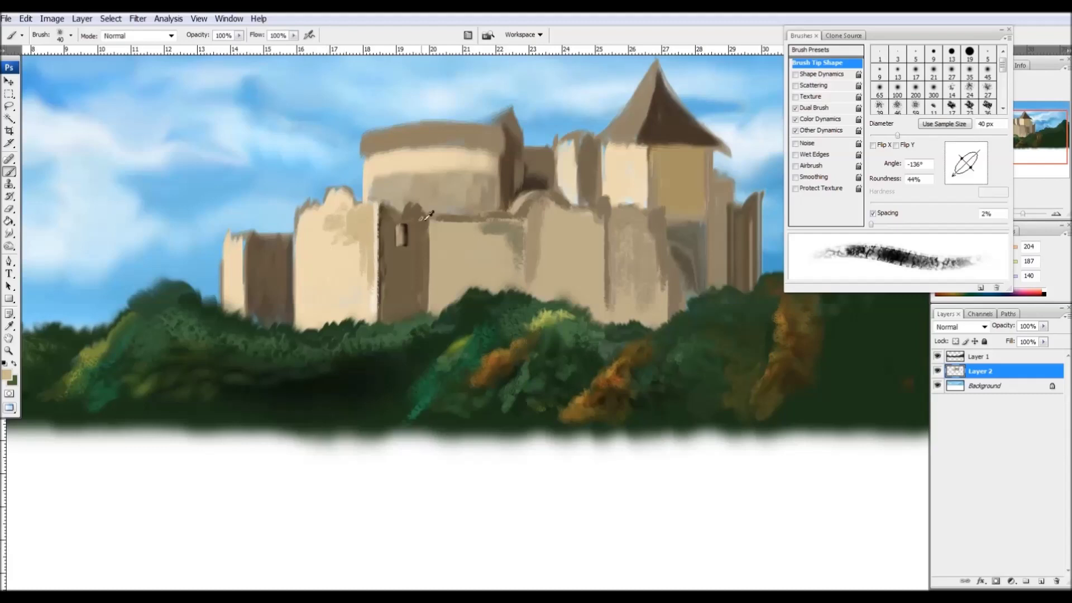
# Paint small dark window openings on the left wall with a smaller dark brown brush.
pyautogui.keyDown('alt'); pyautogui.click(427, 214); pyautogui.keyUp('alt')
pyautogui.press('[')
pyautogui.moveTo(956, 174); pyautogui.dragTo(967, 180)
pyautogui.moveTo(320, 255); pyautogui.dragTo(320, 275)
pyautogui.click(344, 267)
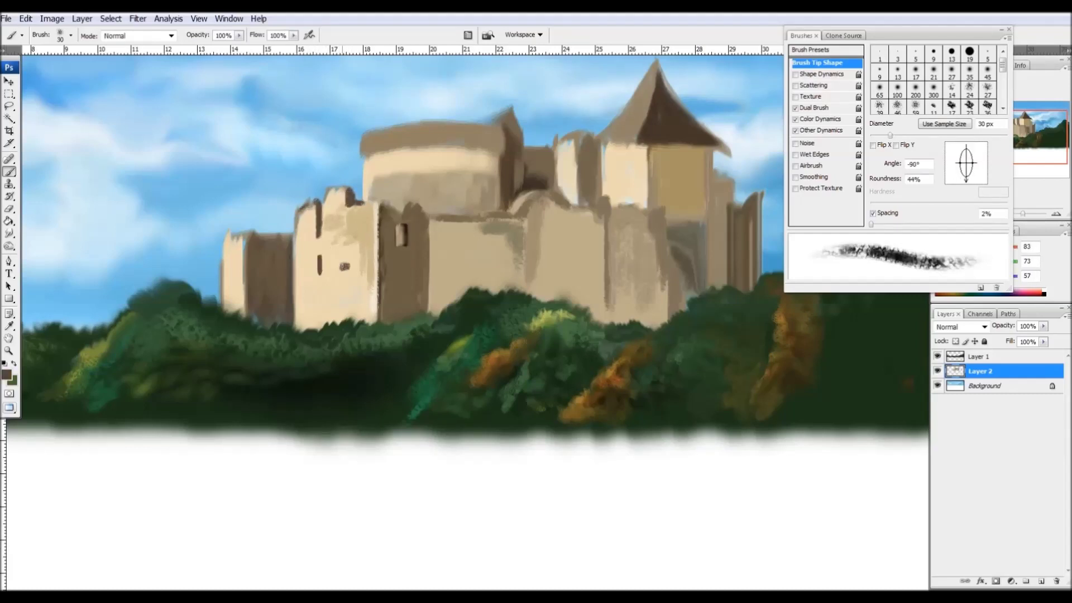
pyautogui.keyDown('alt'); pyautogui.click(343, 265); pyautogui.keyUp('alt')
pyautogui.press(']')
pyautogui.press(']')
pyautogui.press(']')
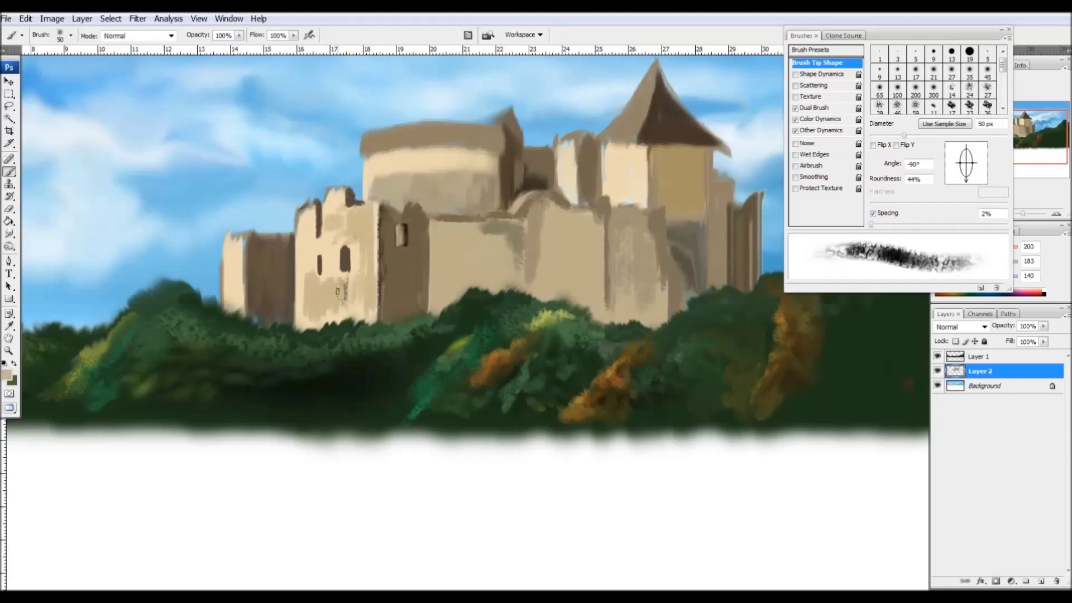
# Add vertical tonal streaks down the castle wall with Dodge/Burn.
pyautogui.press('r')
pyautogui.press('o')
pyautogui.moveTo(361, 217); pyautogui.dragTo(363, 312)
pyautogui.moveTo(373, 215); pyautogui.dragTo(373, 320)
pyautogui.moveTo(310, 229); pyautogui.dragTo(311, 313)
pyautogui.moveTo(335, 211); pyautogui.dragTo(338, 294)
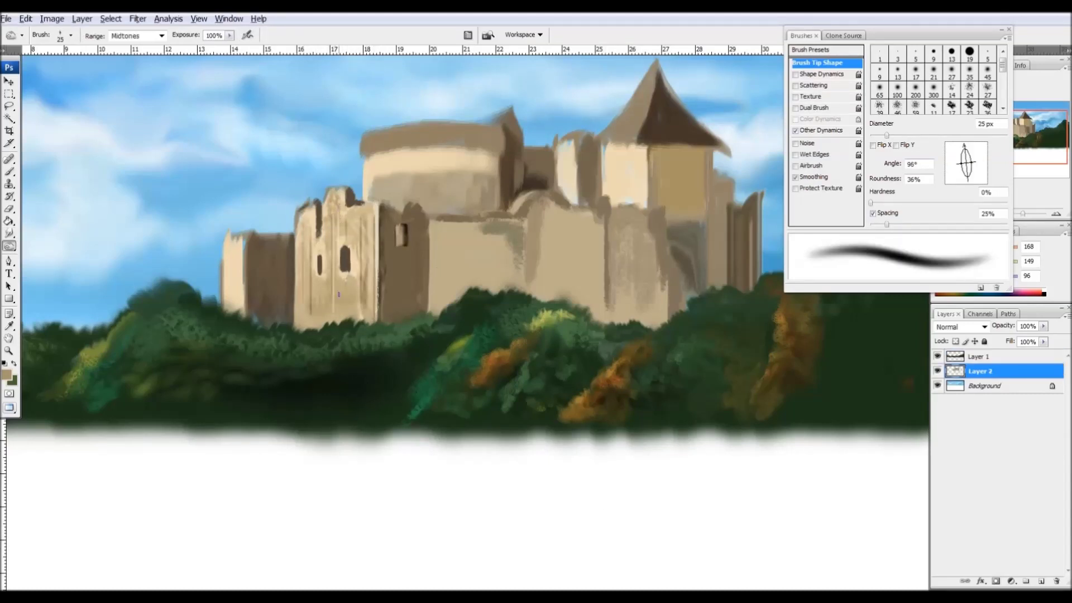
pyautogui.press('r')
pyautogui.press('[')
pyautogui.press('[')
pyautogui.press('[')
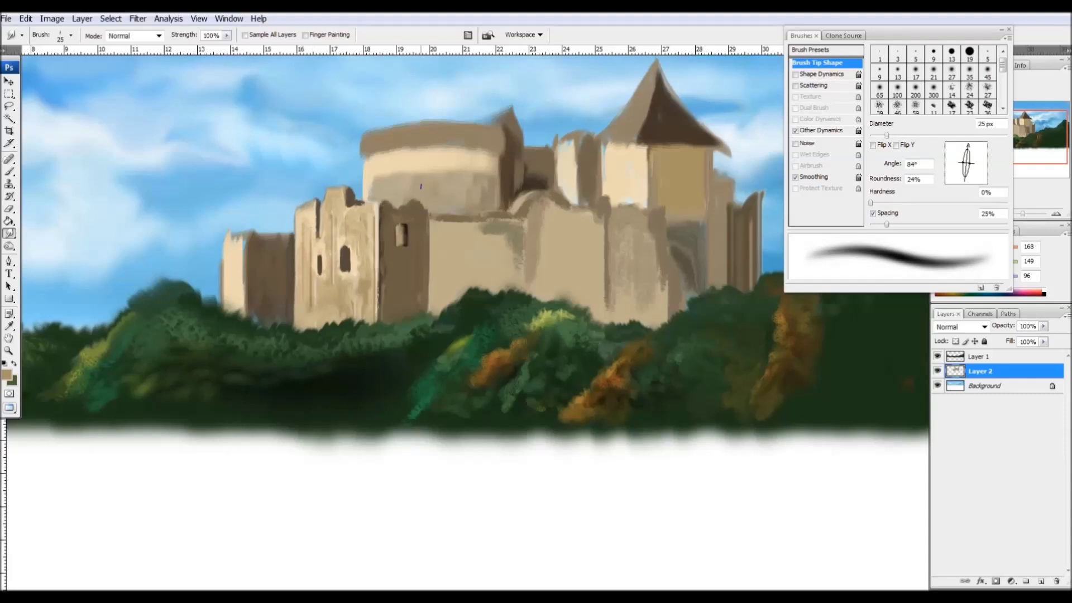
# Darken horizontal bands and a small spot on the round tower, adjusting the brush tip angle.
pyautogui.press('o')
pyautogui.moveTo(370, 149)
pyautogui.mouseDown()
pyautogui.moveTo(501, 152)
pyautogui.moveTo(496, 163)
pyautogui.mouseUp()
pyautogui.press('r')
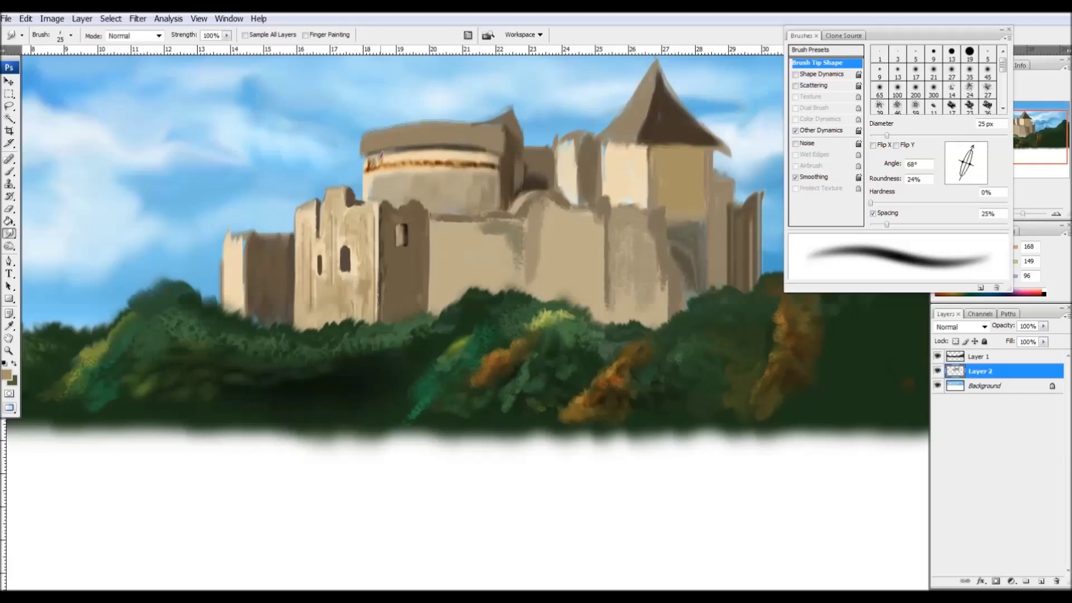
pyautogui.press('o')
pyautogui.click(383, 133)
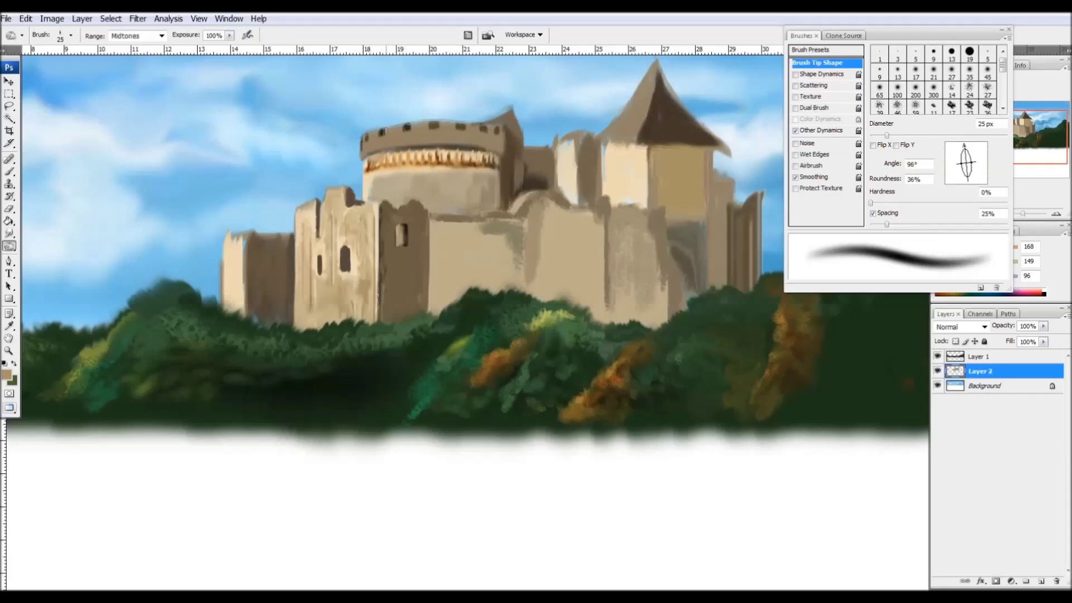
pyautogui.moveTo(975, 161); pyautogui.dragTo(981, 163)
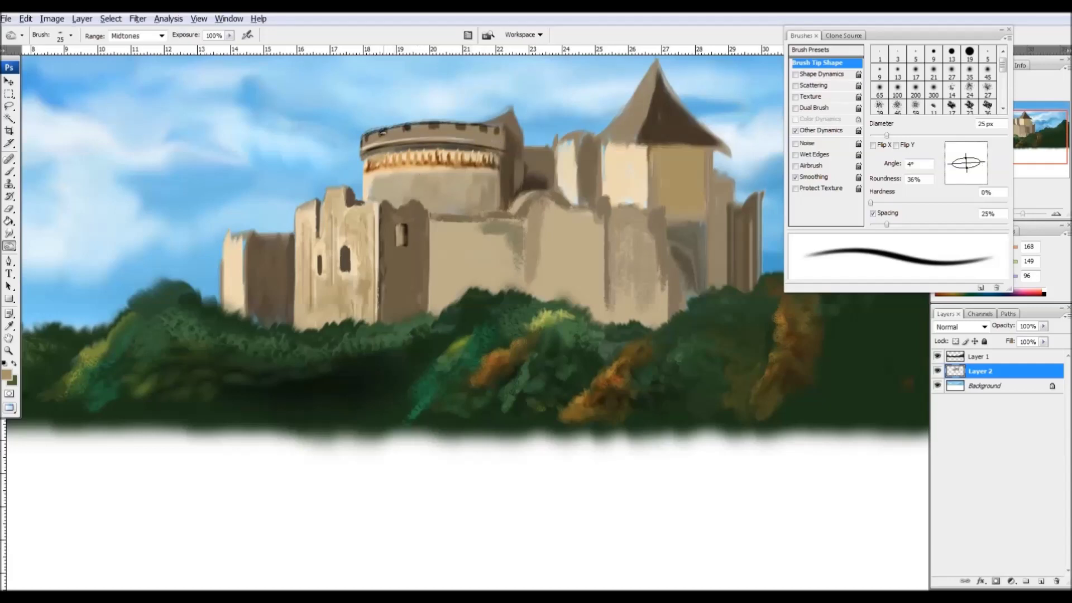
pyautogui.moveTo(984, 162)
pyautogui.mouseDown()
pyautogui.moveTo(964, 145)
pyautogui.moveTo(985, 162)
pyautogui.mouseUp()
pyautogui.press('[')
pyautogui.press('[')
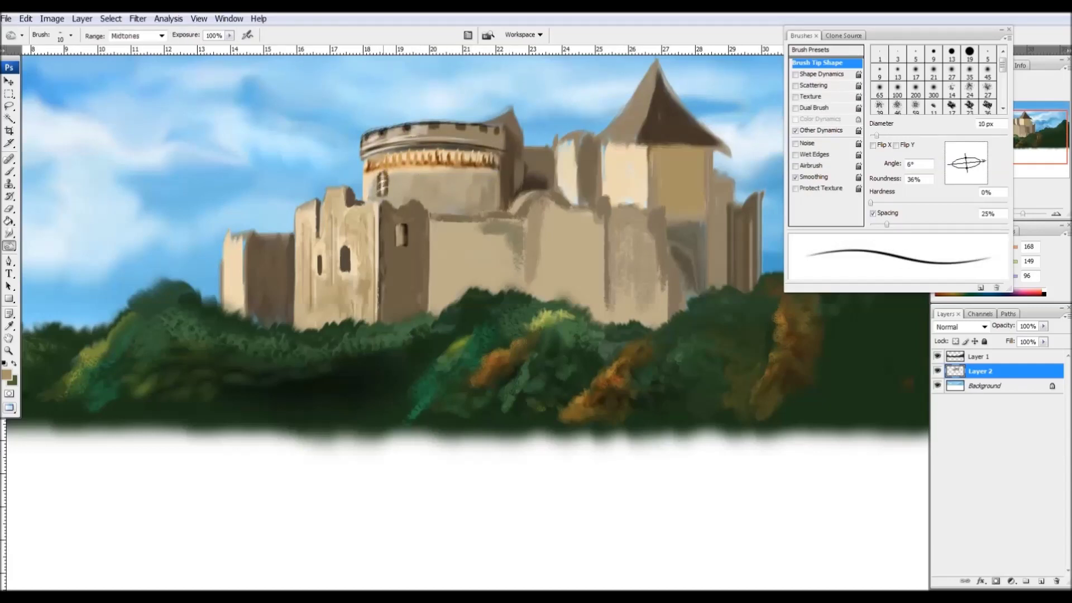
pyautogui.press('r')
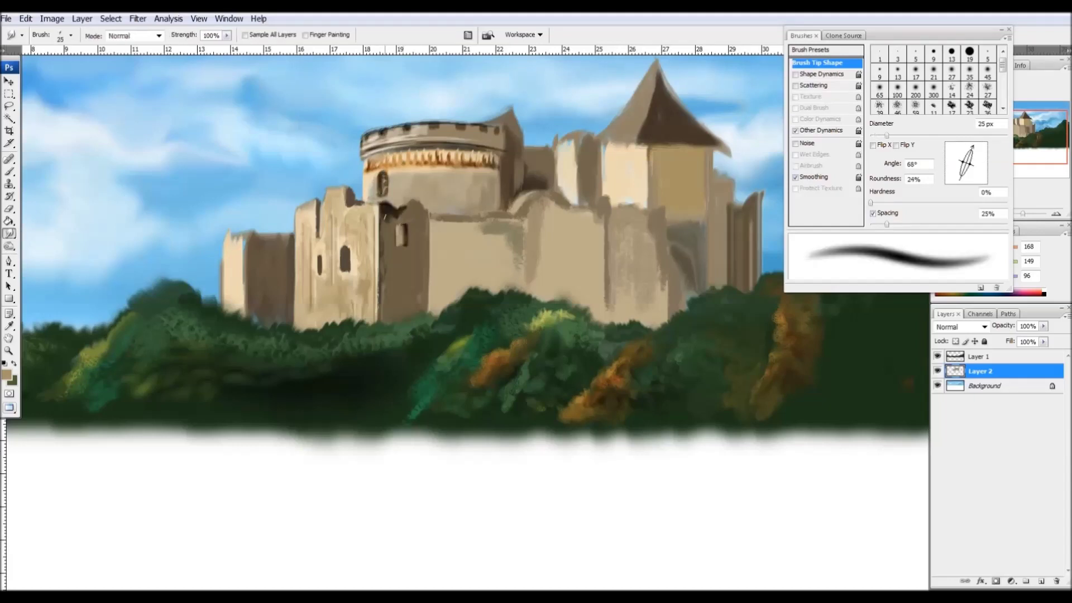
# Rotate the brush tip and smudge the dark tower and wall area.
pyautogui.moveTo(971, 150); pyautogui.dragTo(986, 157)
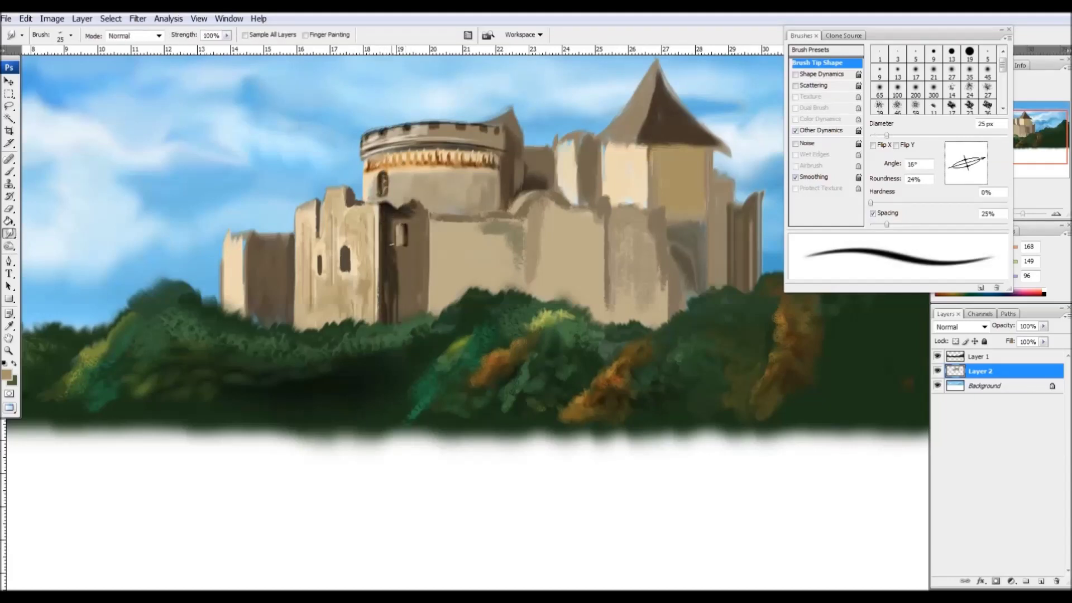
pyautogui.moveTo(399, 298)
pyautogui.mouseDown()
pyautogui.moveTo(419, 234)
pyautogui.moveTo(396, 273)
pyautogui.mouseUp()
pyautogui.moveTo(986, 163); pyautogui.dragTo(963, 147)
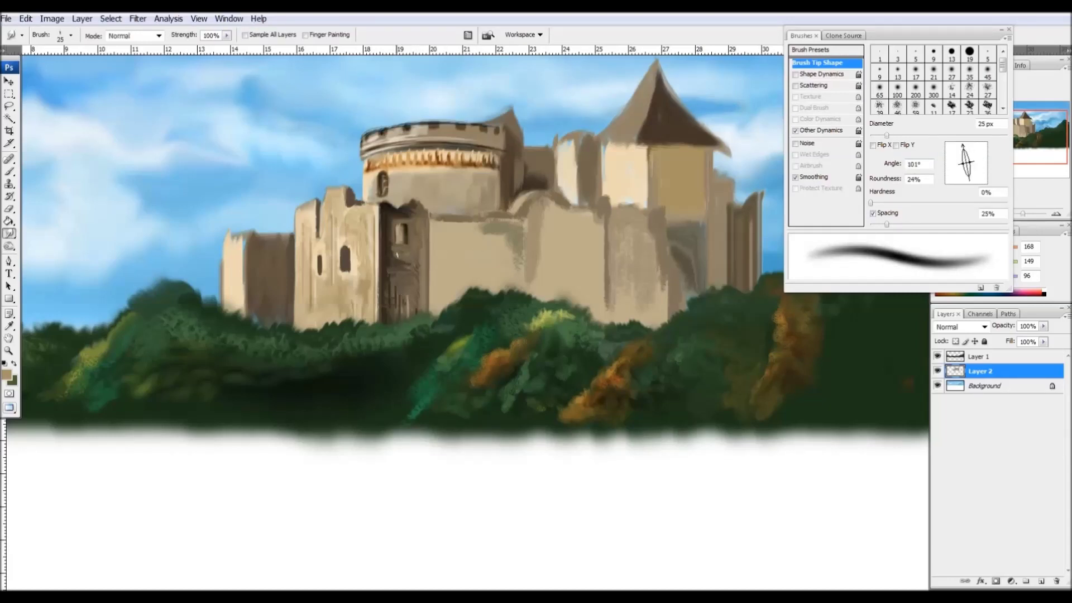
pyautogui.moveTo(963, 147); pyautogui.dragTo(947, 165)
pyautogui.press(']')
# Smear and burn darker streaks down the left tower wall.
pyautogui.moveTo(290, 229); pyautogui.dragTo(286, 246)
pyautogui.moveTo(282, 282); pyautogui.dragTo(265, 321)
pyautogui.press('o')
pyautogui.moveTo(241, 246); pyautogui.dragTo(232, 301)
pyautogui.moveTo(229, 243)
pyautogui.mouseDown()
pyautogui.moveTo(239, 310)
pyautogui.moveTo(238, 240)
pyautogui.mouseUp()
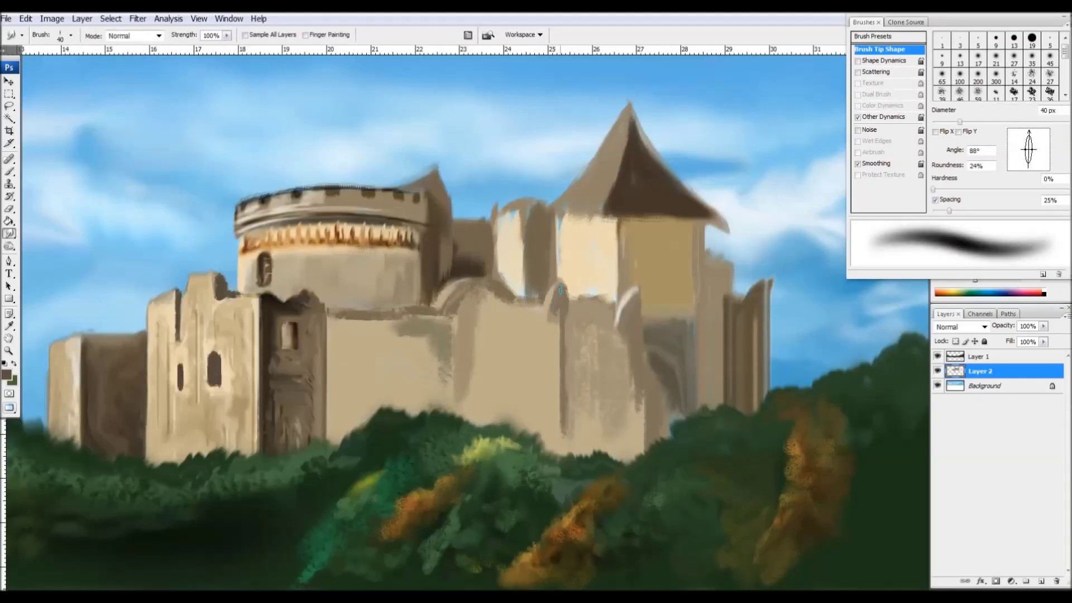
# Paint horizontal textured stone strokes across the central wall.
pyautogui.press('b')
pyautogui.moveTo(549, 318); pyautogui.dragTo(385, 318)
pyautogui.moveTo(561, 336); pyautogui.dragTo(327, 337)
pyautogui.moveTo(561, 356); pyautogui.dragTo(437, 357)
pyautogui.moveTo(495, 371); pyautogui.dragTo(327, 372)
pyautogui.moveTo(560, 400); pyautogui.dragTo(327, 393)
pyautogui.moveTo(513, 329); pyautogui.dragTo(539, 335)
pyautogui.moveTo(413, 386); pyautogui.dragTo(349, 405)
pyautogui.press('[')
pyautogui.press('[')
pyautogui.press('[')
pyautogui.moveTo(536, 390); pyautogui.dragTo(453, 366)
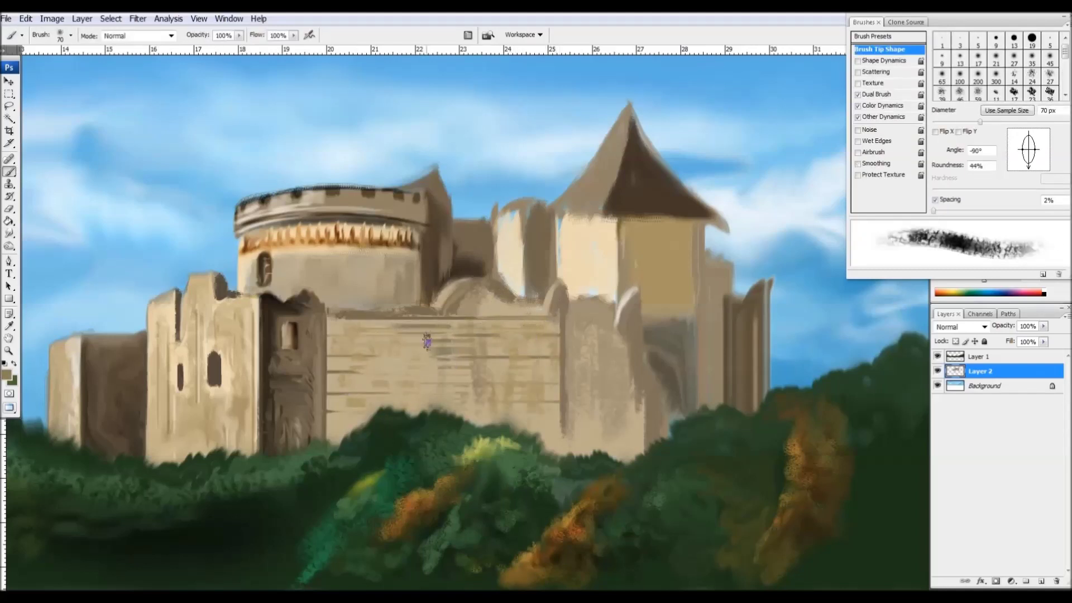
# Blend the central wall's horizontal strokes and add dark brown strokes.
pyautogui.press('r')
pyautogui.moveTo(542, 321)
pyautogui.mouseDown()
pyautogui.moveTo(423, 346)
pyautogui.moveTo(319, 391)
pyautogui.mouseUp()
pyautogui.press('b')
pyautogui.moveTo(471, 370)
pyautogui.mouseDown()
pyautogui.moveTo(553, 391)
pyautogui.moveTo(463, 435)
pyautogui.mouseUp()
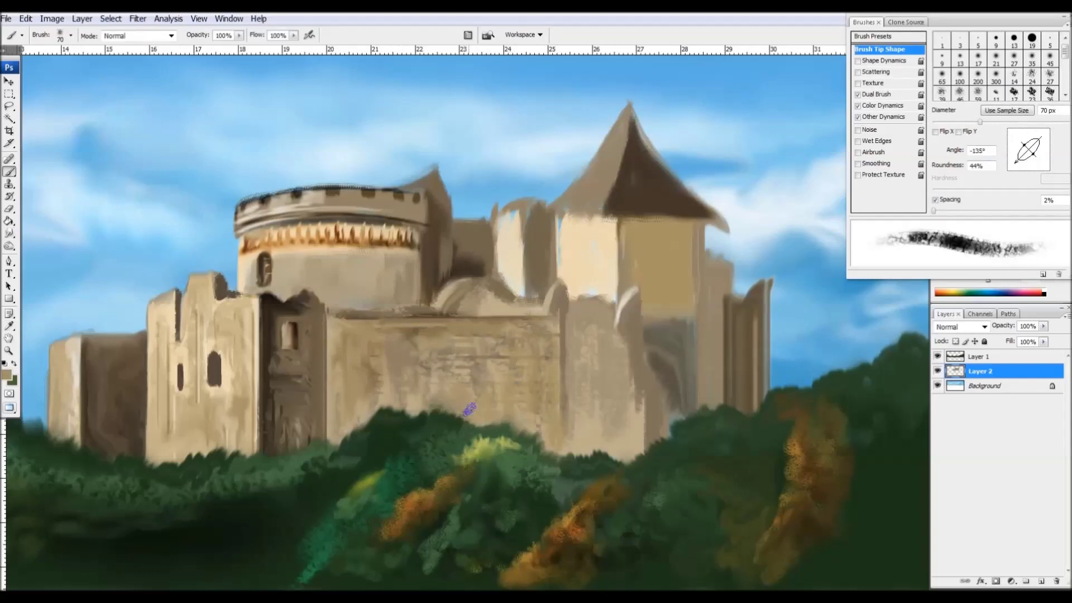
pyautogui.keyDown('alt'); pyautogui.click(475, 402); pyautogui.keyUp('alt')
pyautogui.press('r')
# Smudge the right wall section darker and rework the tower walls beside the round tower.
pyautogui.moveTo(653, 357)
pyautogui.mouseDown()
pyautogui.moveTo(650, 422)
pyautogui.moveTo(669, 335)
pyautogui.mouseUp()
pyautogui.moveTo(1028, 132)
pyautogui.mouseDown()
pyautogui.moveTo(1044, 151)
pyautogui.moveTo(1018, 137)
pyautogui.mouseUp()
pyautogui.moveTo(617, 223); pyautogui.dragTo(625, 302)
pyautogui.press('o')
pyautogui.press('r')
pyautogui.moveTo(521, 207); pyautogui.dragTo(517, 296)
pyautogui.moveTo(520, 245); pyautogui.dragTo(502, 280)
# Lighten the tower wall and smear the dark gap beside the round tower.
pyautogui.press('o')
pyautogui.moveTo(494, 223); pyautogui.dragTo(485, 276)
pyautogui.press('r')
pyautogui.moveTo(458, 226)
pyautogui.mouseDown()
pyautogui.moveTo(474, 281)
pyautogui.moveTo(550, 298)
pyautogui.mouseUp()
pyautogui.press('o')
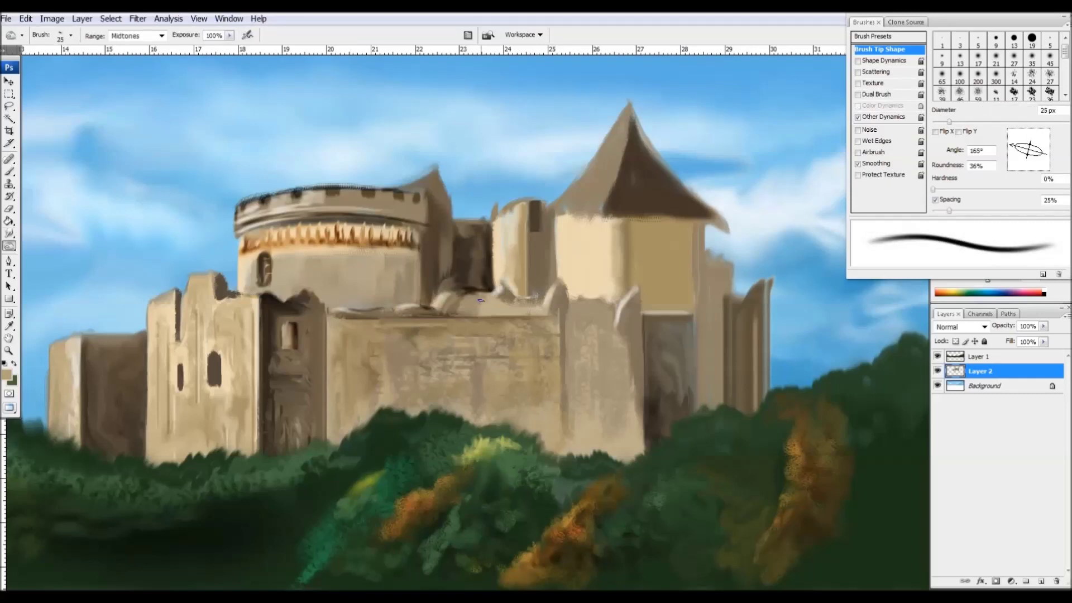
pyautogui.press('r')
pyautogui.moveTo(466, 234)
pyautogui.mouseDown()
pyautogui.moveTo(465, 274)
pyautogui.moveTo(444, 307)
pyautogui.mouseUp()
pyautogui.moveTo(369, 288); pyautogui.dragTo(406, 269)
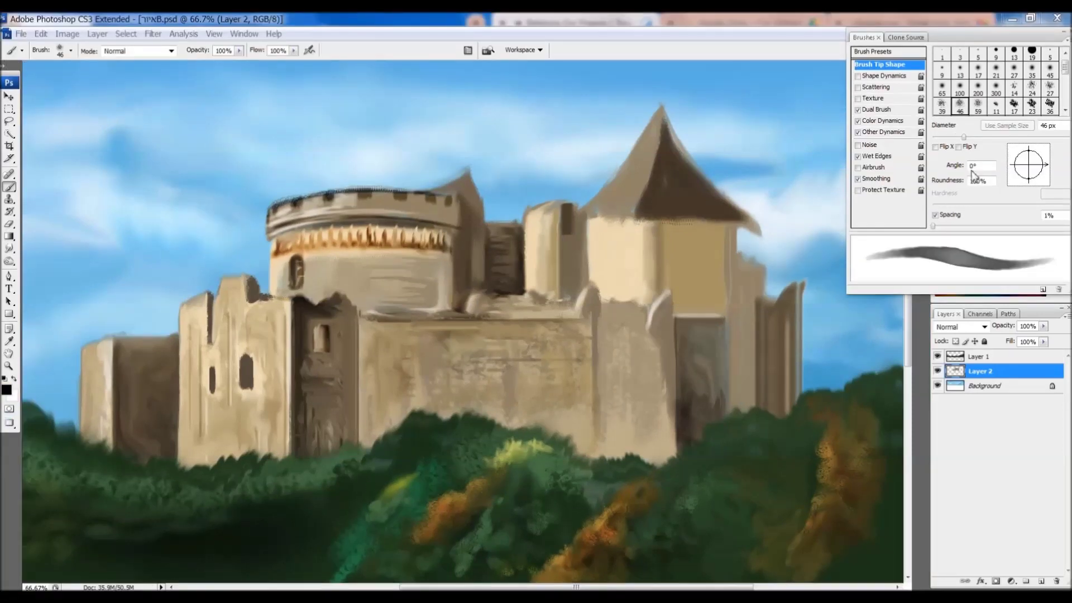
# Paint a thin spire atop the conical roof, then smudge it with a smaller horizontal tip.
pyautogui.press('b')
pyautogui.moveTo(662, 151); pyautogui.dragTo(661, 107)
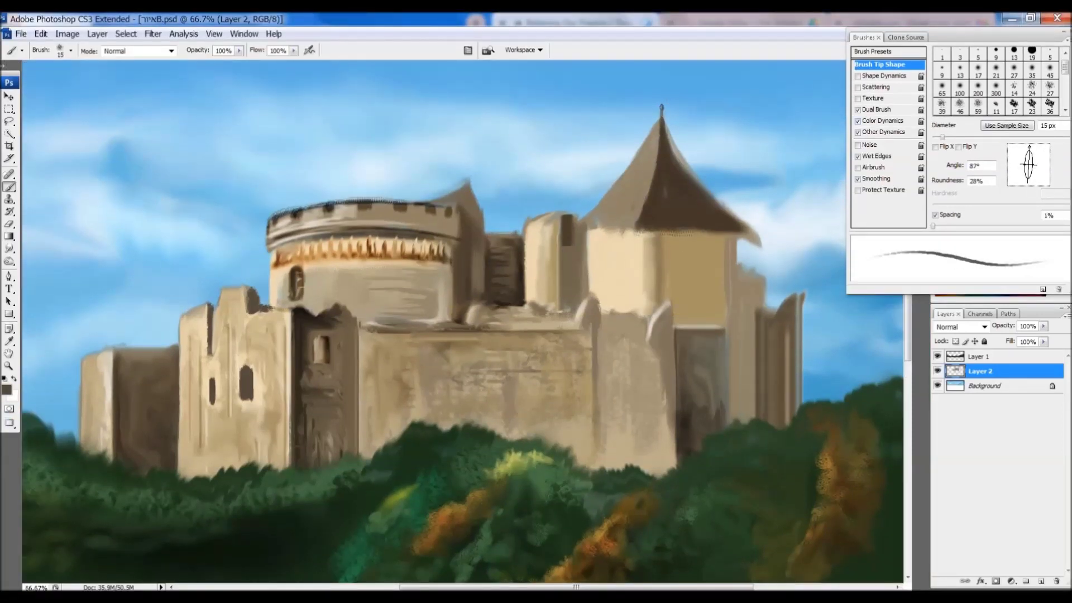
pyautogui.press('r')
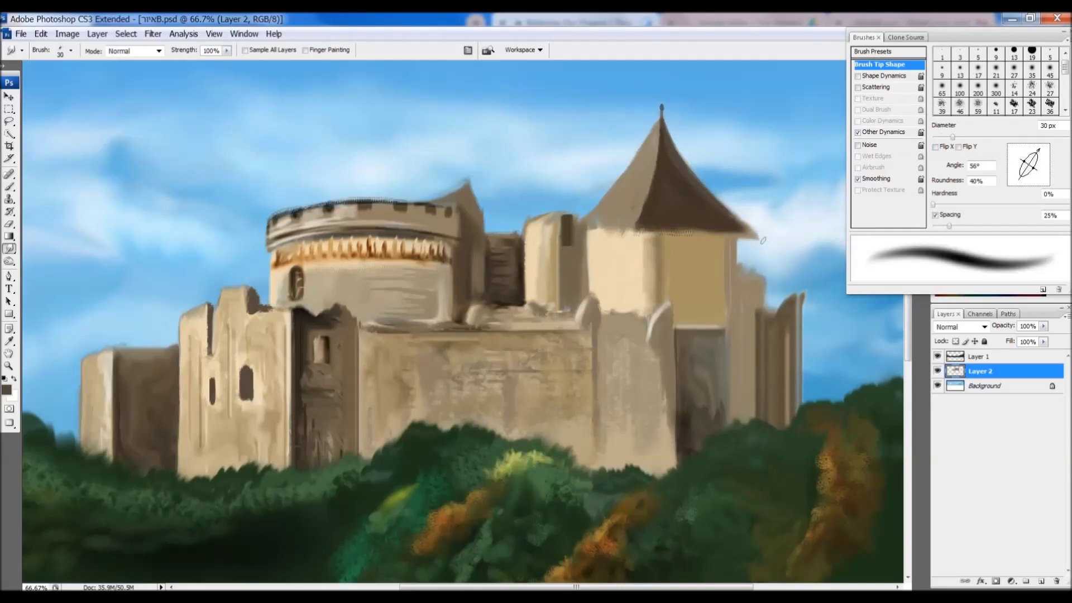
pyautogui.press('[')
pyautogui.moveTo(1030, 150); pyautogui.dragTo(1049, 164)
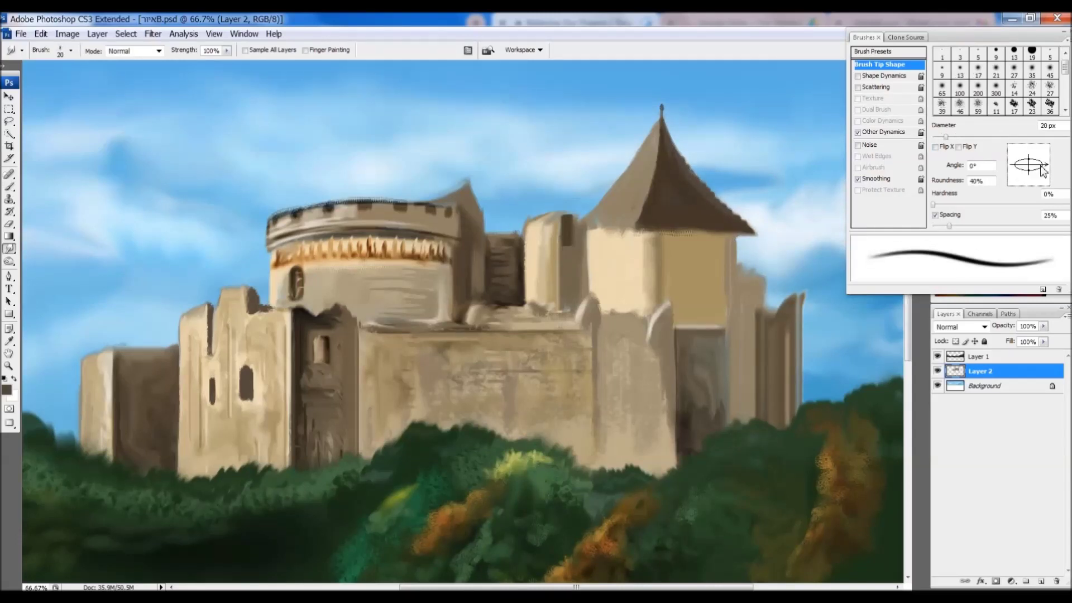
# Review the brush's colour jitter and tip shape settings.
pyautogui.press('b')
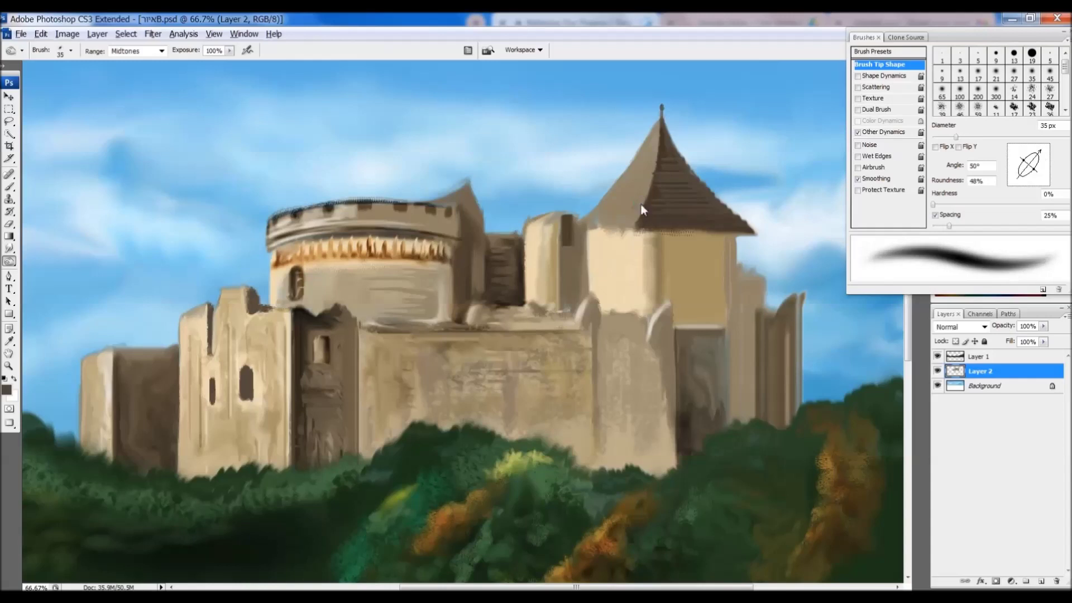
pyautogui.press('r')
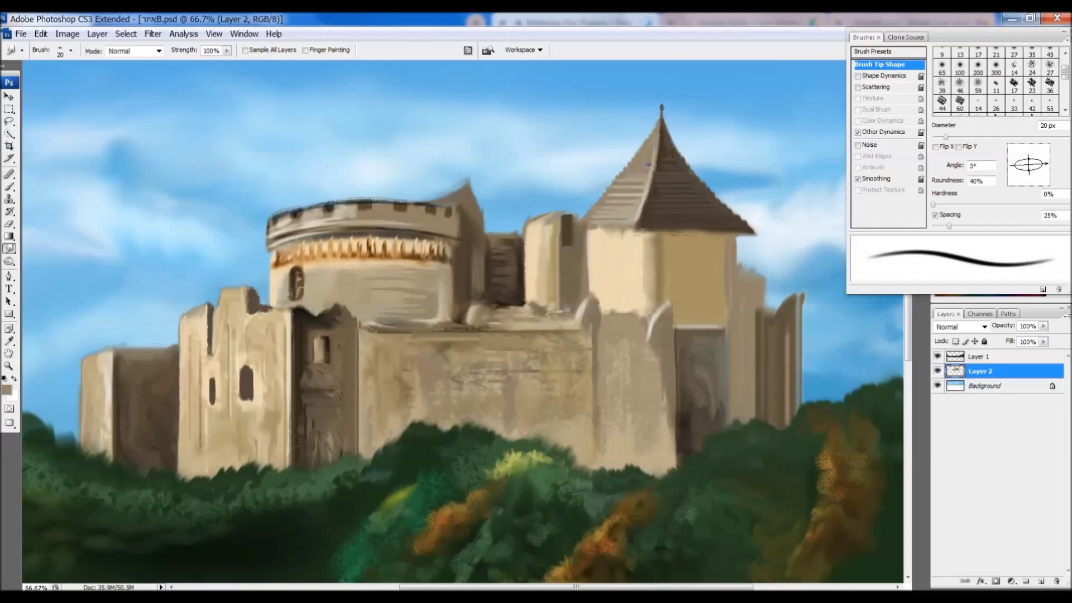
pyautogui.press('b')
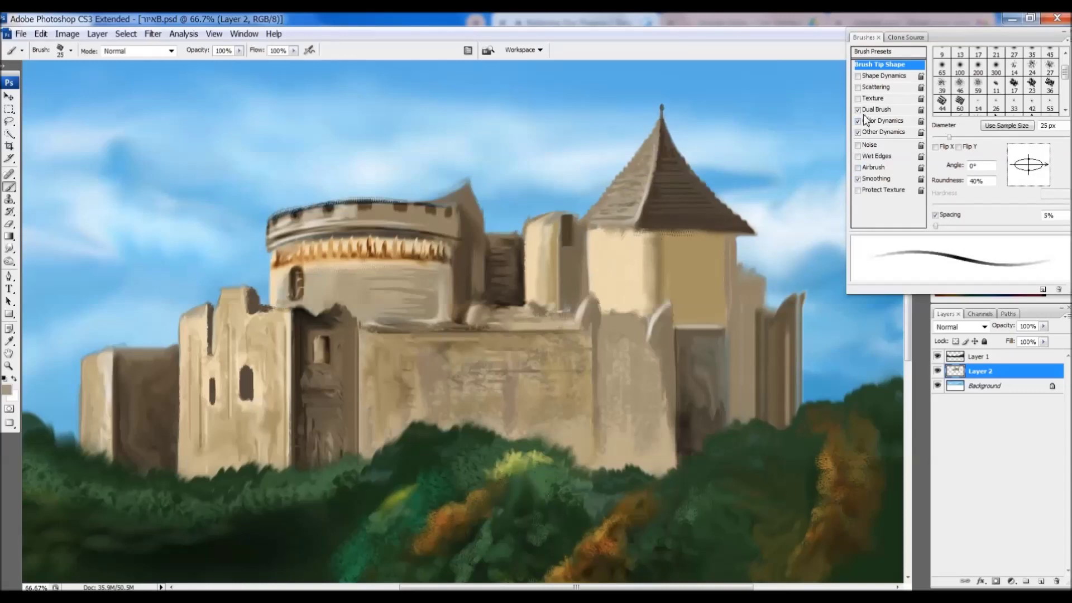
pyautogui.click(887, 121)
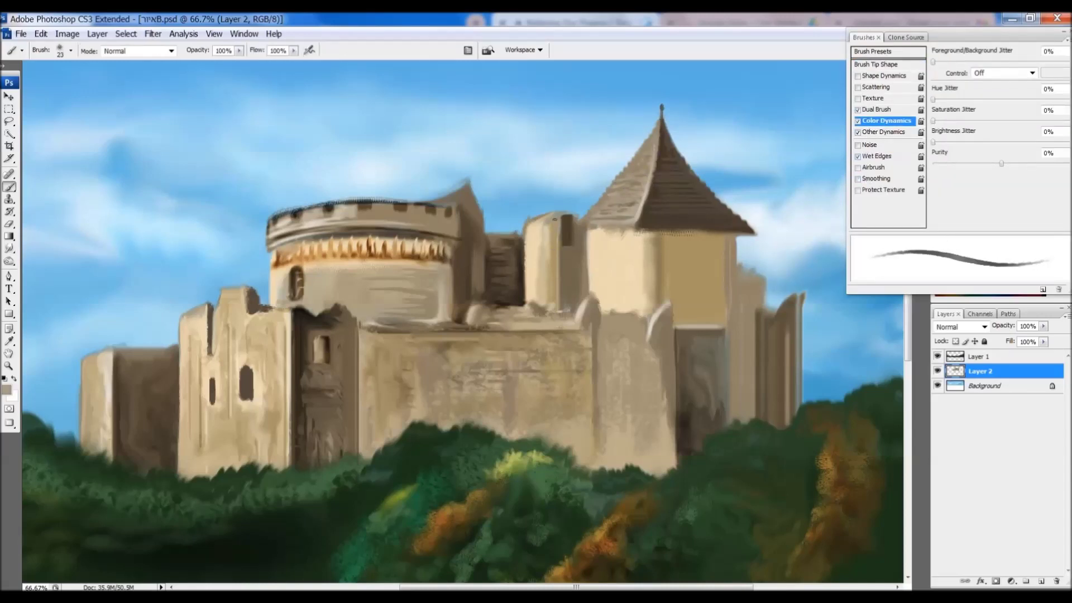
pyautogui.click(897, 68)
# Paint a dark line and reddish-brown strokes along the top of the tower wall.
pyautogui.moveTo(539, 223); pyautogui.dragTo(570, 206)
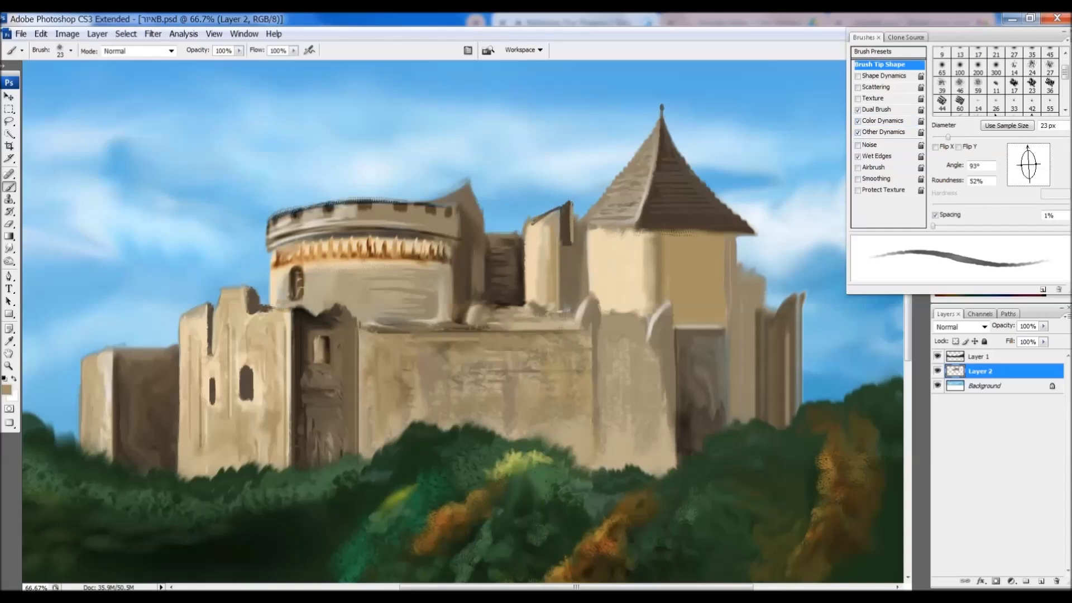
pyautogui.keyDown('alt'); pyautogui.click(561, 214); pyautogui.keyUp('alt')
pyautogui.moveTo(530, 237); pyautogui.dragTo(555, 211)
pyautogui.press('r')
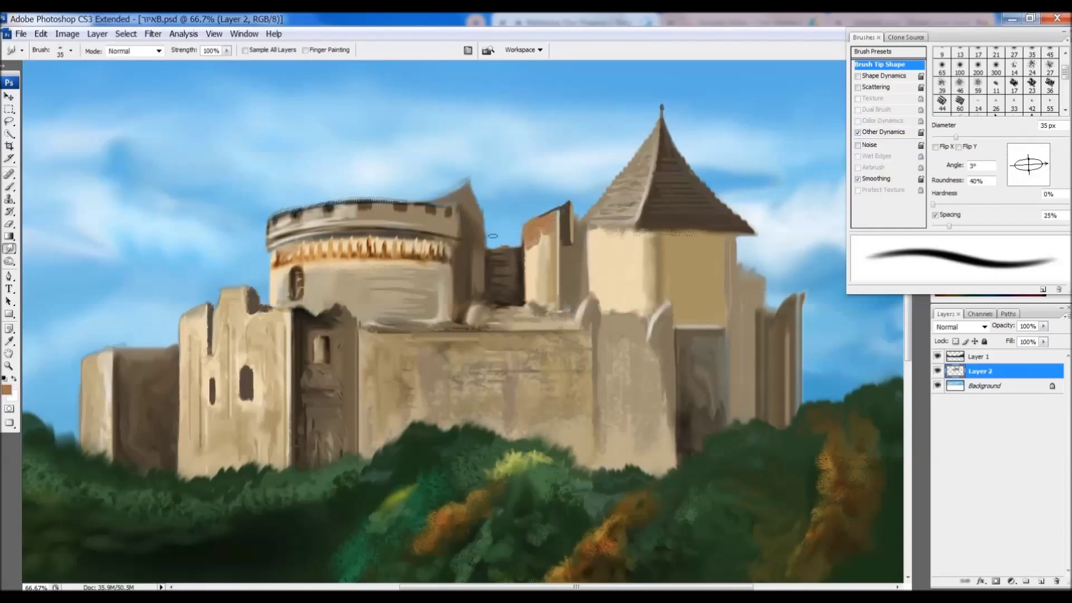
pyautogui.press('b')
# Paint a brown rim atop the round tower and smudge the band below its battlements.
pyautogui.moveTo(449, 201); pyautogui.dragTo(274, 211)
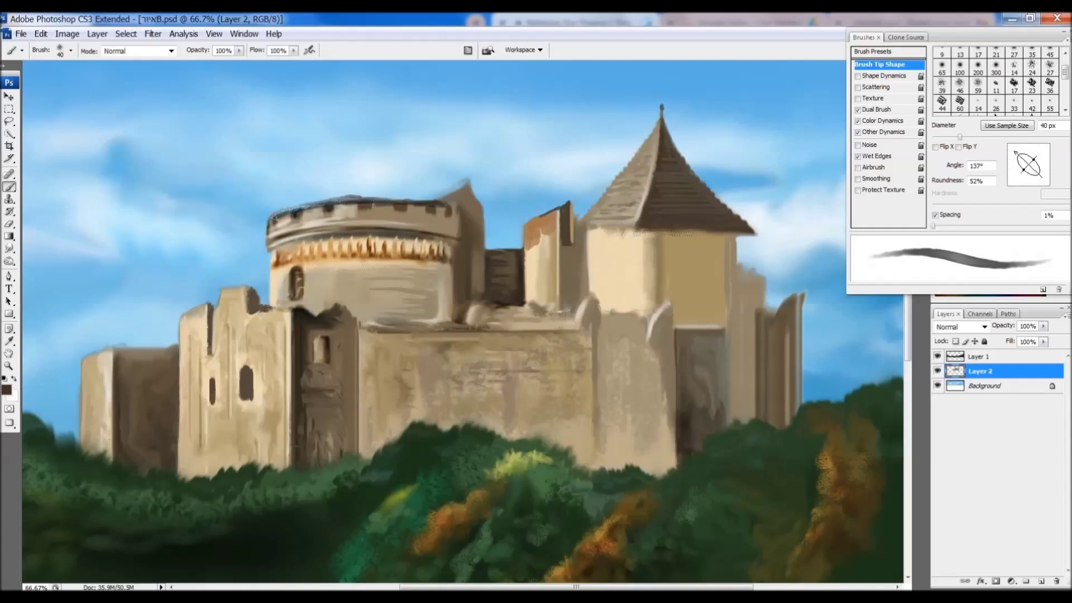
pyautogui.press('r')
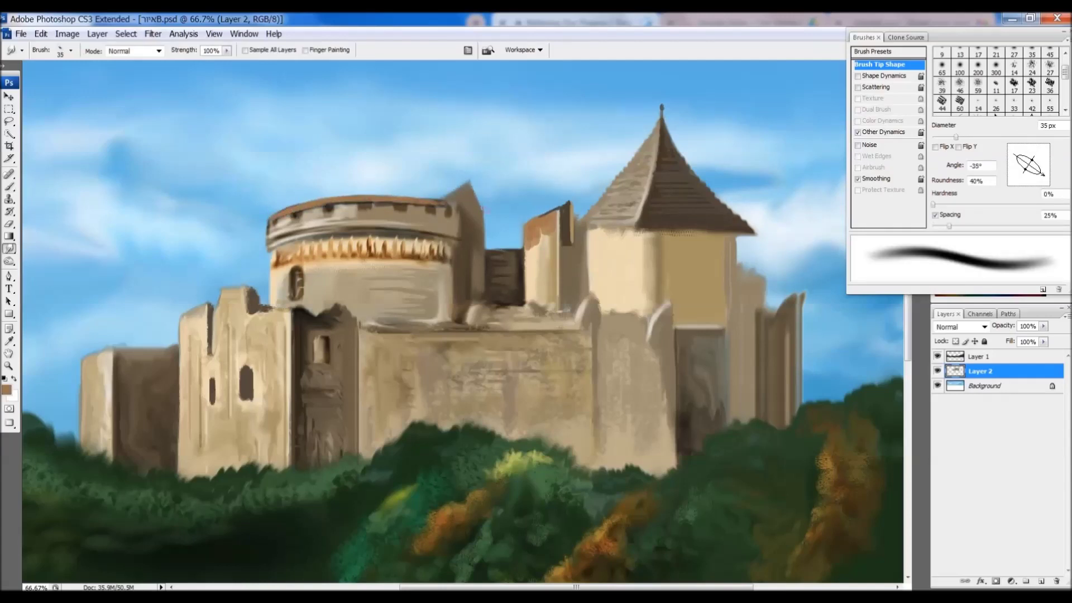
pyautogui.press('[')
pyautogui.moveTo(463, 209); pyautogui.dragTo(316, 222)
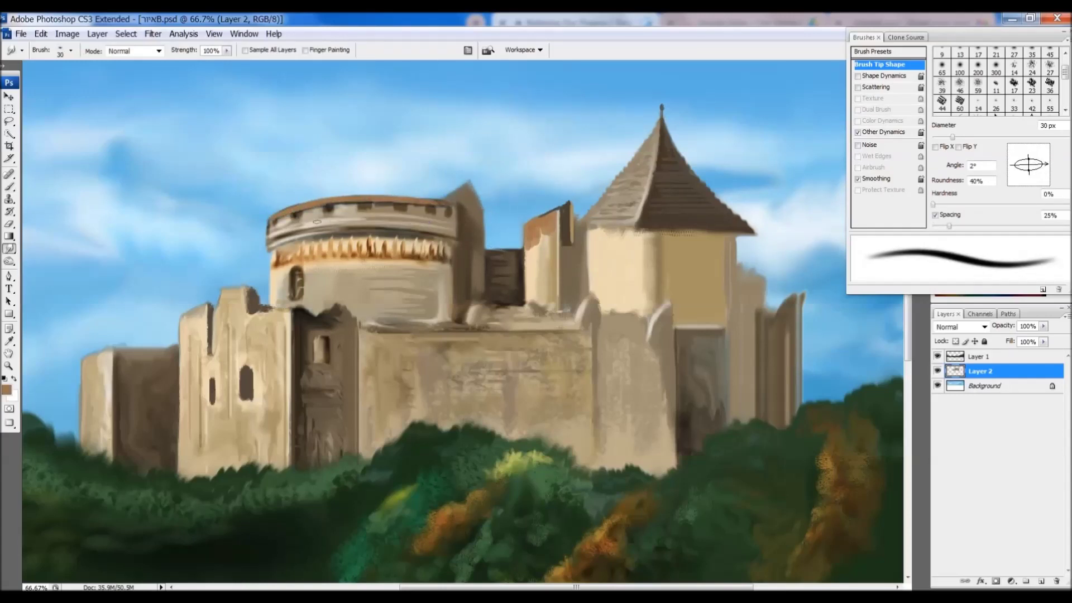
pyautogui.moveTo(274, 255); pyautogui.dragTo(435, 240)
# Smudge the band below the battlements again and enable Wet Edges on the brush.
pyautogui.press('c')
pyautogui.press('b')
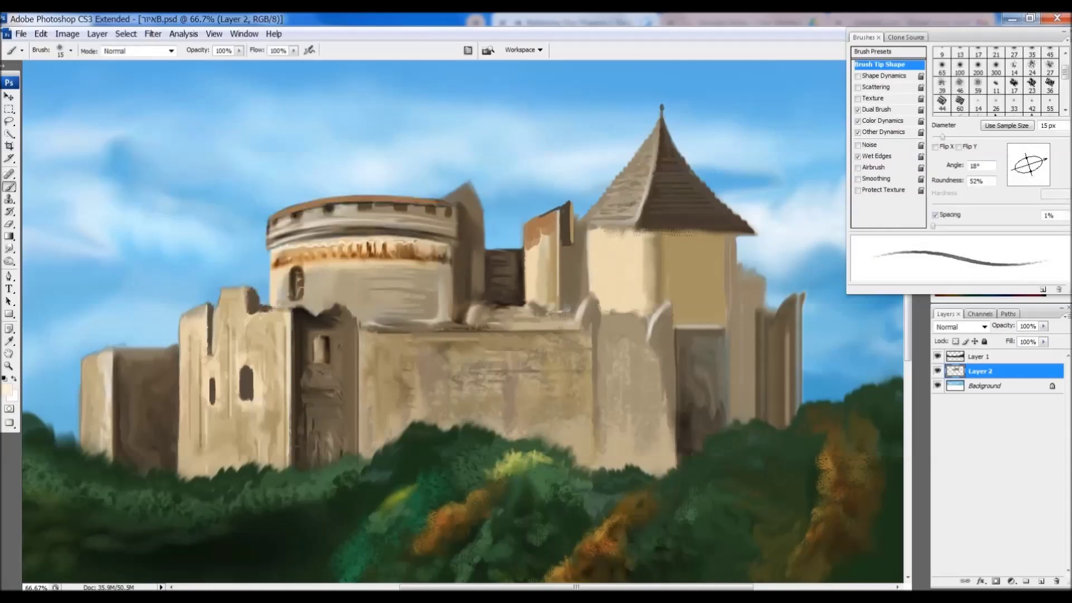
pyautogui.press('r')
pyautogui.moveTo(270, 254); pyautogui.dragTo(446, 252)
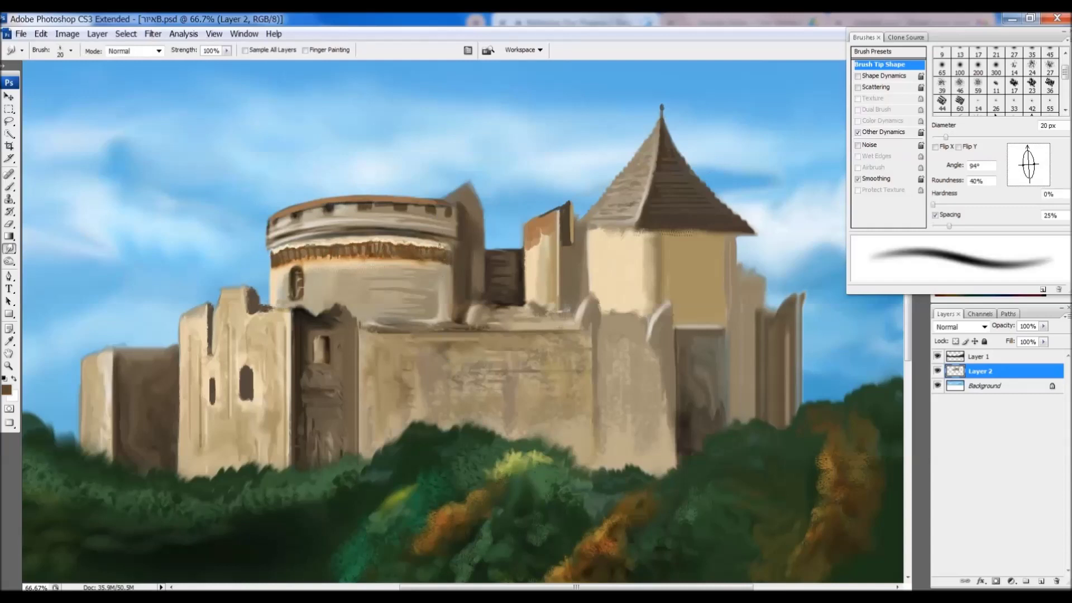
pyautogui.press('b')
pyautogui.click(858, 156)
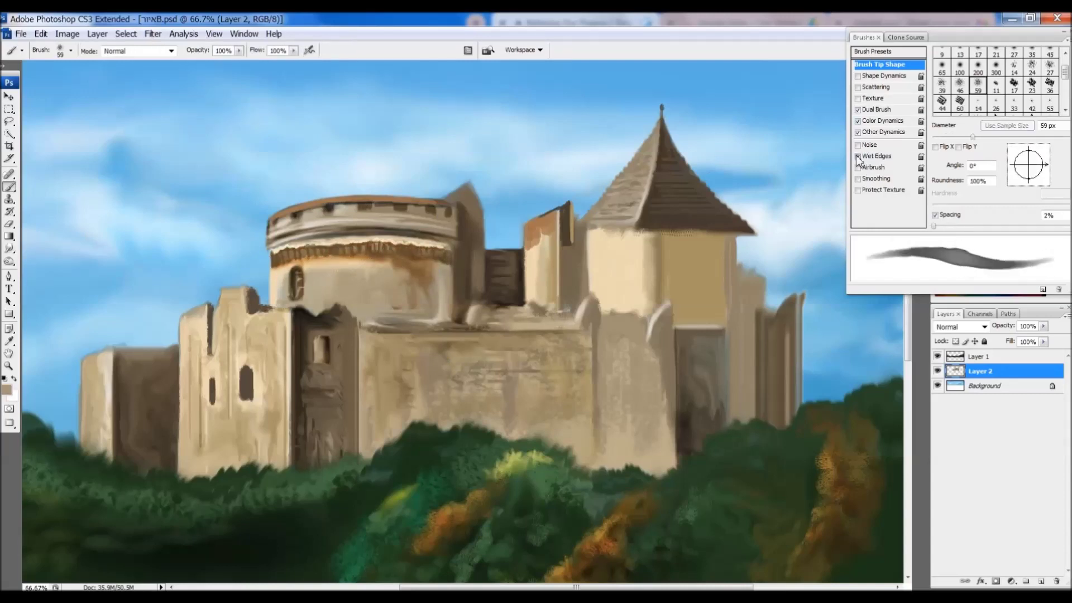
# Smudge the round tower below its battlements and sample a lighter tan from the wall.
pyautogui.press('r')
pyautogui.moveTo(410, 263)
pyautogui.mouseDown()
pyautogui.moveTo(427, 305)
pyautogui.moveTo(402, 301)
pyautogui.moveTo(370, 267)
pyautogui.mouseUp()
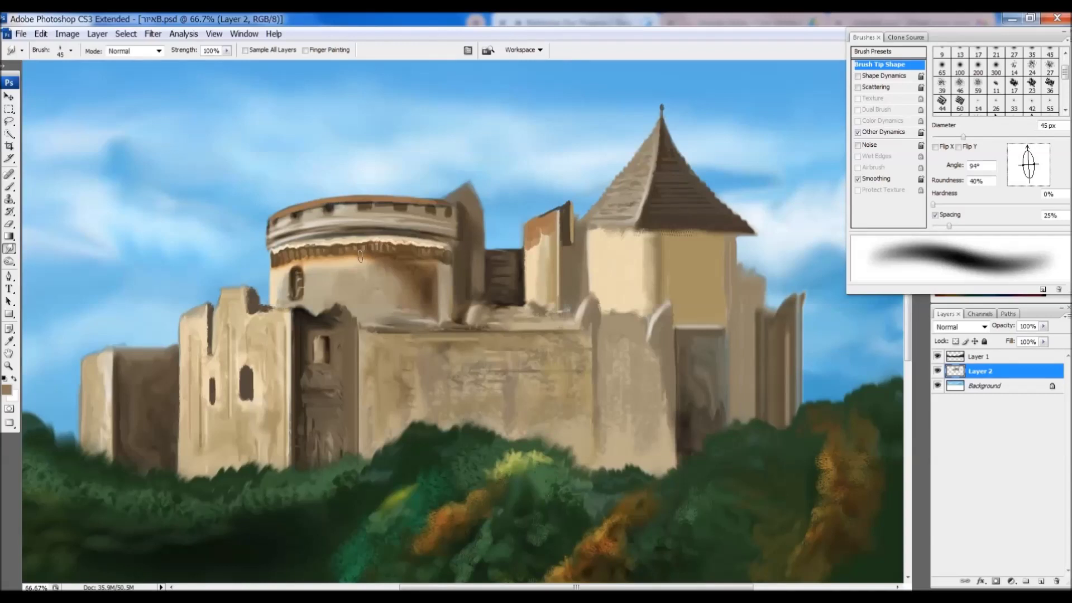
pyautogui.press('[')
pyautogui.press('[')
pyautogui.press('b')
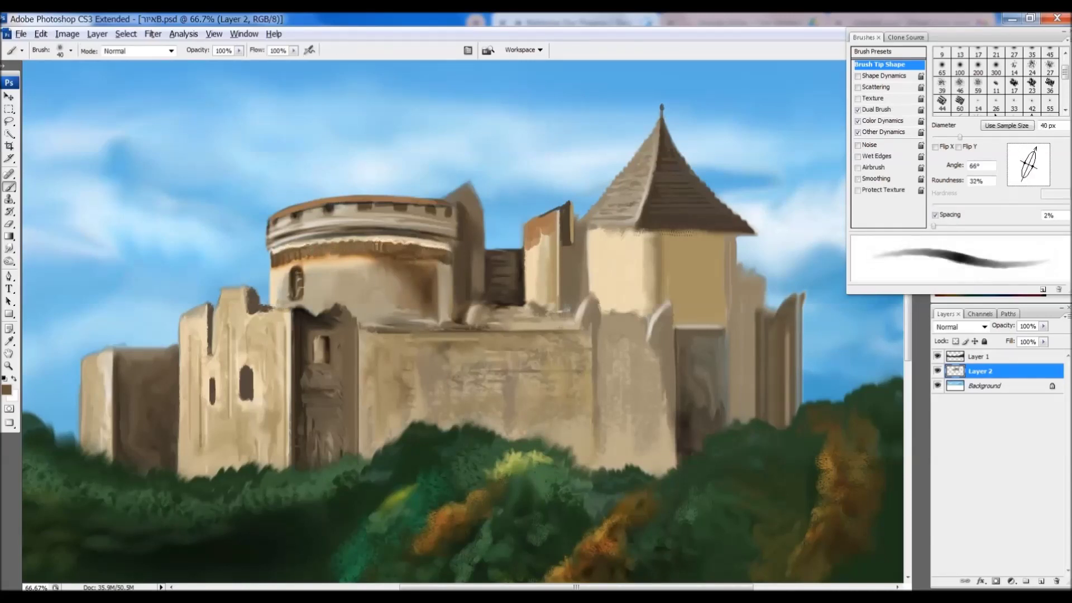
pyautogui.keyDown('alt'); pyautogui.click(413, 279); pyautogui.keyUp('alt')
pyautogui.press('r')
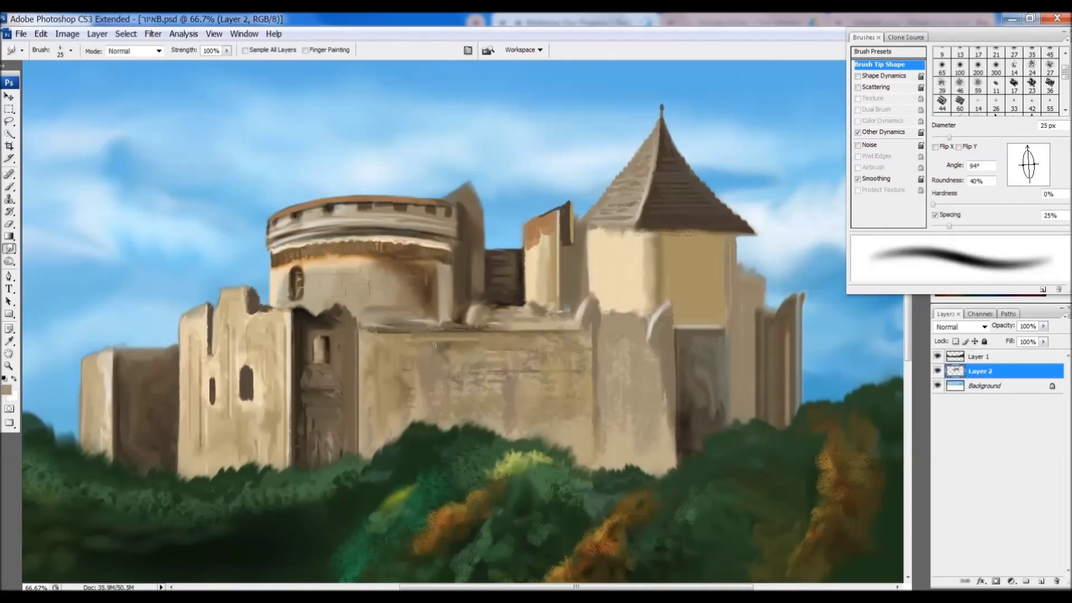
pyautogui.press('b')
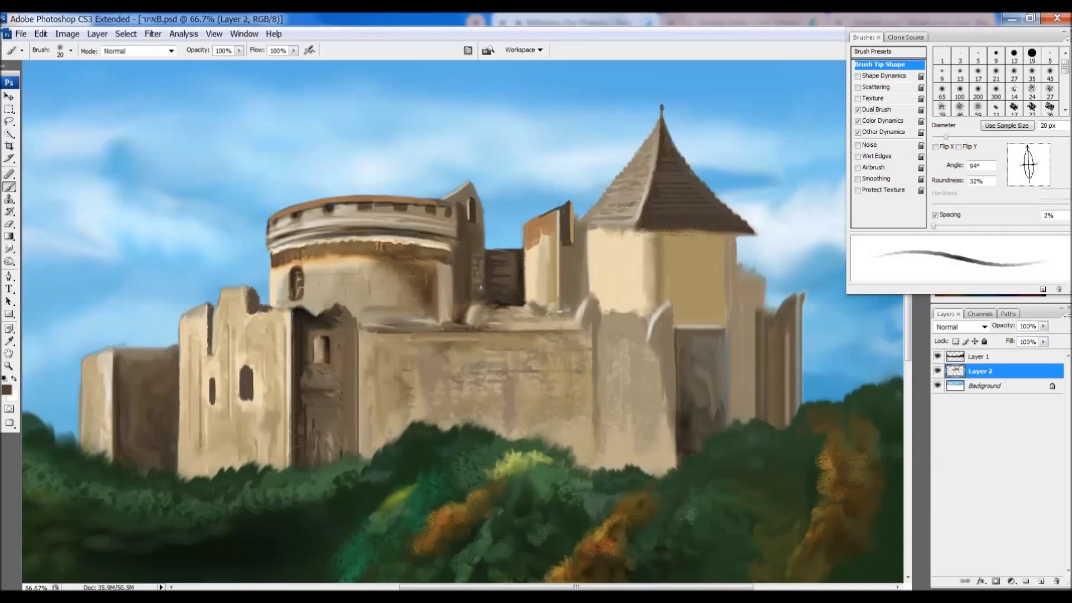
# Paint small dark windows on the left tower using the sampled wall tan.
pyautogui.keyDown('alt'); pyautogui.click(344, 312); pyautogui.keyUp('alt')
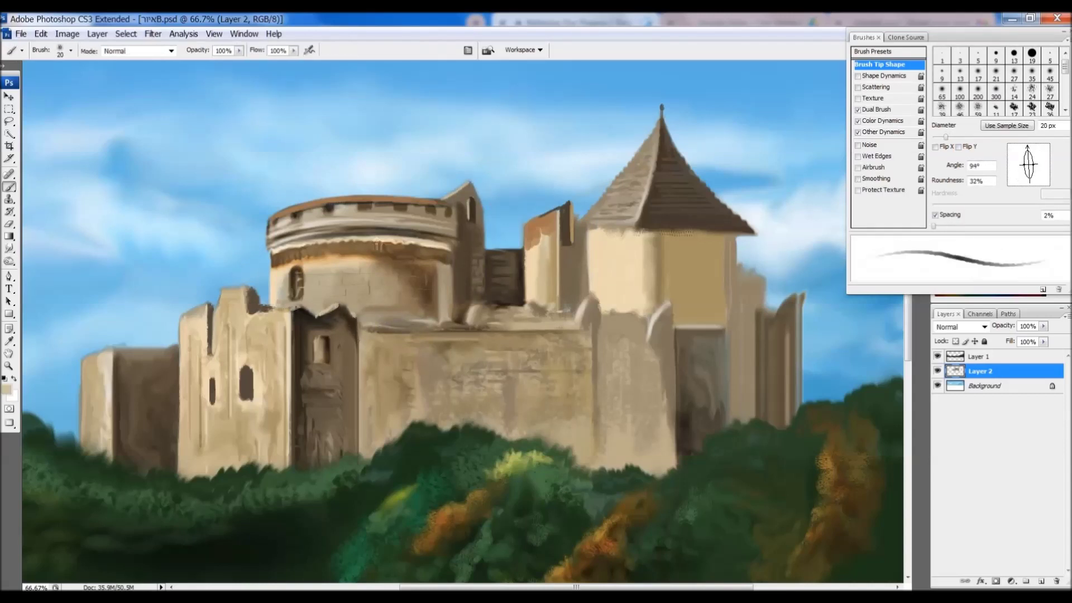
pyautogui.press('r')
pyautogui.press('b')
pyautogui.moveTo(94, 379); pyautogui.dragTo(95, 394)
pyautogui.keyDown('alt'); pyautogui.click(111, 363); pyautogui.keyUp('alt')
pyautogui.press('r')
# Burn the left tower's wall and window marks darker, then blend them with smudging.
pyautogui.press('b')
pyautogui.moveTo(249, 287)
pyautogui.mouseDown()
pyautogui.moveTo(255, 342)
pyautogui.moveTo(230, 346)
pyautogui.mouseUp()
pyautogui.press('o')
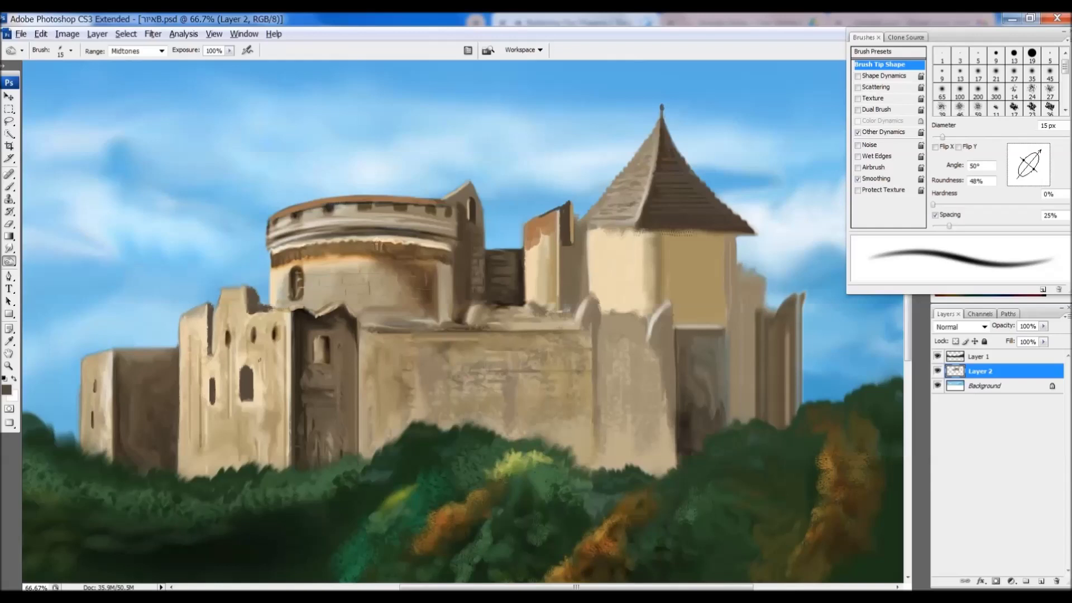
pyautogui.moveTo(124, 363); pyautogui.dragTo(168, 373)
pyautogui.moveTo(169, 390)
pyautogui.mouseDown()
pyautogui.moveTo(170, 429)
pyautogui.moveTo(128, 392)
pyautogui.mouseUp()
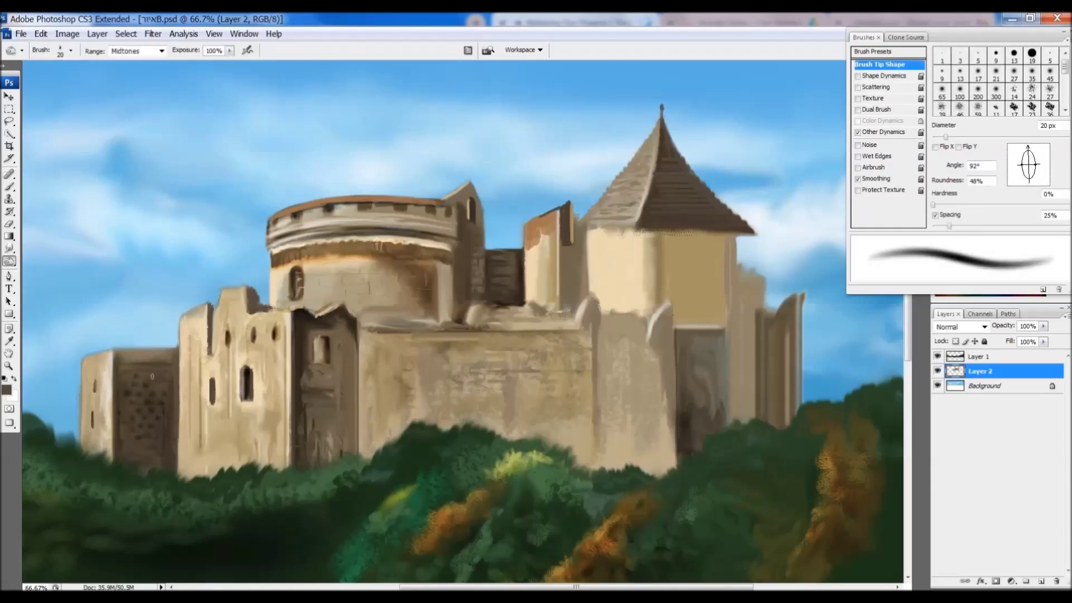
pyautogui.press('r')
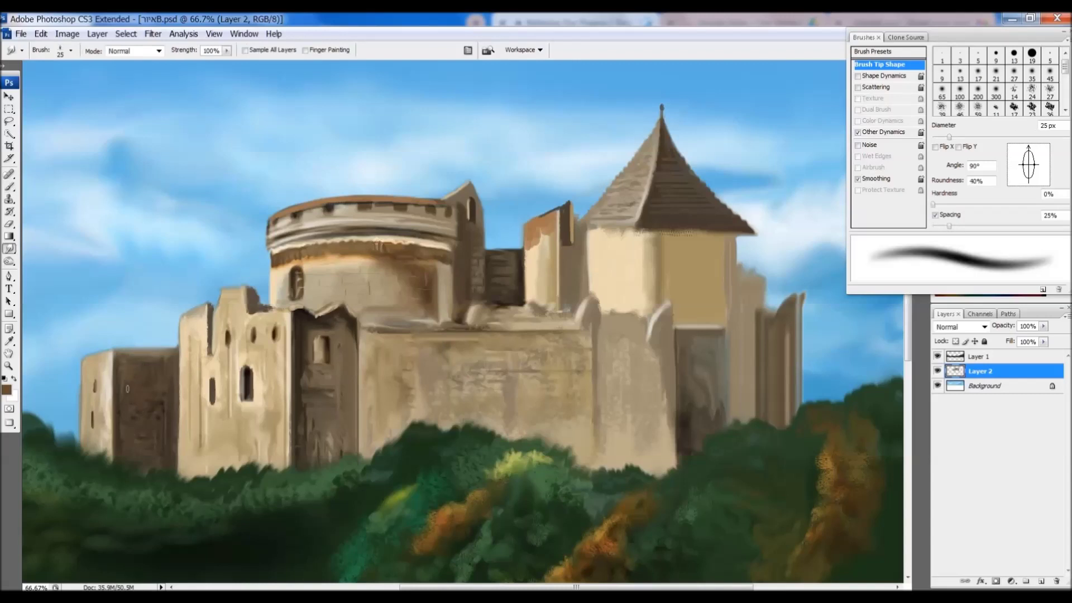
pyautogui.moveTo(137, 377)
pyautogui.mouseDown()
pyautogui.moveTo(134, 401)
pyautogui.moveTo(152, 404)
pyautogui.mouseUp()
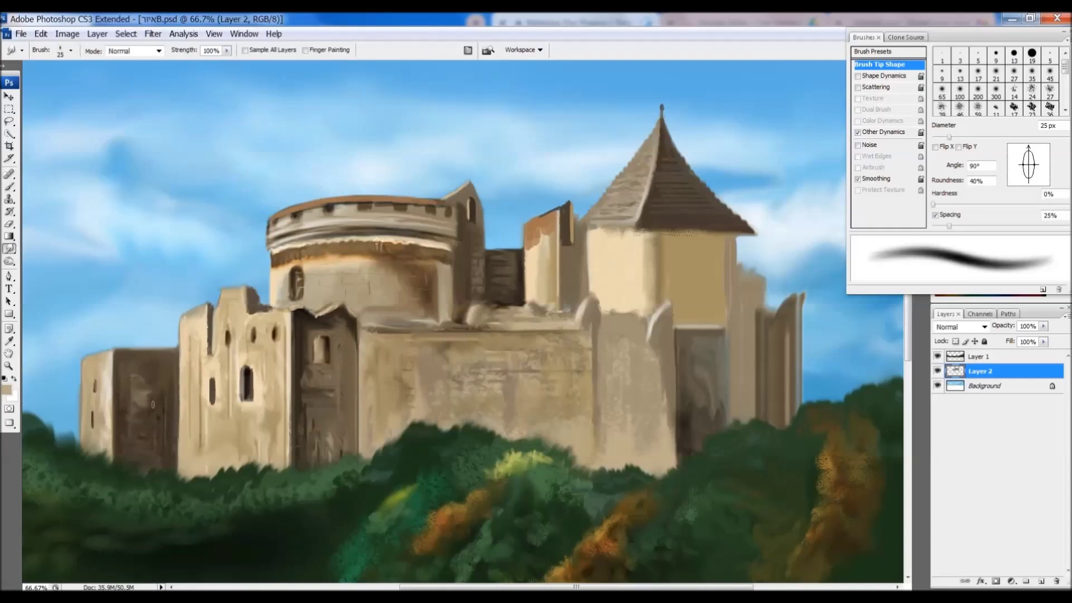
# Smudge a horizontal stroke across the central wall and darken the round tower beside its window.
pyautogui.press('d')
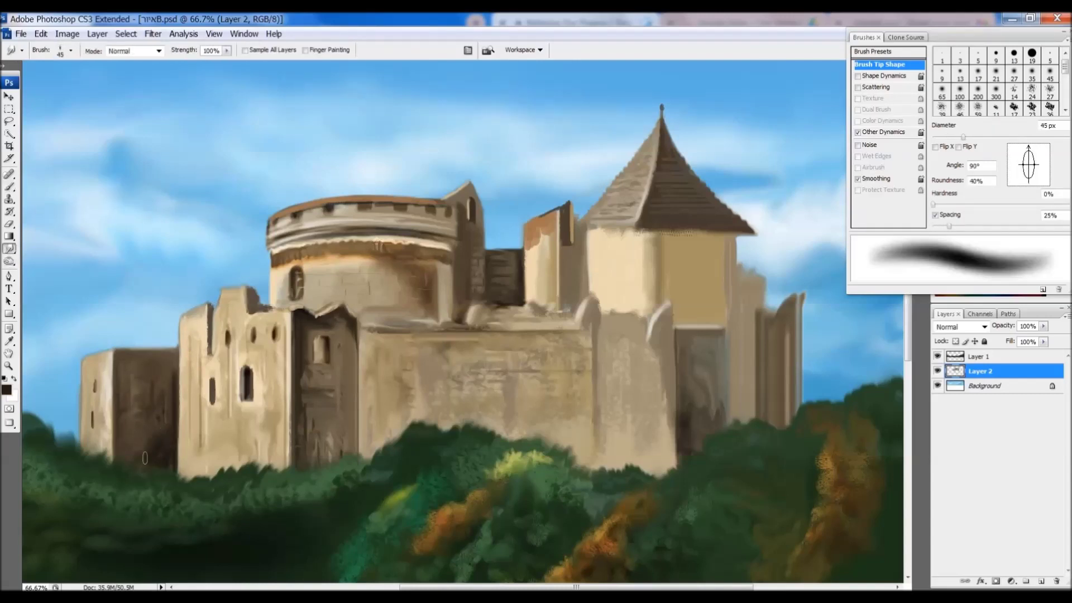
pyautogui.moveTo(406, 321); pyautogui.dragTo(365, 323)
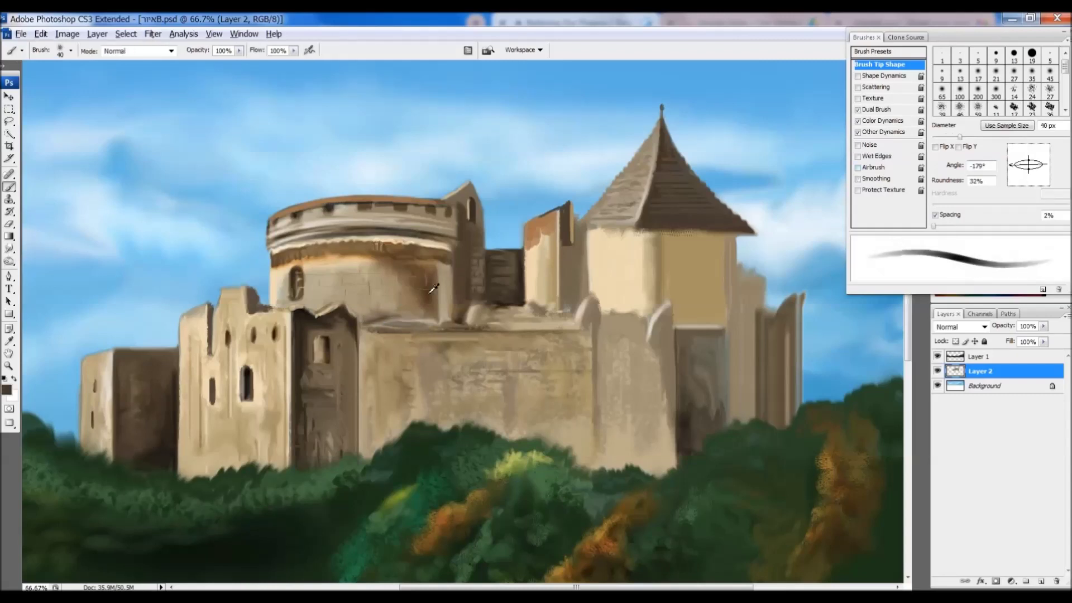
pyautogui.moveTo(276, 283); pyautogui.dragTo(282, 304)
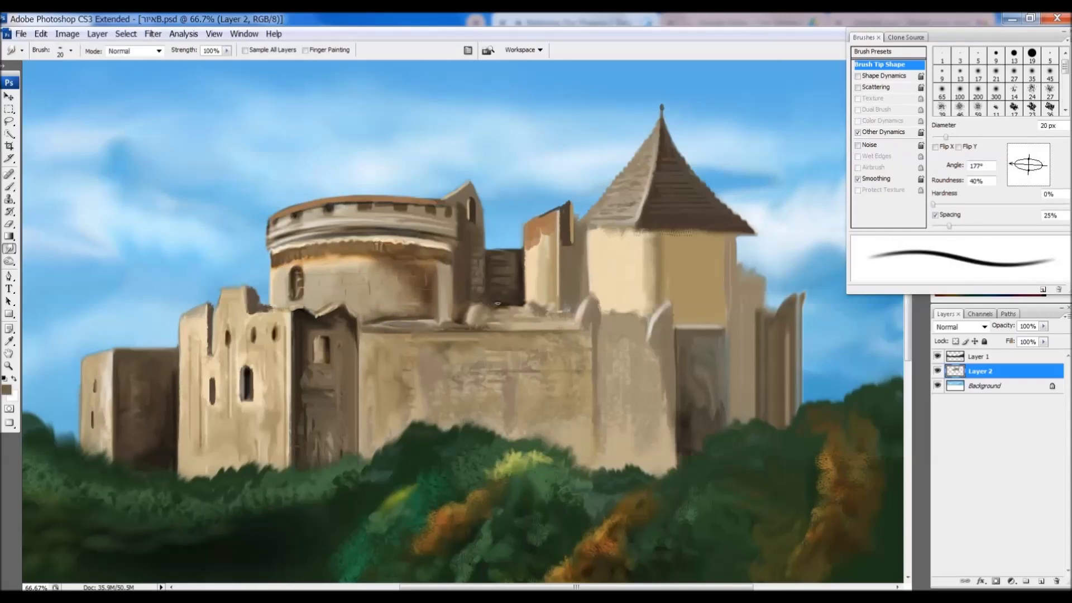
pyautogui.press('r')
pyautogui.press('o')
pyautogui.press('r')
# Smooth the roof's lower edge and burn the tower's window openings darker.
pyautogui.moveTo(591, 230); pyautogui.dragTo(748, 230)
pyautogui.press('o')
pyautogui.press('r')
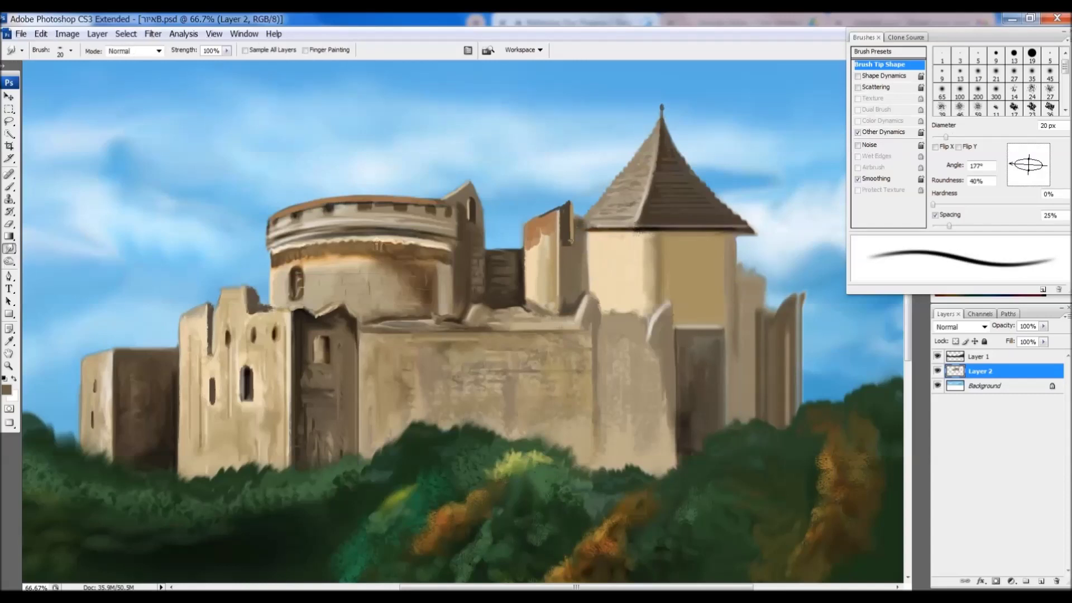
pyautogui.press('o')
pyautogui.press('r')
pyautogui.moveTo(606, 274); pyautogui.dragTo(608, 291)
pyautogui.press('o')
# Paint brown window strokes on the square tower using colours sampled from the painting.
pyautogui.press('b')
pyautogui.keyDown('alt'); pyautogui.click(626, 283); pyautogui.keyUp('alt')
pyautogui.keyDown('alt'); pyautogui.click(640, 246); pyautogui.keyUp('alt')
pyautogui.moveTo(642, 240)
pyautogui.mouseDown()
pyautogui.moveTo(591, 233)
pyautogui.moveTo(636, 251)
pyautogui.moveTo(596, 251)
pyautogui.mouseUp()
pyautogui.press('r')
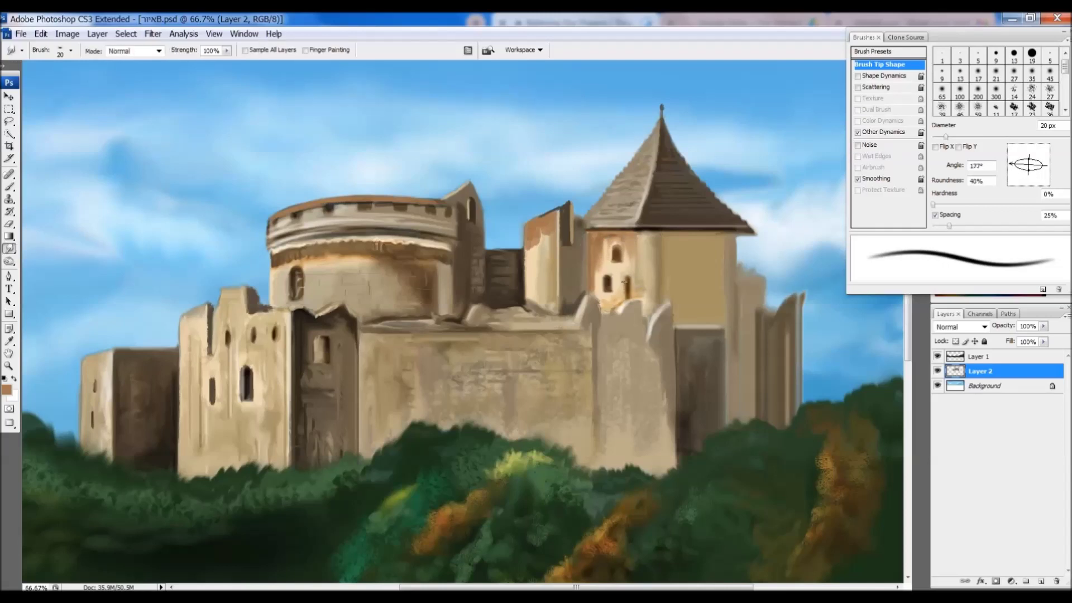
# Drag dark smudge and burn streaks down the right-hand walls beneath the square tower.
pyautogui.press('b')
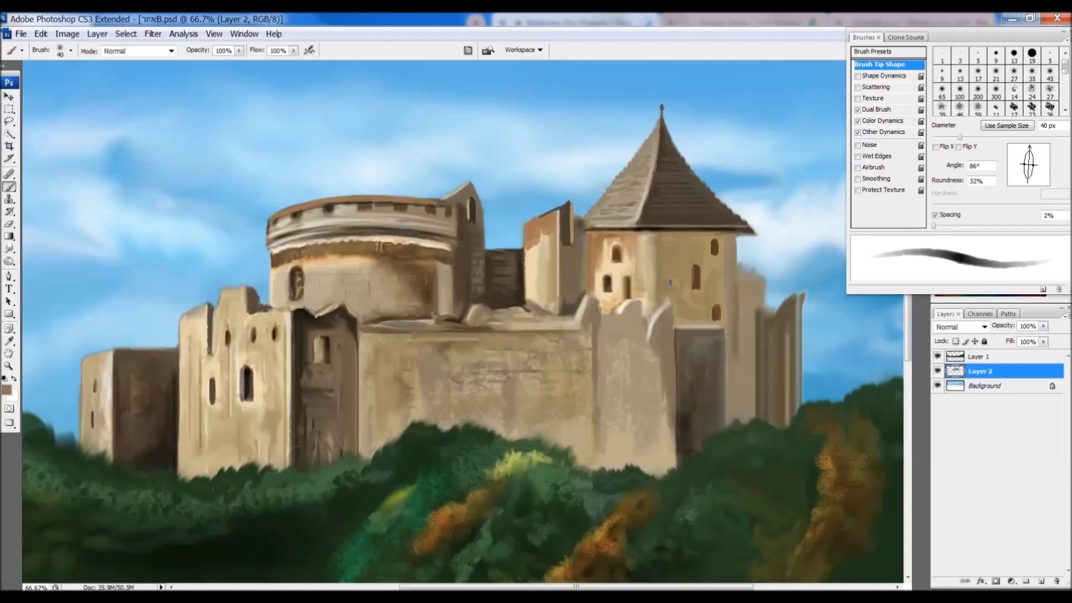
pyautogui.press('r')
pyautogui.press('b')
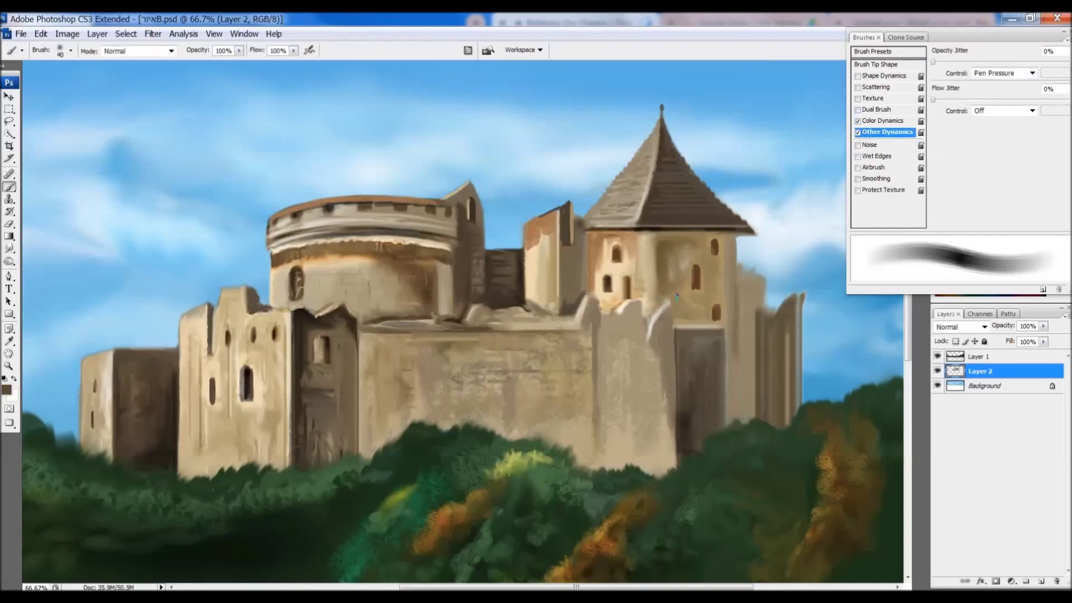
pyautogui.press('o')
pyautogui.press('r')
pyautogui.moveTo(654, 340)
pyautogui.mouseDown()
pyautogui.moveTo(655, 434)
pyautogui.moveTo(653, 330)
pyautogui.moveTo(593, 441)
pyautogui.mouseUp()
pyautogui.press('o')
pyautogui.moveTo(609, 324); pyautogui.dragTo(614, 391)
pyautogui.moveTo(698, 368); pyautogui.dragTo(657, 423)
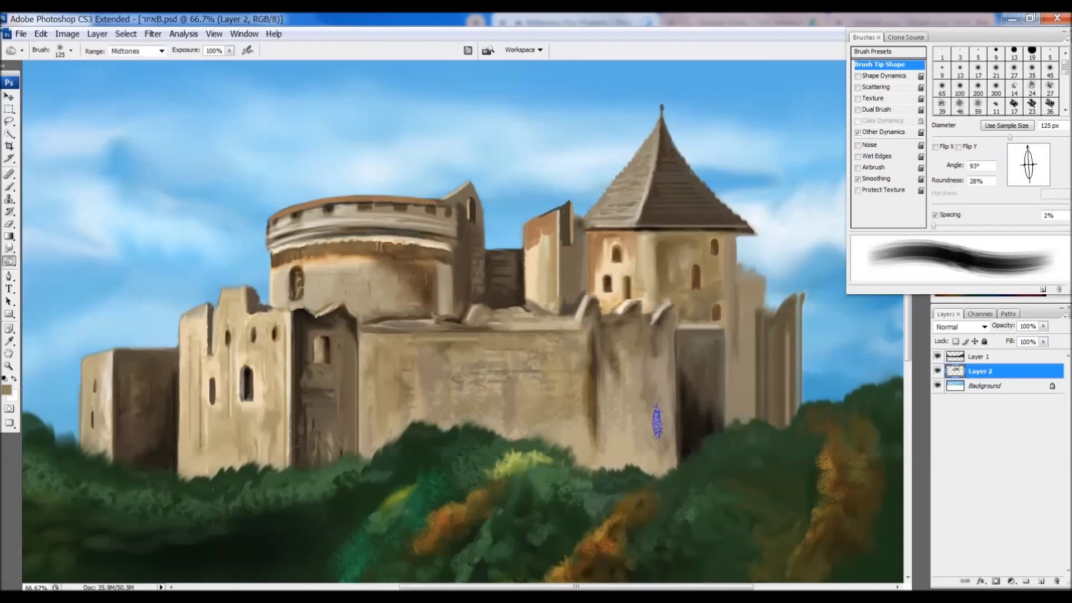
pyautogui.press('r')
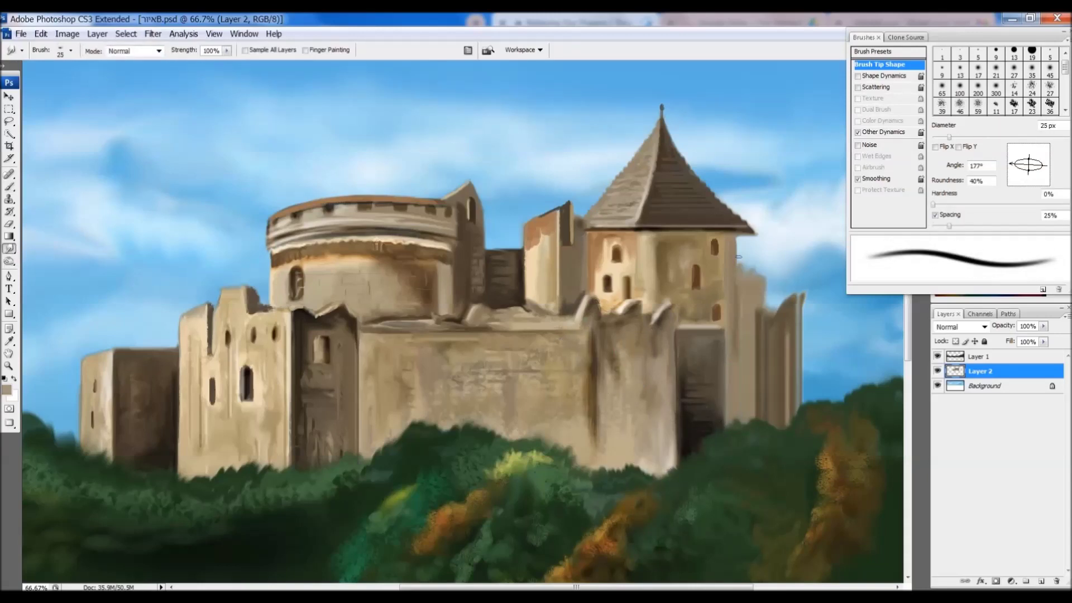
# Shrink the smudge and dodge brushes while switching between painting tools.
pyautogui.press('b')
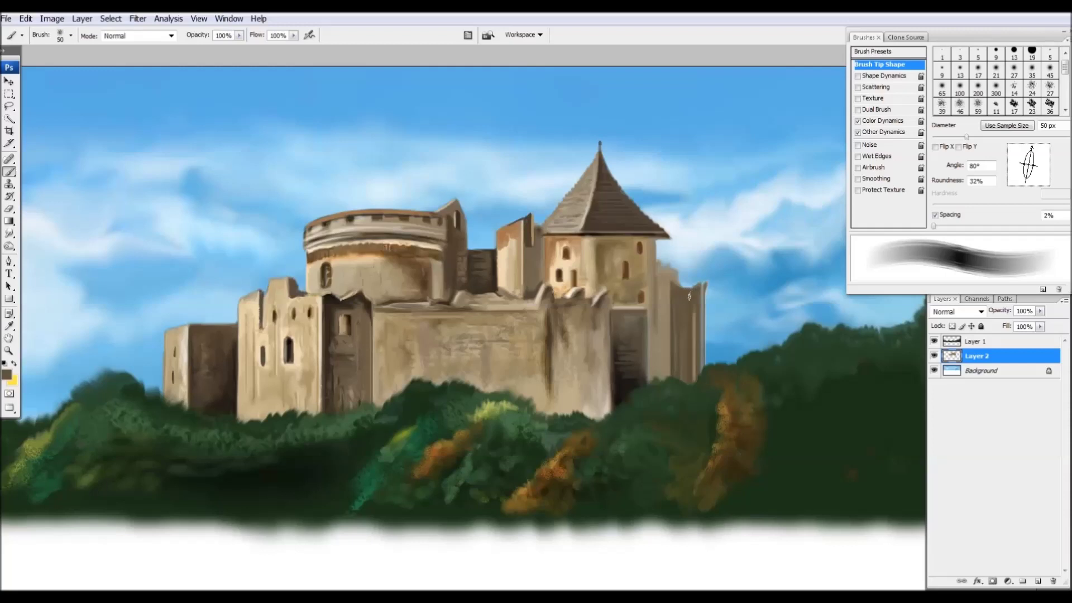
pyautogui.press('r')
pyautogui.press('[')
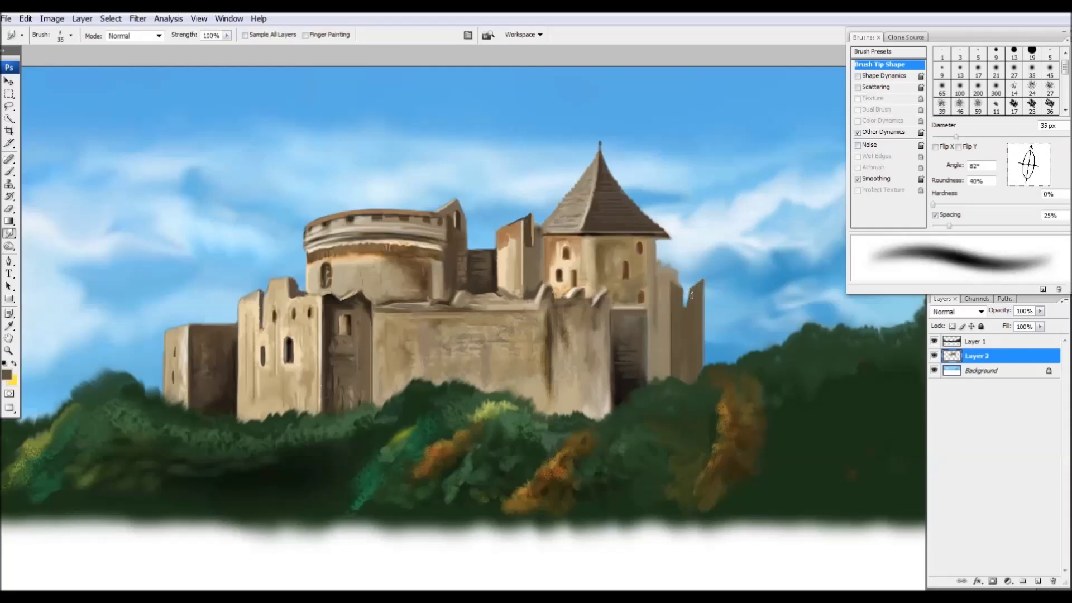
pyautogui.press('o')
pyautogui.press('r')
pyautogui.press('o')
pyautogui.press('[')
pyautogui.press('[')
pyautogui.press('r')
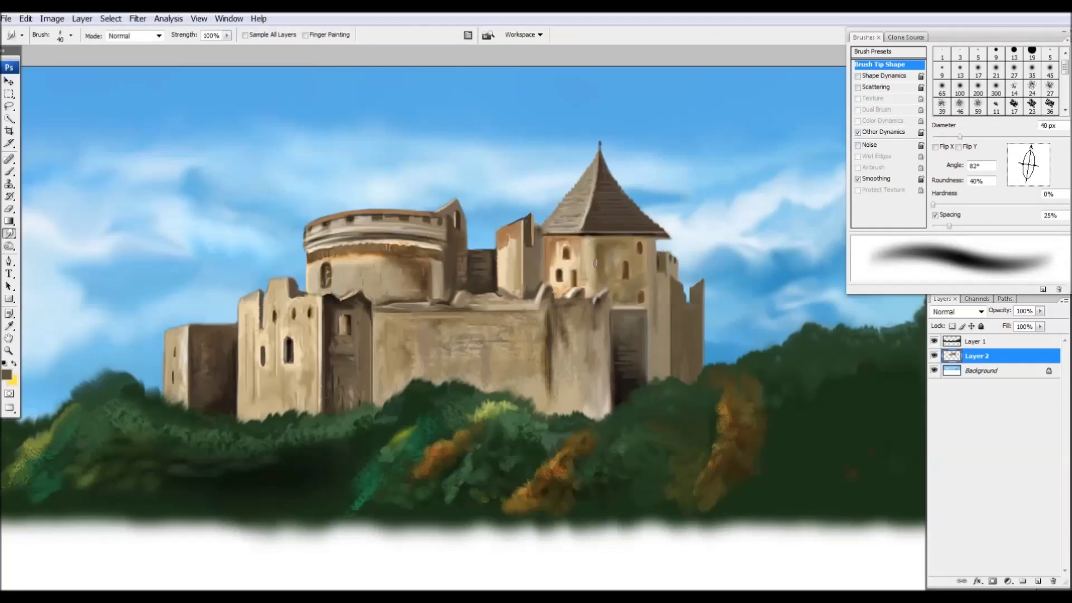
pyautogui.press('[')
pyautogui.press('[')
pyautogui.press('[')
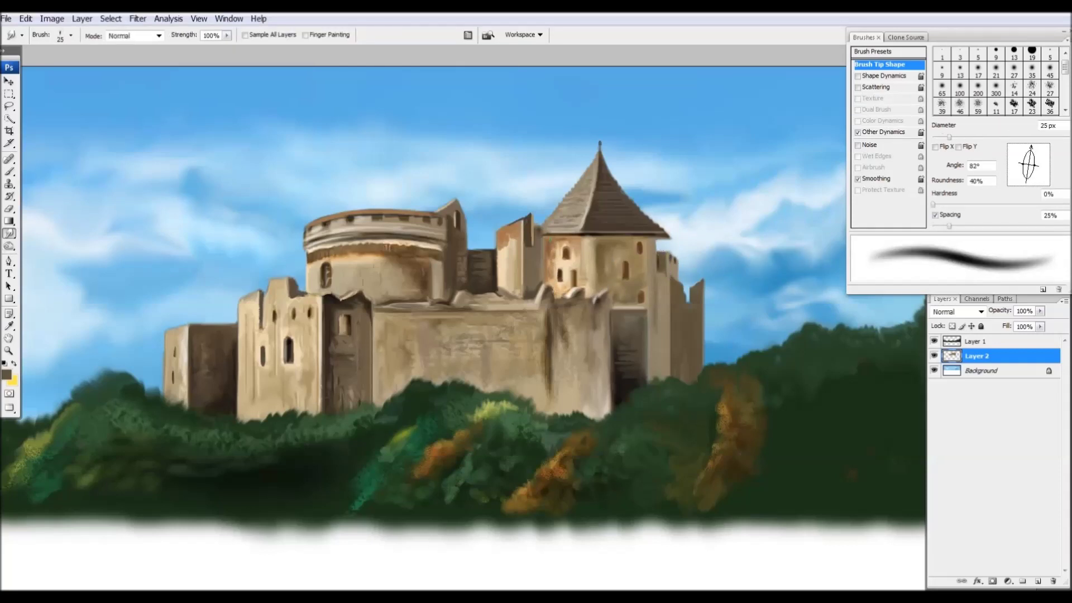
# Alternate brush, dodge and smudge while adjusting the smudge brush size.
pyautogui.press('b')
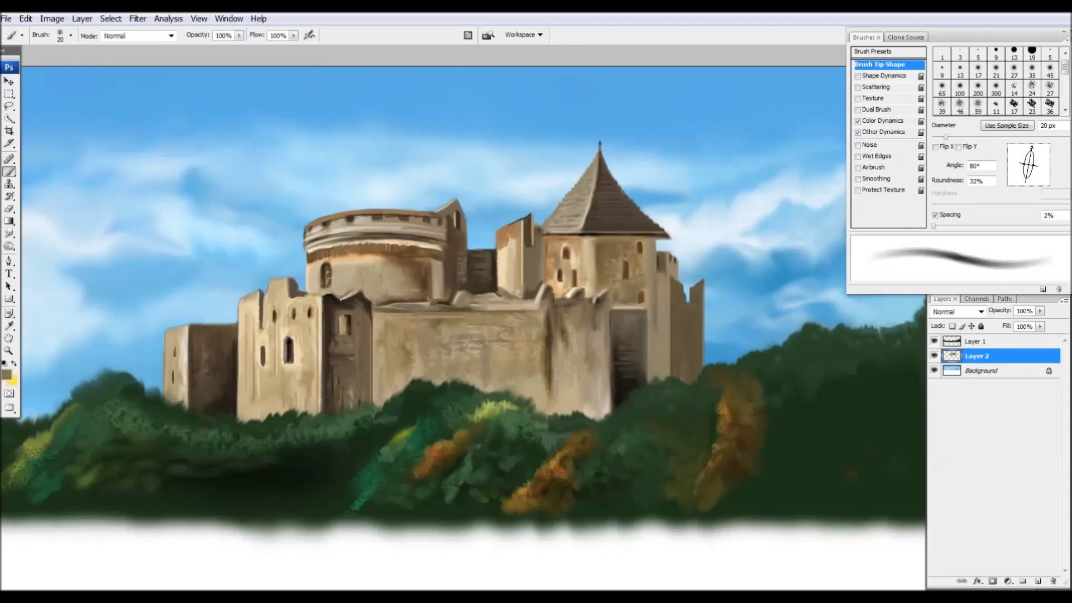
pyautogui.press('r')
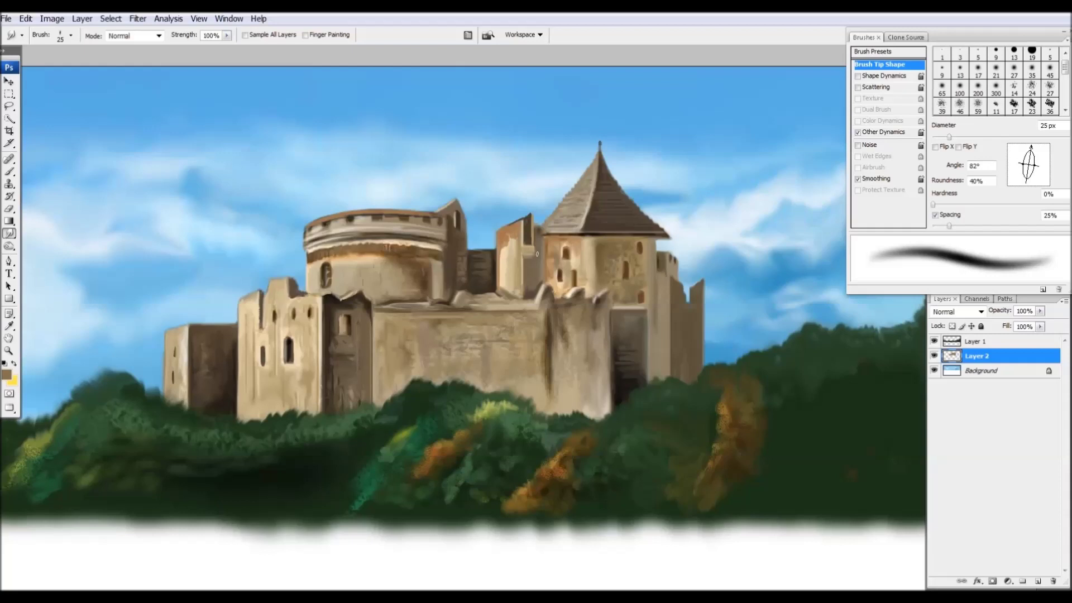
pyautogui.press('o')
pyautogui.press('r')
pyautogui.press('b')
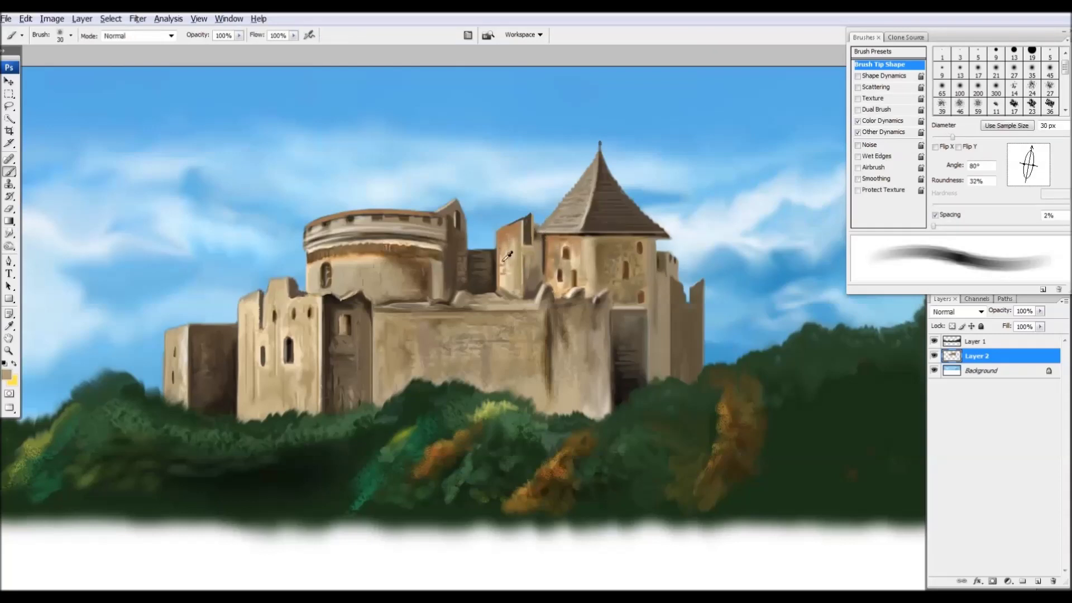
pyautogui.press('r')
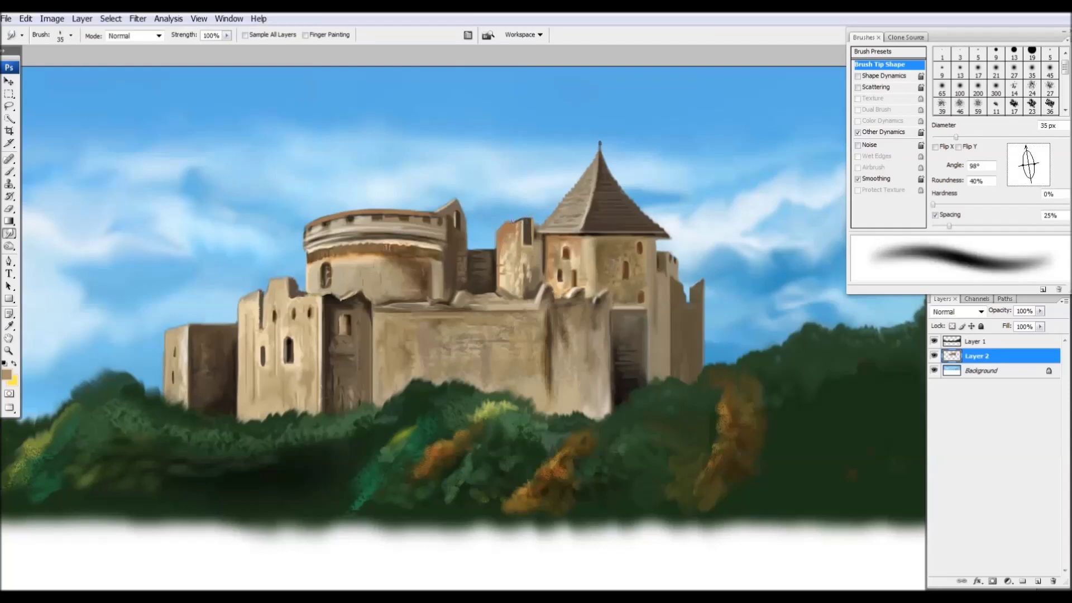
pyautogui.press(']')
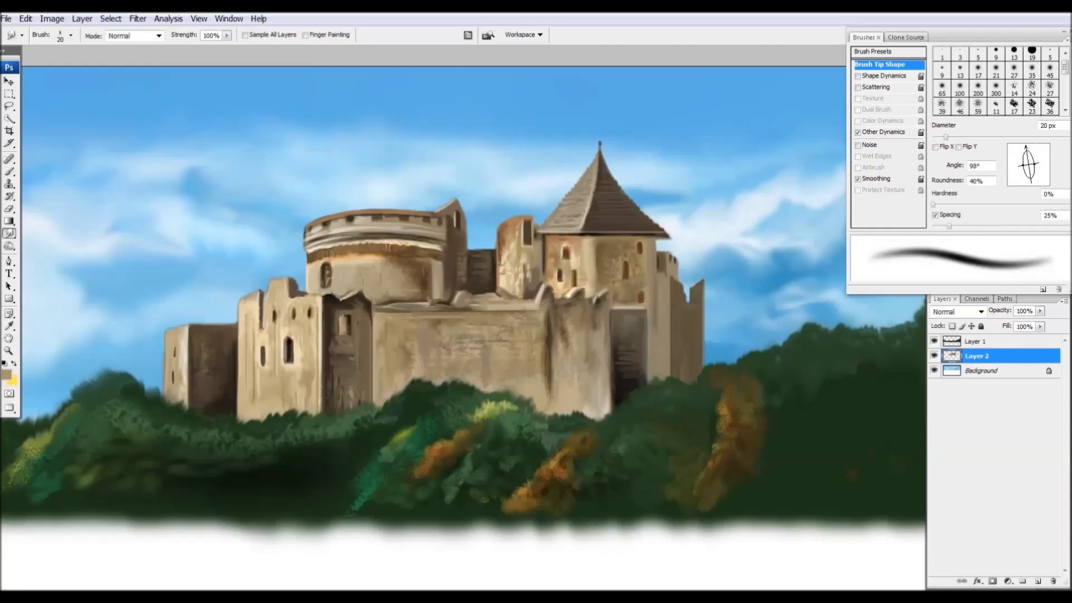
pyautogui.press('[')
pyautogui.press('[')
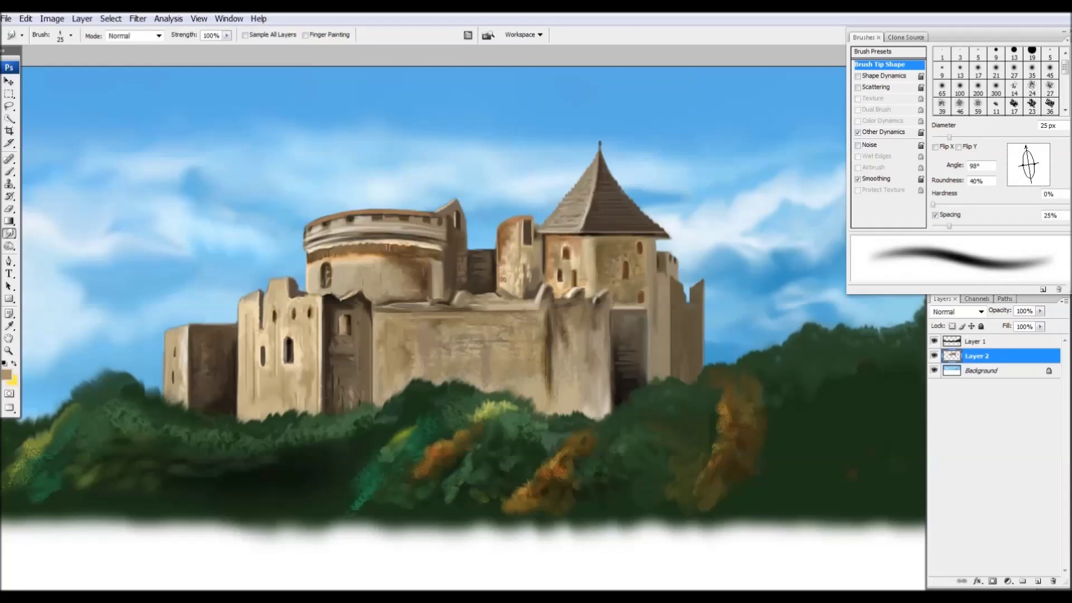
pyautogui.press(']')
pyautogui.press('[')
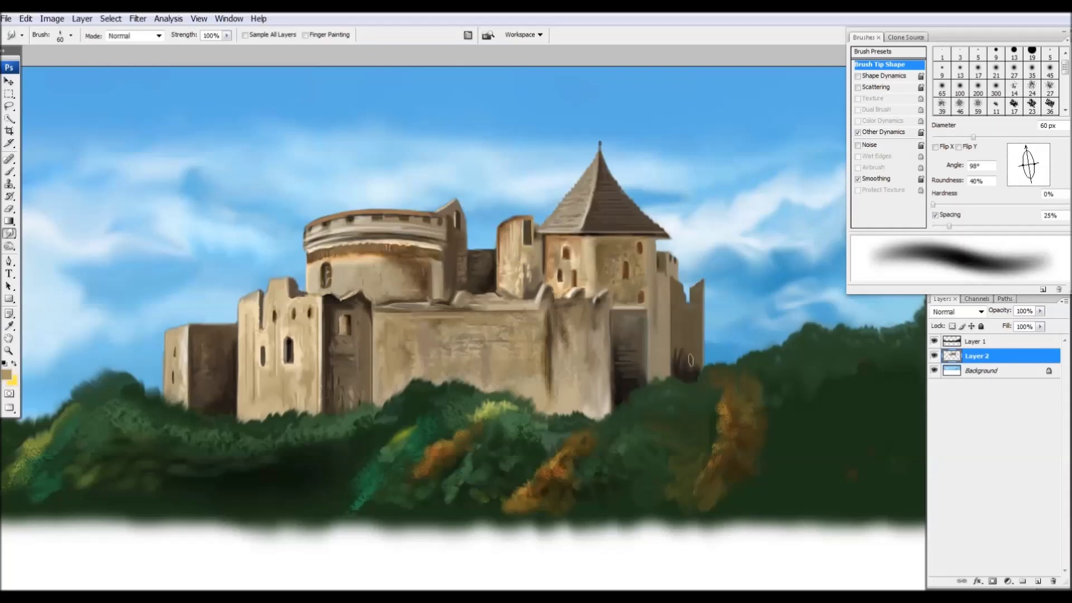
# Blend darker shading into the right-hand wall with a progressively smaller smudge brush.
pyautogui.press('b')
pyautogui.press('r')
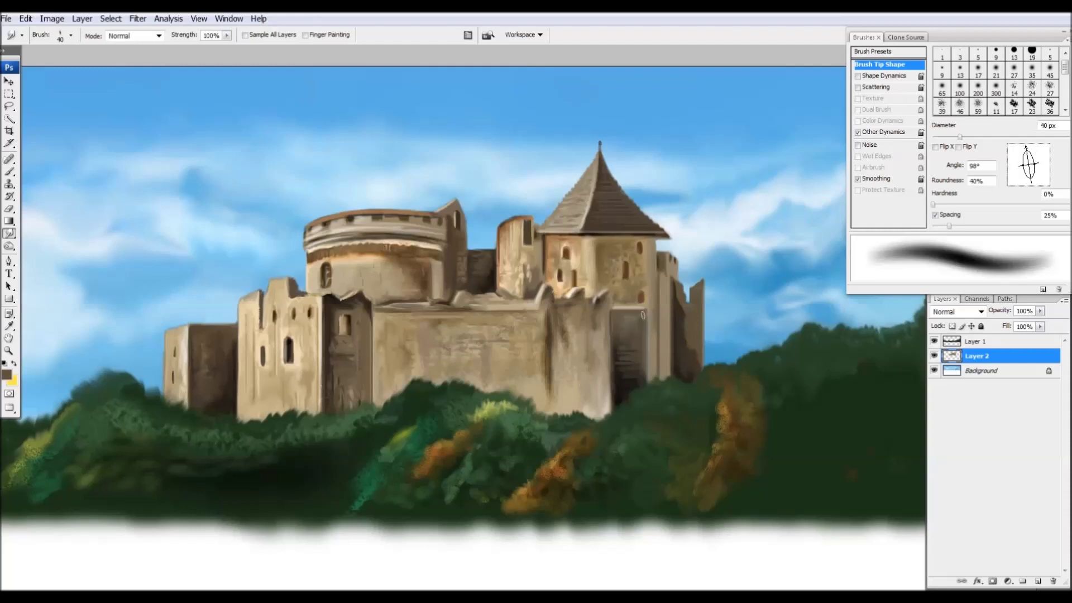
pyautogui.moveTo(653, 327); pyautogui.dragTo(619, 365)
pyautogui.press('b')
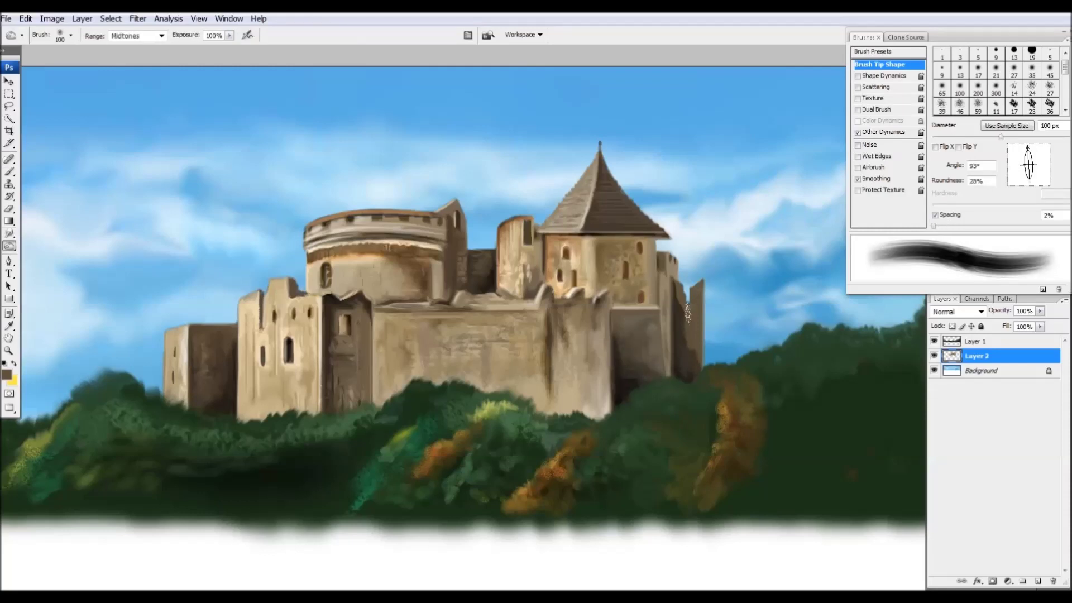
pyautogui.press('r')
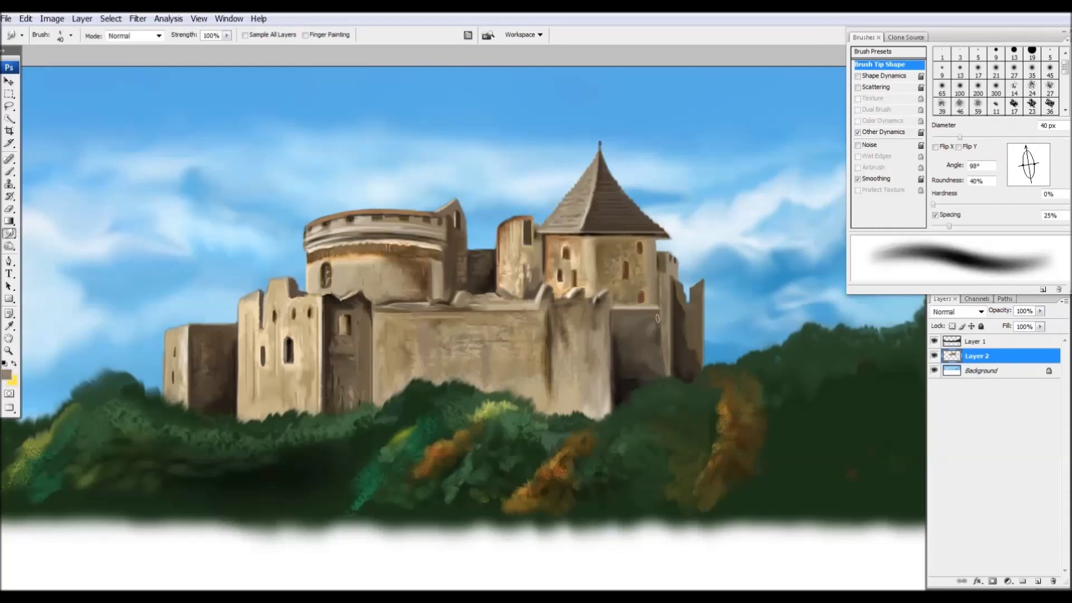
pyautogui.press('[')
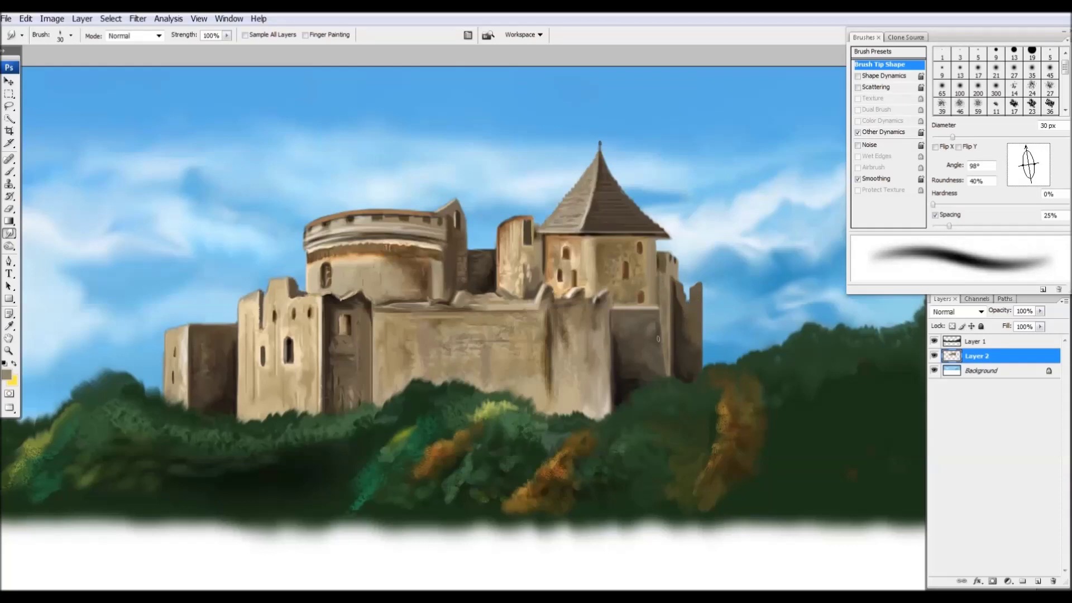
pyautogui.press('[')
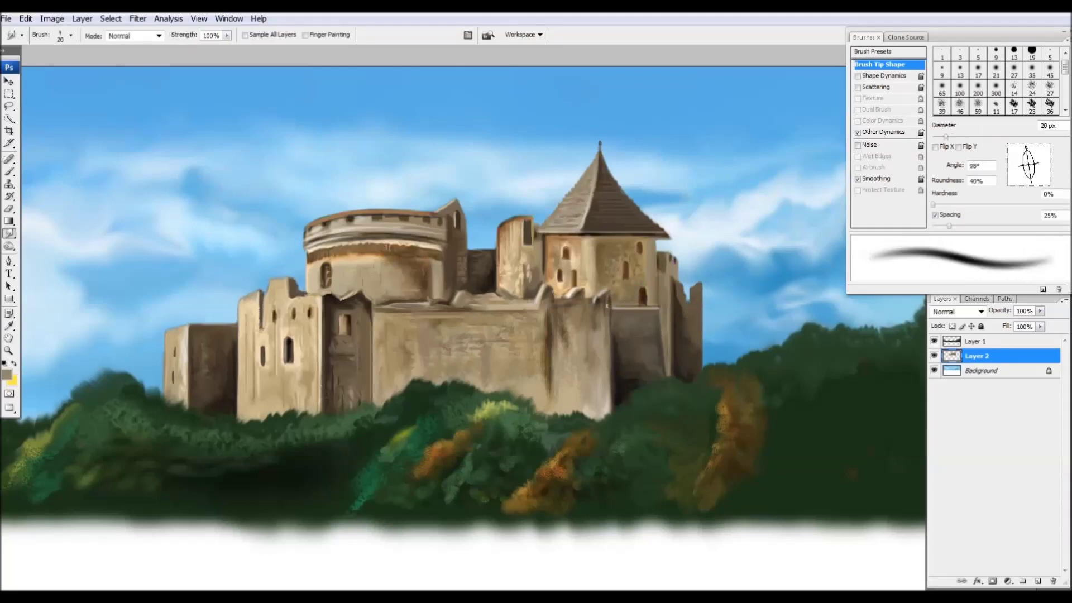
# Keep alternating painting and blending to build stone blocks on the far-right tower.
pyautogui.press('b')
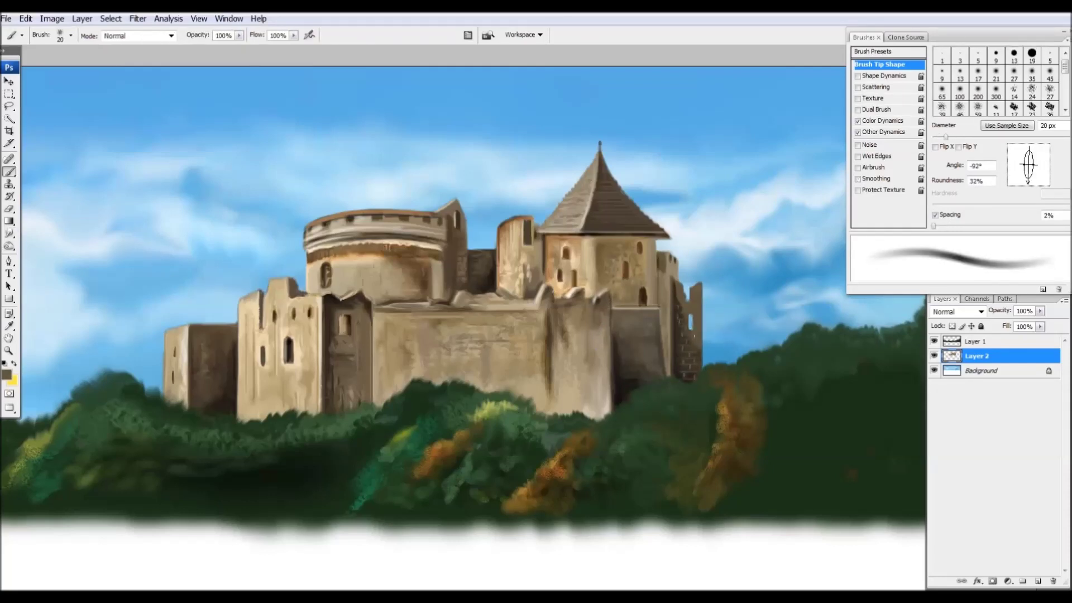
pyautogui.press('r')
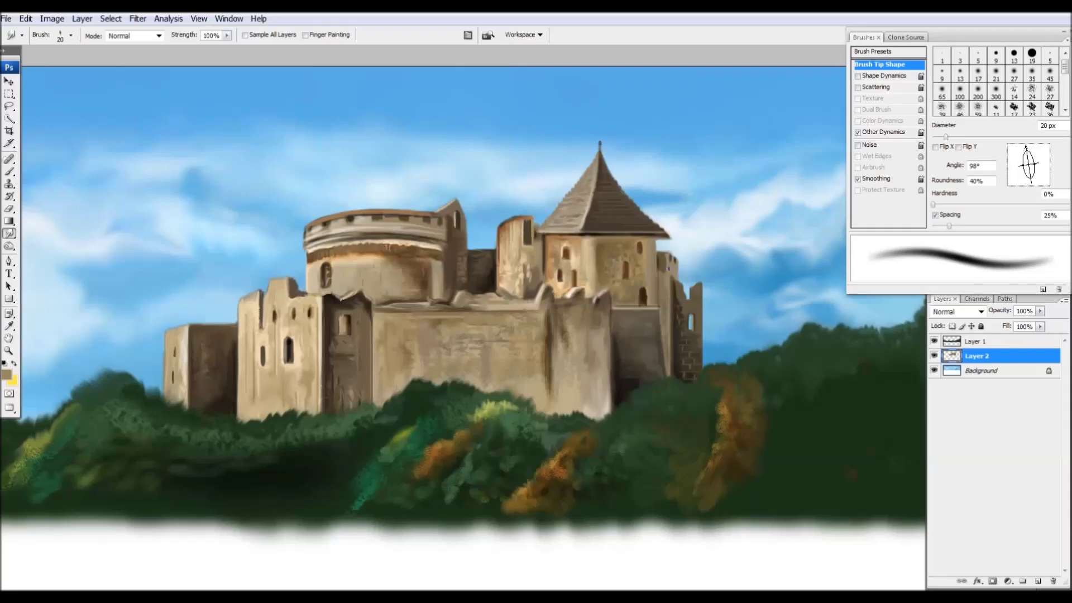
pyautogui.press('b')
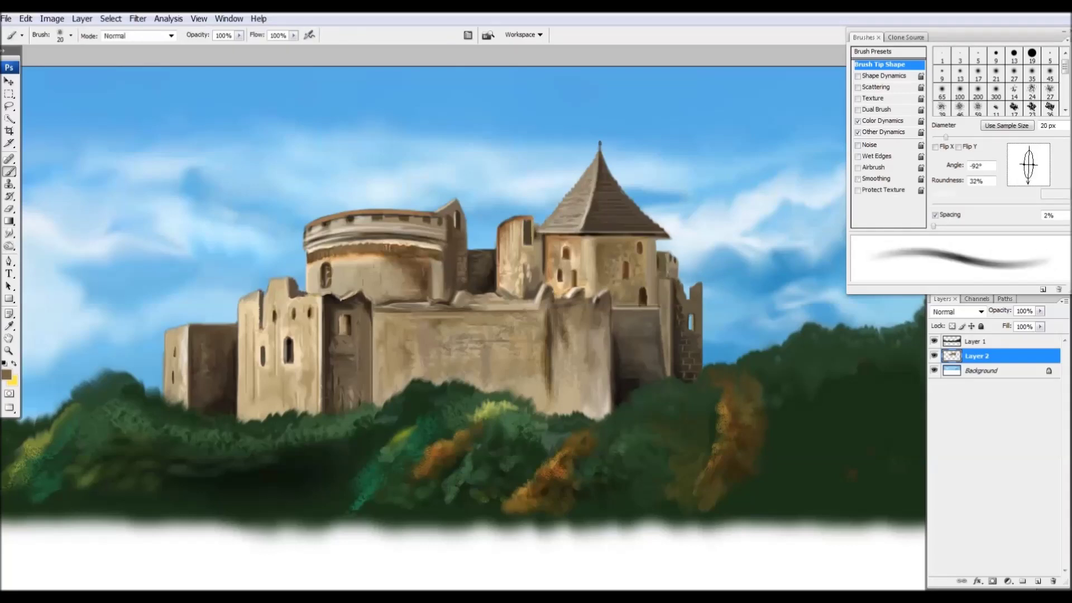
pyautogui.press('r')
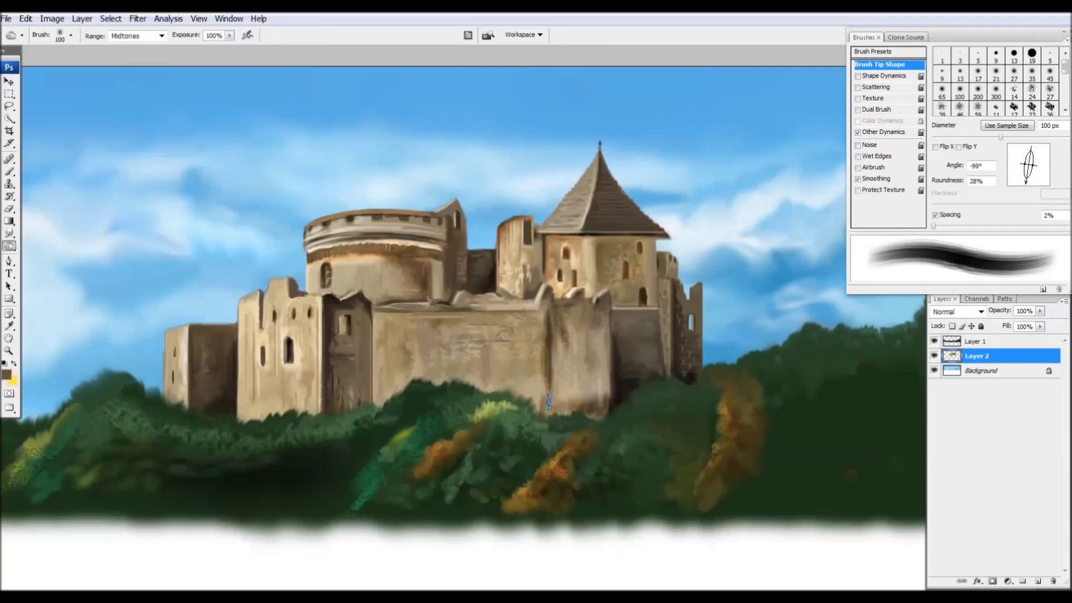
pyautogui.press('b')
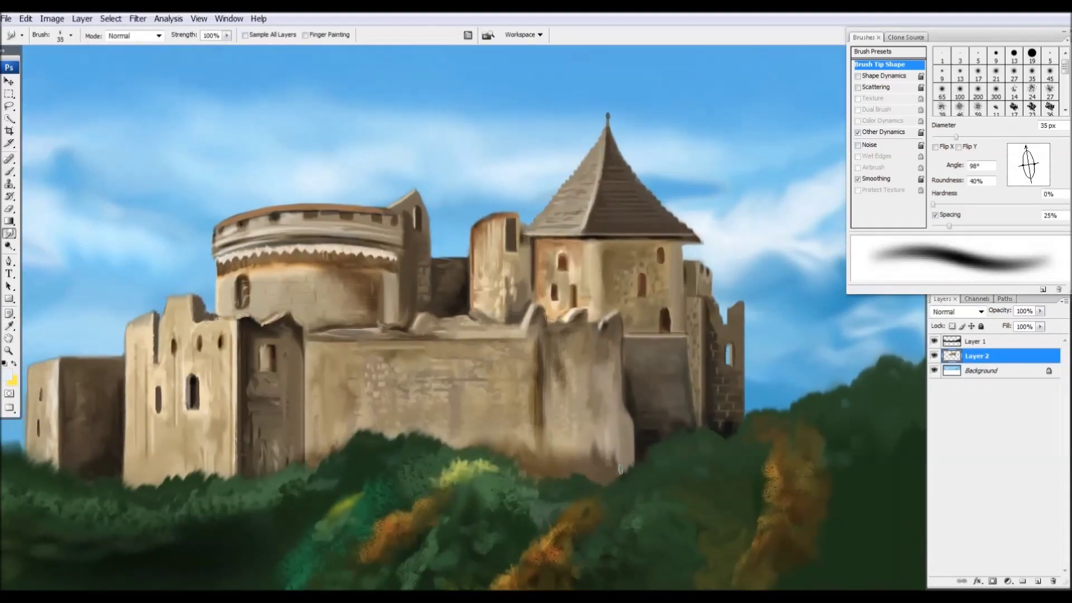
# Blend the lower castle wall edge with small fine vertical and horizontal strokes.
pyautogui.press('[')
pyautogui.moveTo(625, 445); pyautogui.dragTo(628, 403)
pyautogui.press('[')
pyautogui.press('[')
pyautogui.moveTo(630, 453); pyautogui.dragTo(590, 447)
pyautogui.press('o')
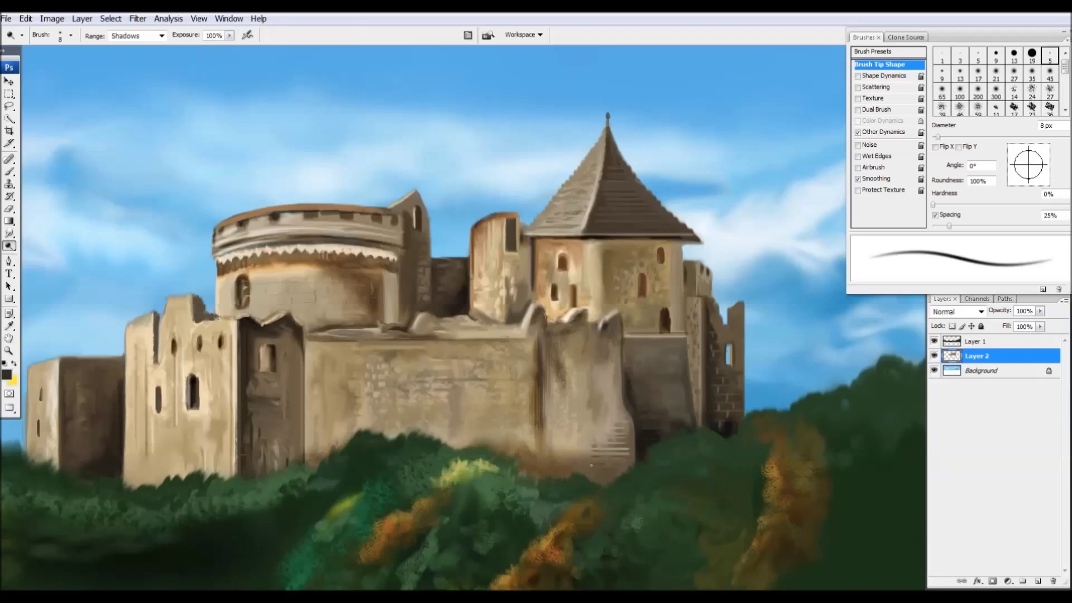
pyautogui.press('r')
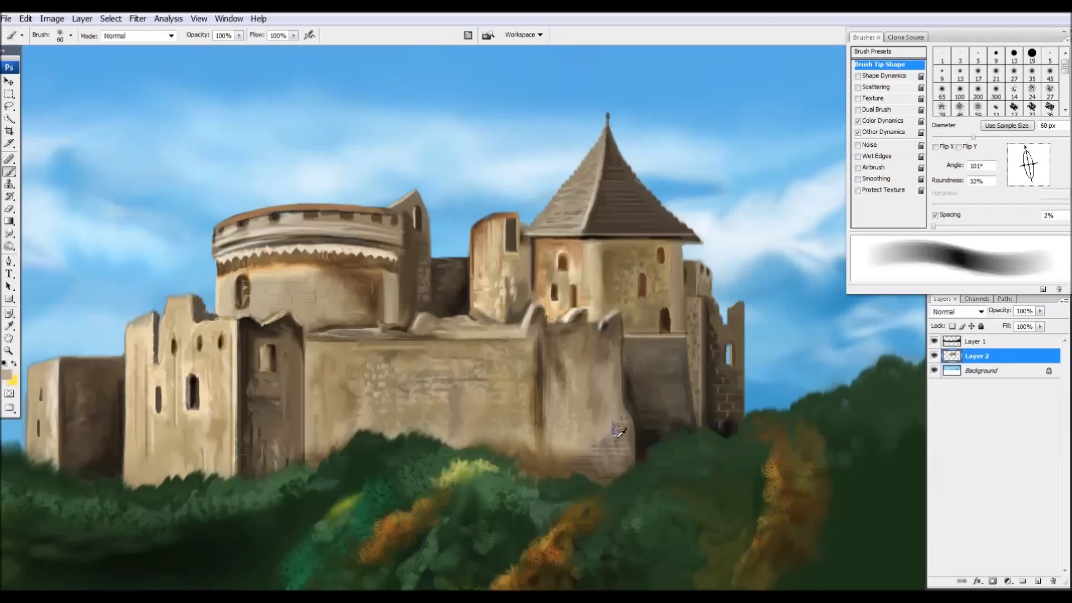
# Paint a small green stroke on the castle wall and duplicate Layer 2 as a backup.
pyautogui.press('b')
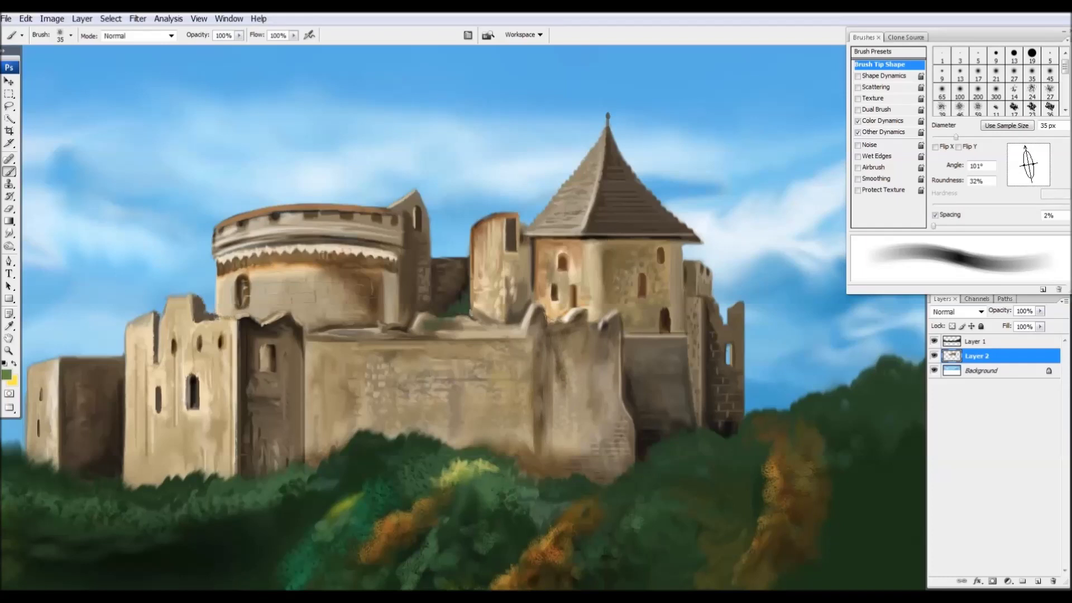
pyautogui.press('[')
pyautogui.press('[')
pyautogui.moveTo(441, 315); pyautogui.dragTo(455, 306)
pyautogui.hotkey('ctrl', 'j')
pyautogui.hotkey('alt', '[')
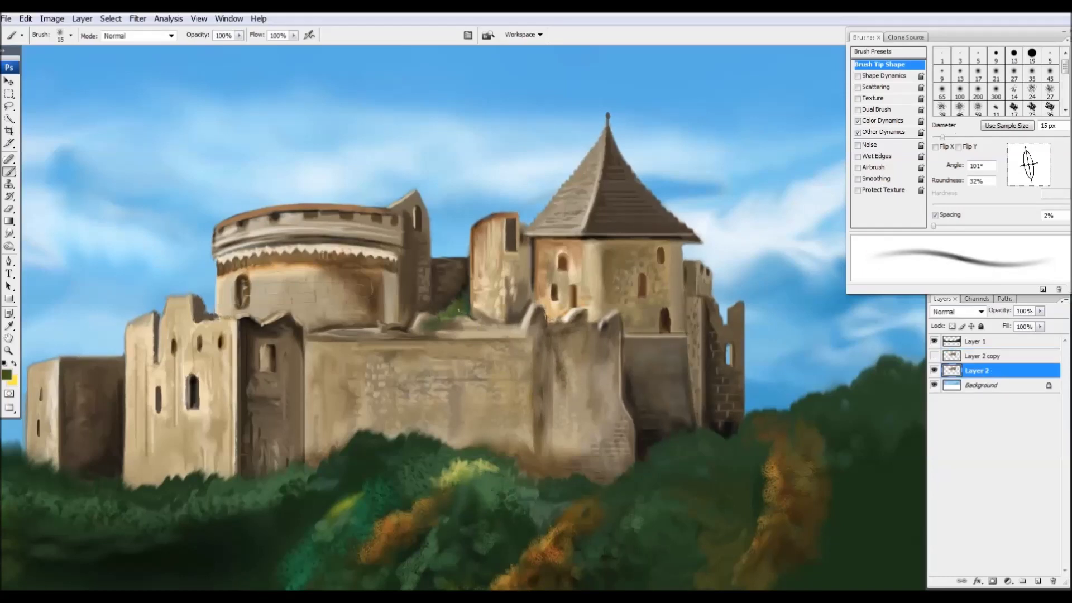
# Paint tan over part of the green patch and add dark green wall streaks.
pyautogui.press('[')
pyautogui.press('[')
pyautogui.press('[')
pyautogui.keyDown('alt'); pyautogui.click(446, 335); pyautogui.keyUp('alt')
pyautogui.moveTo(424, 326)
pyautogui.mouseDown()
pyautogui.moveTo(441, 321)
pyautogui.moveTo(378, 324)
pyautogui.moveTo(405, 332)
pyautogui.mouseUp()
pyautogui.press(']')
pyautogui.keyDown('alt'); pyautogui.click(390, 312); pyautogui.keyUp('alt')
pyautogui.moveTo(472, 349); pyautogui.dragTo(471, 430)
# Paint moss streaks down the castle wall and brown stains on the dark tower and lower wall.
pyautogui.press('r')
pyautogui.press('b')
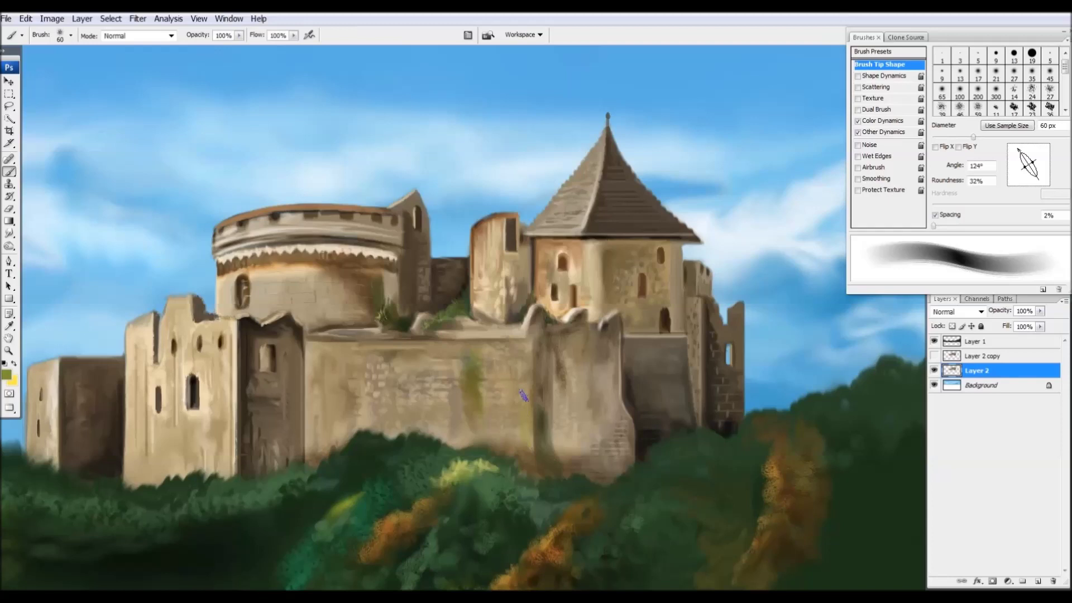
pyautogui.moveTo(565, 338); pyautogui.dragTo(558, 424)
pyautogui.moveTo(500, 343); pyautogui.dragTo(522, 447)
pyautogui.moveTo(539, 363); pyautogui.dragTo(524, 444)
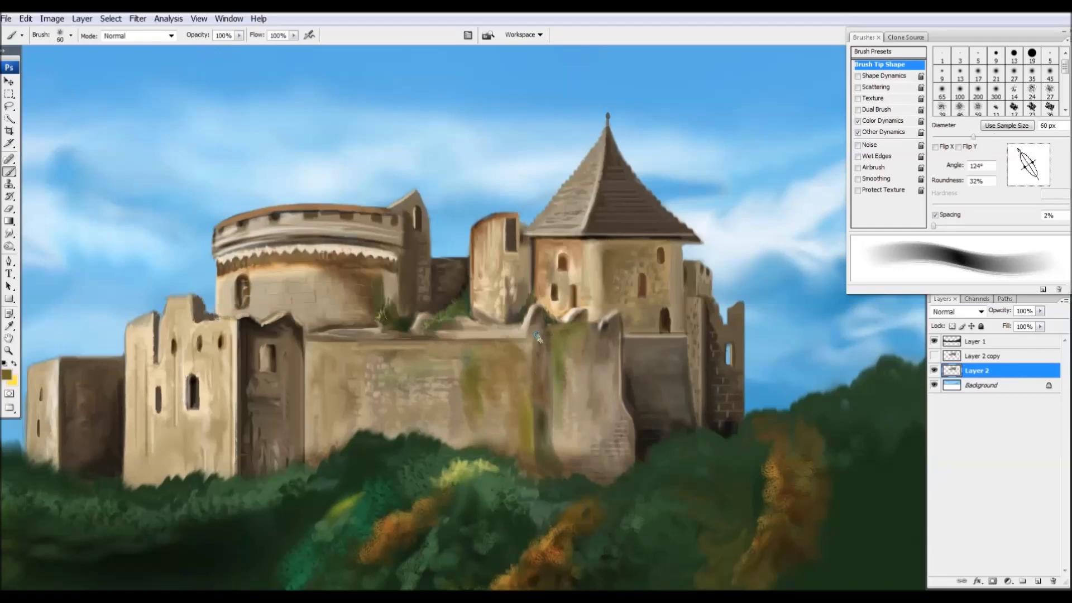
pyautogui.moveTo(256, 381); pyautogui.dragTo(261, 421)
pyautogui.moveTo(329, 416)
pyautogui.mouseDown()
pyautogui.moveTo(335, 452)
pyautogui.moveTo(276, 463)
pyautogui.mouseUp()
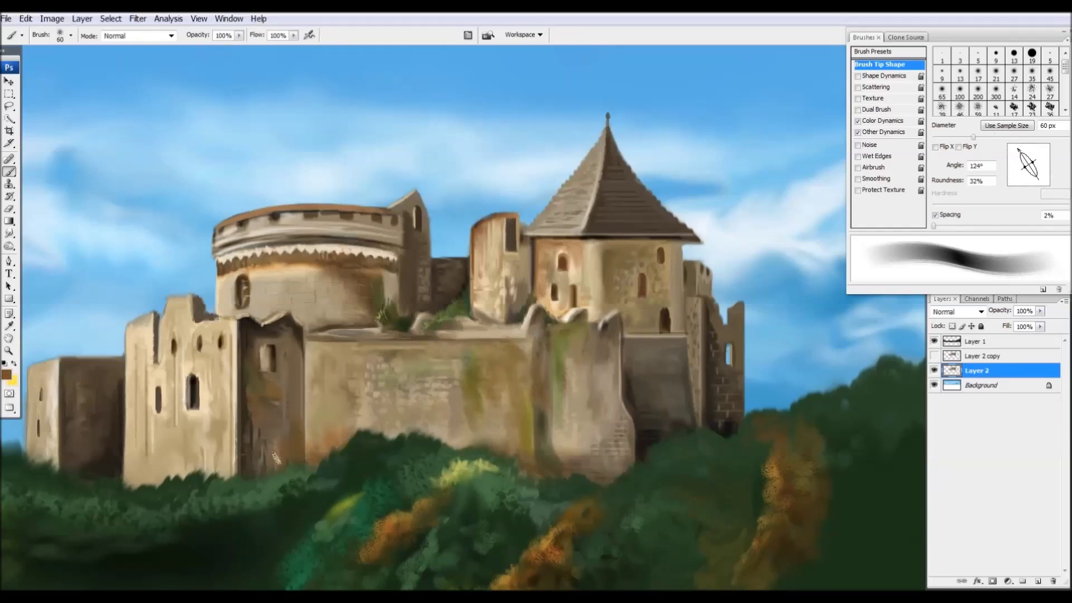
# Paint light green and olive foliage highlights below and right of the castle.
pyautogui.press('[')
pyautogui.press('[')
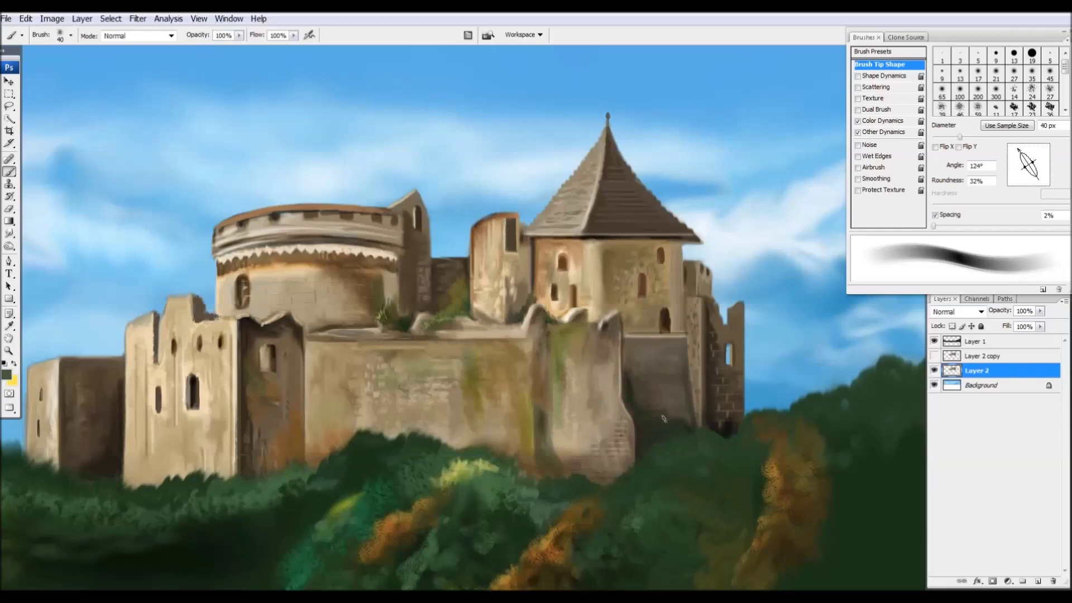
pyautogui.keyDown('alt'); pyautogui.click(663, 418); pyautogui.keyUp('alt')
pyautogui.hotkey('alt', ']')
pyautogui.press(']')
pyautogui.press(']')
pyautogui.press(']')
pyautogui.moveTo(642, 464)
pyautogui.mouseDown()
pyautogui.moveTo(674, 455)
pyautogui.moveTo(621, 479)
pyautogui.mouseUp()
pyautogui.press('[')
pyautogui.press('[')
pyautogui.press('[')
pyautogui.keyDown('alt'); pyautogui.click(664, 452); pyautogui.keyUp('alt')
pyautogui.keyDown('alt'); pyautogui.click(780, 457); pyautogui.keyUp('alt')
pyautogui.press(']')
pyautogui.moveTo(776, 452)
pyautogui.mouseDown()
pyautogui.moveTo(785, 485)
pyautogui.moveTo(779, 430)
pyautogui.mouseUp()
pyautogui.hotkey('alt', '[')
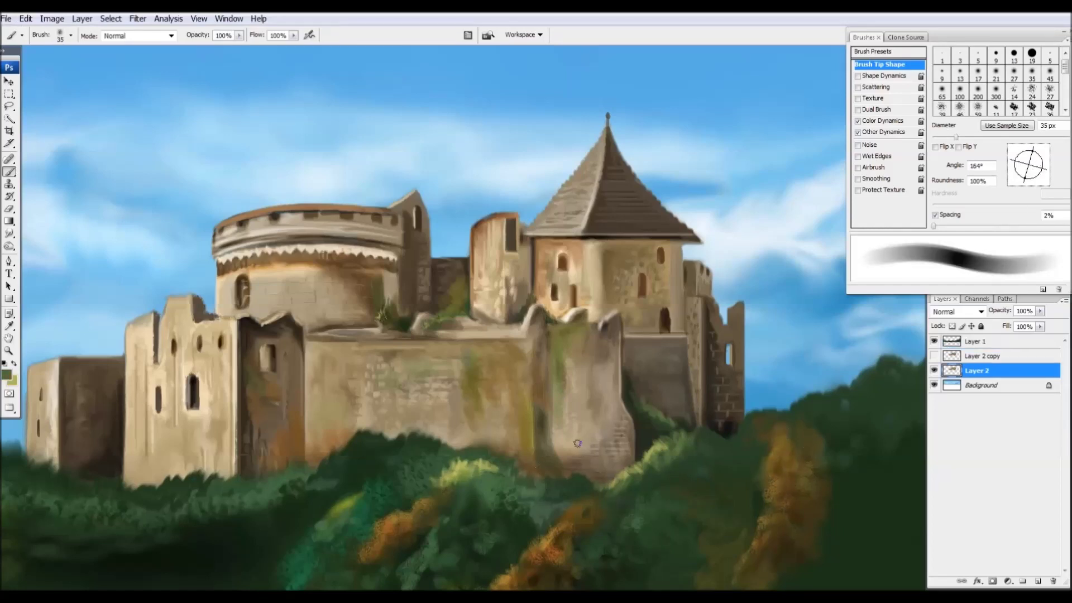
pyautogui.hotkey('ctrl', '0')
pyautogui.click(993, 384)
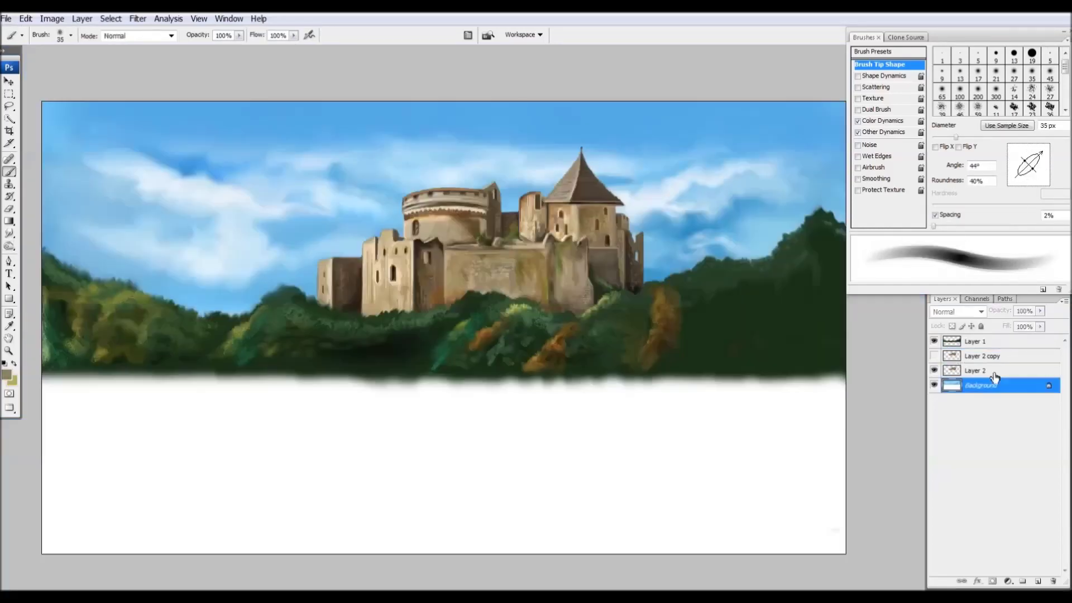
# Lighten the clouds on both sides of the castle with a large soft round brush.
pyautogui.click(999, 95)
pyautogui.moveTo(648, 273); pyautogui.dragTo(765, 235)
pyautogui.moveTo(56, 245); pyautogui.dragTo(218, 274)
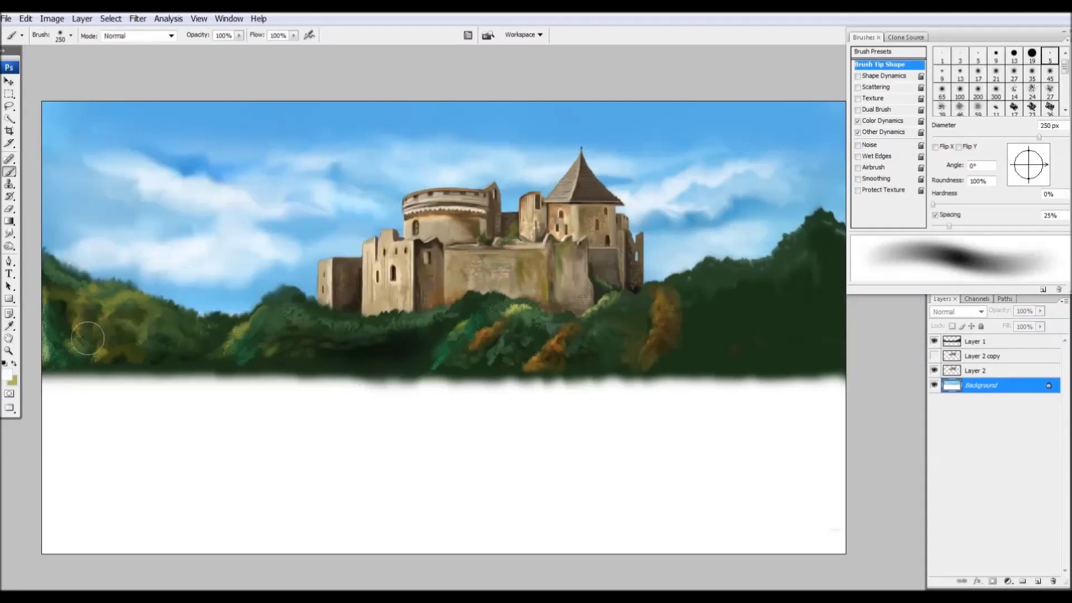
pyautogui.moveTo(140, 285); pyautogui.dragTo(257, 307)
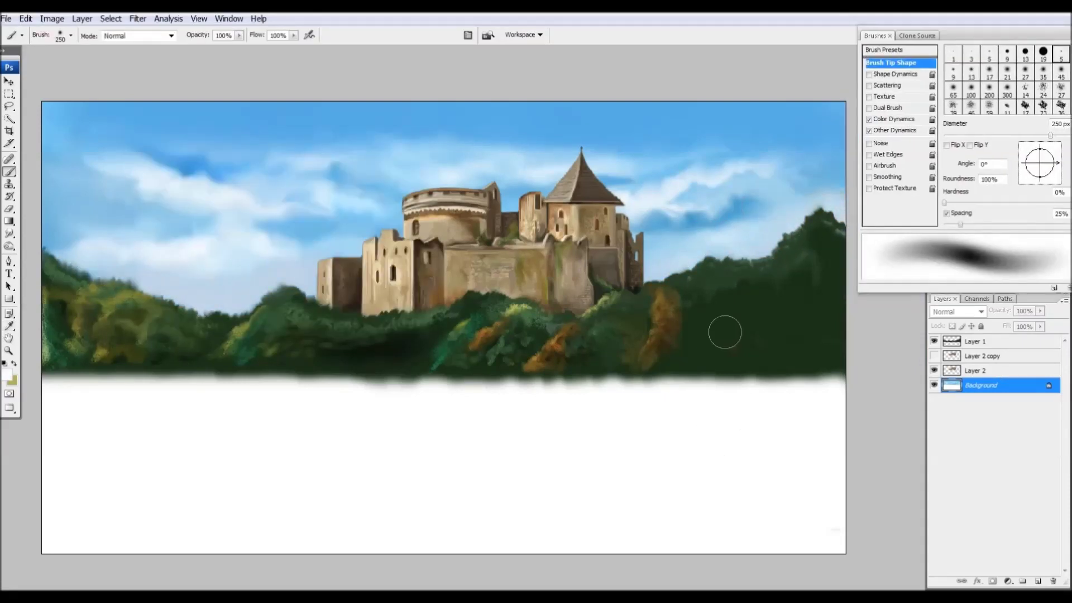
pyautogui.press('[')
pyautogui.press('[')
pyautogui.press('[')
pyautogui.moveTo(224, 228)
pyautogui.mouseDown()
pyautogui.moveTo(329, 251)
pyautogui.moveTo(125, 242)
pyautogui.moveTo(109, 228)
pyautogui.moveTo(244, 246)
pyautogui.moveTo(282, 266)
pyautogui.mouseUp()
# Lighten the left clouds further and smudge away the blue notches at the cloud edges.
pyautogui.press('r')
pyautogui.press('b')
pyautogui.moveTo(357, 220)
pyautogui.mouseDown()
pyautogui.moveTo(289, 192)
pyautogui.moveTo(343, 190)
pyautogui.mouseUp()
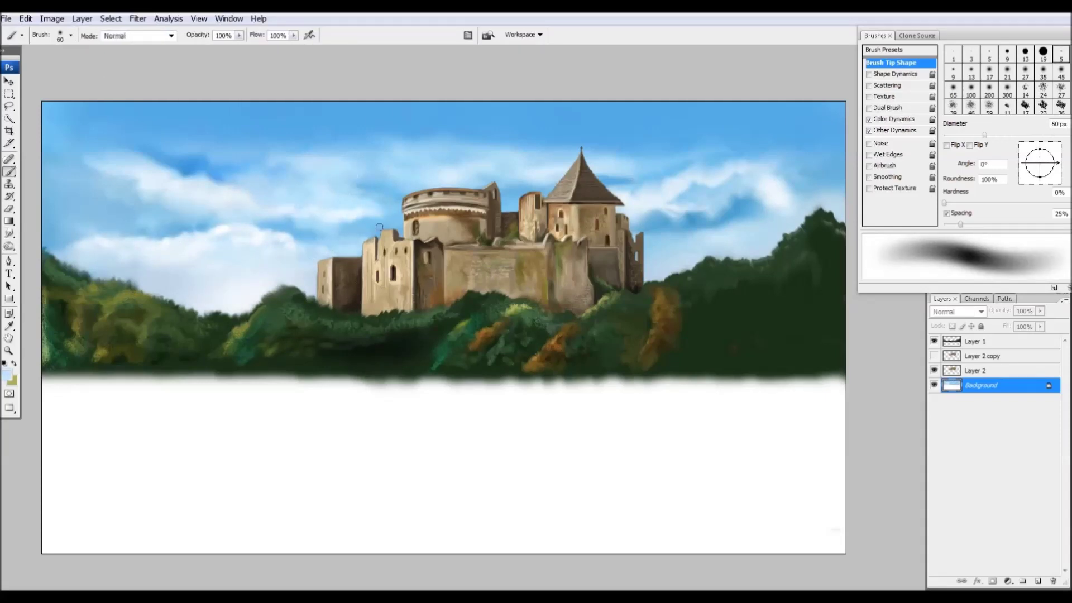
pyautogui.press('r')
pyautogui.press('[')
pyautogui.press('[')
pyautogui.press('[')
pyautogui.moveTo(223, 246); pyautogui.dragTo(220, 261)
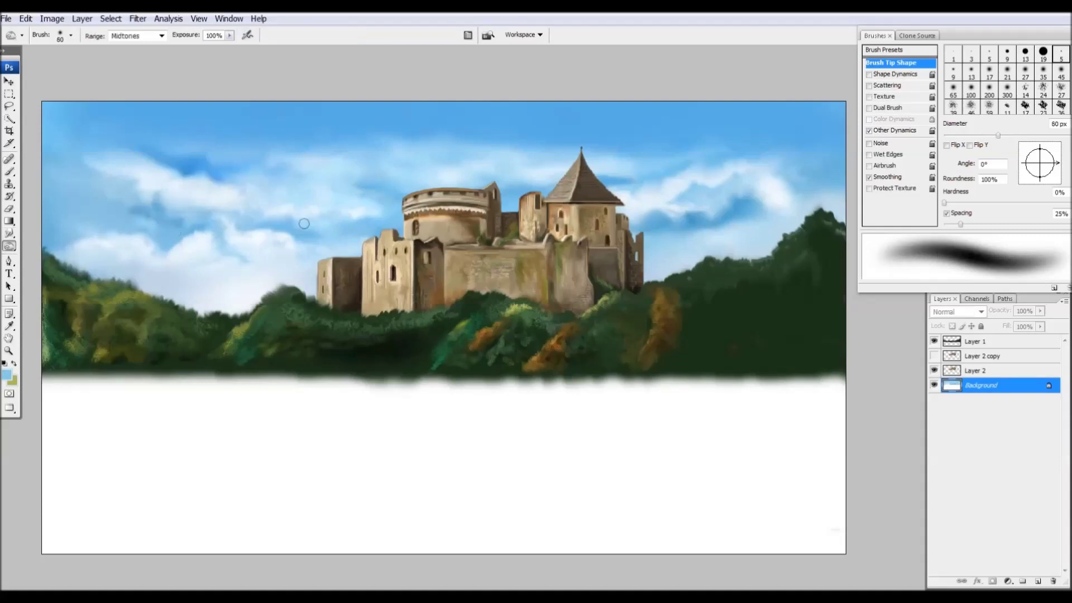
pyautogui.moveTo(357, 218); pyautogui.dragTo(332, 226)
# Blend the left clouds and spread white cloud over the blue sky right of the castle.
pyautogui.press('[')
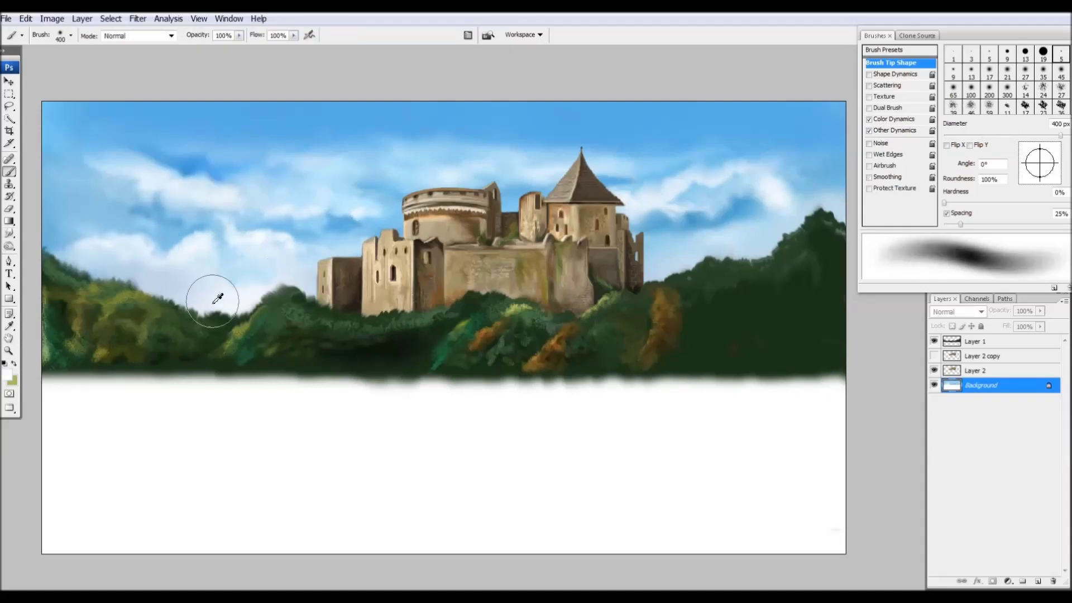
pyautogui.press(']')
pyautogui.press(']')
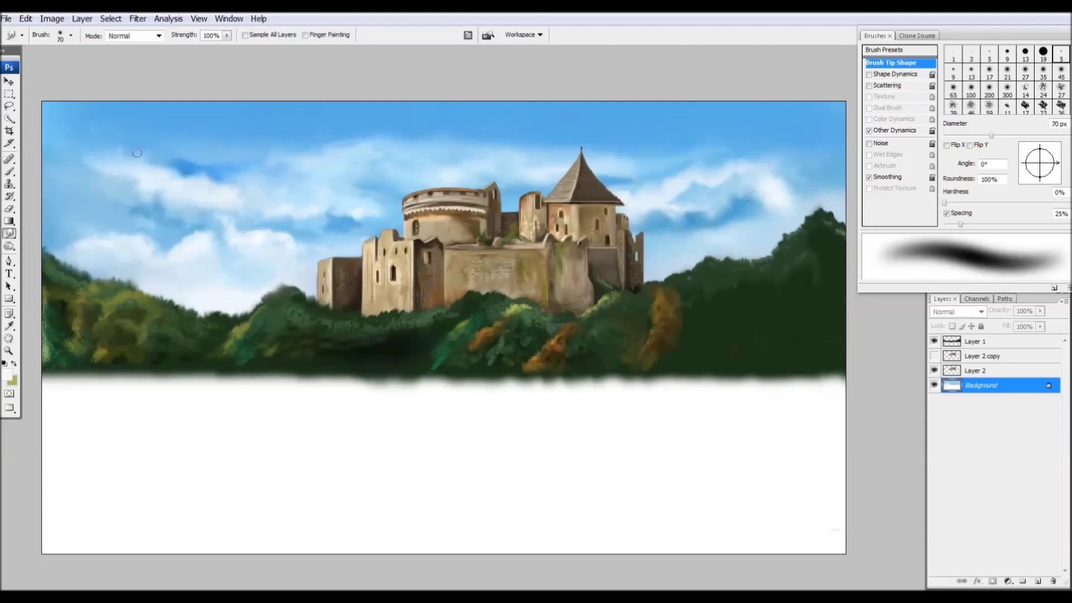
pyautogui.moveTo(301, 154)
pyautogui.mouseDown()
pyautogui.moveTo(165, 201)
pyautogui.moveTo(182, 207)
pyautogui.moveTo(131, 210)
pyautogui.mouseUp()
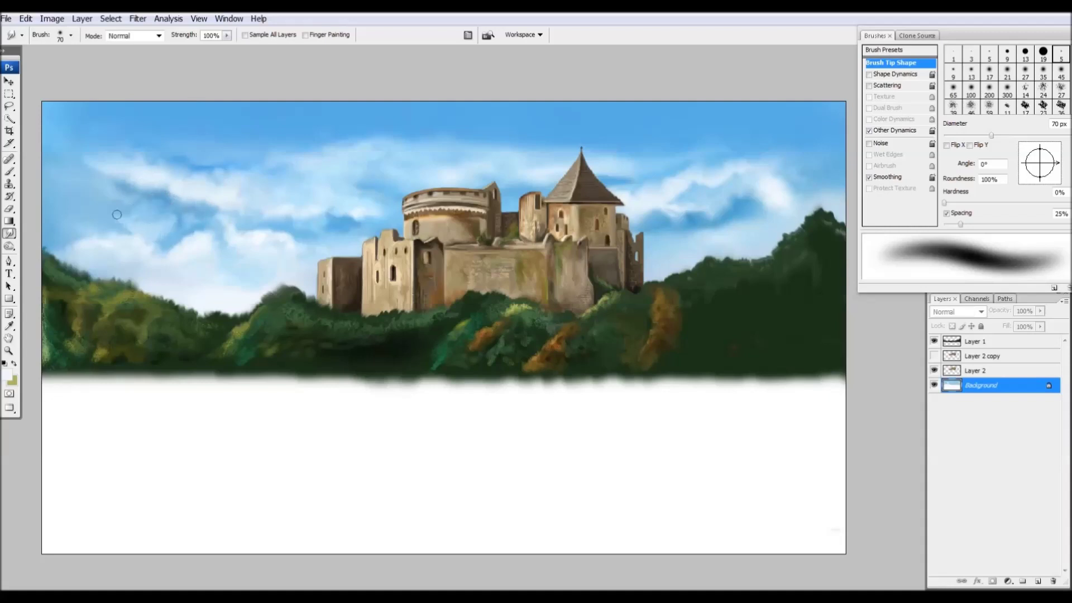
pyautogui.moveTo(644, 175); pyautogui.dragTo(720, 187)
pyautogui.moveTo(648, 238)
pyautogui.mouseDown()
pyautogui.moveTo(697, 215)
pyautogui.moveTo(748, 237)
pyautogui.moveTo(681, 217)
pyautogui.mouseUp()
pyautogui.moveTo(750, 238)
pyautogui.mouseDown()
pyautogui.moveTo(793, 189)
pyautogui.moveTo(742, 173)
pyautogui.mouseUp()
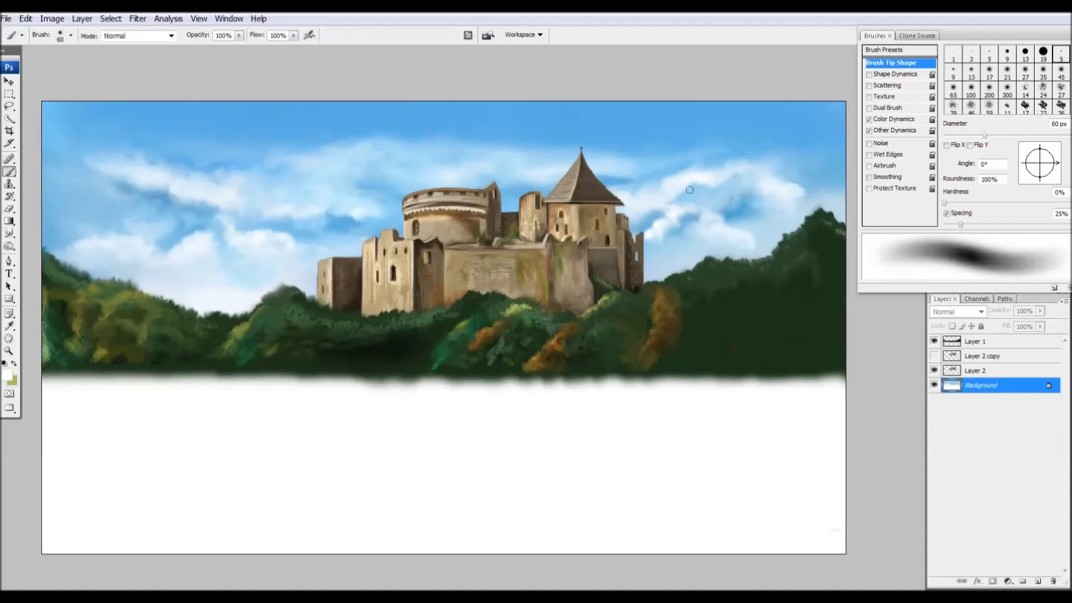
pyautogui.moveTo(684, 190); pyautogui.dragTo(615, 177)
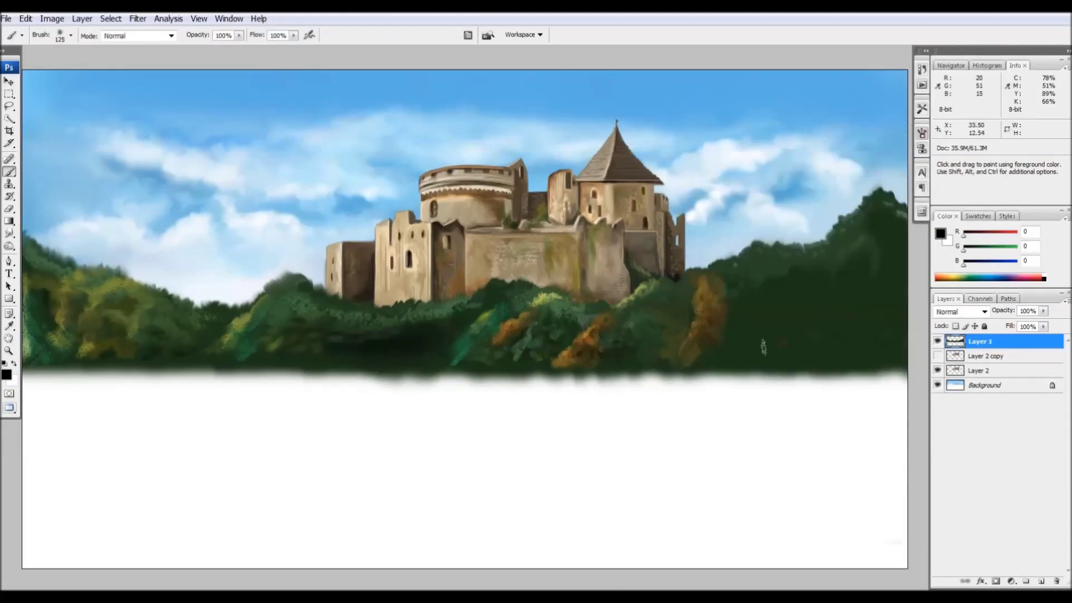
pyautogui.press('F5')
# Paint long grey fence rails curving down-right to the canvas edge.
pyautogui.click(410, 242)
pyautogui.click(590, 161)
pyautogui.moveTo(715, 318); pyautogui.dragTo(783, 366)
pyautogui.hotkey('ctrl', 'z')
pyautogui.press('[')
pyautogui.press('[')
pyautogui.press('[')
pyautogui.moveTo(715, 318); pyautogui.dragTo(873, 427)
pyautogui.moveTo(727, 325)
pyautogui.mouseDown()
pyautogui.moveTo(858, 386)
pyautogui.moveTo(908, 449)
pyautogui.mouseUp()
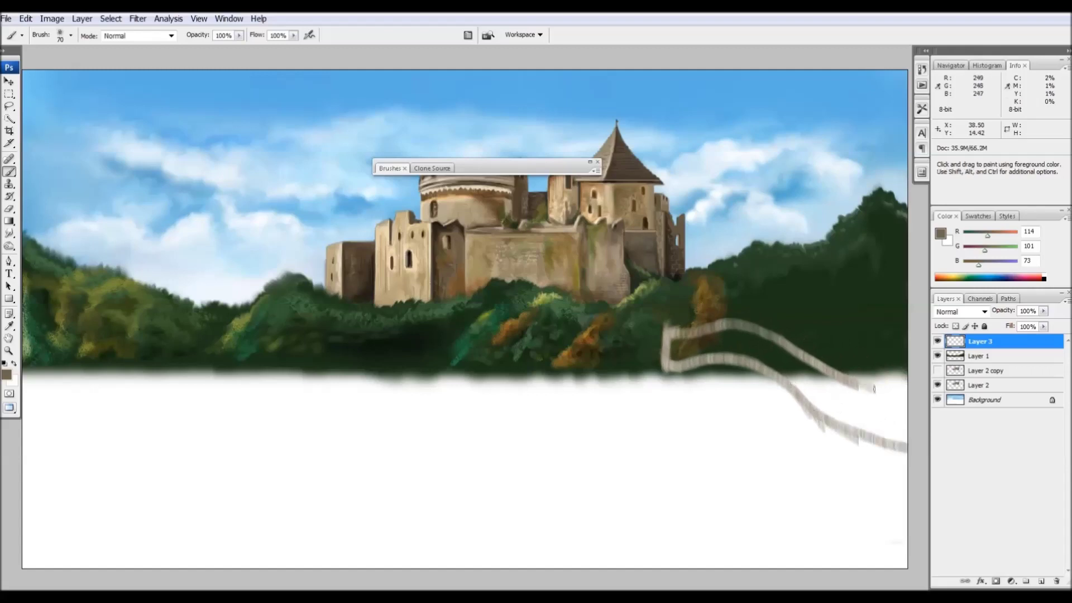
pyautogui.moveTo(854, 382); pyautogui.dragTo(907, 404)
pyautogui.moveTo(782, 330); pyautogui.dragTo(907, 362)
# Warp the rails into shape, add a fence post, and repaint the lower rail in beige without colour variation.
pyautogui.hotkey('ctrl', 't')
pyautogui.click(432, 34)
pyautogui.press('Return')
pyautogui.moveTo(669, 380); pyautogui.dragTo(668, 414)
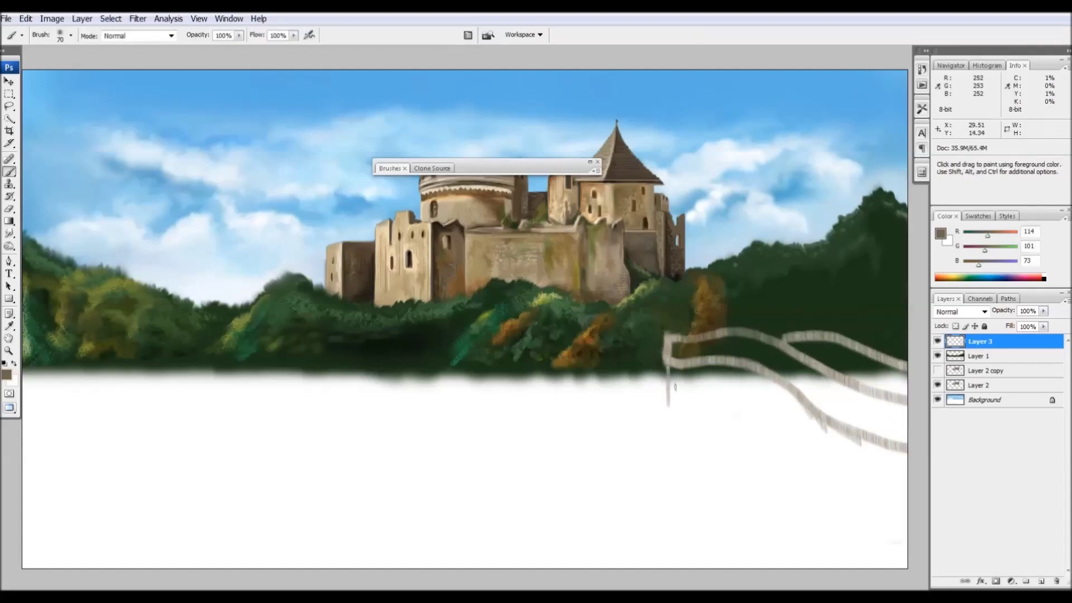
pyautogui.press('F5')
pyautogui.click(893, 55)
pyautogui.click(865, 111)
pyautogui.moveTo(667, 366); pyautogui.dragTo(907, 457)
pyautogui.keyDown('alt'); pyautogui.click(672, 372); pyautogui.keyUp('alt')
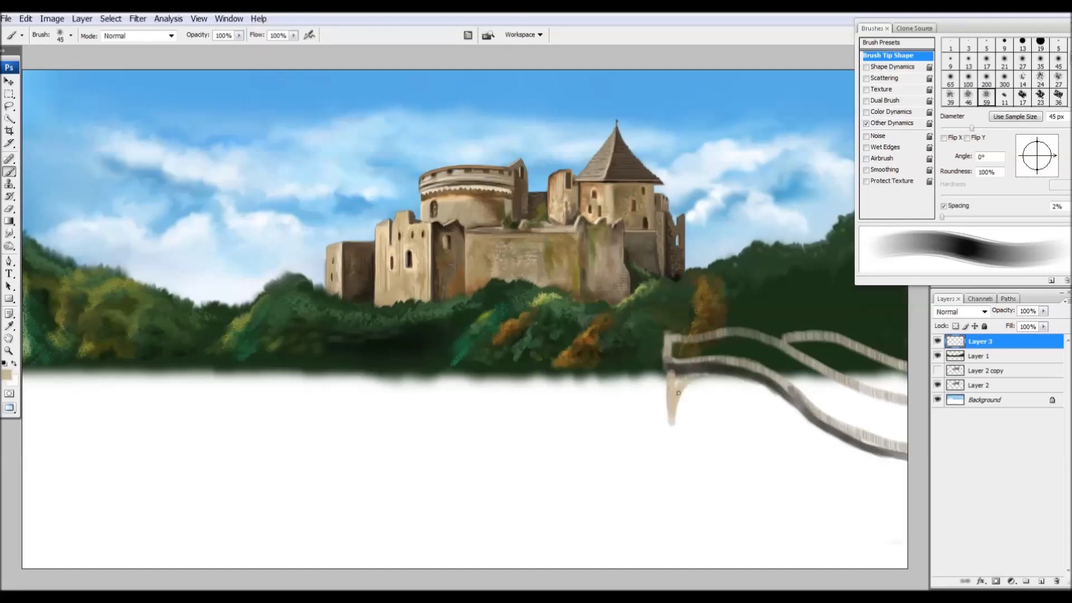
pyautogui.moveTo(673, 380); pyautogui.dragTo(908, 502)
pyautogui.moveTo(672, 413); pyautogui.dragTo(670, 447)
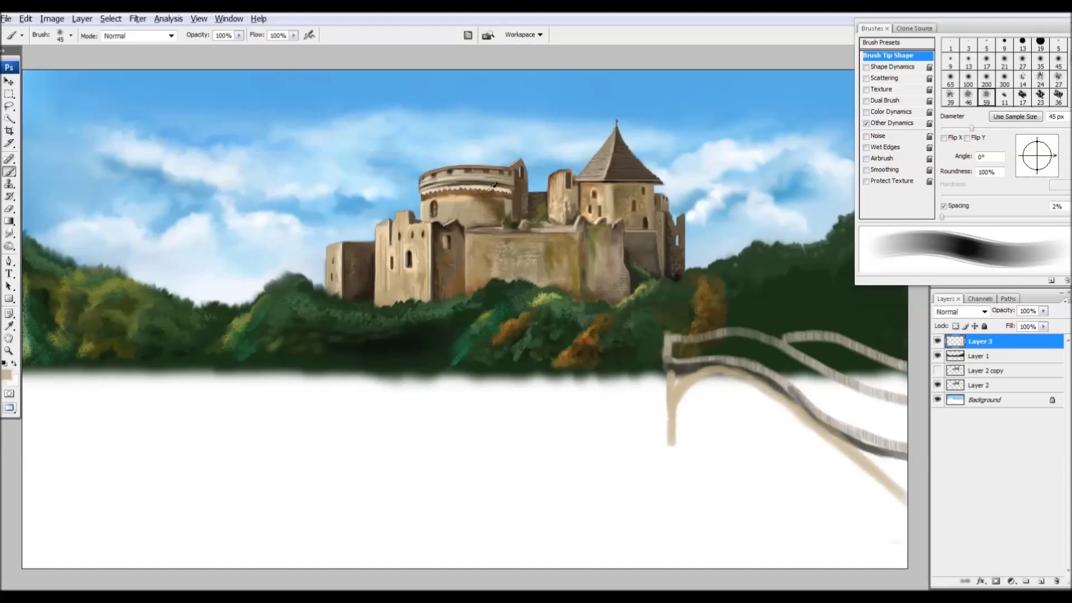
# With a flattened oval brush tip, paint the beige upper rail with near-white highlights.
pyautogui.keyDown('alt'); pyautogui.click(613, 202); pyautogui.keyUp('alt')
pyautogui.moveTo(1036, 138); pyautogui.dragTo(1037, 149)
pyautogui.moveTo(972, 128); pyautogui.dragTo(981, 128)
pyautogui.moveTo(675, 335); pyautogui.dragTo(907, 400)
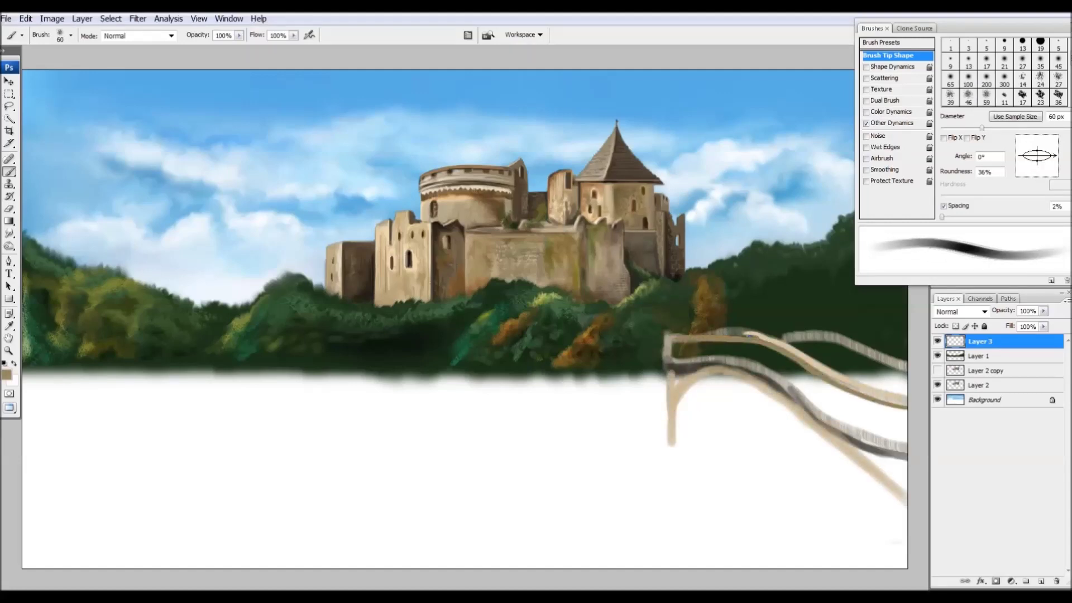
pyautogui.moveTo(905, 342); pyautogui.dragTo(818, 336)
pyautogui.keyDown('alt'); pyautogui.click(818, 336); pyautogui.keyUp('alt')
pyautogui.keyDown('alt'); pyautogui.click(794, 351); pyautogui.keyUp('alt')
# Stamp vertical balusters along the upper and lower bridge rails.
pyautogui.moveTo(1052, 155); pyautogui.dragTo(1037, 138)
pyautogui.moveTo(982, 128); pyautogui.dragTo(1002, 128)
pyautogui.click(899, 386)
pyautogui.click(871, 373)
pyautogui.click(821, 357)
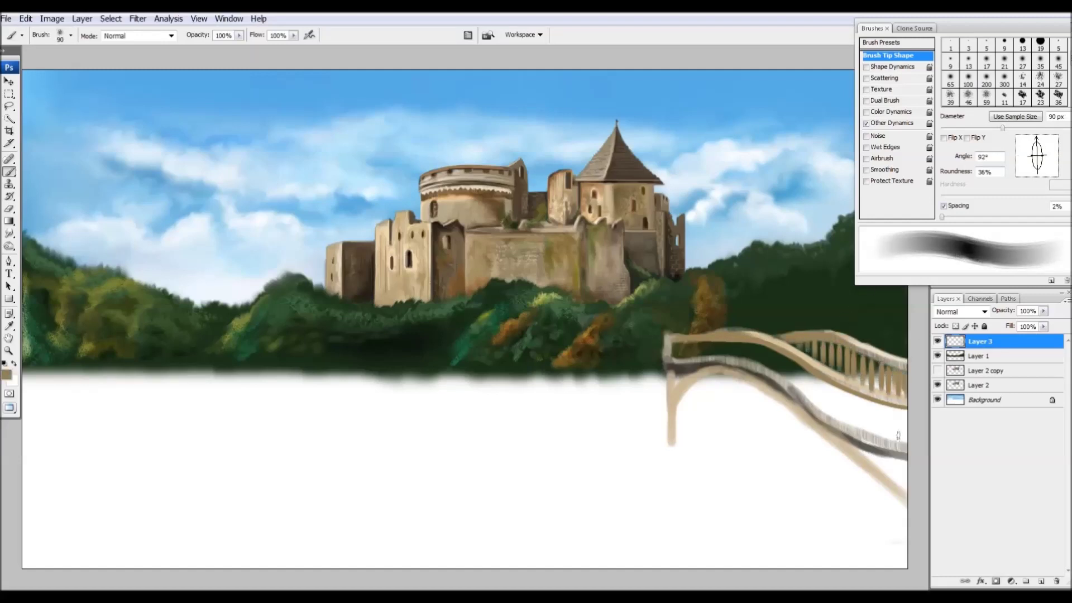
pyautogui.moveTo(894, 420)
pyautogui.mouseDown()
pyautogui.moveTo(796, 367)
pyautogui.moveTo(904, 463)
pyautogui.mouseUp()
# Paint the bridge deck underside, arch and lower diagonal edge in beige.
pyautogui.press('[')
pyautogui.press('[')
pyautogui.keyDown('alt'); pyautogui.click(687, 368); pyautogui.keyUp('alt')
pyautogui.keyDown('alt'); pyautogui.click(854, 447); pyautogui.keyUp('alt')
pyautogui.moveTo(799, 402); pyautogui.dragTo(905, 474)
pyautogui.moveTo(675, 379); pyautogui.dragTo(673, 447)
pyautogui.moveTo(905, 508); pyautogui.dragTo(828, 442)
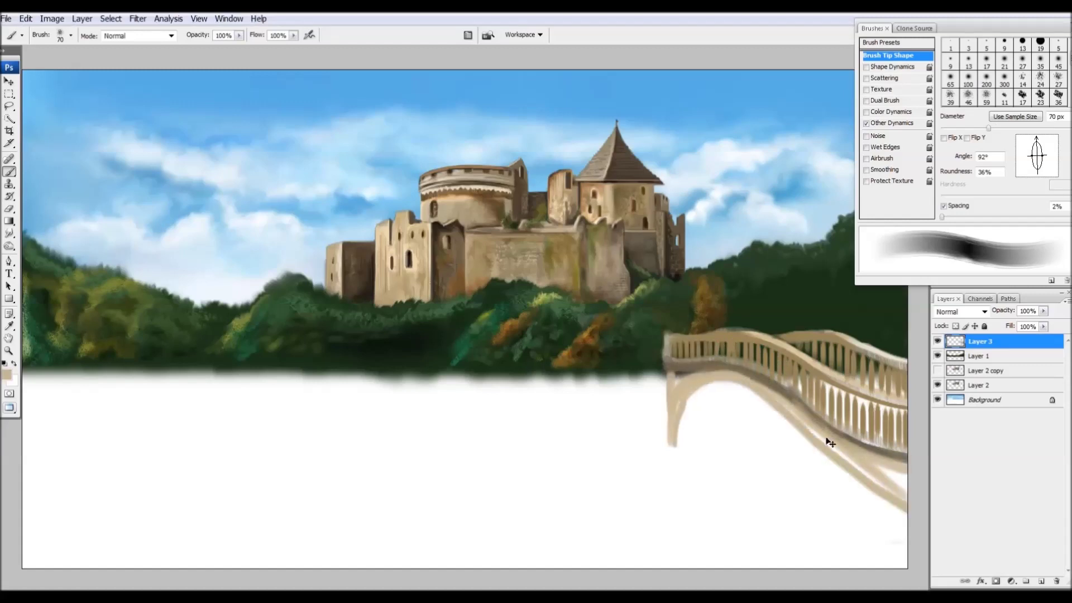
# Shade the arch legs and bridge edges dark brown and fill the arch opening.
pyautogui.press('[')
pyautogui.keyDown('alt'); pyautogui.click(577, 371); pyautogui.keyUp('alt')
pyautogui.moveTo(672, 446)
pyautogui.mouseDown()
pyautogui.moveTo(685, 400)
pyautogui.moveTo(716, 378)
pyautogui.mouseUp()
pyautogui.moveTo(798, 418)
pyautogui.mouseDown()
pyautogui.moveTo(684, 445)
pyautogui.moveTo(704, 383)
pyautogui.mouseUp()
pyautogui.press('[')
pyautogui.press('[')
pyautogui.press('[')
pyautogui.keyDown('alt'); pyautogui.click(678, 402); pyautogui.keyUp('alt')
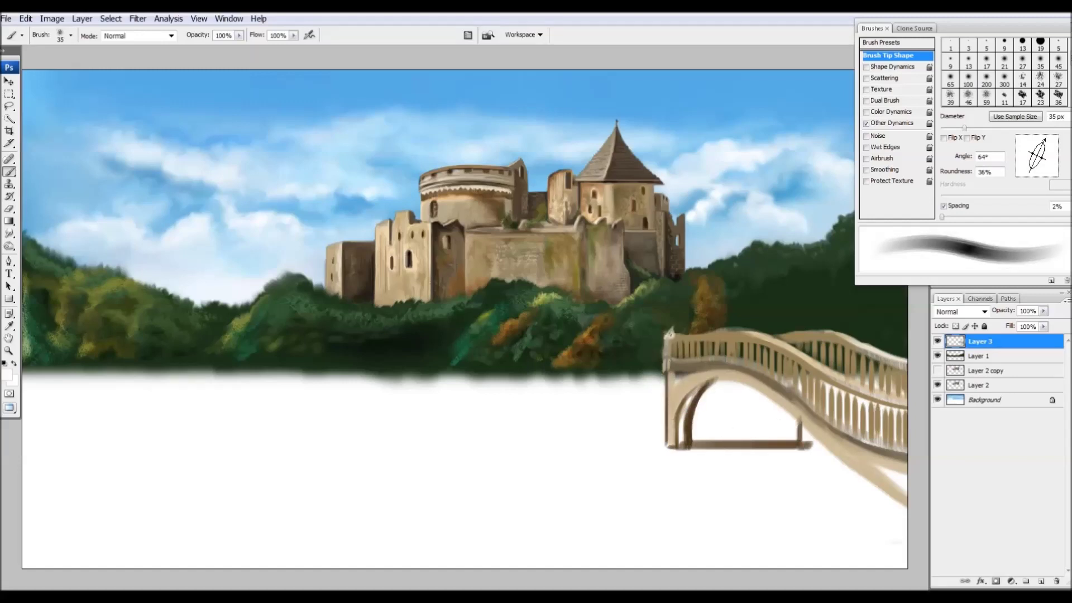
pyautogui.moveTo(869, 464); pyautogui.dragTo(905, 487)
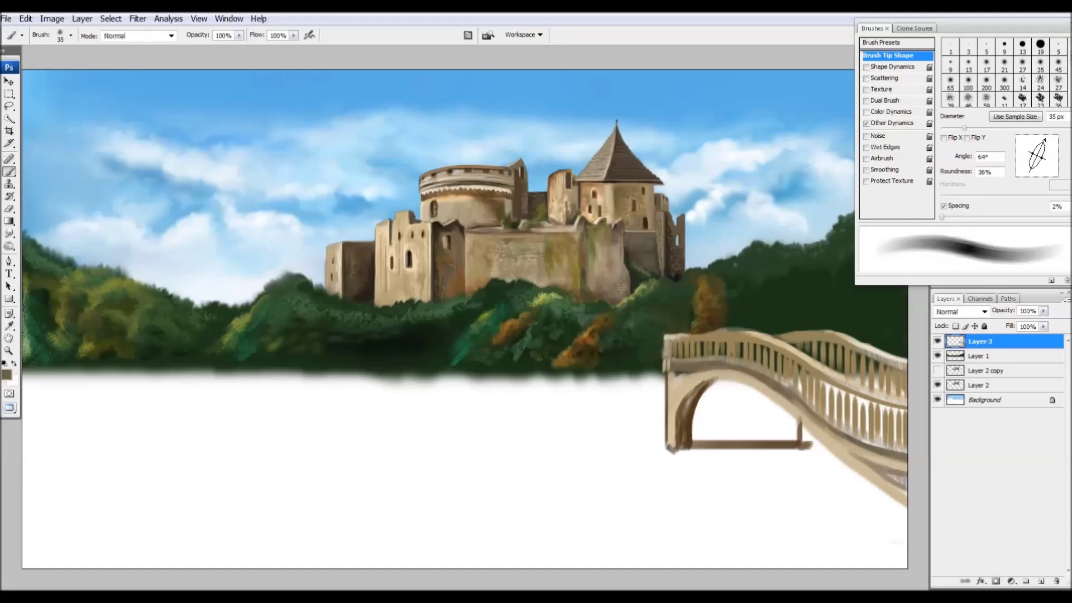
pyautogui.keyDown('alt'); pyautogui.click(808, 434); pyautogui.keyUp('alt')
pyautogui.press(']')
pyautogui.press(']')
pyautogui.press(']')
pyautogui.moveTo(692, 438)
pyautogui.mouseDown()
pyautogui.moveTo(704, 403)
pyautogui.moveTo(781, 419)
pyautogui.mouseUp()
# Smudge the bridge's lower-right edge to soften it.
pyautogui.press('r')
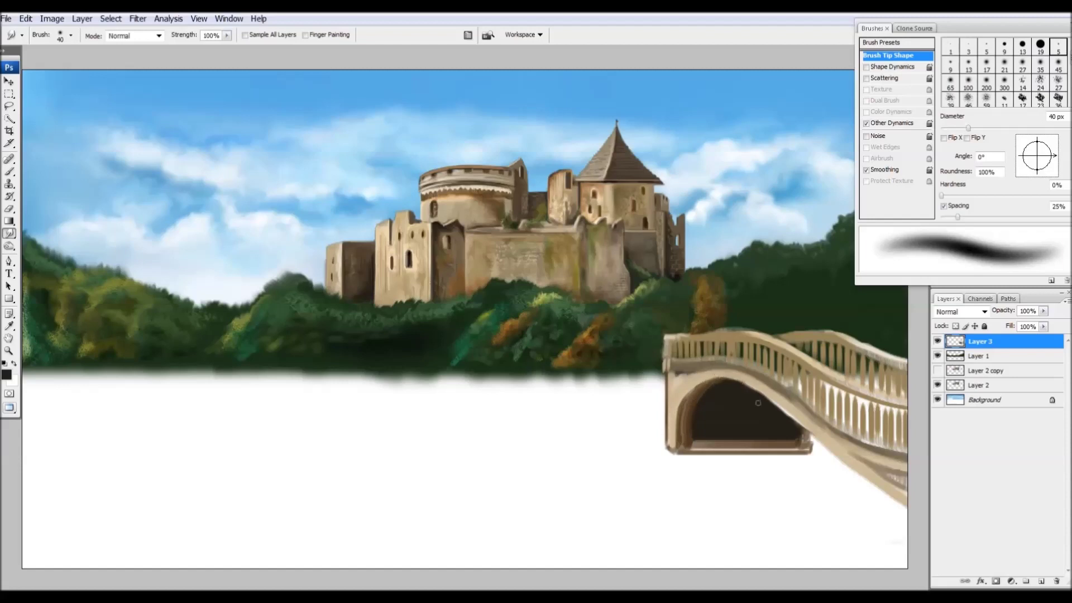
pyautogui.moveTo(814, 438); pyautogui.dragTo(873, 493)
pyautogui.keyDown('alt'); pyautogui.click(846, 400); pyautogui.keyUp('alt')
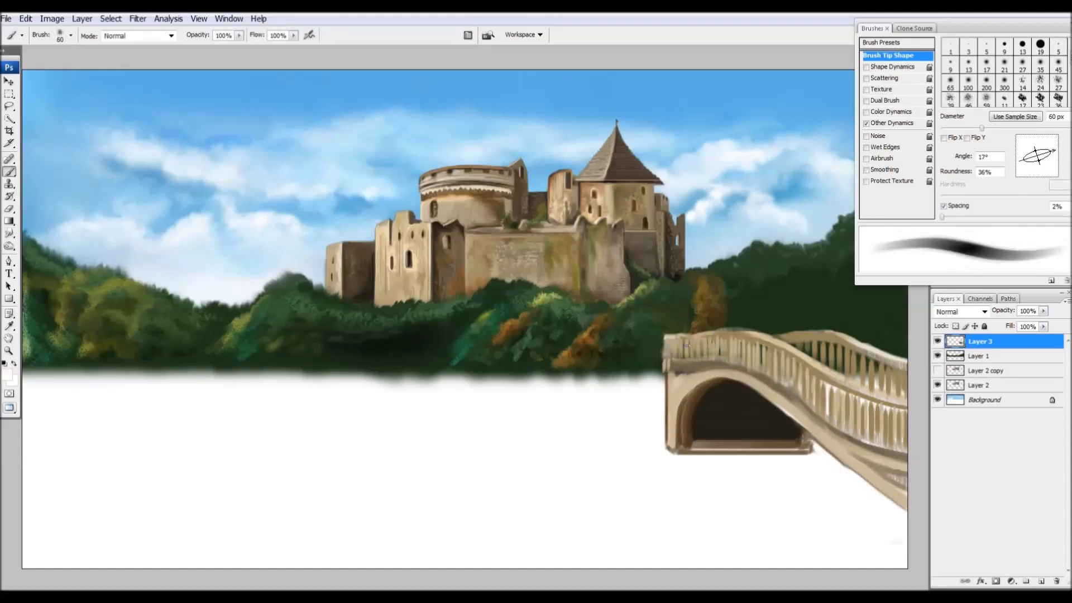
pyautogui.press('r')
# Add a new layer beneath the bridge and paint pale tan ground above it.
pyautogui.hotkey('ctrl', 'shift', 'alt', 'n')
pyautogui.press('b')
pyautogui.moveTo(684, 331); pyautogui.dragTo(904, 349)
pyautogui.moveTo(837, 335)
pyautogui.mouseDown()
pyautogui.moveTo(873, 336)
pyautogui.moveTo(747, 323)
pyautogui.mouseUp()
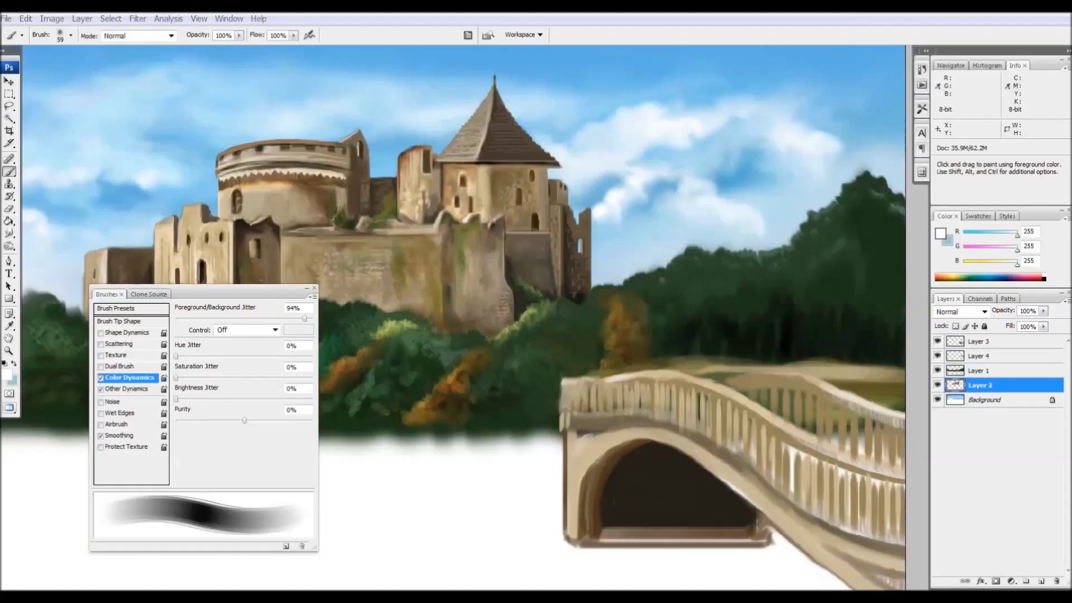
# Sample pale tan, tan and dark brown from the bridge and flatten the smudge tip into an oval.
pyautogui.click(123, 321)
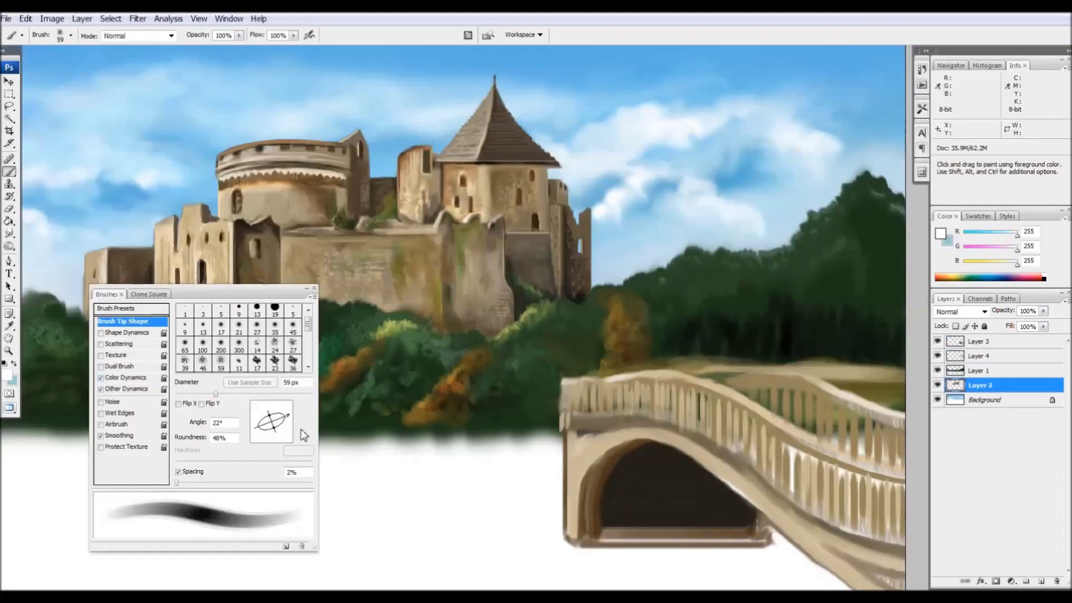
pyautogui.click(979, 341)
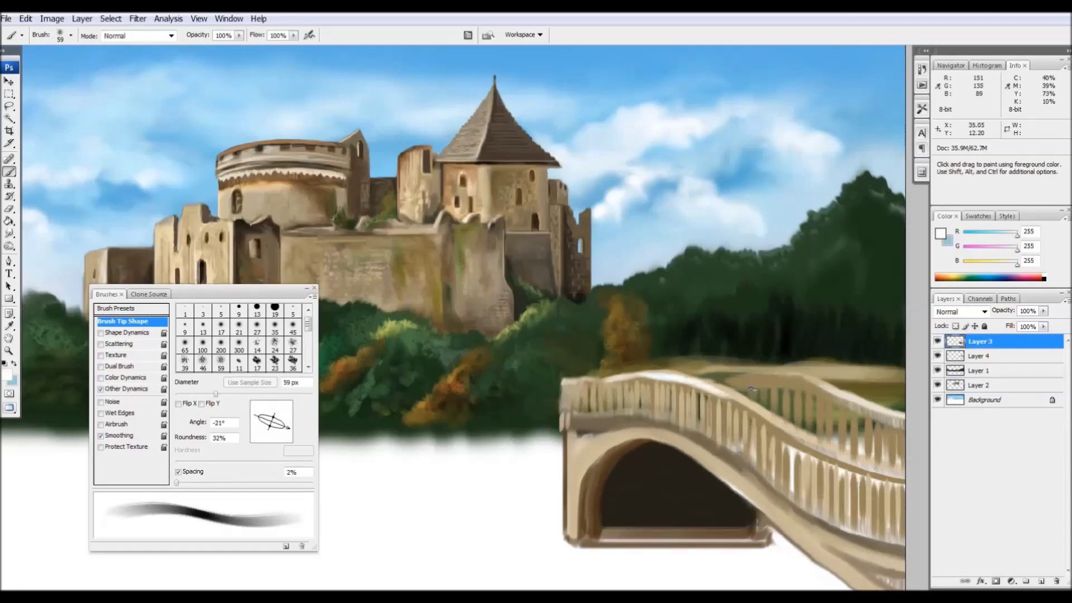
pyautogui.keyDown('alt'); pyautogui.click(804, 444); pyautogui.keyUp('alt')
pyautogui.click(114, 377)
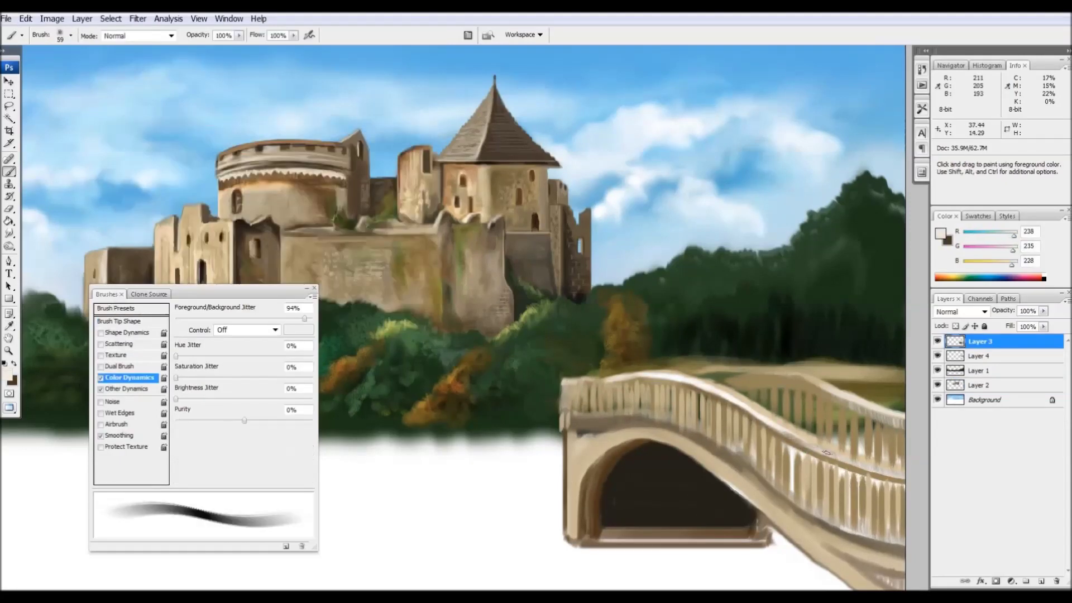
pyautogui.keyDown('alt'); pyautogui.click(580, 434); pyautogui.keyUp('alt')
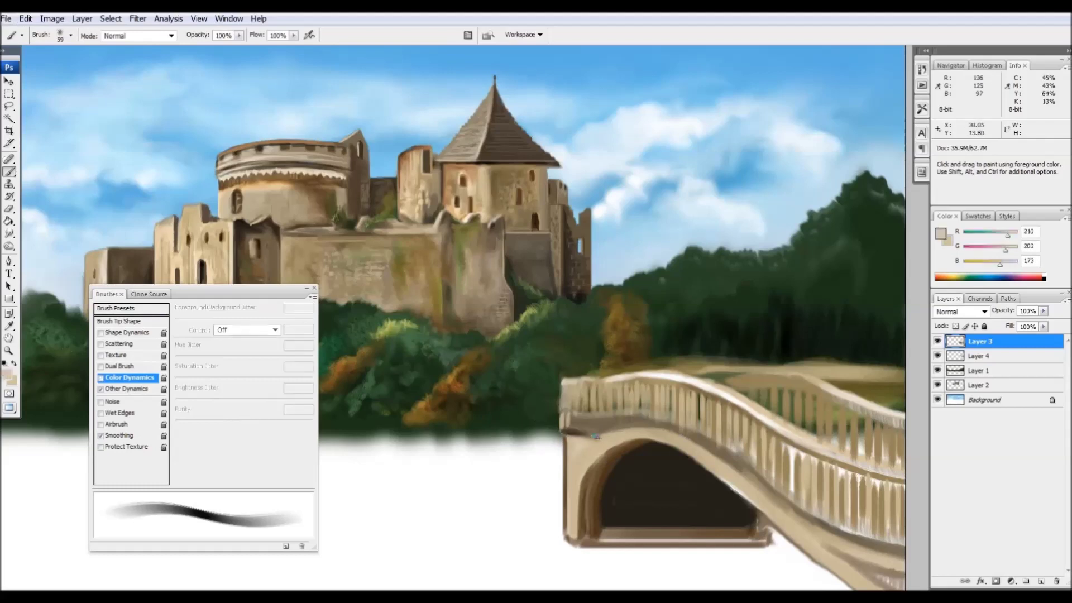
pyautogui.keyDown('alt'); pyautogui.click(581, 385); pyautogui.keyUp('alt')
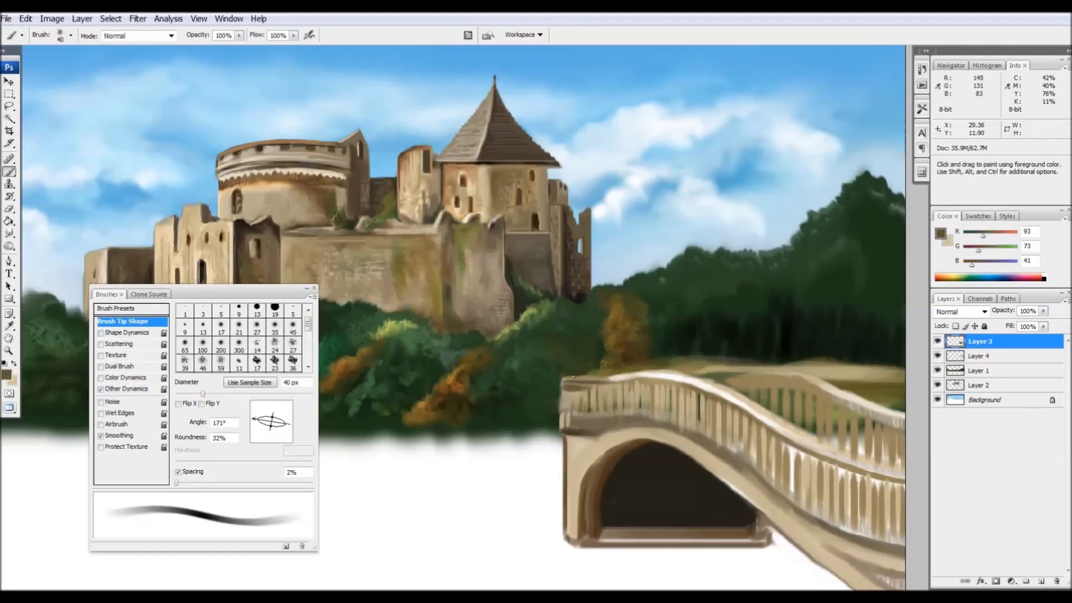
pyautogui.press('r')
pyautogui.moveTo(267, 432); pyautogui.dragTo(286, 421)
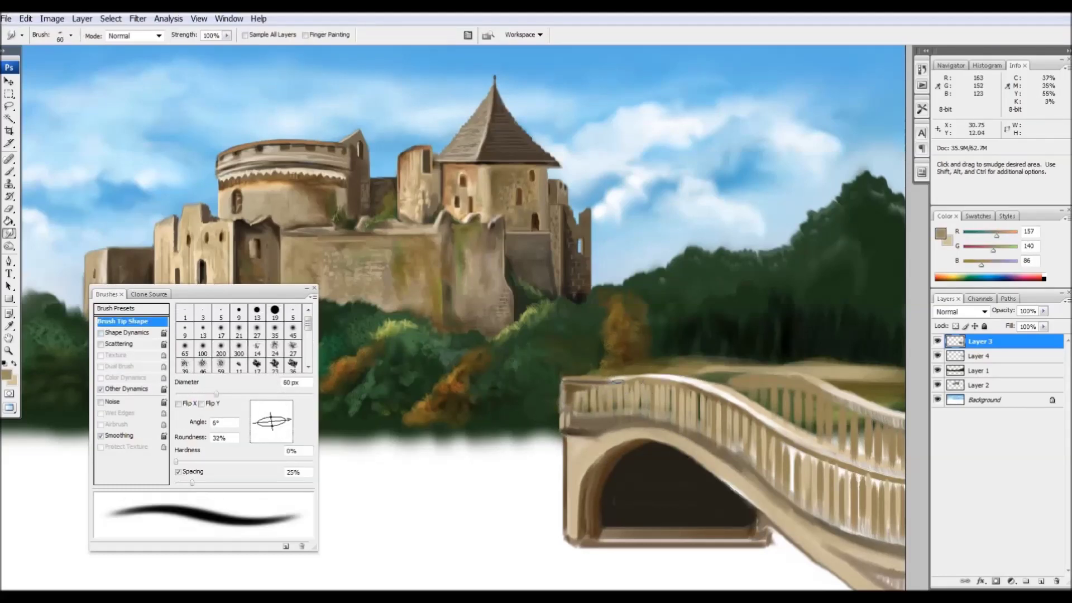
# On the forest layer, set a small near-horizontal brush with dark green and brown.
pyautogui.hotkey('alt', '[')
pyautogui.hotkey('alt', '[')
pyautogui.press('b')
pyautogui.keyDown('alt'); pyautogui.click(730, 342); pyautogui.keyUp('alt')
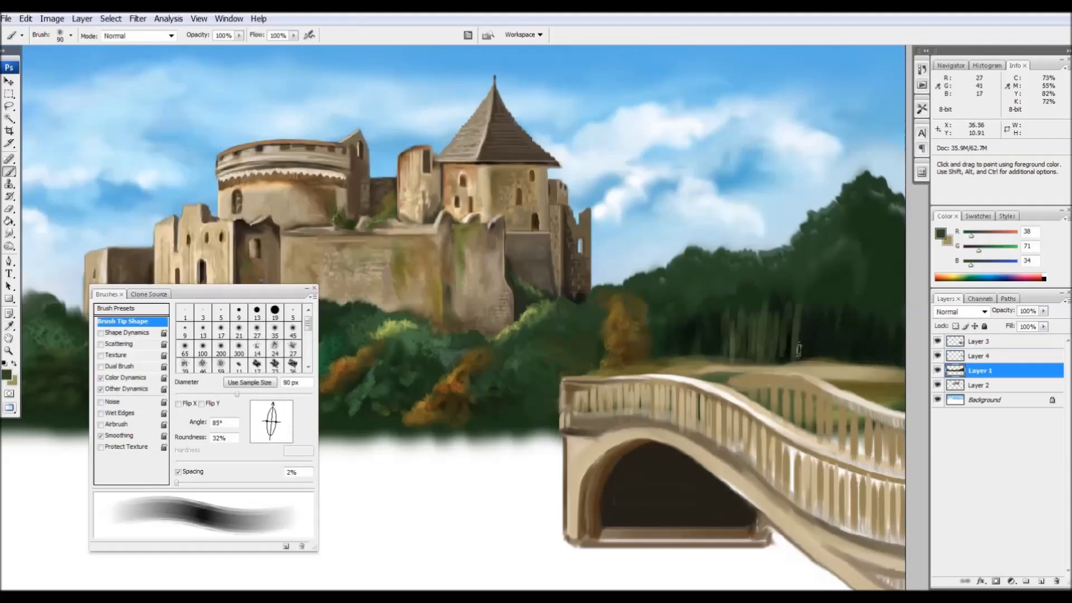
pyautogui.moveTo(273, 403)
pyautogui.mouseDown()
pyautogui.moveTo(291, 419)
pyautogui.moveTo(282, 405)
pyautogui.mouseUp()
pyautogui.keyDown('alt'); pyautogui.click(458, 320); pyautogui.keyUp('alt')
pyautogui.press('[')
pyautogui.press('[')
pyautogui.press('[')
# Paint olive highlight strokes onto the right-hand trees and pick dark green for the treeline.
pyautogui.keyDown('alt'); pyautogui.click(674, 275); pyautogui.keyUp('alt')
pyautogui.moveTo(698, 318); pyautogui.dragTo(665, 352)
pyautogui.moveTo(748, 307); pyautogui.dragTo(804, 258)
pyautogui.press(']')
pyautogui.press(']')
pyautogui.press(']')
pyautogui.moveTo(282, 405); pyautogui.dragTo(290, 422)
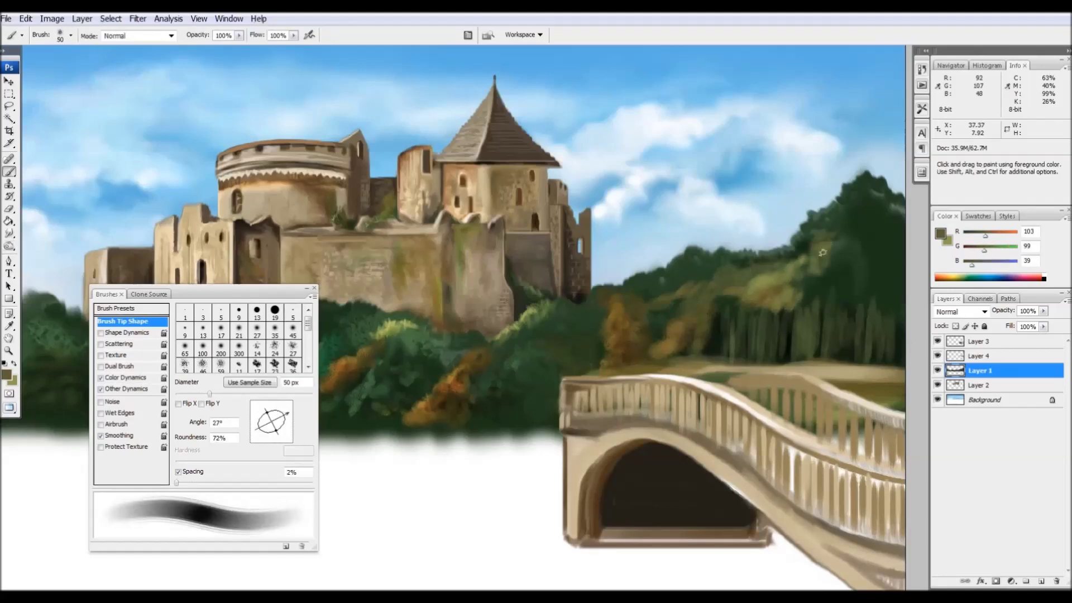
pyautogui.keyDown('alt'); pyautogui.click(748, 313); pyautogui.keyUp('alt')
# Blend the meadow and paint tan-brown grass left of the bridge, trying brown, tan and green tones.
pyautogui.press('r')
pyautogui.hotkey('alt', ']')
pyautogui.moveTo(748, 363)
pyautogui.mouseDown()
pyautogui.moveTo(882, 374)
pyautogui.moveTo(755, 362)
pyautogui.mouseUp()
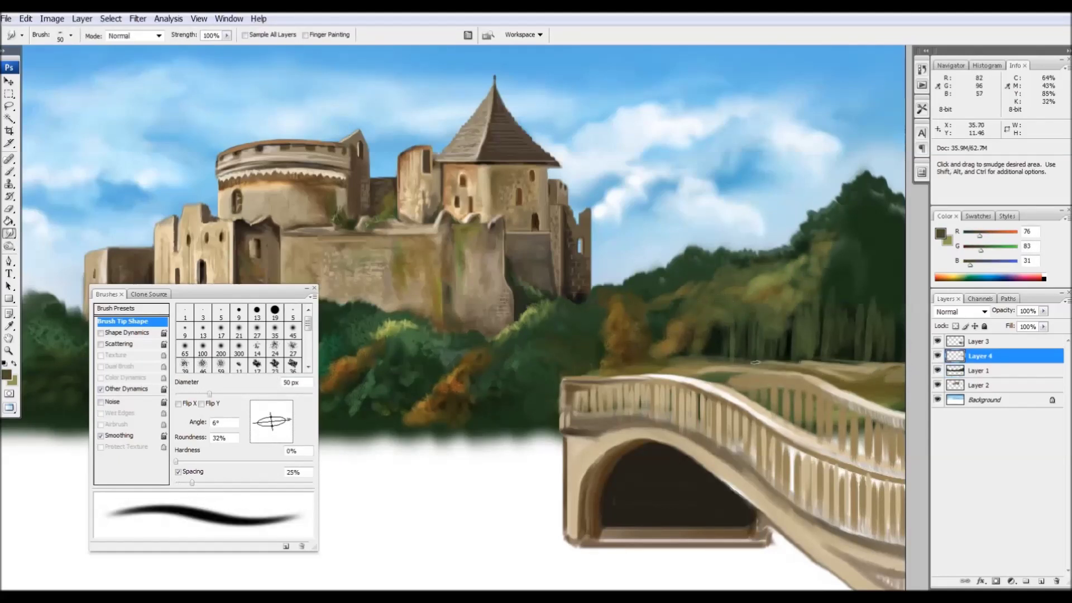
pyautogui.press('b')
pyautogui.keyDown('alt'); pyautogui.click(634, 370); pyautogui.keyUp('alt')
pyautogui.keyDown('alt'); pyautogui.click(531, 391); pyautogui.keyUp('alt')
pyautogui.moveTo(531, 391)
pyautogui.mouseDown()
pyautogui.moveTo(474, 402)
pyautogui.moveTo(558, 413)
pyautogui.mouseUp()
pyautogui.keyDown('alt'); pyautogui.click(564, 420); pyautogui.keyUp('alt')
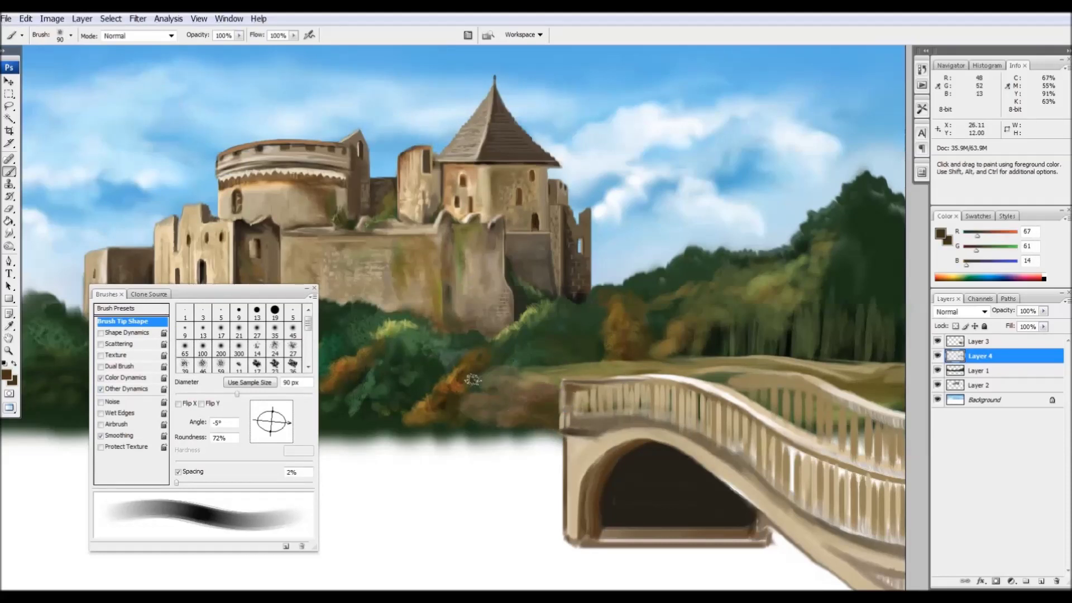
pyautogui.press('r')
pyautogui.keyDown('alt'); pyautogui.click(870, 385); pyautogui.keyUp('alt')
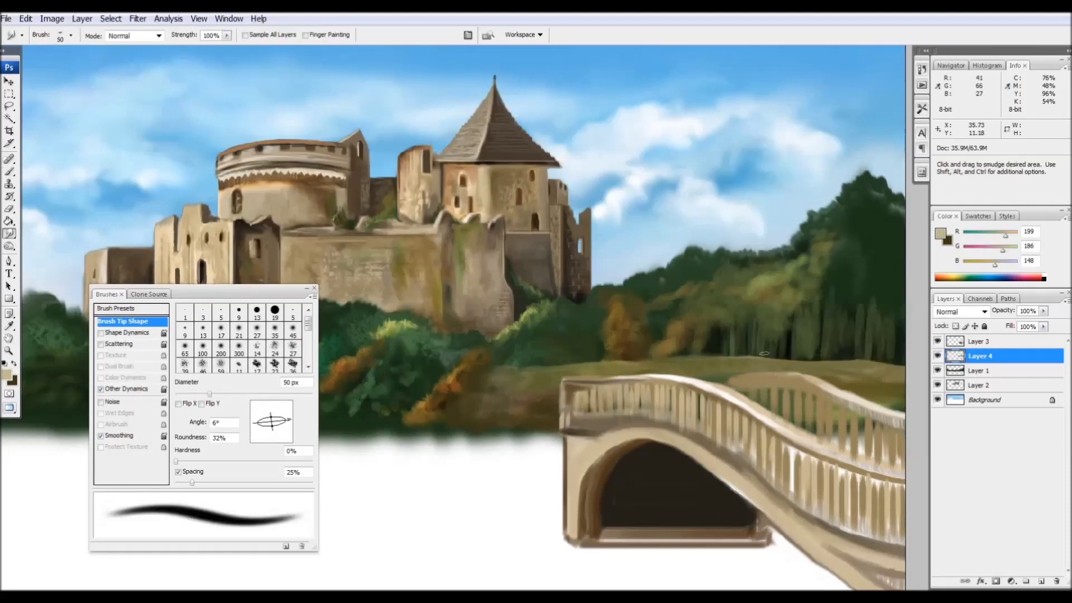
pyautogui.press('b')
pyautogui.keyDown('alt'); pyautogui.click(849, 335); pyautogui.keyUp('alt')
# On the bridge layer, halve the brush size and pick tan tones for the railing.
pyautogui.hotkey('alt', ']')
pyautogui.press('[')
pyautogui.press('[')
pyautogui.press('[')
pyautogui.keyDown('alt'); pyautogui.click(796, 449); pyautogui.keyUp('alt')
pyautogui.keyDown('alt'); pyautogui.click(793, 469); pyautogui.keyUp('alt')
pyautogui.press('r')
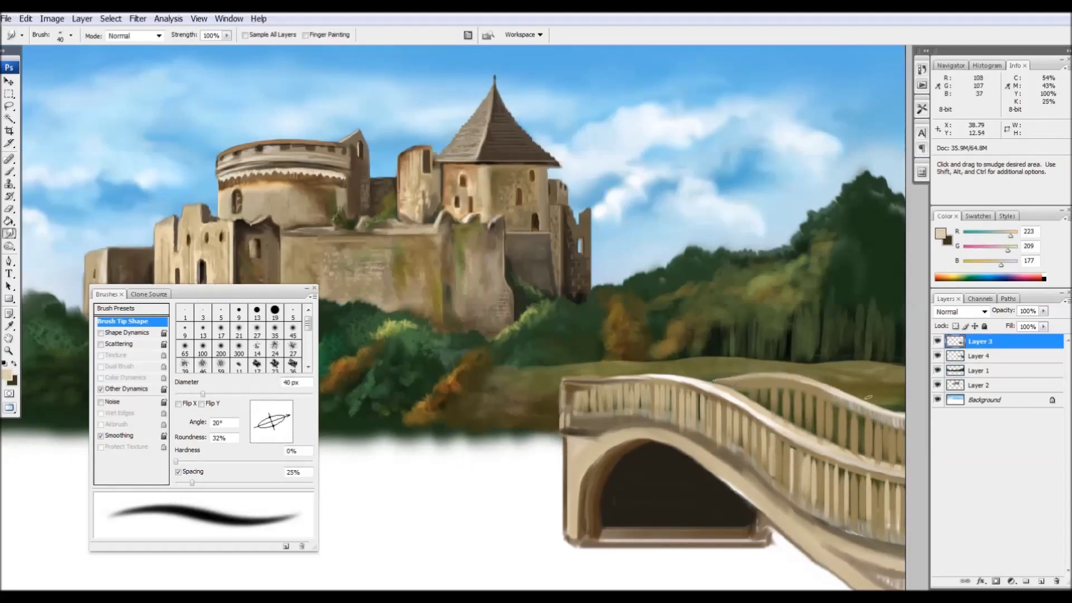
pyautogui.press('b')
# Smudge pale tan and cream highlights into the bridge railing details.
pyautogui.keyDown('alt'); pyautogui.click(817, 389); pyautogui.keyUp('alt')
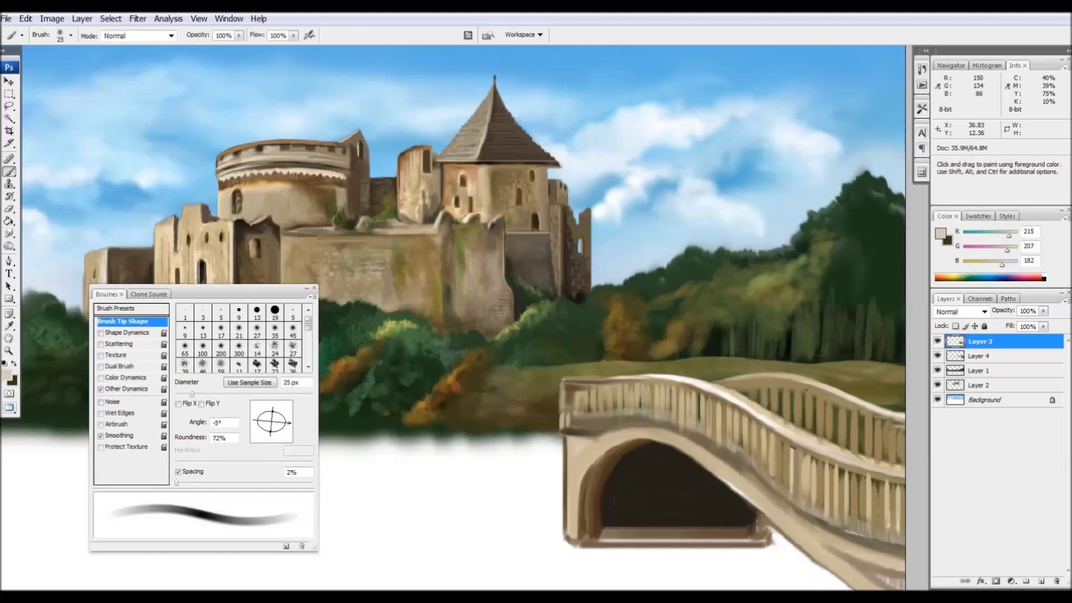
pyautogui.keyDown('alt'); pyautogui.click(819, 439); pyautogui.keyUp('alt')
pyautogui.press('r')
pyautogui.moveTo(729, 384); pyautogui.dragTo(777, 403)
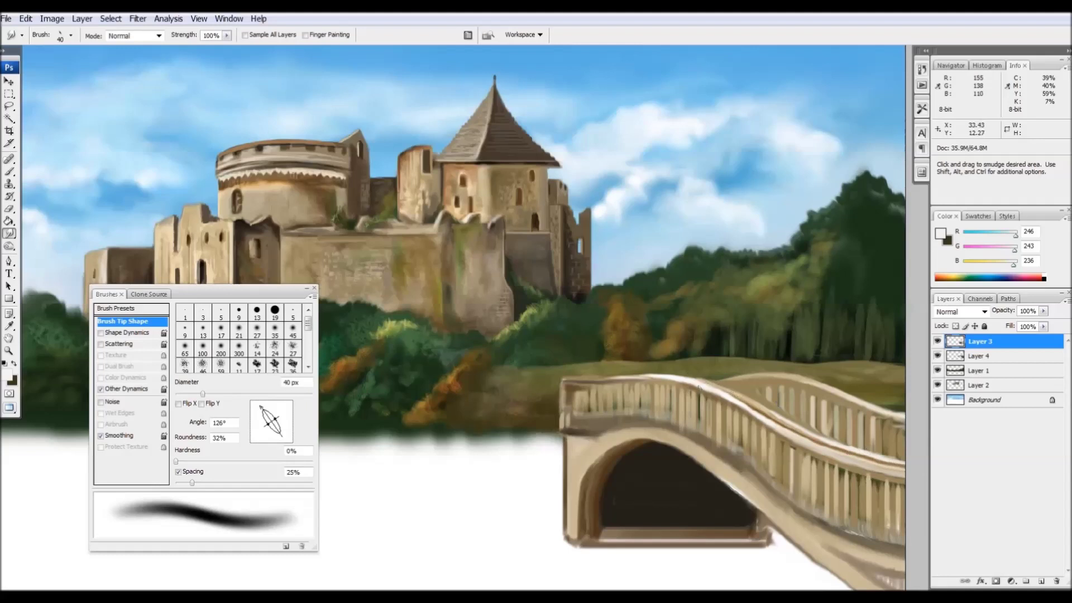
pyautogui.press('b')
pyautogui.keyDown('alt'); pyautogui.click(802, 420); pyautogui.keyUp('alt')
pyautogui.press('r')
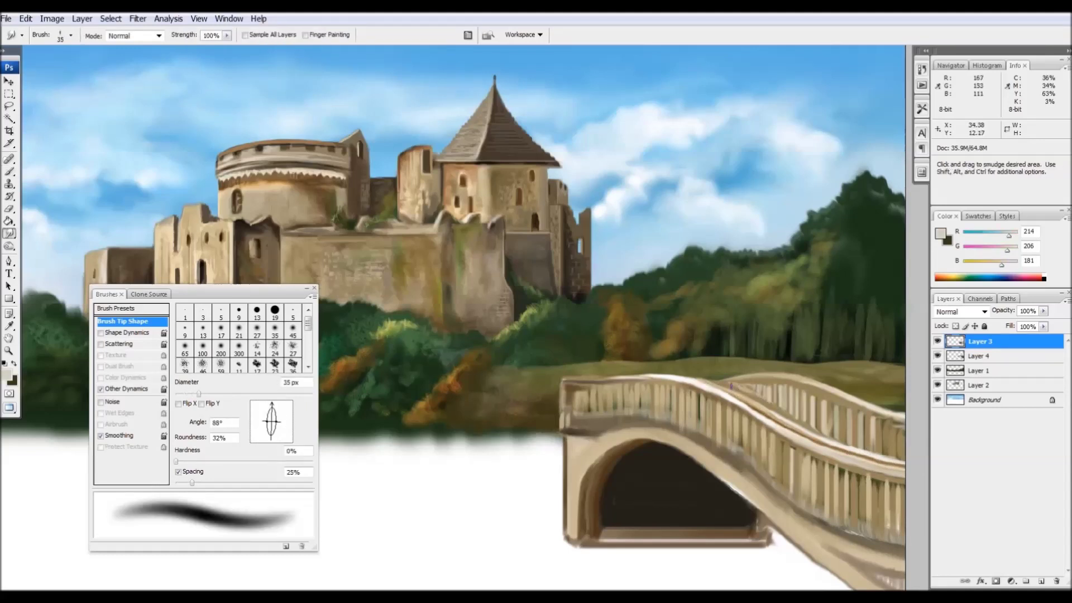
pyautogui.click(979, 356)
pyautogui.click(8, 373)
# Choose brown then dark green and paint dark green strokes near the bridge.
pyautogui.click(101, 378)
pyautogui.press('b')
pyautogui.click(7, 373)
pyautogui.click(383, 139)
pyautogui.click(123, 321)
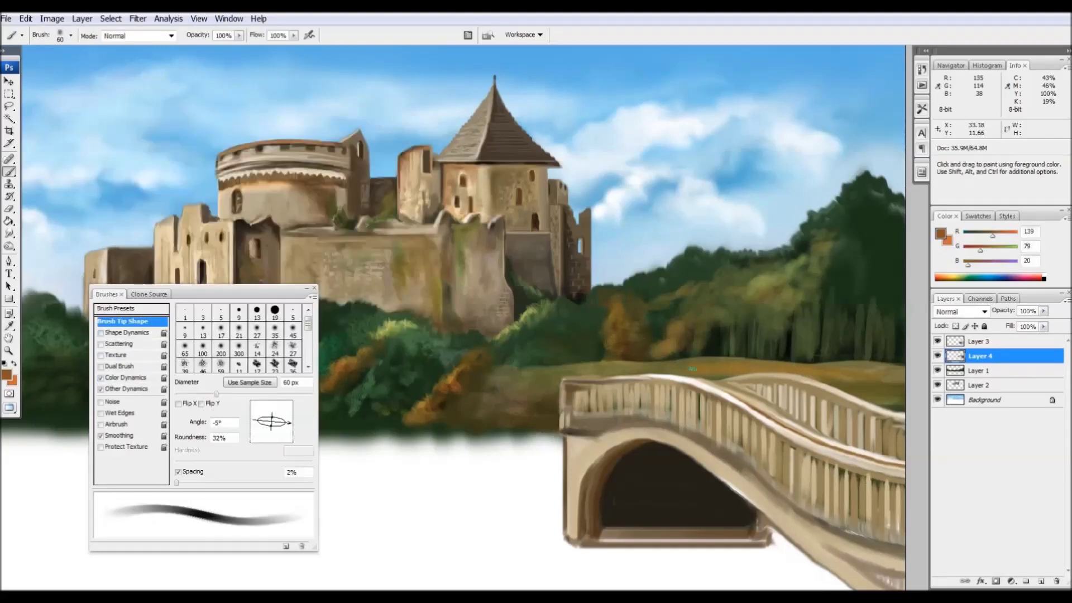
pyautogui.click(7, 373)
pyautogui.click(387, 145)
pyautogui.moveTo(777, 373); pyautogui.dragTo(848, 373)
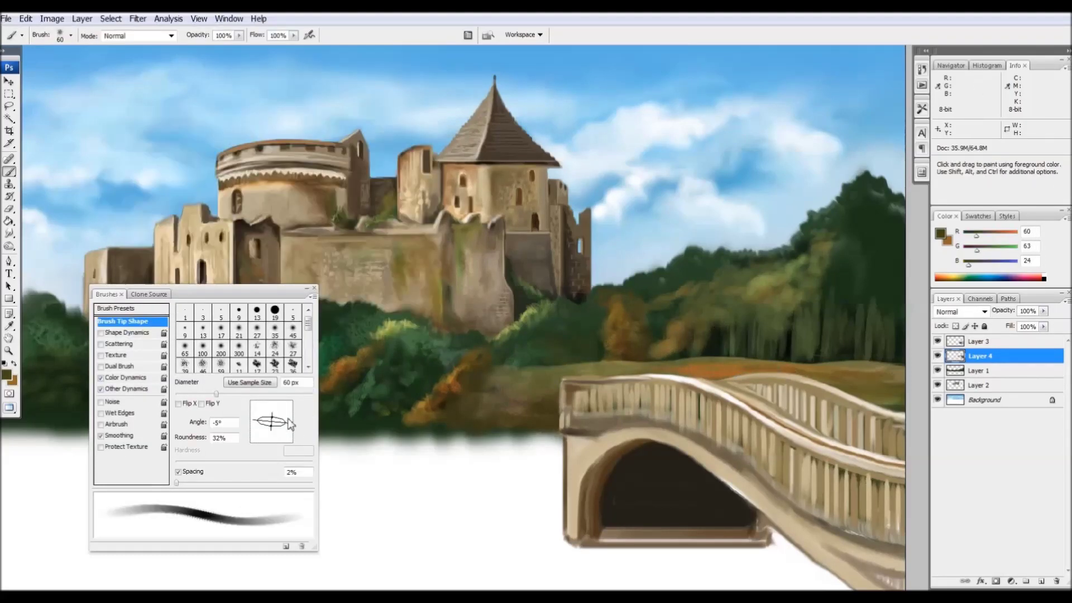
pyautogui.moveTo(291, 422); pyautogui.dragTo(272, 403)
# Paint yellow-olive and lighter olive strokes on the right-hand trees with an enlarged oval tip.
pyautogui.keyDown('alt'); pyautogui.click(846, 246); pyautogui.keyUp('alt')
pyautogui.moveTo(832, 263); pyautogui.dragTo(859, 240)
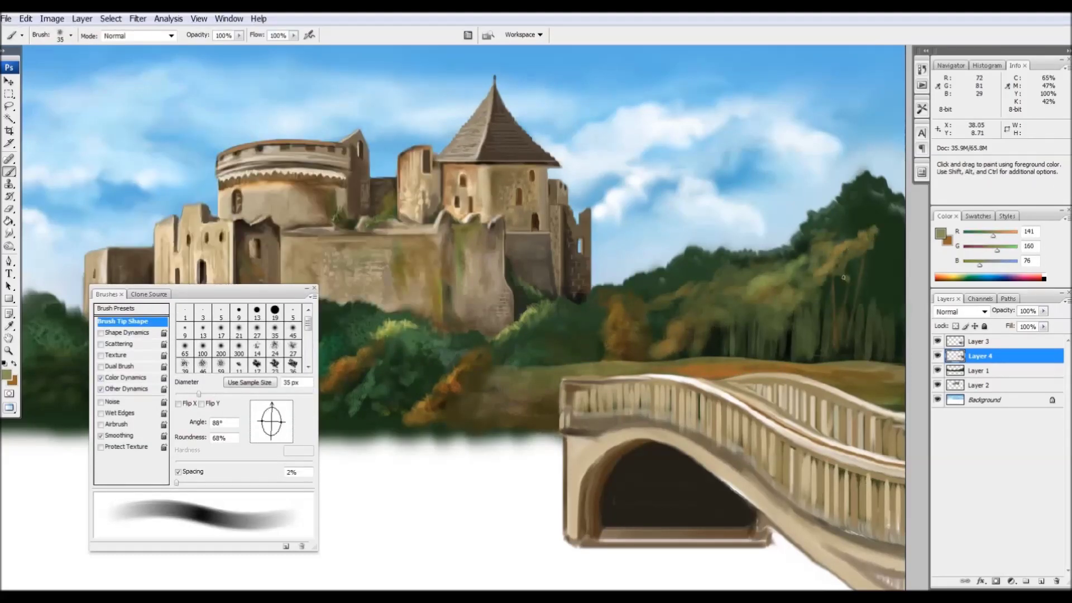
pyautogui.press(']')
pyautogui.press(']')
pyautogui.press(']')
pyautogui.moveTo(844, 285)
pyautogui.mouseDown()
pyautogui.moveTo(860, 234)
pyautogui.moveTo(893, 279)
pyautogui.mouseUp()
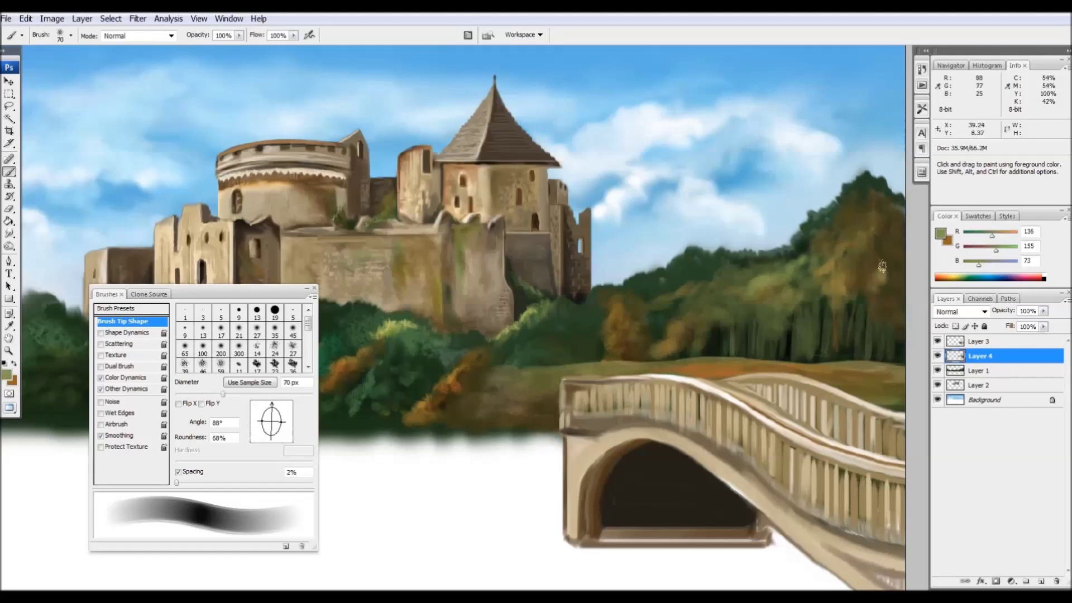
pyautogui.moveTo(272, 403); pyautogui.dragTo(286, 414)
pyautogui.click(256, 349)
pyautogui.moveTo(278, 435); pyautogui.dragTo(284, 416)
pyautogui.keyDown('alt'); pyautogui.click(837, 279); pyautogui.keyUp('alt')
pyautogui.moveTo(807, 282); pyautogui.dragTo(865, 276)
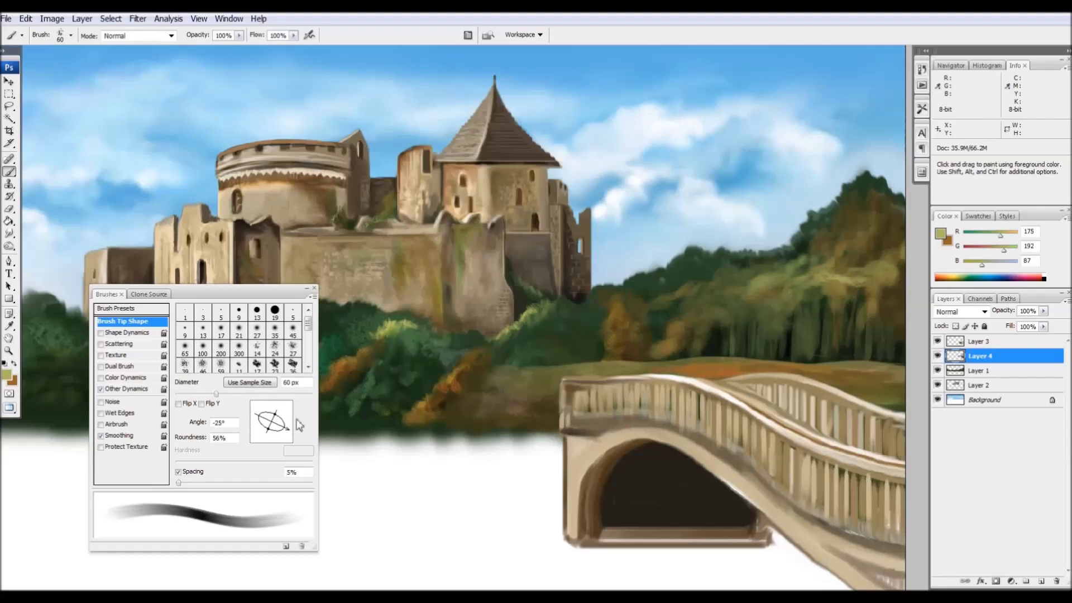
# Try olive and yellow-green tones with a smaller rotated tip and enable shape variation.
pyautogui.keyDown('alt'); pyautogui.click(840, 299); pyautogui.keyUp('alt')
pyautogui.keyDown('alt'); pyautogui.click(642, 285); pyautogui.keyUp('alt')
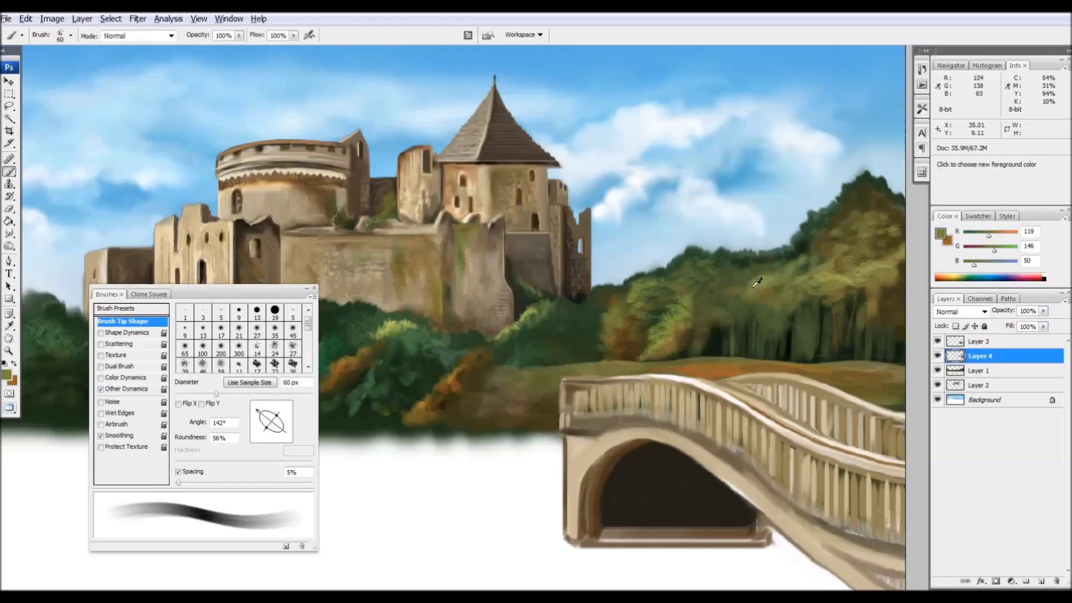
pyautogui.moveTo(290, 419); pyautogui.dragTo(267, 405)
pyautogui.press('[')
pyautogui.keyDown('alt'); pyautogui.click(774, 324); pyautogui.keyUp('alt')
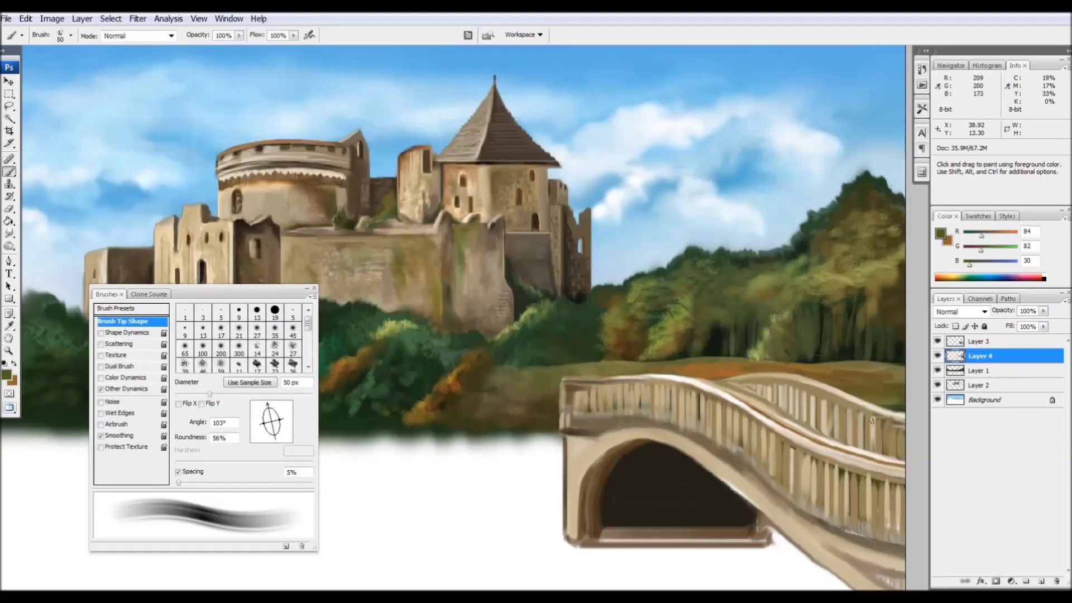
pyautogui.keyDown('alt'); pyautogui.click(900, 266); pyautogui.keyUp('alt')
pyautogui.keyDown('alt'); pyautogui.click(767, 299); pyautogui.keyUp('alt')
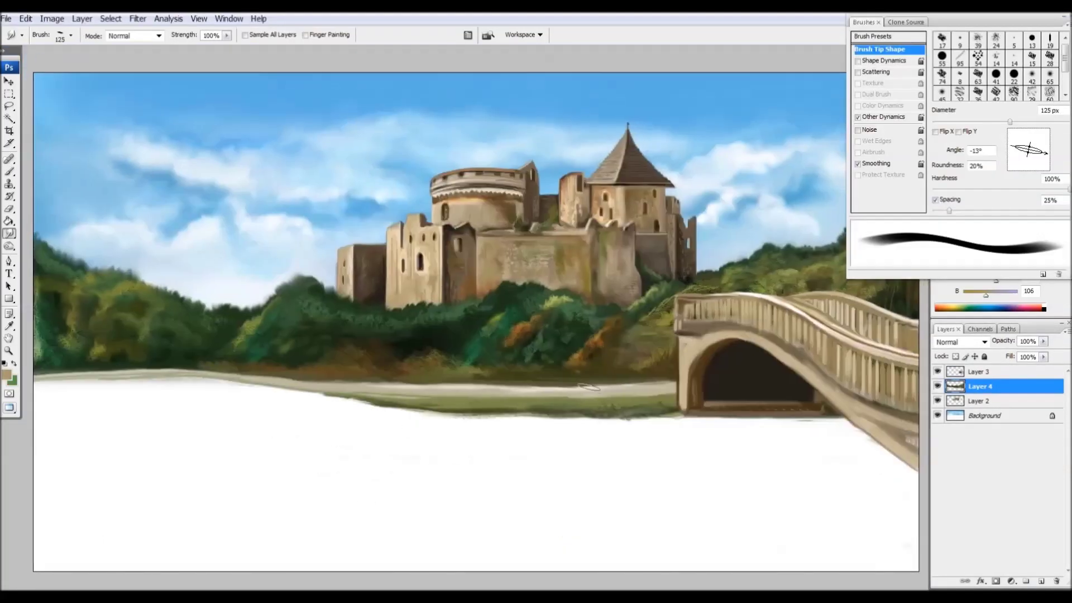
pyautogui.click(886, 60)
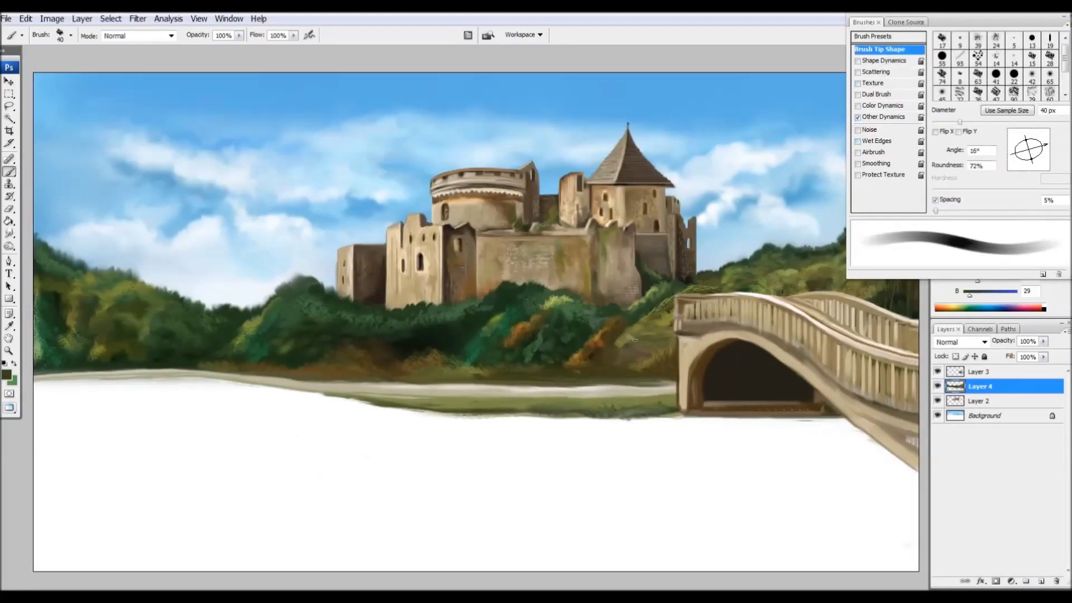
# Cycle through brush presets to a textured foliage tip and adjust its angle.
pyautogui.press('.')
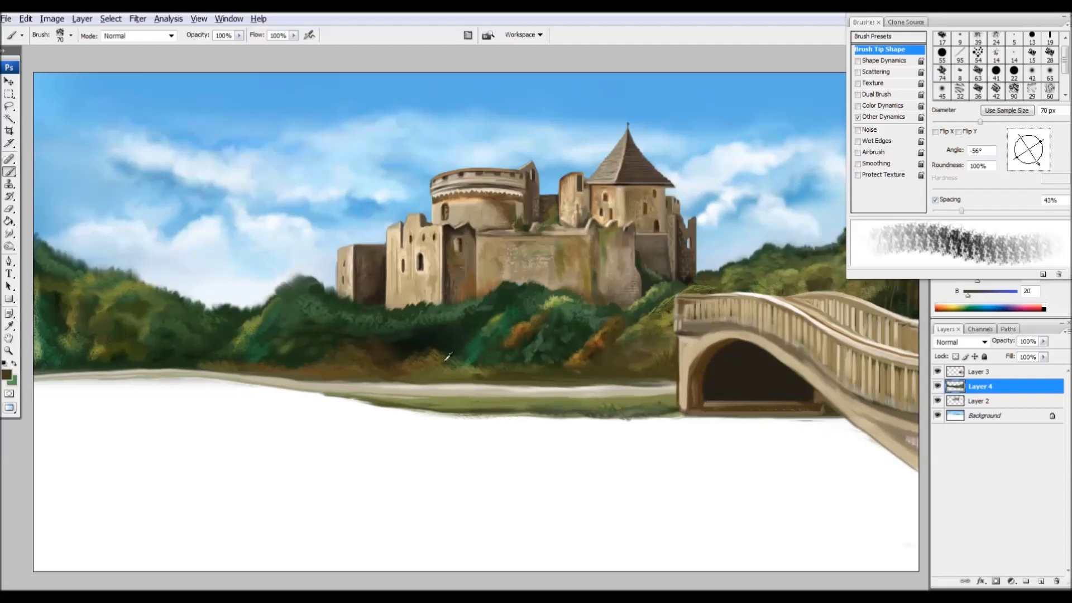
pyautogui.press('.')
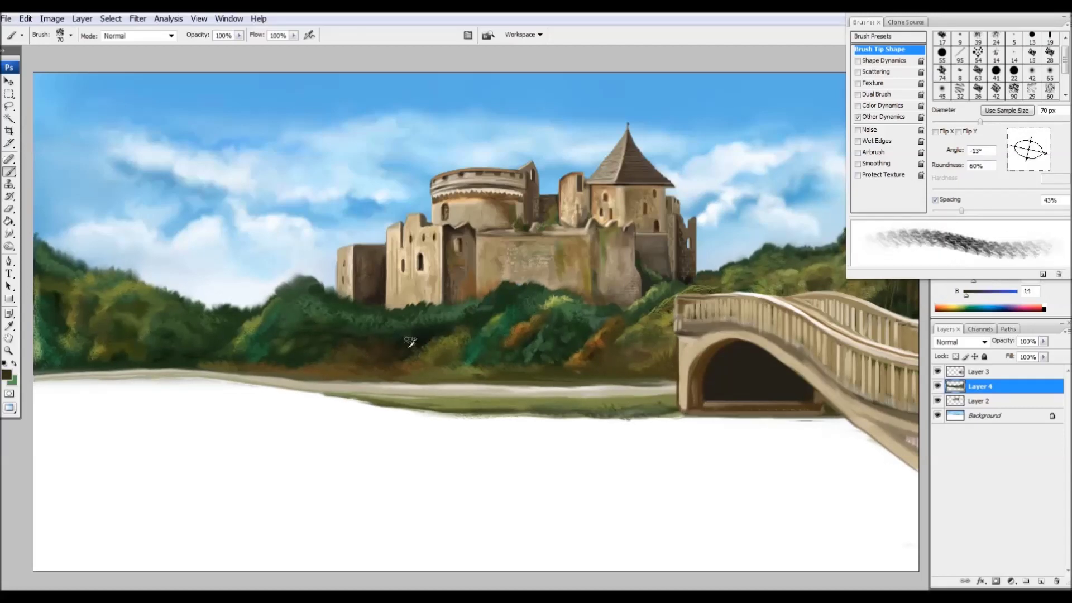
pyautogui.press('.')
pyautogui.press('.')
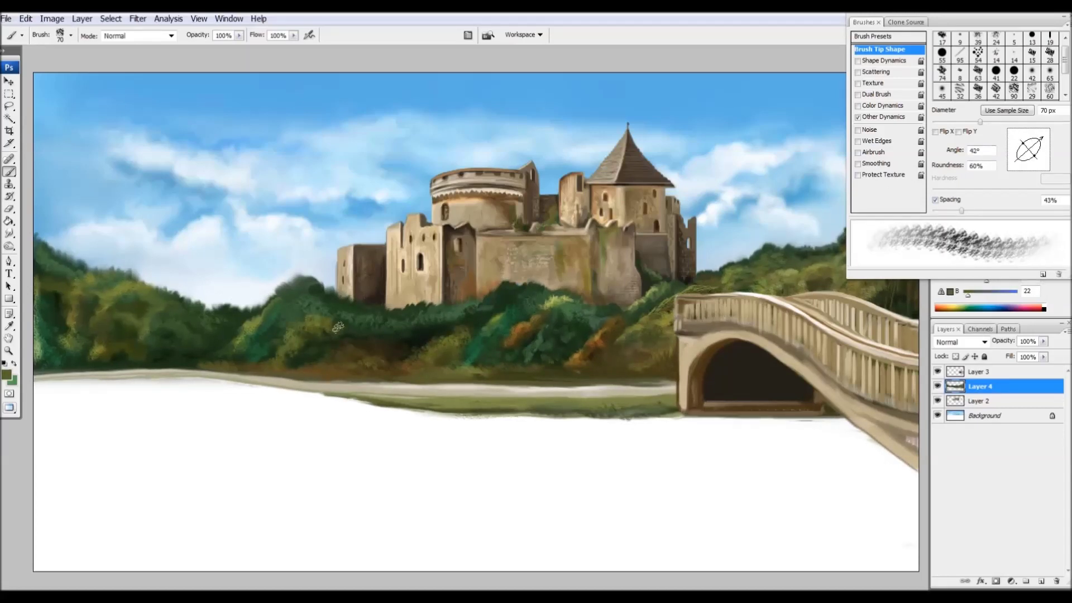
pyautogui.press('.')
pyautogui.press('.')
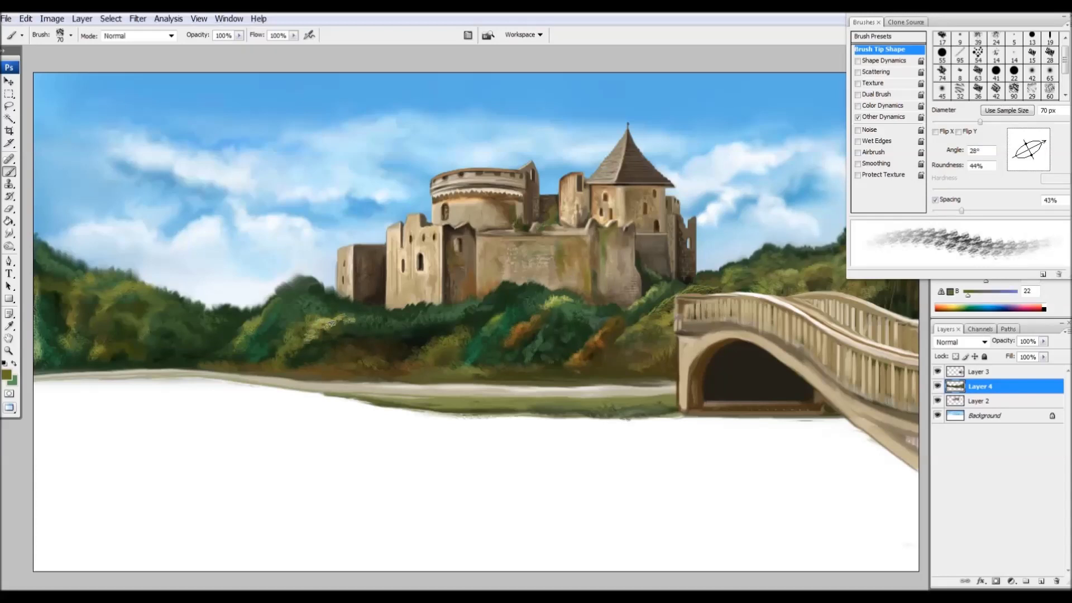
pyautogui.press('.')
pyautogui.press('.')
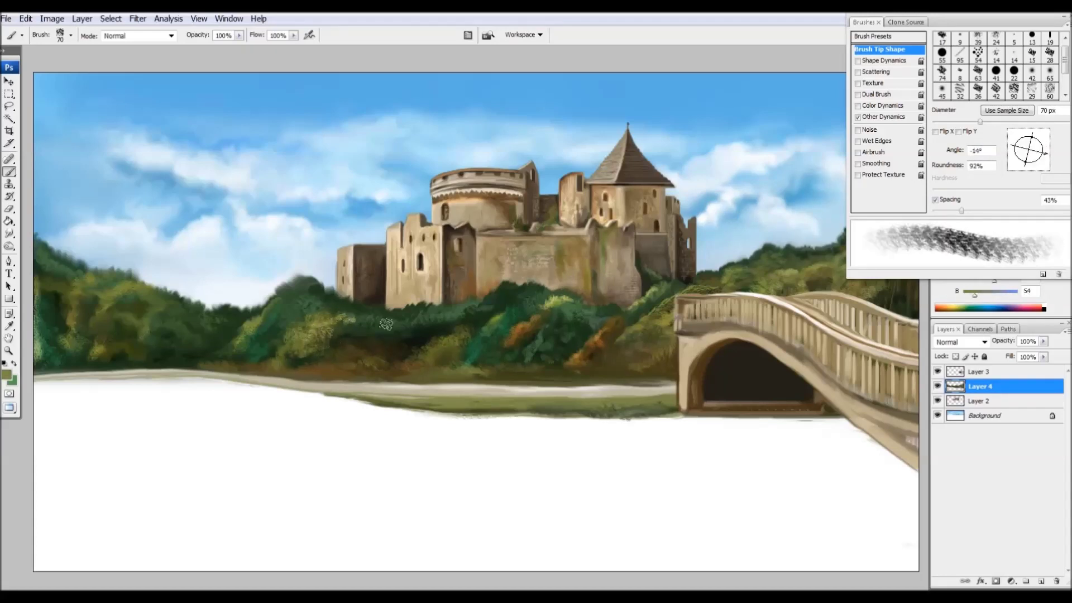
pyautogui.press('.')
pyautogui.press('.')
pyautogui.press('.')
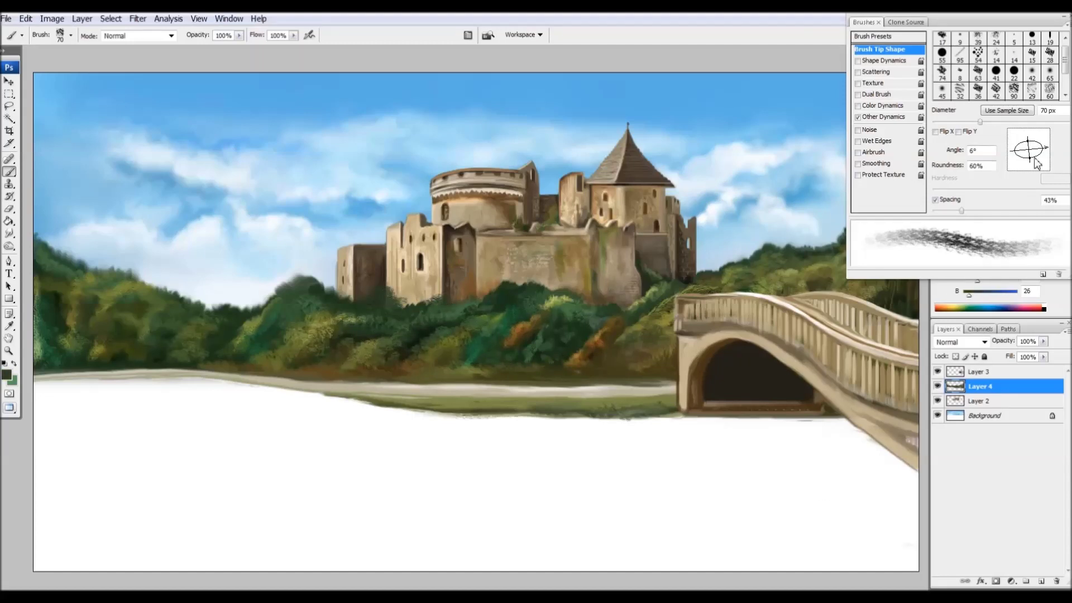
pyautogui.moveTo(1036, 162); pyautogui.dragTo(1037, 136)
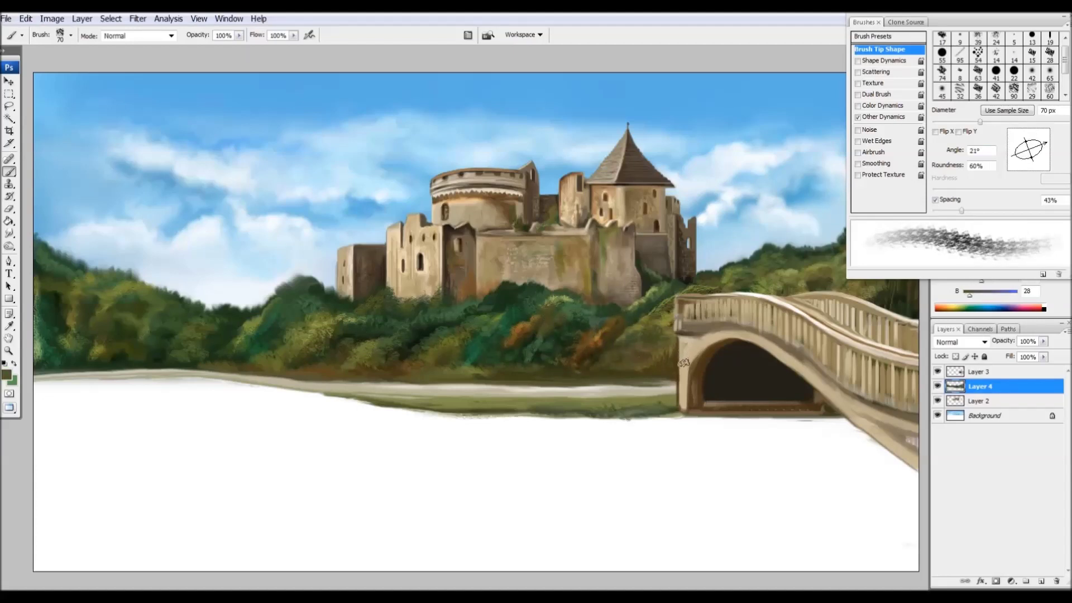
# Show rulers and paint dark green and olive foliage at the foot of the bridge.
pyautogui.press('r')
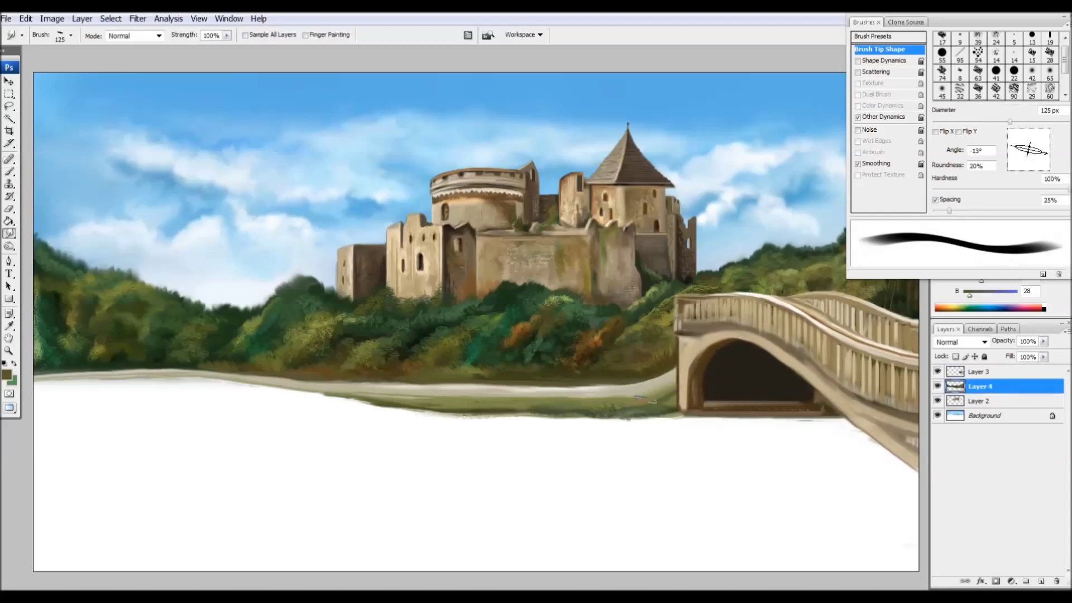
pyautogui.hotkey('ctrl', 'r')
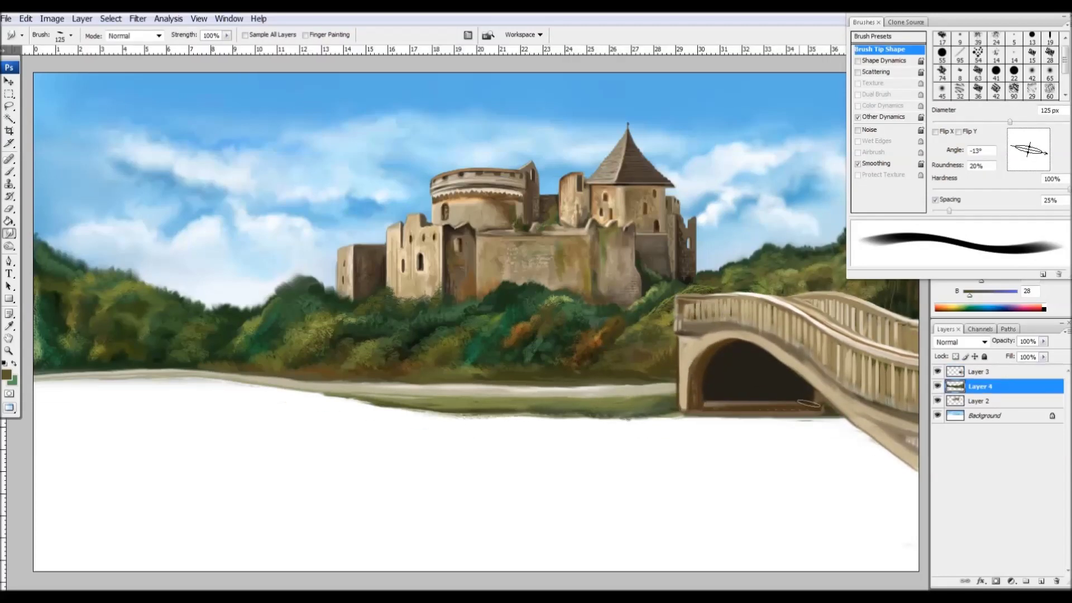
pyautogui.press('b')
pyautogui.keyDown('alt'); pyautogui.click(692, 294); pyautogui.keyUp('alt')
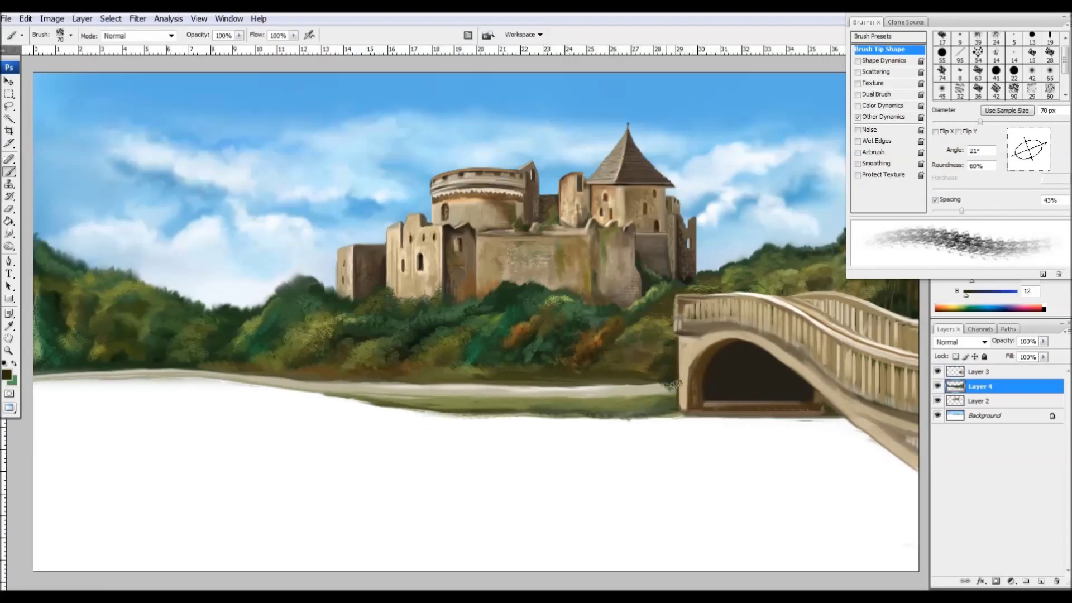
pyautogui.keyDown('alt'); pyautogui.click(635, 389); pyautogui.keyUp('alt')
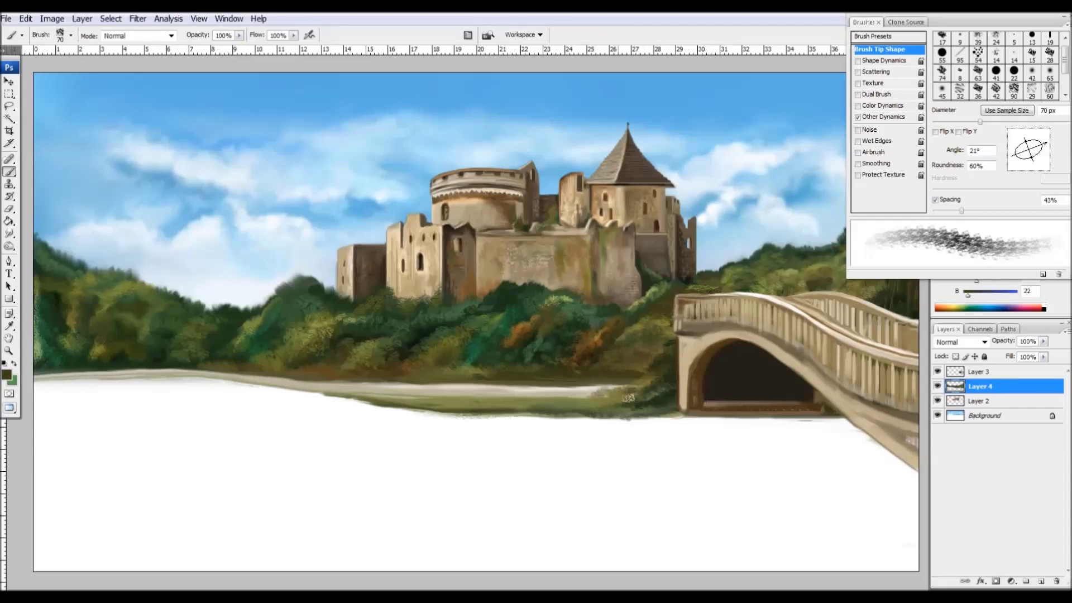
pyautogui.moveTo(635, 392); pyautogui.dragTo(619, 385)
# Blend the foliage with Smudge and Dodge, then pick a large smooth brush and add a new layer.
pyautogui.press('r')
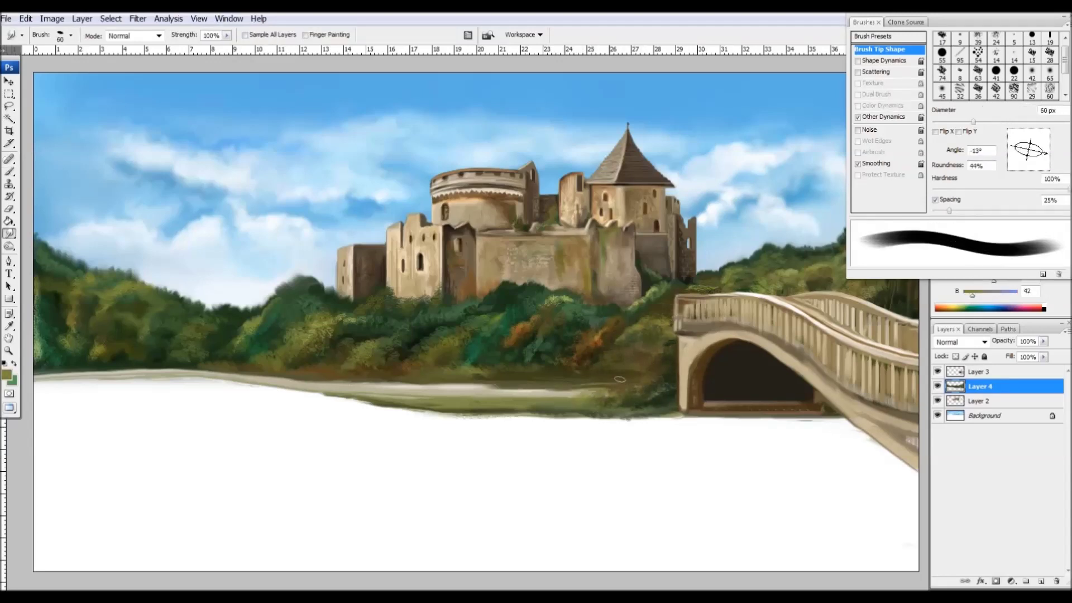
pyautogui.press('o')
pyautogui.hotkey('alt', ']')
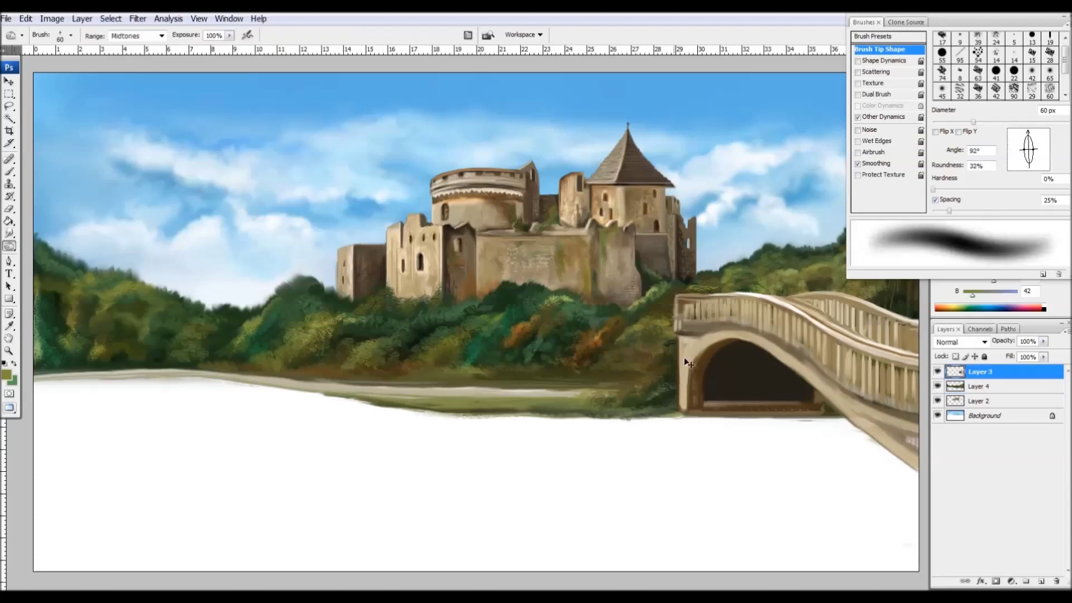
pyautogui.press('r')
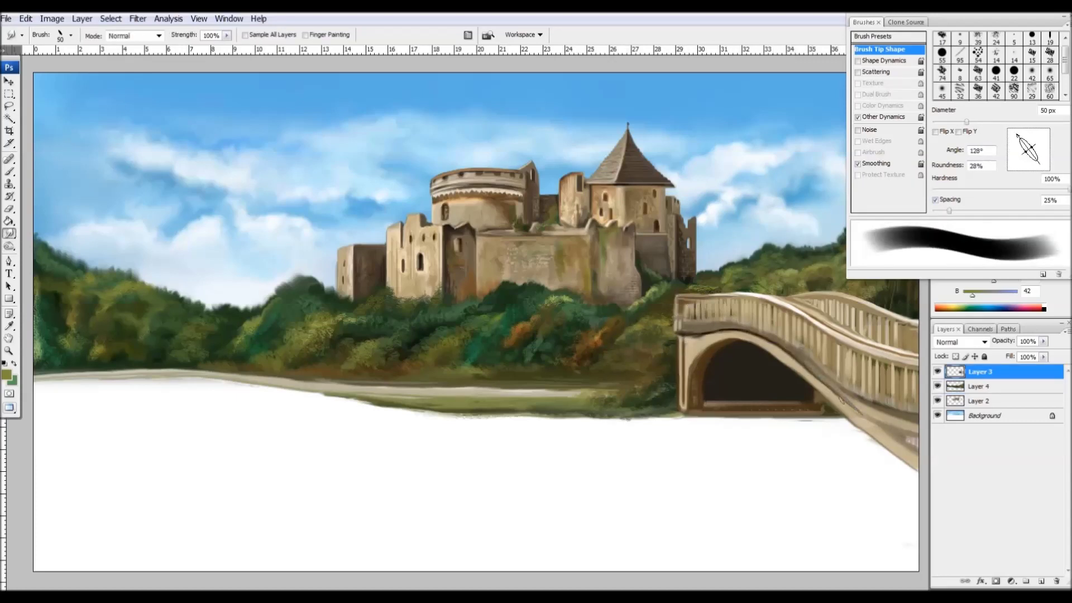
pyautogui.hotkey('alt', '[')
pyautogui.press('b')
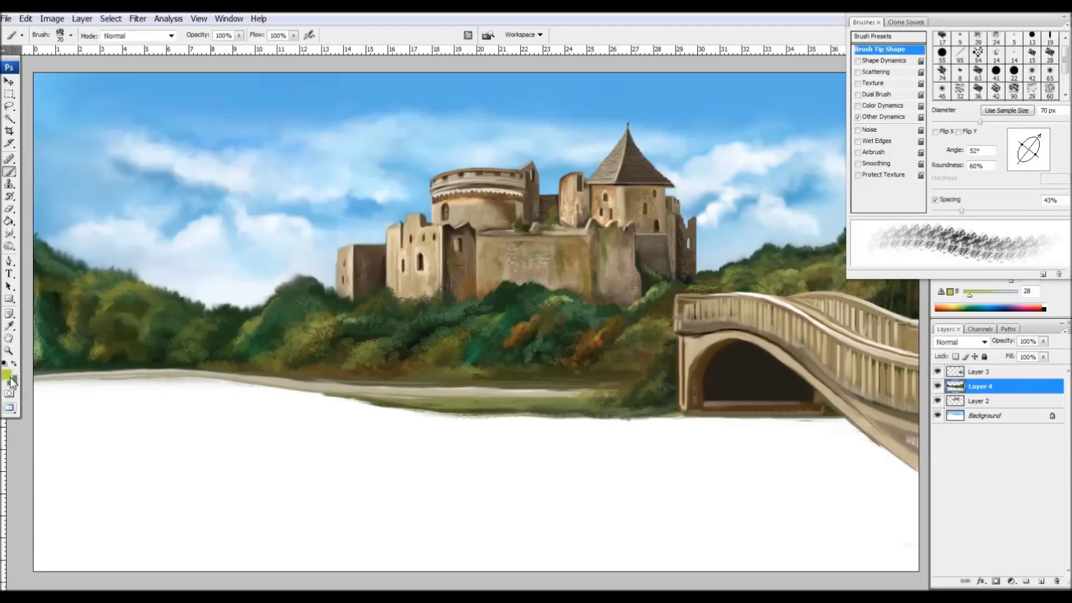
pyautogui.press('.')
pyautogui.press('.')
pyautogui.press('.')
pyautogui.press('.')
pyautogui.click(1040, 583)
# Block in brown rock masses along the bottom right and smear them leftward.
pyautogui.moveTo(642, 569)
pyautogui.mouseDown()
pyautogui.moveTo(743, 538)
pyautogui.moveTo(793, 544)
pyautogui.mouseUp()
pyautogui.moveTo(692, 566); pyautogui.dragTo(915, 503)
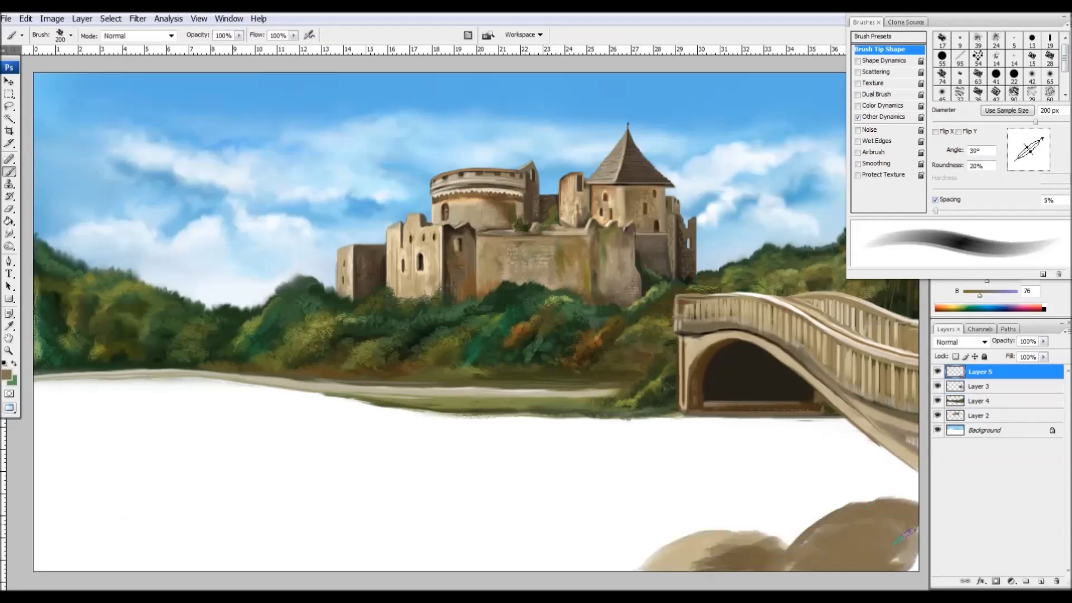
pyautogui.moveTo(827, 517); pyautogui.dragTo(915, 563)
pyautogui.press('r')
pyautogui.moveTo(866, 540); pyautogui.dragTo(619, 561)
pyautogui.press('o')
pyautogui.press('r')
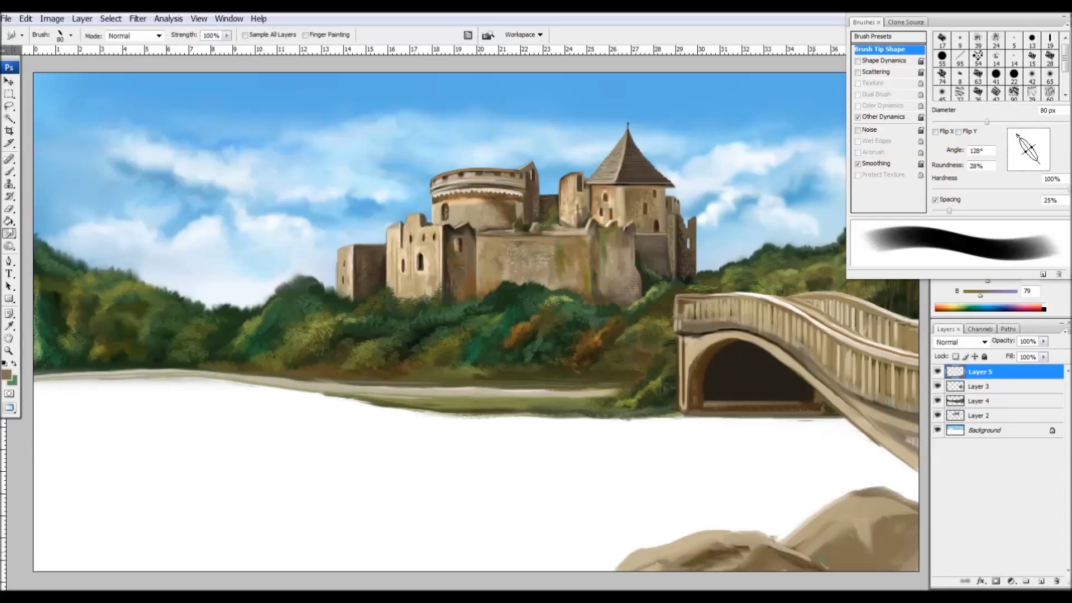
pyautogui.press('b')
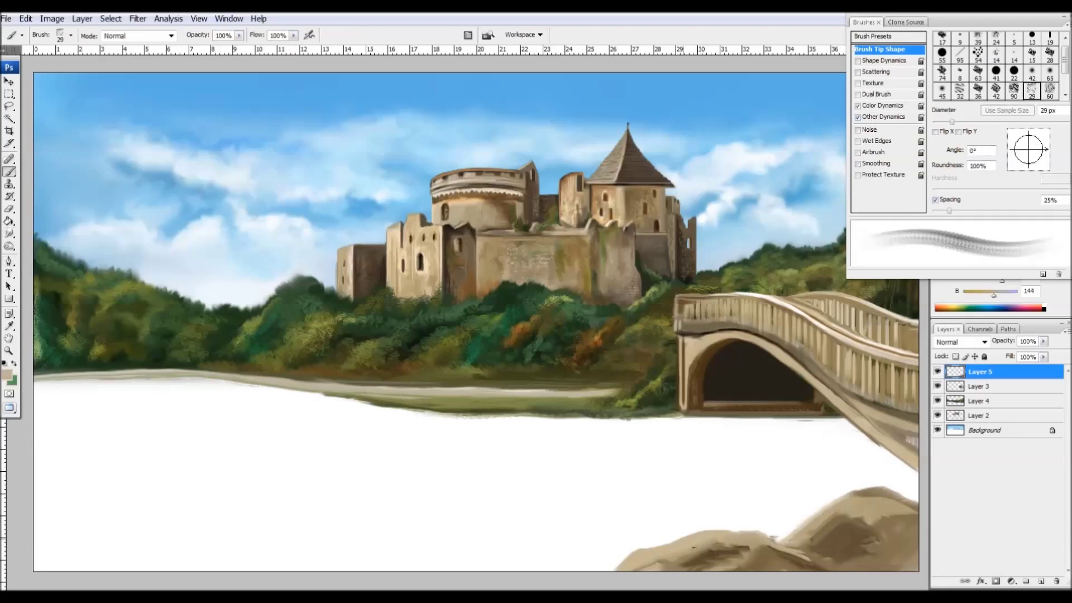
# Smudge the boulders into shape, stretching them left and smoothing ridges, peaks and lower surfaces.
pyautogui.press('o')
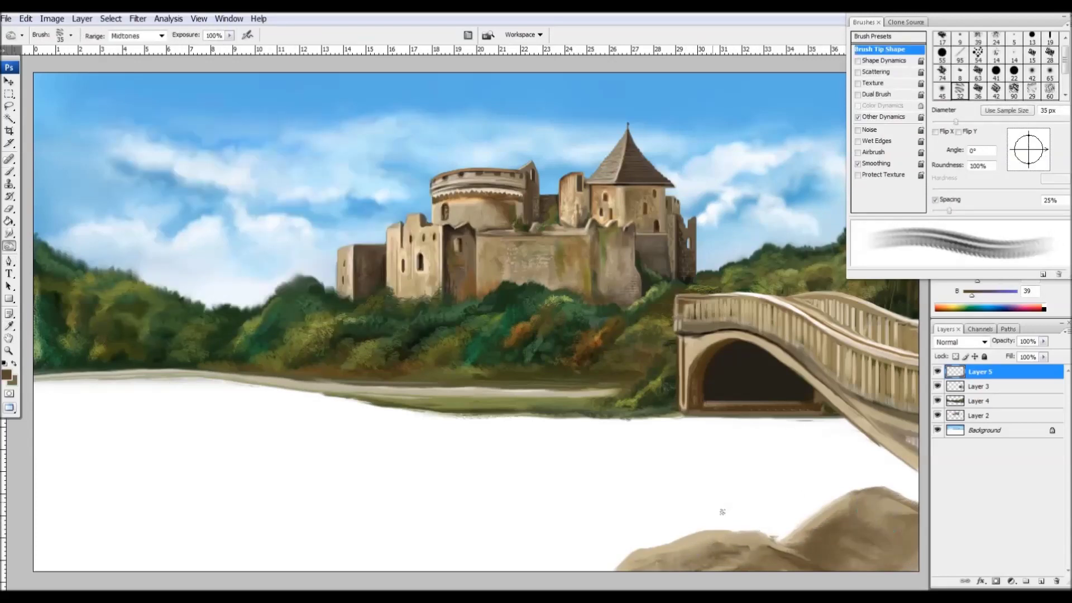
pyautogui.press('r')
pyautogui.moveTo(843, 530); pyautogui.dragTo(586, 564)
pyautogui.moveTo(648, 530); pyautogui.dragTo(720, 547)
pyautogui.moveTo(614, 558)
pyautogui.mouseDown()
pyautogui.moveTo(726, 519)
pyautogui.moveTo(700, 513)
pyautogui.mouseUp()
pyautogui.moveTo(776, 536)
pyautogui.mouseDown()
pyautogui.moveTo(871, 516)
pyautogui.moveTo(847, 529)
pyautogui.mouseUp()
pyautogui.moveTo(675, 542)
pyautogui.mouseDown()
pyautogui.moveTo(659, 561)
pyautogui.moveTo(676, 555)
pyautogui.mouseUp()
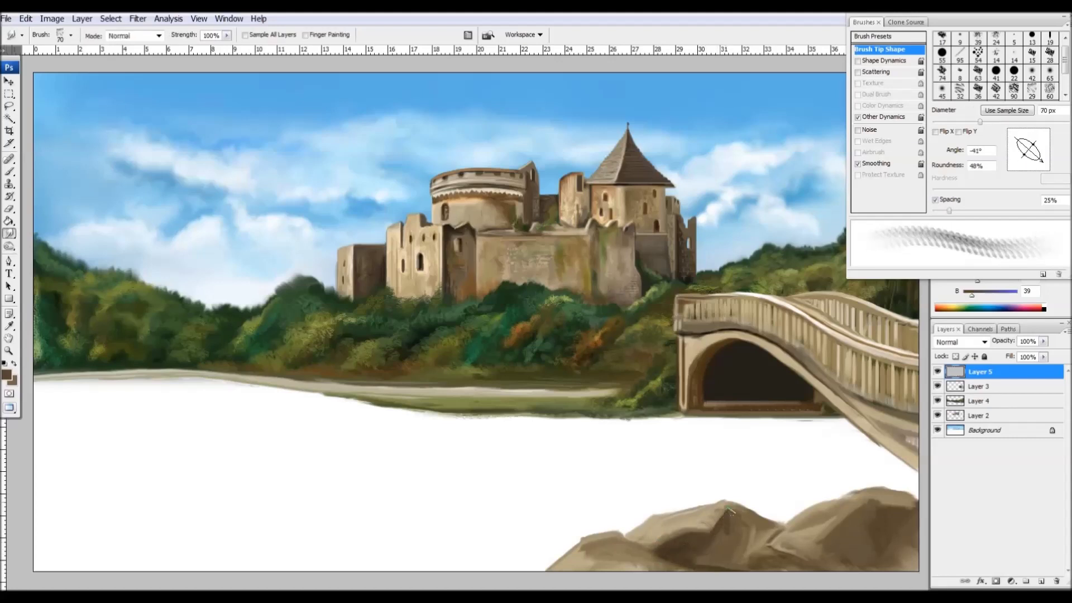
pyautogui.moveTo(847, 489)
pyautogui.mouseDown()
pyautogui.moveTo(790, 530)
pyautogui.moveTo(784, 563)
pyautogui.moveTo(846, 511)
pyautogui.mouseUp()
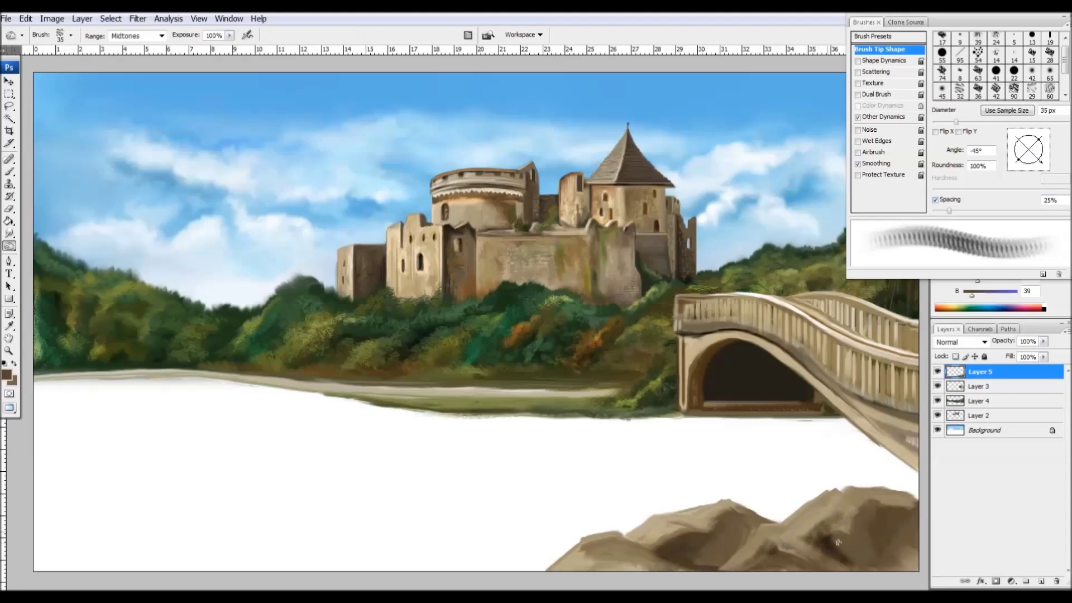
pyautogui.moveTo(818, 559); pyautogui.dragTo(907, 566)
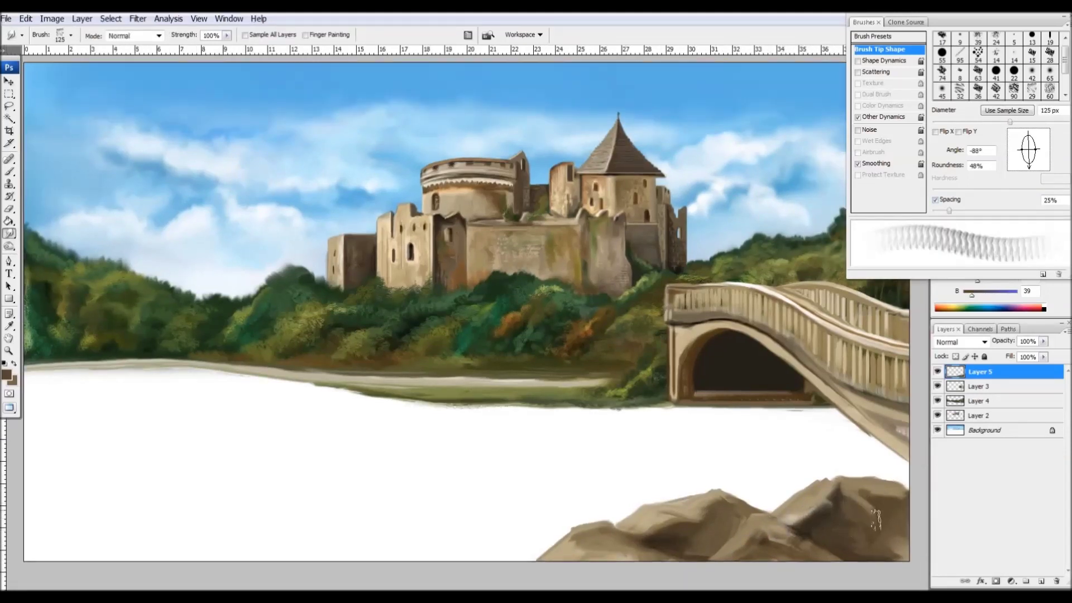
pyautogui.moveTo(737, 502)
pyautogui.mouseDown()
pyautogui.moveTo(692, 553)
pyautogui.moveTo(758, 532)
pyautogui.mouseUp()
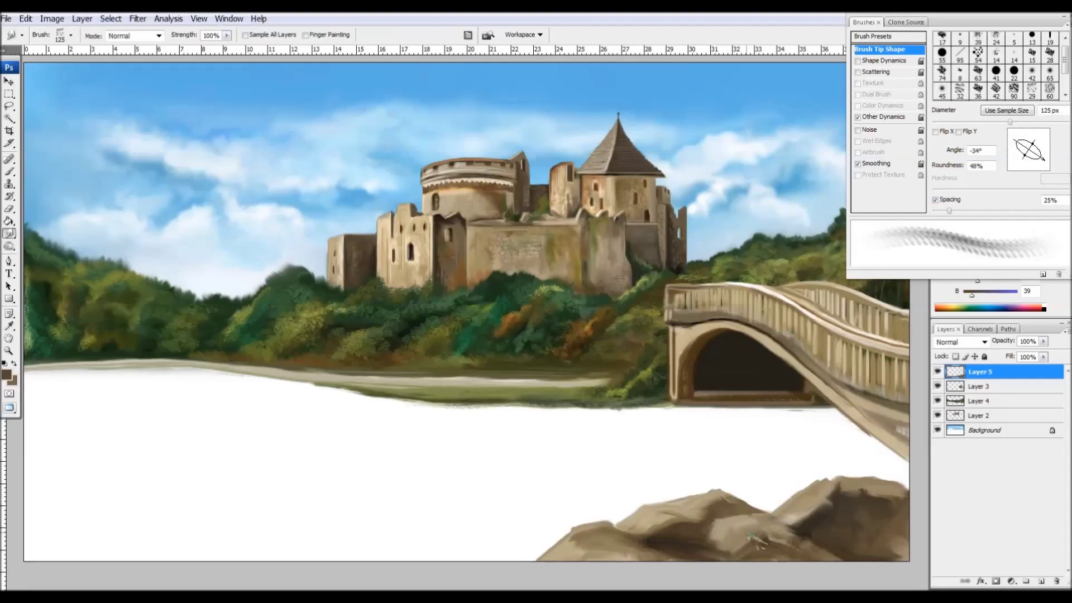
pyautogui.keyDown('ctrl'); pyautogui.click(384, 365); pyautogui.keyUp('ctrl')
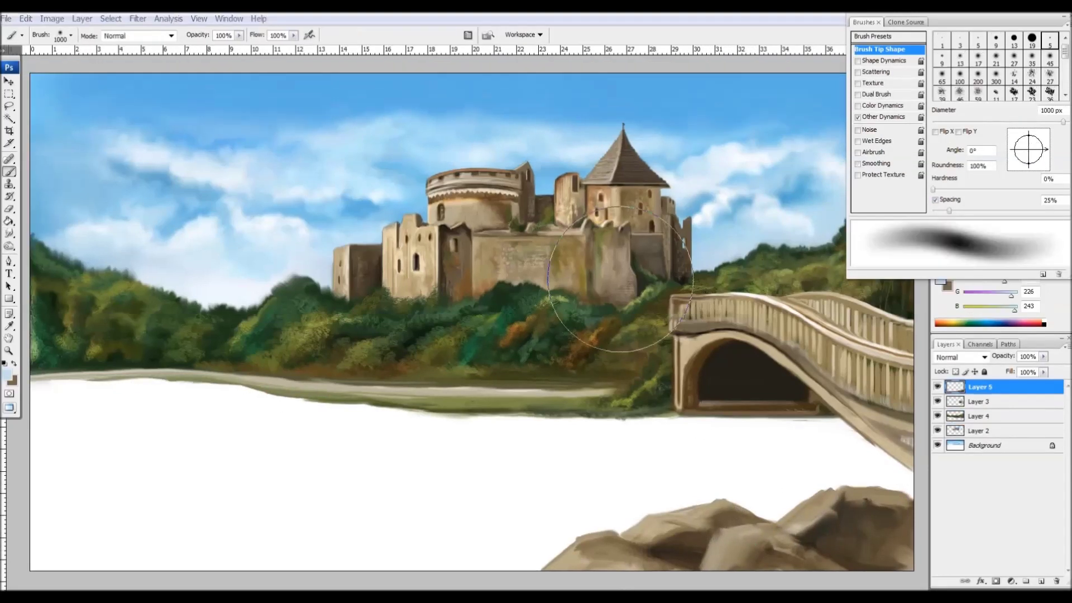
# Add Layer 6 and paint black bush shapes over the foreground rocks.
pyautogui.click(959, 92)
pyautogui.click(1041, 581)
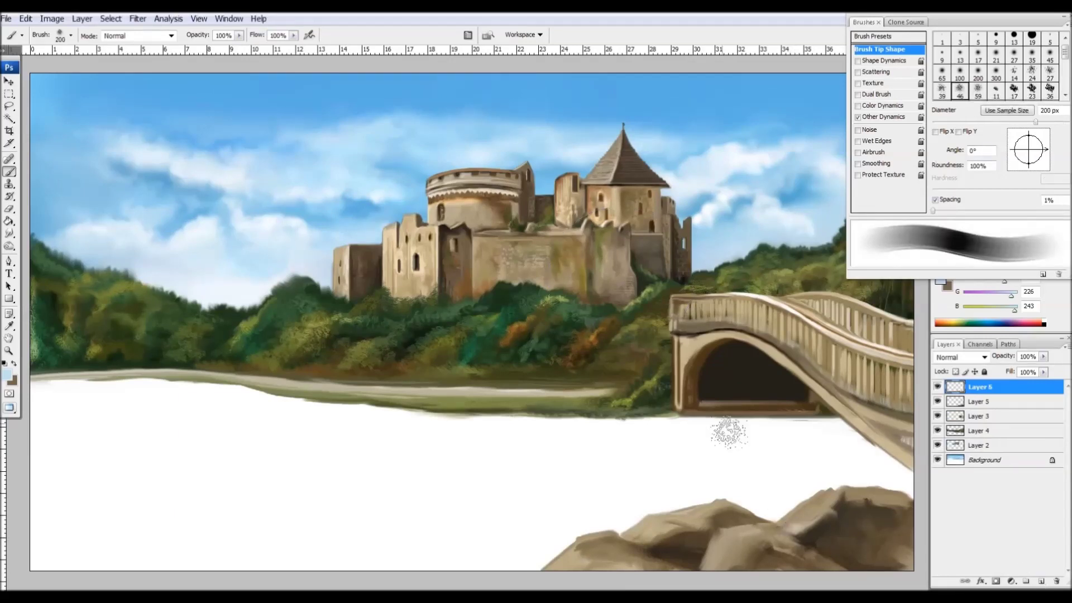
pyautogui.press('[')
pyautogui.moveTo(843, 544)
pyautogui.mouseDown()
pyautogui.moveTo(814, 536)
pyautogui.moveTo(893, 553)
pyautogui.mouseUp()
pyautogui.click(887, 117)
pyautogui.moveTo(720, 547)
pyautogui.mouseDown()
pyautogui.moveTo(675, 539)
pyautogui.moveTo(759, 480)
pyautogui.moveTo(754, 495)
pyautogui.mouseUp()
# Use a smaller preset with pen-pressure opacity to paint black foliage on the left rock.
pyautogui.rightClick(907, 59)
pyautogui.doubleClick(968, 75)
pyautogui.click(1031, 57)
pyautogui.click(991, 72)
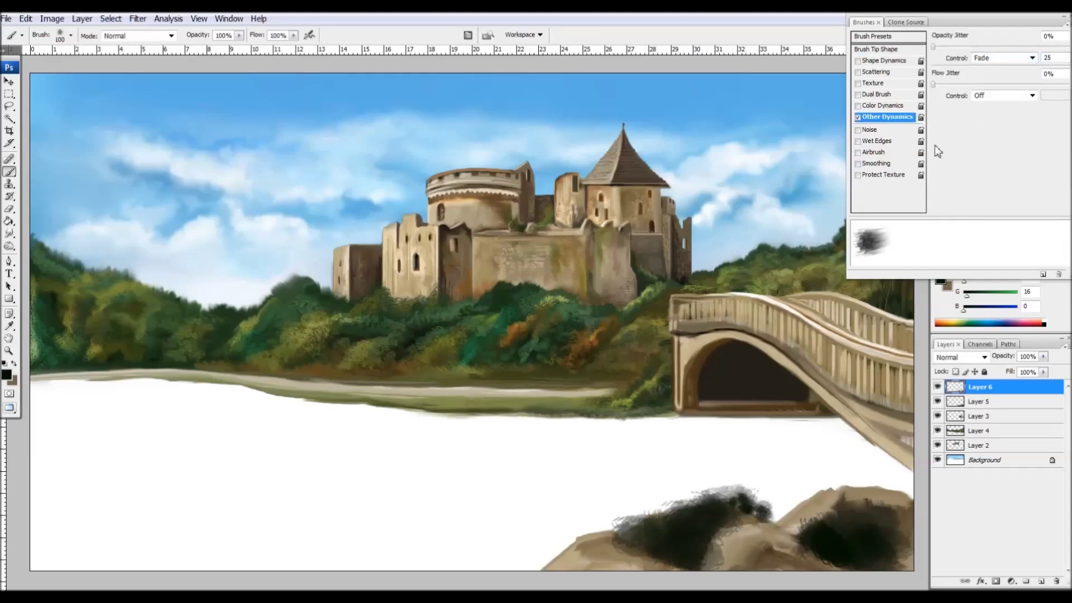
pyautogui.click(1031, 57)
pyautogui.click(993, 79)
pyautogui.moveTo(714, 541); pyautogui.dragTo(781, 508)
pyautogui.moveTo(709, 566); pyautogui.dragTo(735, 559)
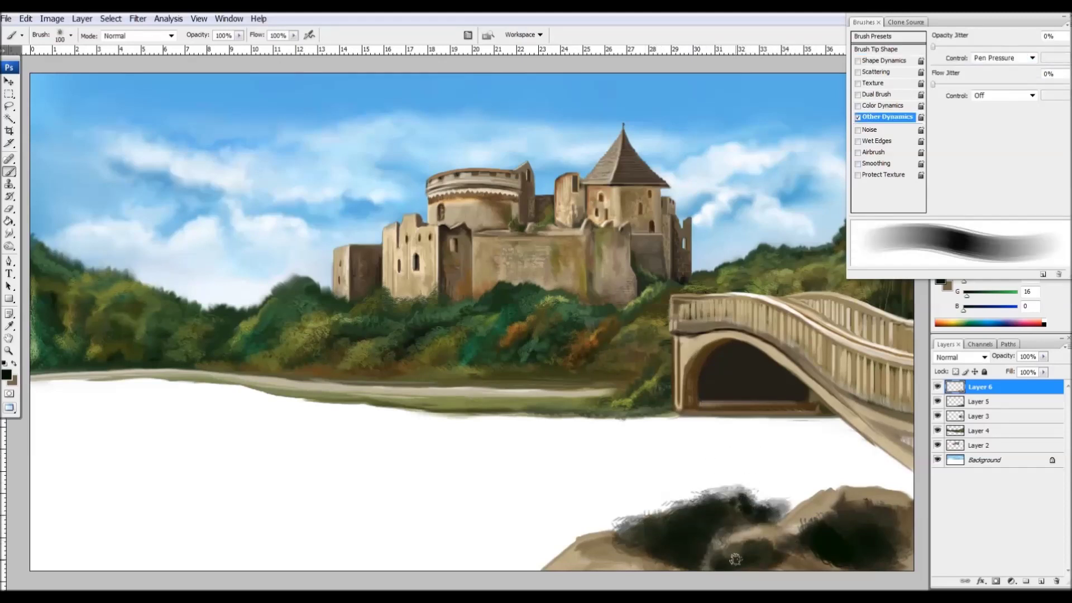
# Add Layer 7 for right-rock foliage, then extend Layer 6's bushes left and higher.
pyautogui.click(1042, 582)
pyautogui.press(']')
pyautogui.press(']')
pyautogui.press(']')
pyautogui.moveTo(916, 502); pyautogui.dragTo(815, 480)
pyautogui.moveTo(915, 430)
pyautogui.mouseDown()
pyautogui.moveTo(773, 512)
pyautogui.moveTo(676, 500)
pyautogui.mouseUp()
pyautogui.hotkey('alt', '[')
pyautogui.click(879, 49)
pyautogui.moveTo(803, 483)
pyautogui.mouseDown()
pyautogui.moveTo(658, 502)
pyautogui.moveTo(603, 536)
pyautogui.mouseUp()
pyautogui.moveTo(748, 474)
pyautogui.mouseDown()
pyautogui.moveTo(681, 530)
pyautogui.moveTo(815, 464)
pyautogui.mouseUp()
# Erase excess black strokes on the right rock and grow bushes up the bridge's right pier.
pyautogui.press('e')
pyautogui.moveTo(894, 503); pyautogui.dragTo(826, 558)
pyautogui.moveTo(910, 570); pyautogui.dragTo(803, 525)
pyautogui.hotkey('alt', ']')
pyautogui.press('b')
pyautogui.moveTo(871, 452)
pyautogui.mouseDown()
pyautogui.moveTo(832, 469)
pyautogui.moveTo(905, 397)
pyautogui.moveTo(915, 413)
pyautogui.moveTo(909, 400)
pyautogui.moveTo(838, 458)
pyautogui.mouseUp()
pyautogui.moveTo(865, 407); pyautogui.dragTo(792, 486)
pyautogui.moveTo(907, 357); pyautogui.dragTo(890, 405)
pyautogui.press('[')
pyautogui.press('[')
pyautogui.press('[')
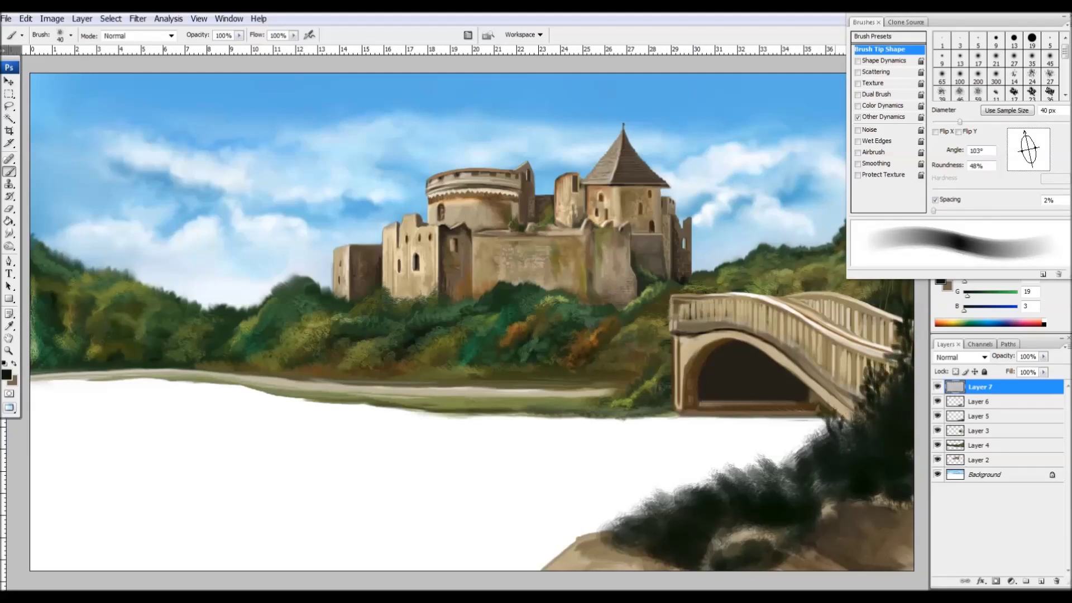
# Paint green grass strokes with a fine grass brush over the lower-right bushes.
pyautogui.press('[')
pyautogui.press('[')
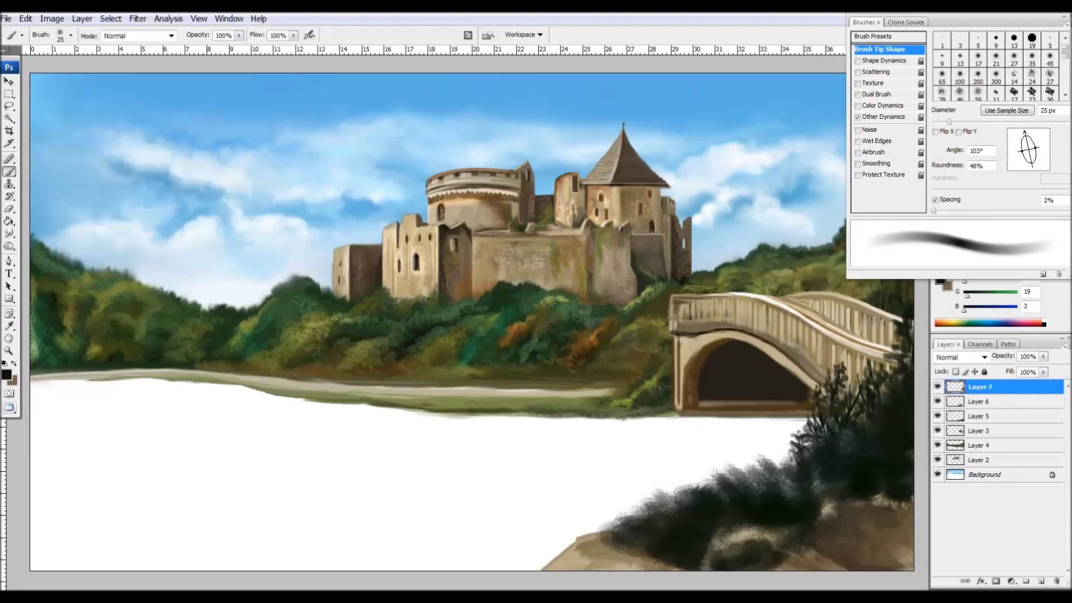
pyautogui.moveTo(1024, 133)
pyautogui.mouseDown()
pyautogui.moveTo(1029, 143)
pyautogui.moveTo(698, 499)
pyautogui.moveTo(617, 544)
pyautogui.moveTo(748, 480)
pyautogui.moveTo(790, 482)
pyautogui.mouseUp()
pyautogui.moveTo(667, 547); pyautogui.dragTo(804, 466)
# Create Layer 8 above Layer 7 and make it the active layer.
pyautogui.hotkey('ctrl', 'shift', 'alt', 'n')
pyautogui.press('v')
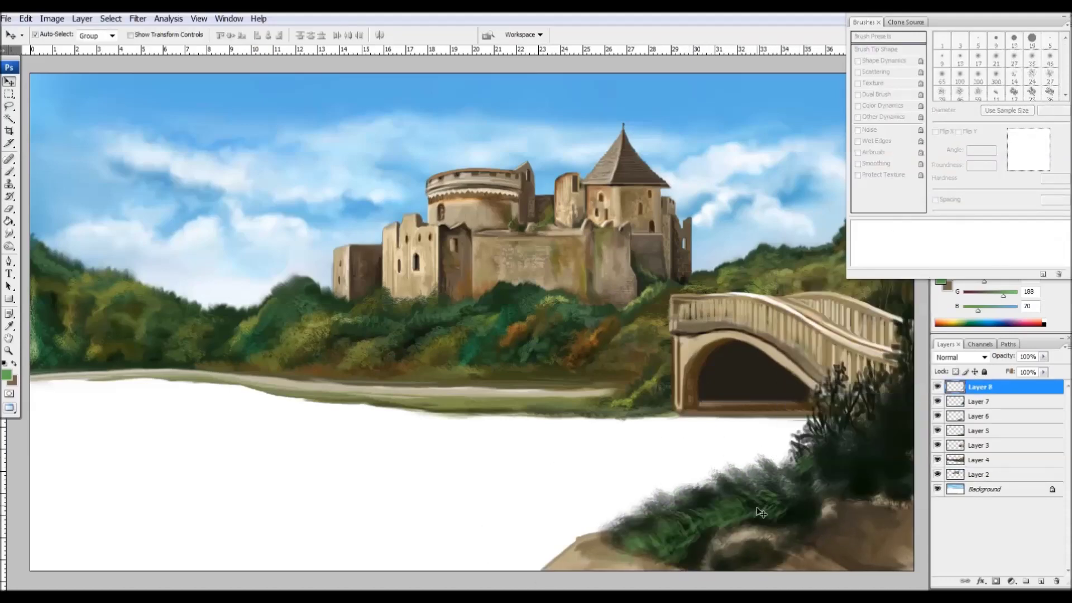
pyautogui.click(980, 386)
# Set an angled grass brush and sample a lighter green from the existing grass.
pyautogui.click(7, 374)
pyautogui.click(387, 146)
pyautogui.moveTo(1042, 140)
pyautogui.mouseDown()
pyautogui.moveTo(1045, 155)
pyautogui.moveTo(1039, 136)
pyautogui.mouseUp()
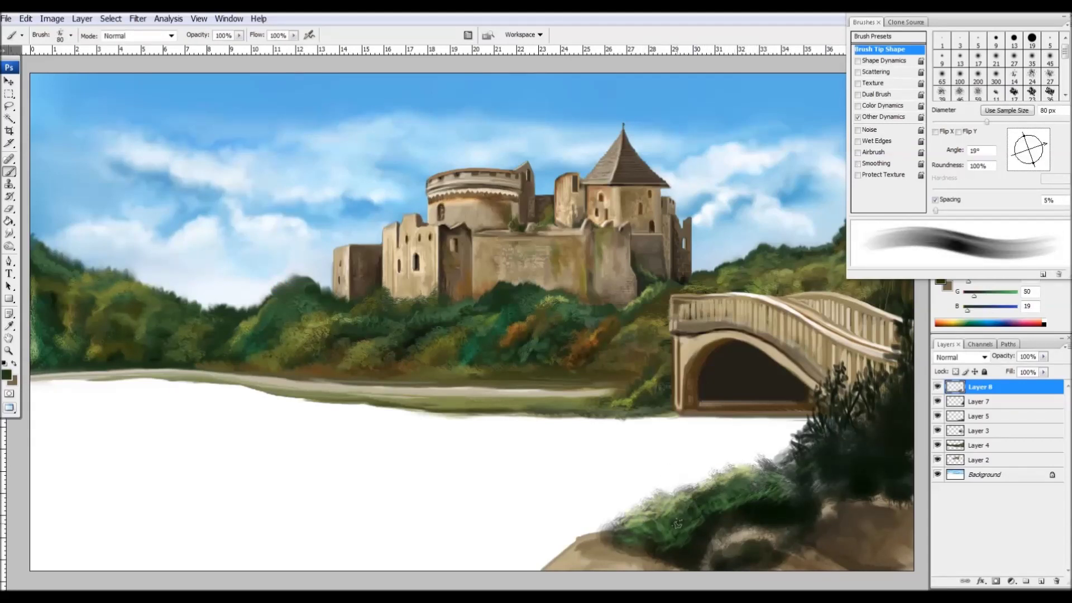
pyautogui.keyDown('alt'); pyautogui.click(753, 481); pyautogui.keyUp('alt')
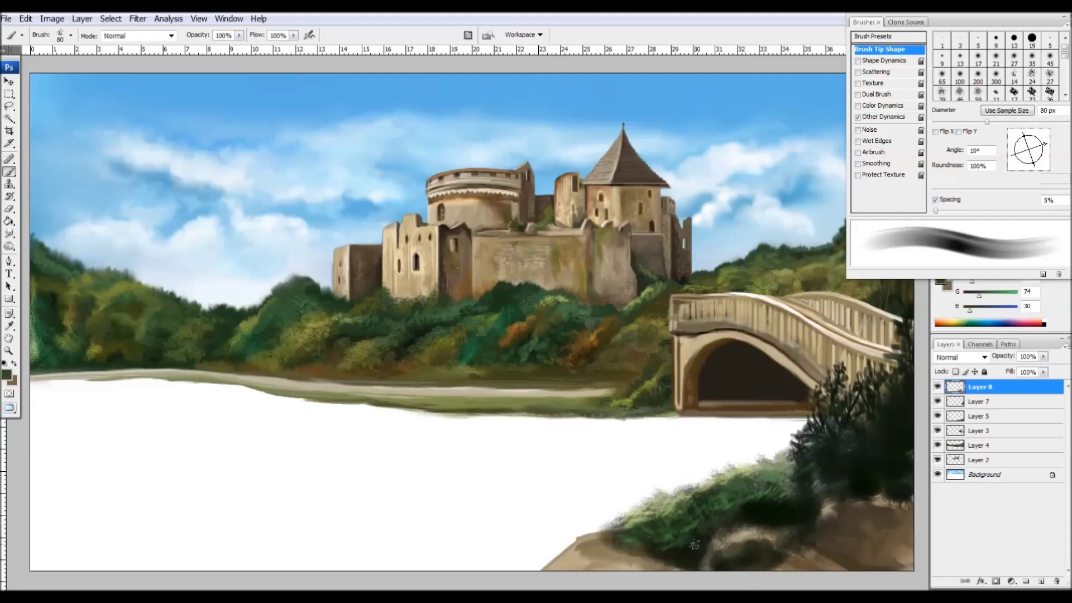
# Smudge grass blades with a small rotated tip, then move to Layer 5 with Dodge.
pyautogui.press('r')
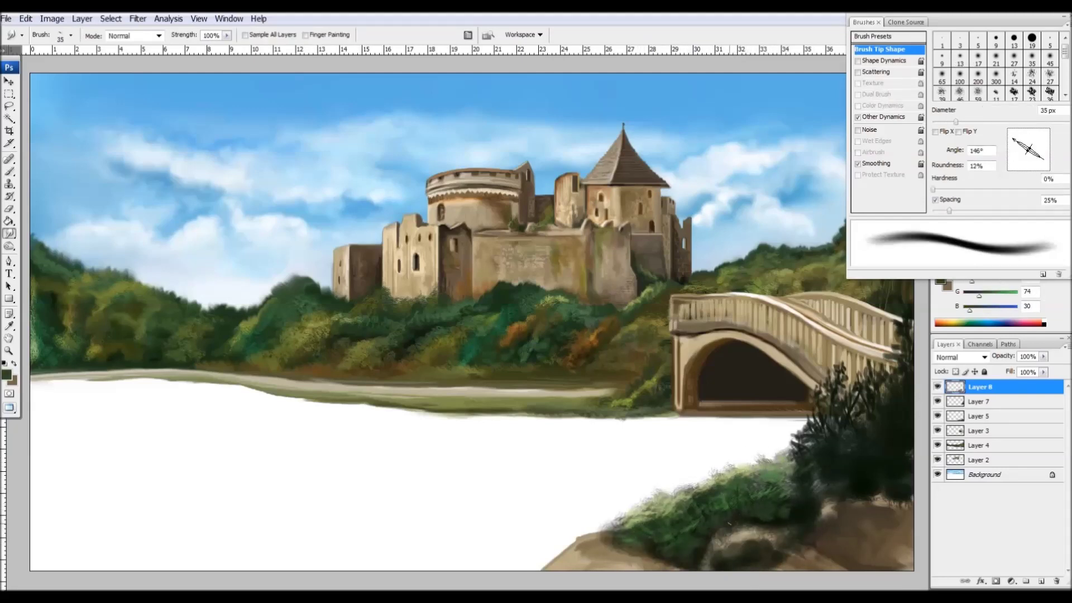
pyautogui.moveTo(1020, 134); pyautogui.dragTo(1034, 133)
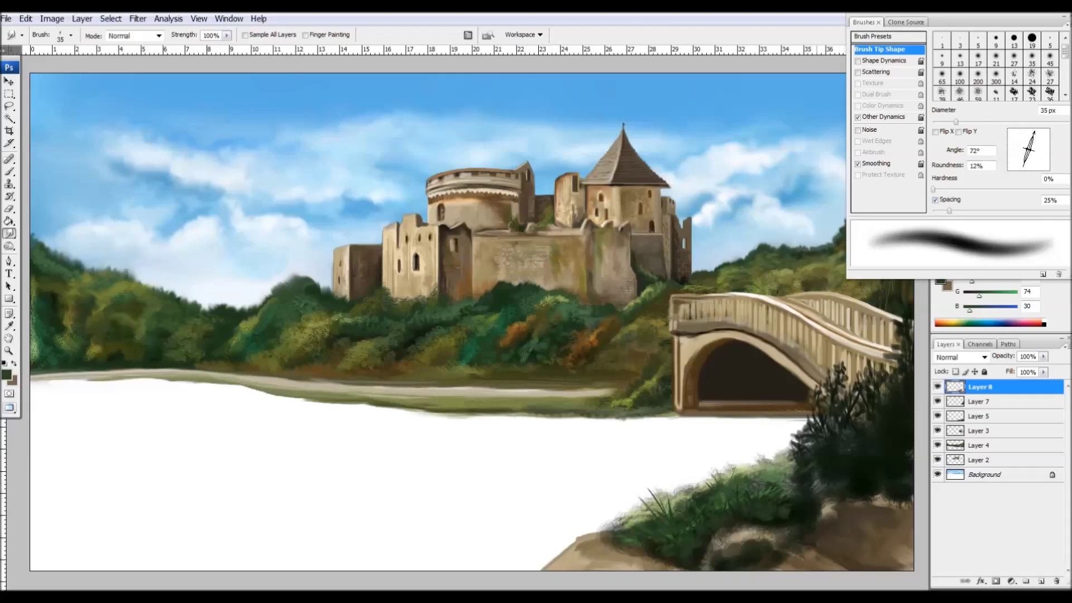
pyautogui.press('[')
pyautogui.press('[')
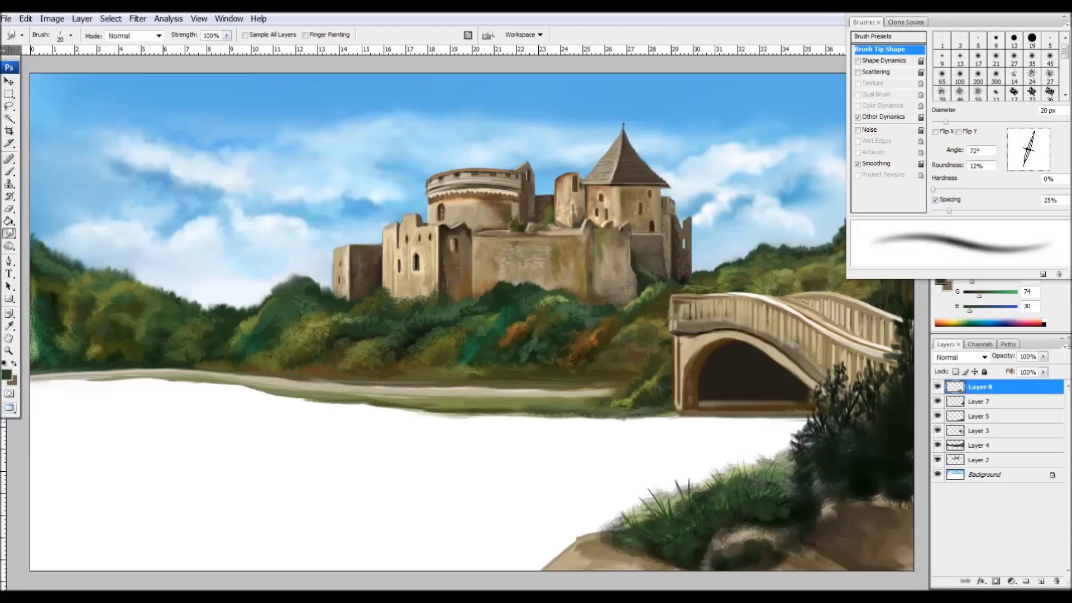
pyautogui.hotkey('alt', '[')
pyautogui.hotkey('alt', '[')
pyautogui.press('o')
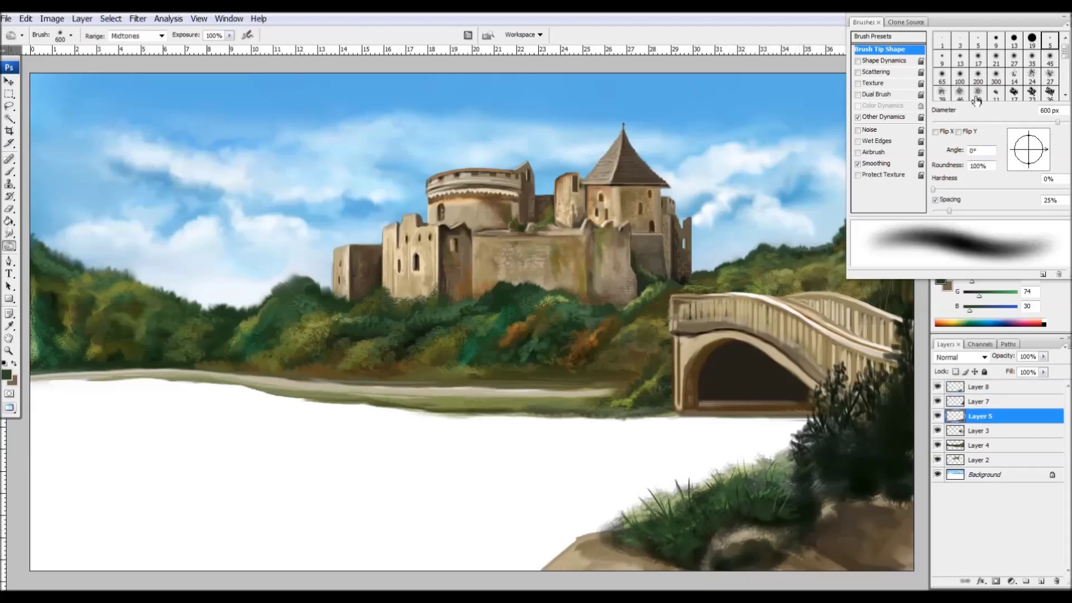
# Alternate Dodge and Smudge to lighten and blend the rocks on Layer 5.
pyautogui.press('r')
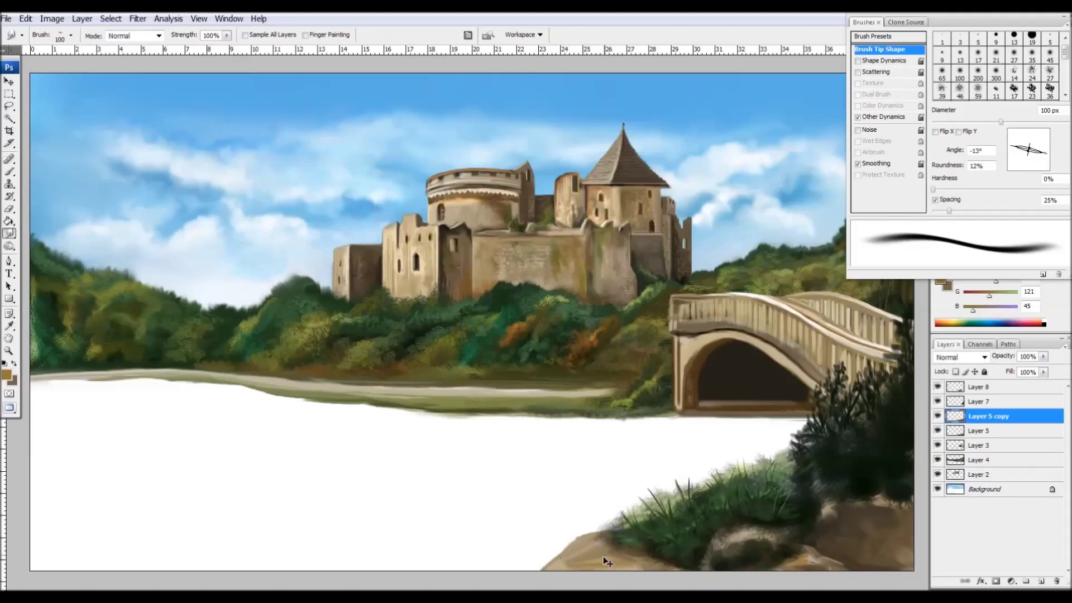
pyautogui.press('o')
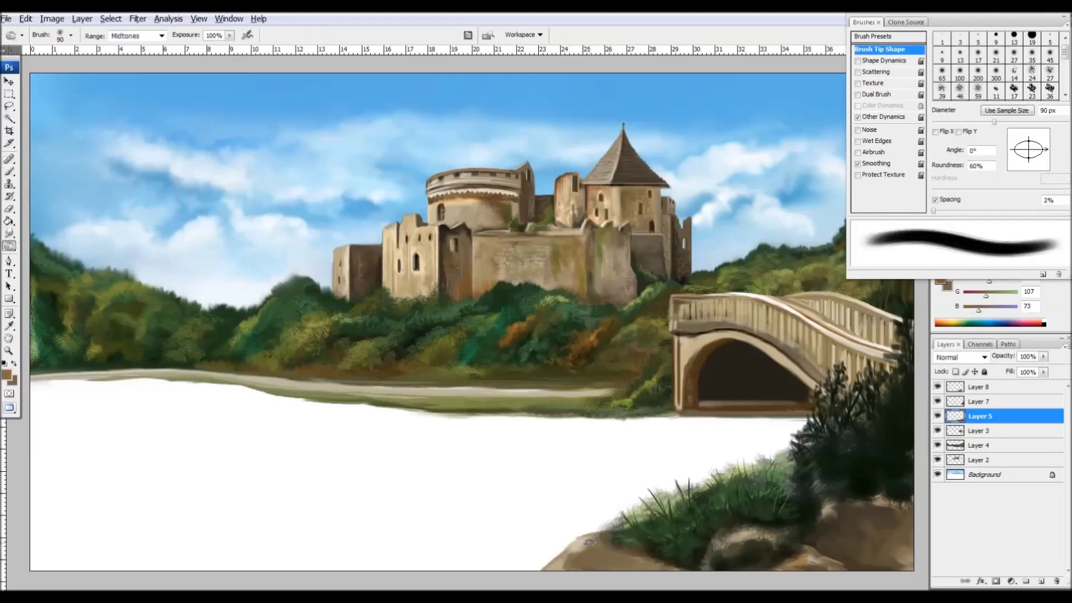
pyautogui.press('r')
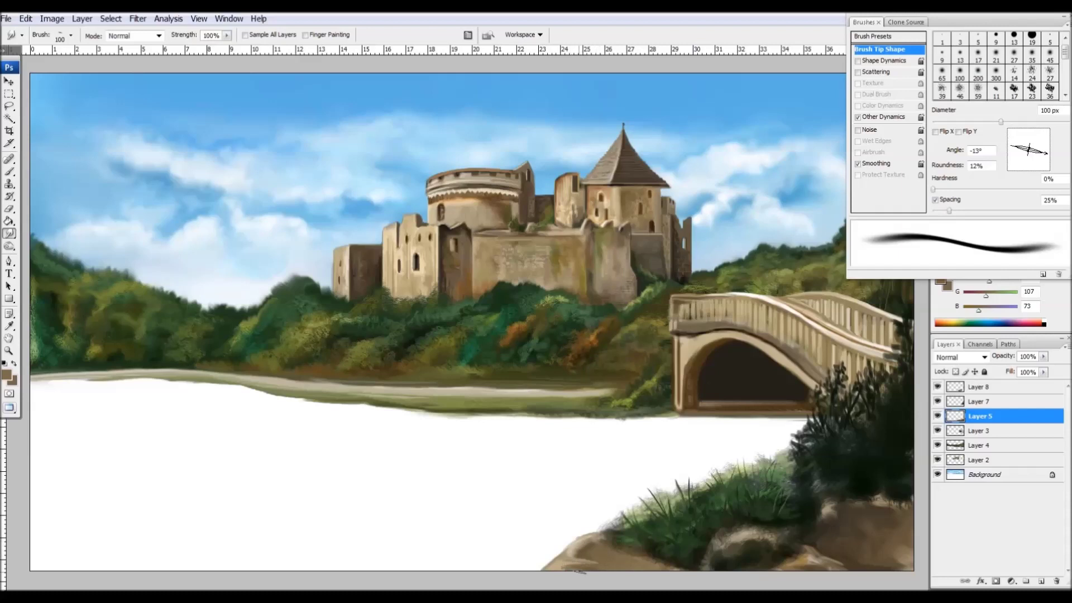
pyautogui.press('o')
pyautogui.press('r')
pyautogui.press('b')
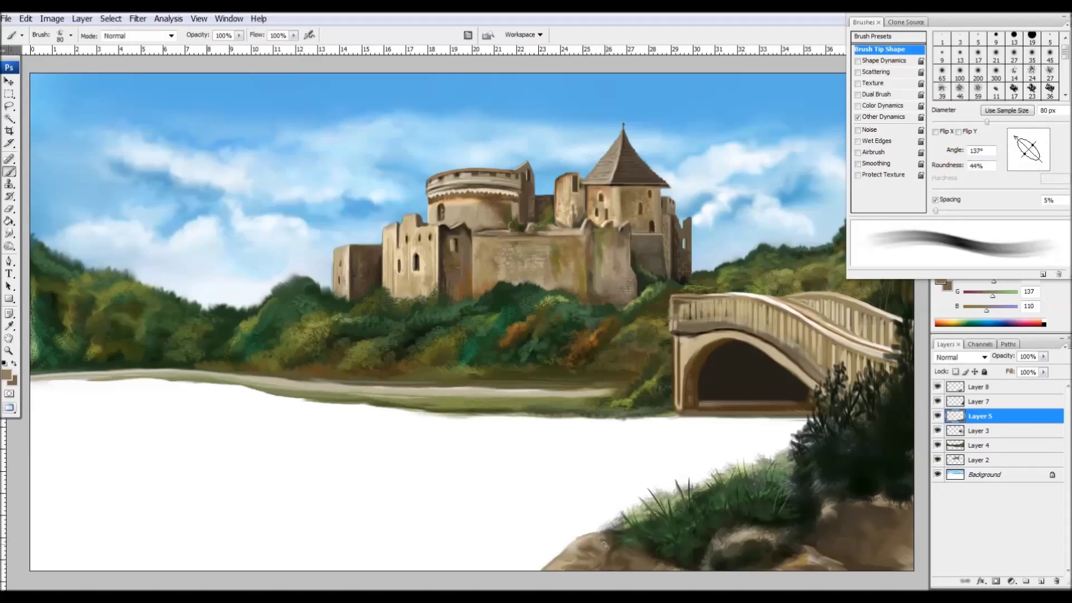
# Paint light cream highlights on the rock and smudge them with an angled tip.
pyautogui.click(7, 375)
pyautogui.click(375, 143)
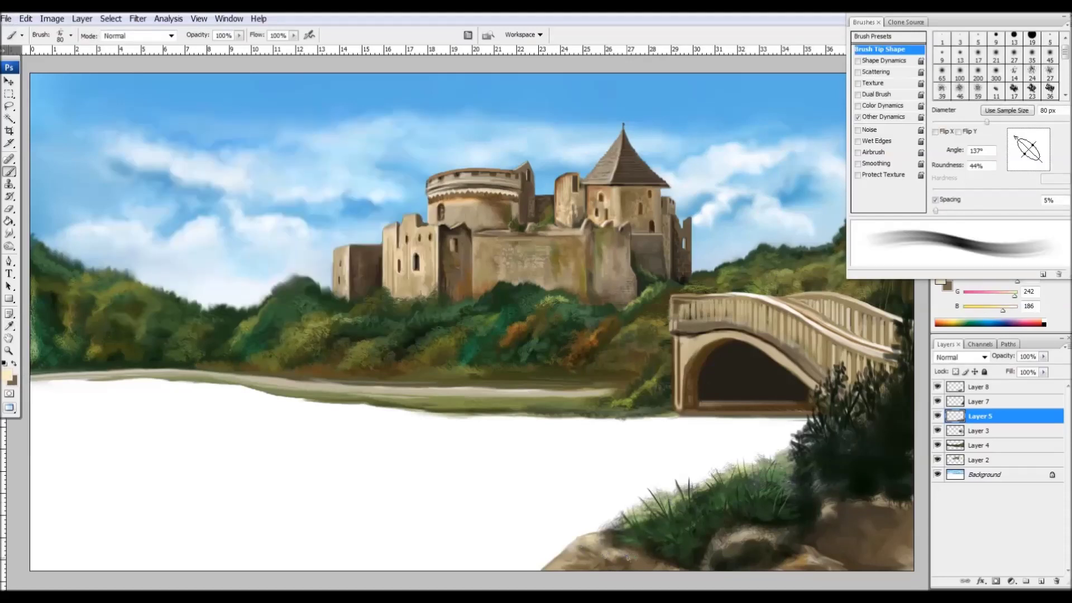
pyautogui.moveTo(822, 542)
pyautogui.mouseDown()
pyautogui.moveTo(837, 512)
pyautogui.moveTo(859, 533)
pyautogui.moveTo(882, 525)
pyautogui.mouseUp()
pyautogui.keyDown('alt'); pyautogui.click(875, 526); pyautogui.keyUp('alt')
pyautogui.press('r')
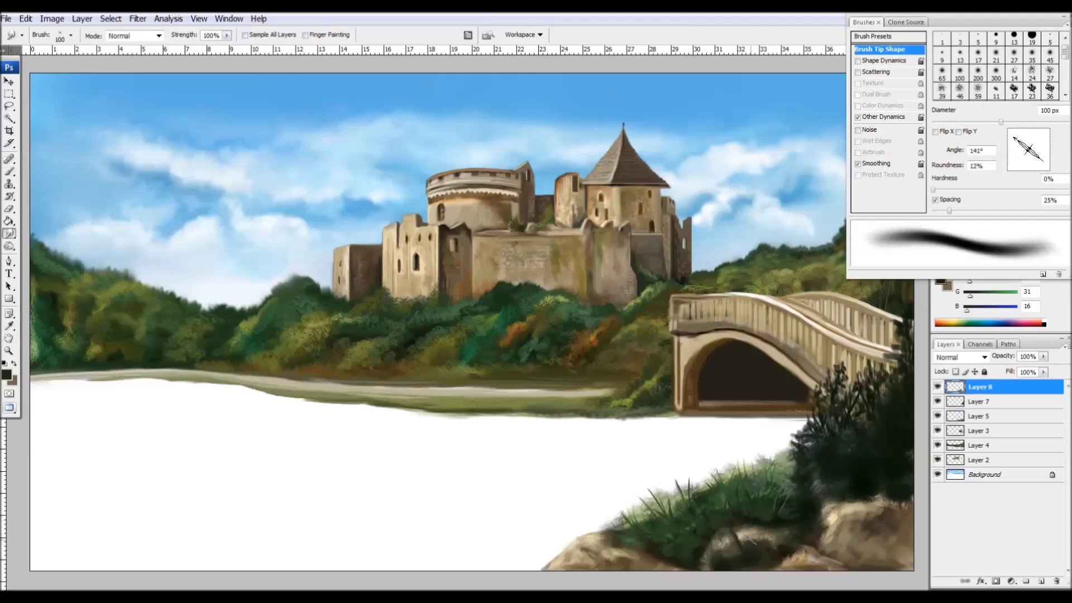
pyautogui.moveTo(1028, 132); pyautogui.dragTo(1016, 137)
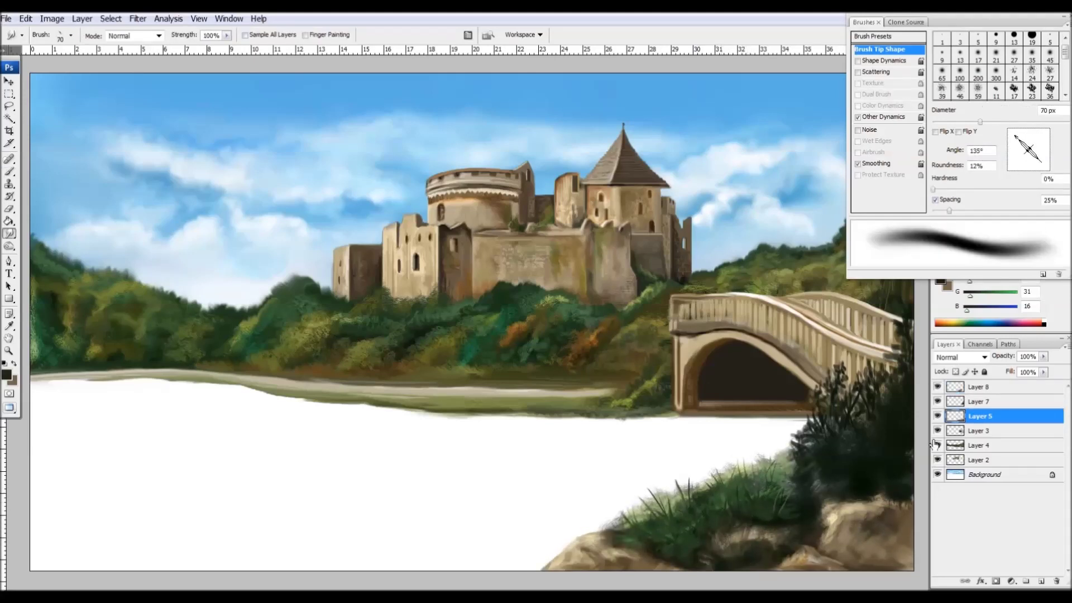
pyautogui.press('b')
# Sample grass green on Layer 8, smudge more blades along the rock edge, pick purple.
pyautogui.keyDown('alt'); pyautogui.click(706, 502); pyautogui.keyUp('alt')
pyautogui.hotkey('alt', 'shift', ']')
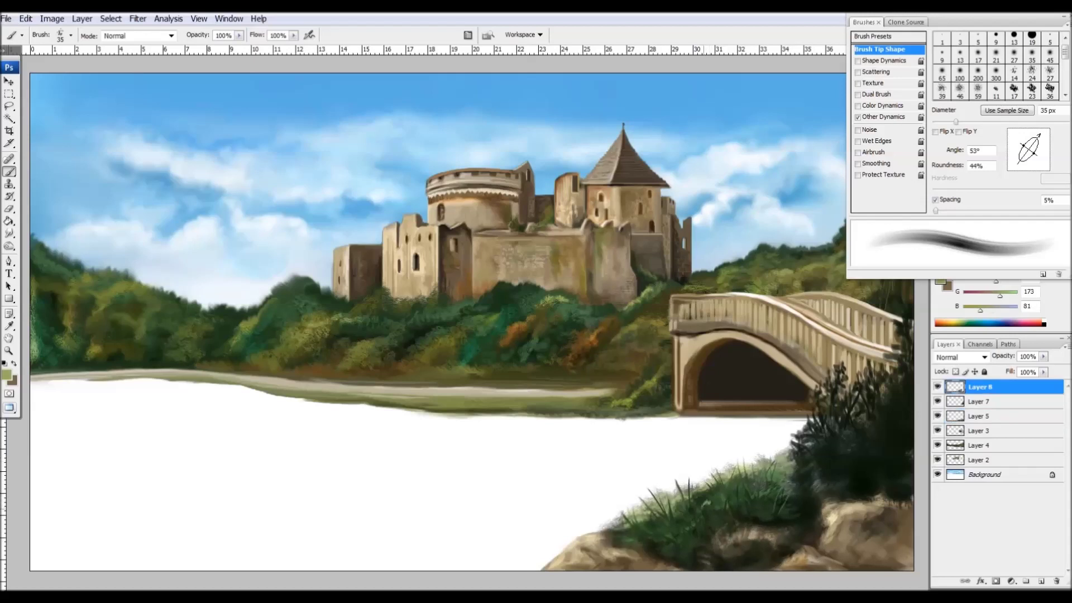
pyautogui.moveTo(1036, 137)
pyautogui.mouseDown()
pyautogui.moveTo(1042, 144)
pyautogui.moveTo(1017, 142)
pyautogui.mouseUp()
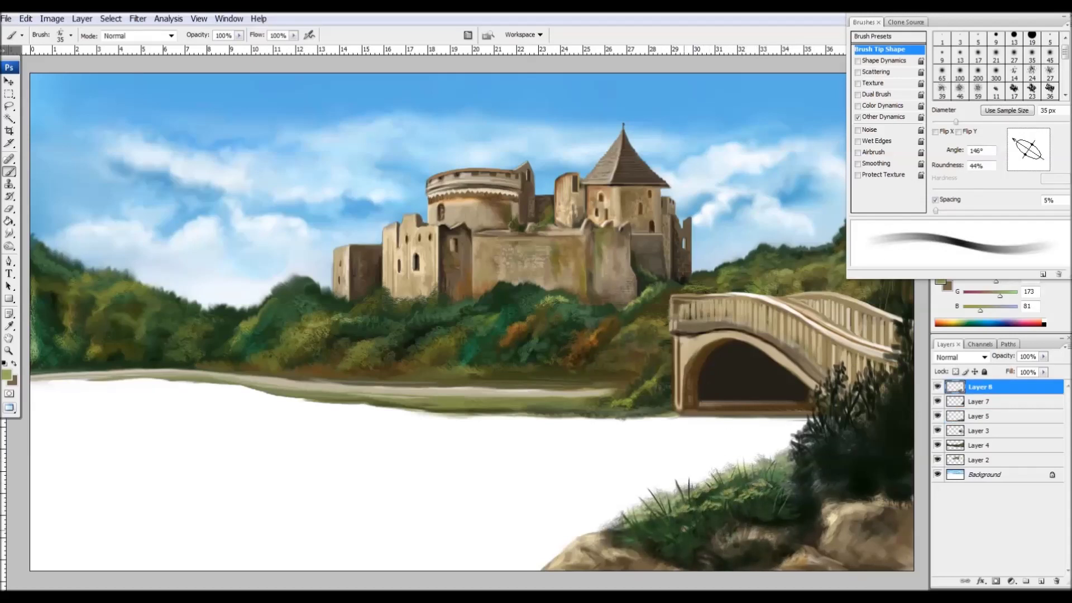
pyautogui.press('r')
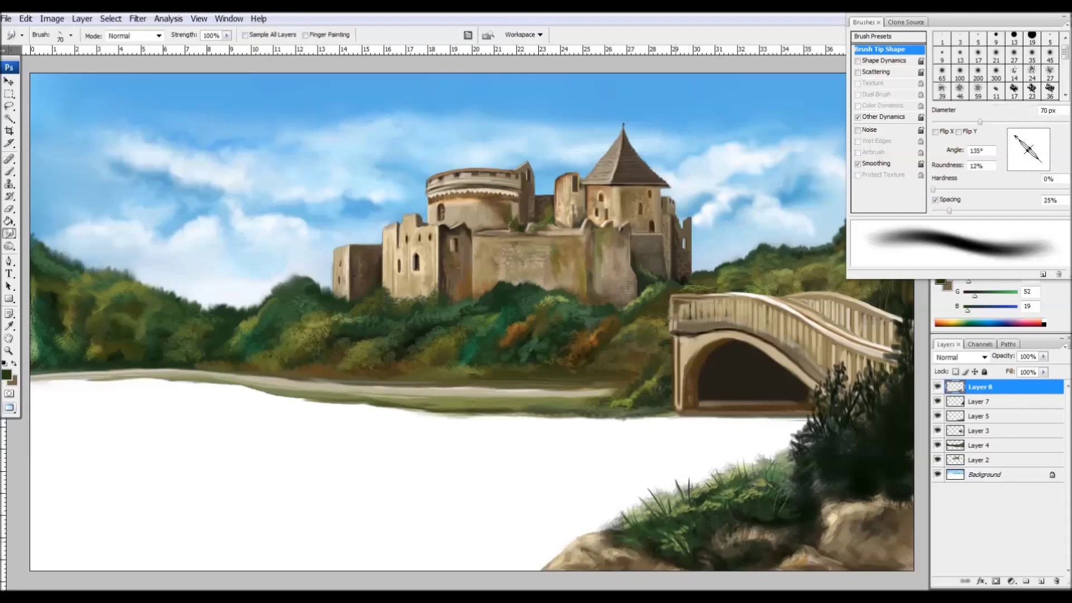
pyautogui.click(7, 374)
pyautogui.click(388, 146)
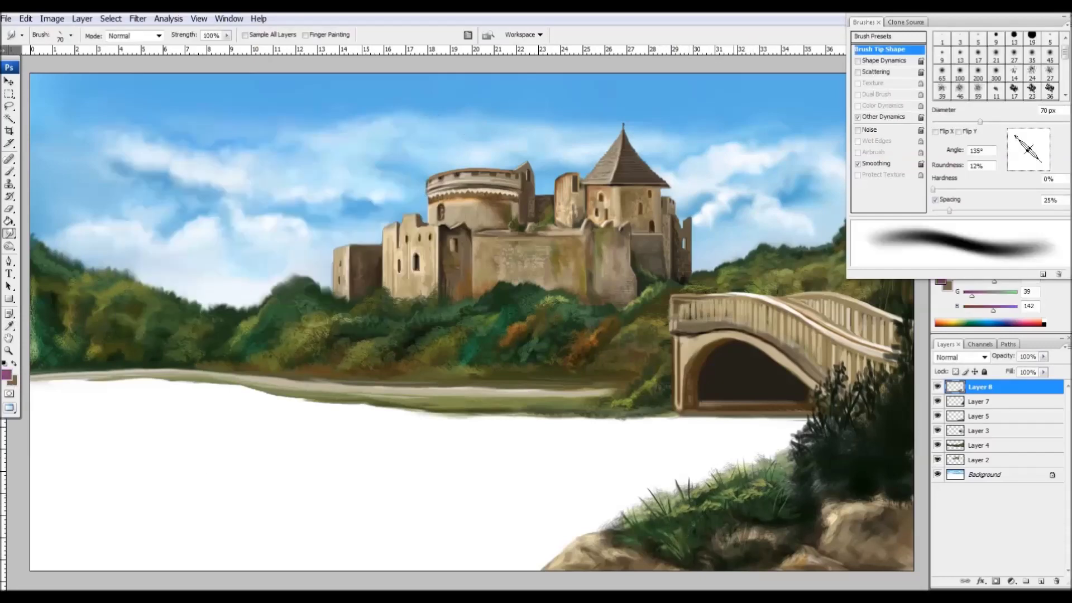
# Brush purple then lighter pink flower spikes on the bush and burn in shadows.
pyautogui.press('b')
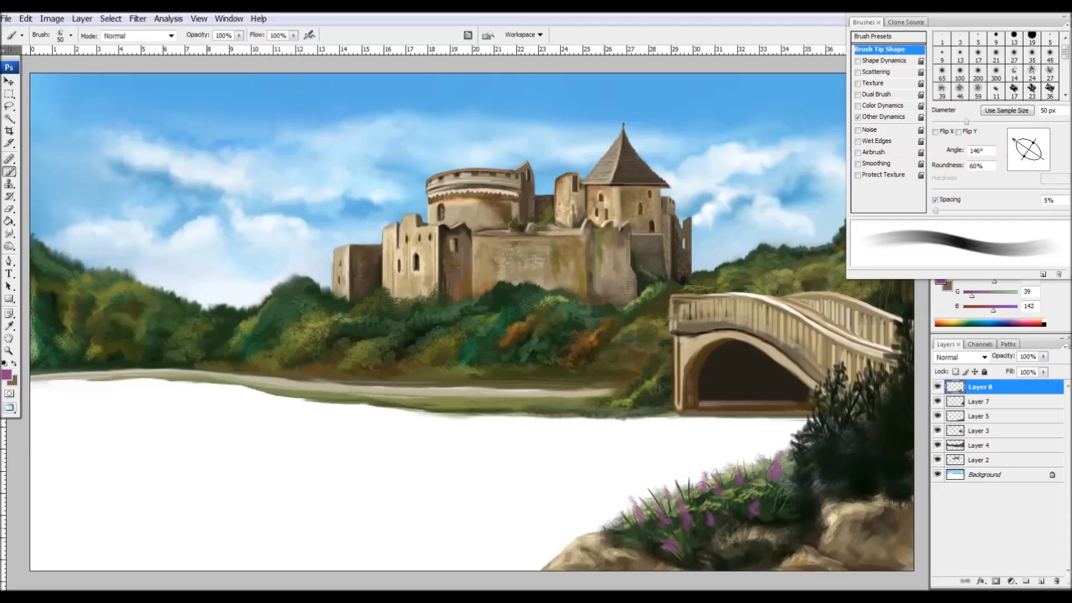
pyautogui.moveTo(1020, 134); pyautogui.dragTo(1031, 131)
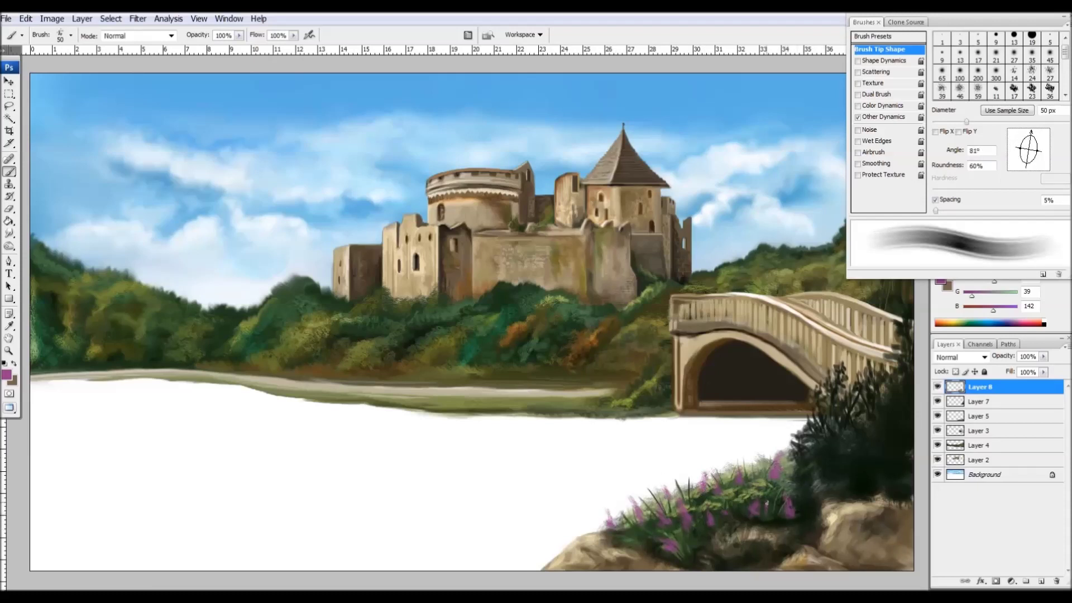
pyautogui.press('[')
pyautogui.click(7, 374)
pyautogui.click(240, 203)
pyautogui.click(376, 146)
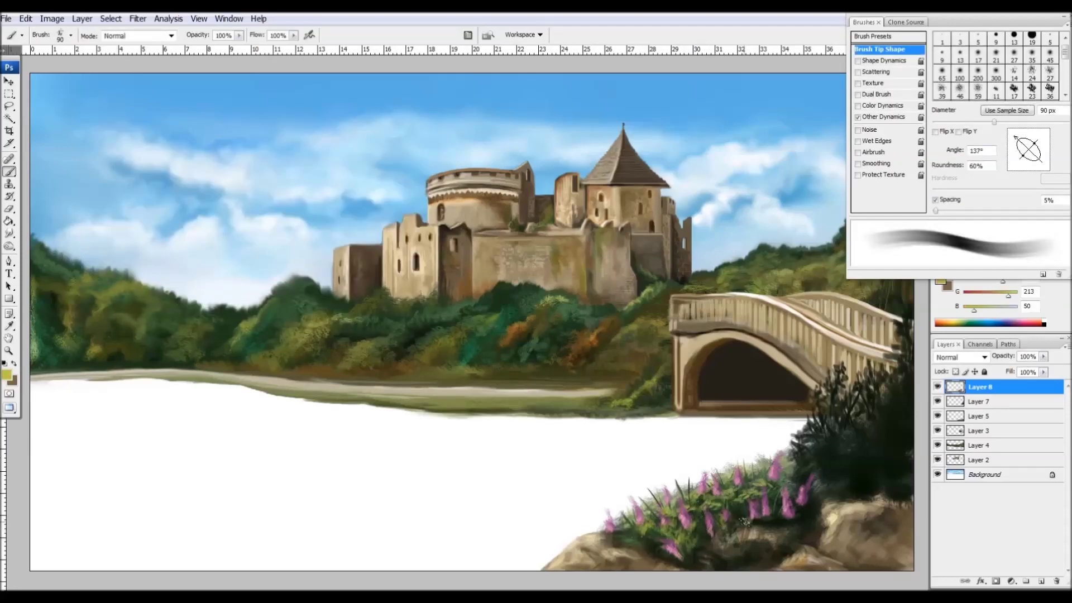
pyautogui.press('o')
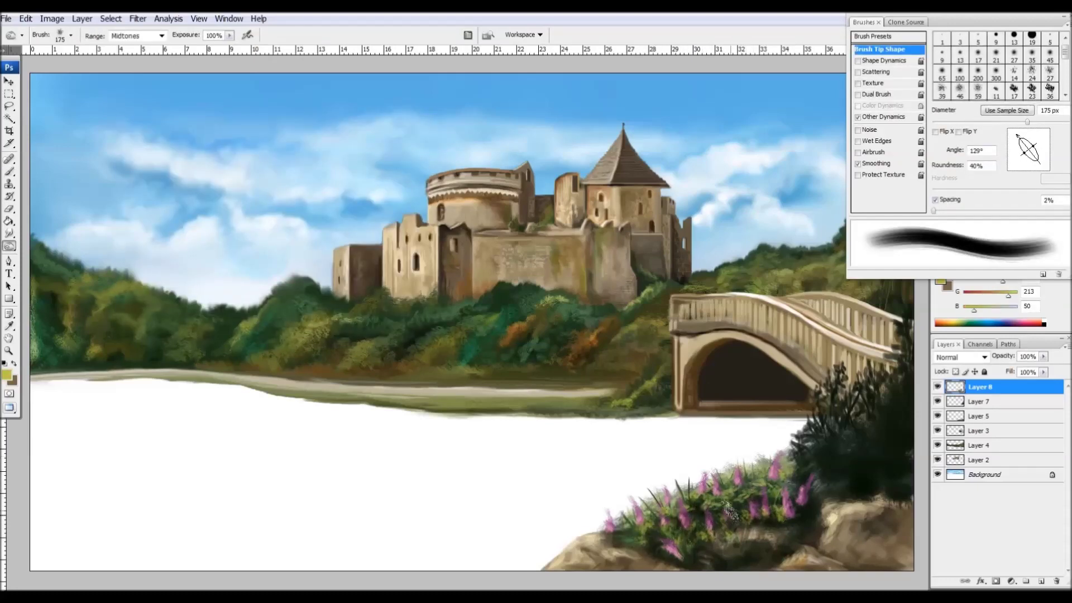
pyautogui.press('b')
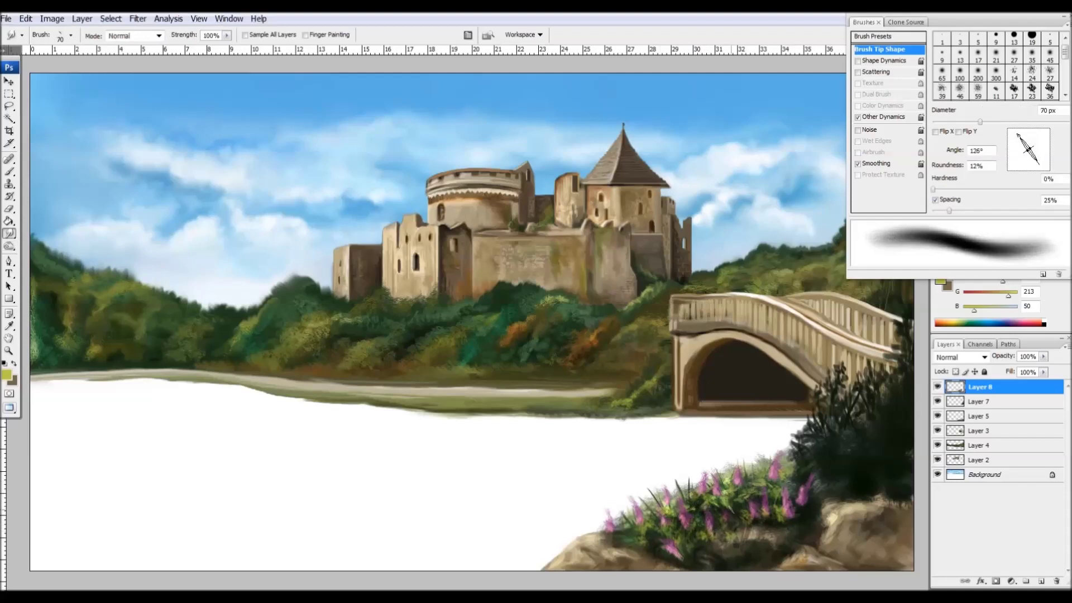
# Paint dark green grass beneath the flowers with a round soft brush and pick olive green.
pyautogui.press(']')
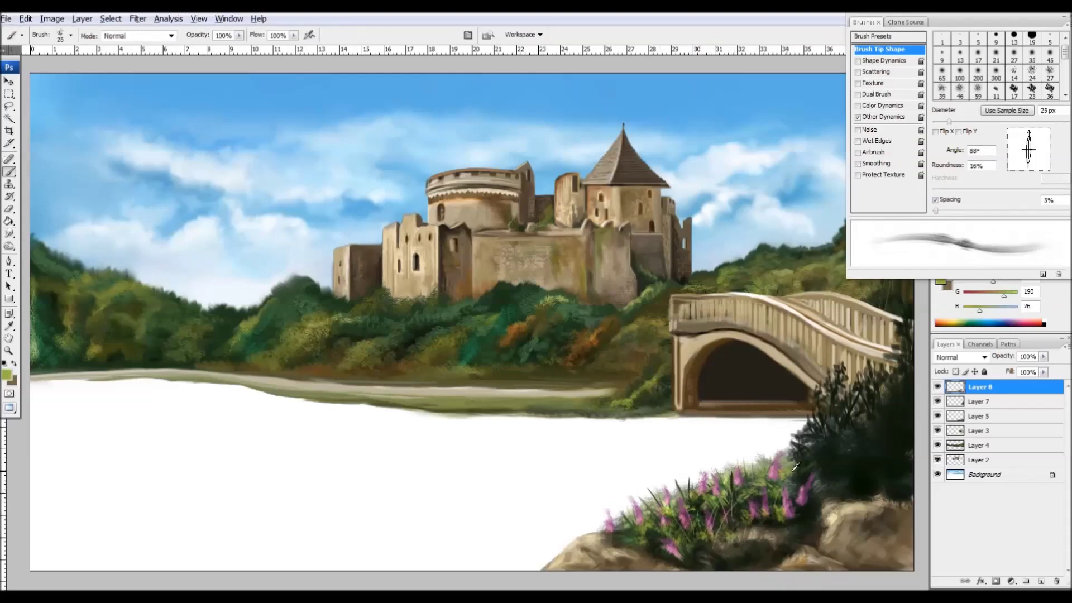
pyautogui.press('.')
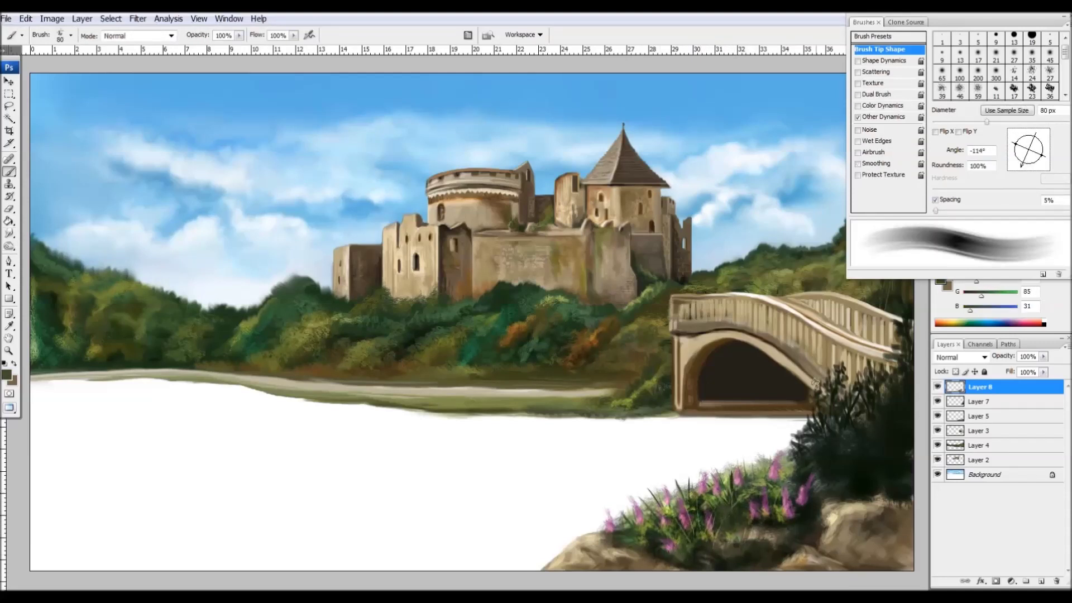
pyautogui.moveTo(821, 558)
pyautogui.mouseDown()
pyautogui.moveTo(720, 550)
pyautogui.moveTo(766, 535)
pyautogui.moveTo(788, 491)
pyautogui.mouseUp()
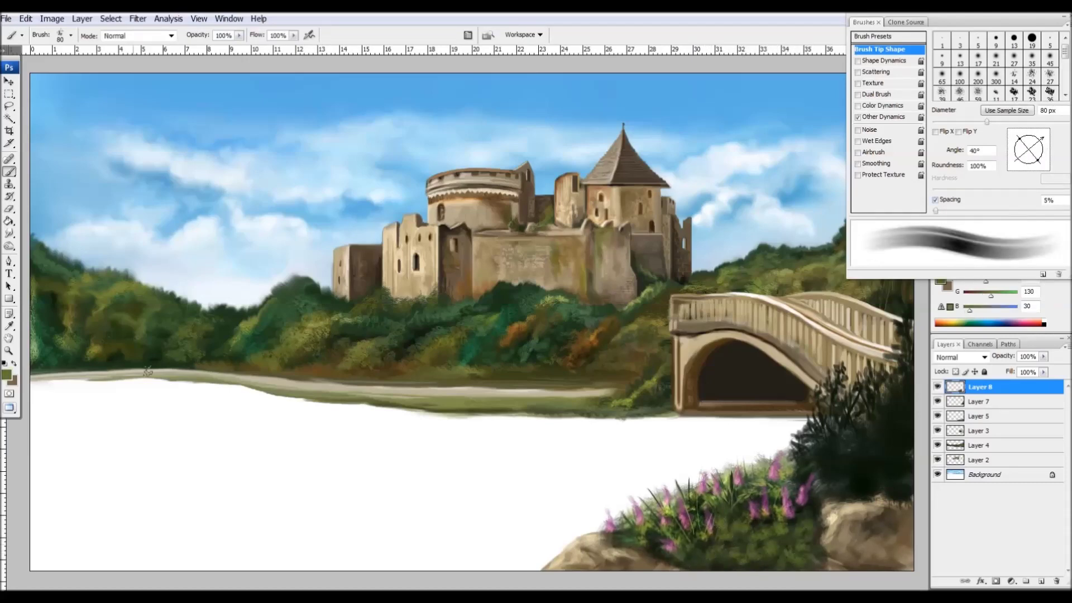
pyautogui.press('[')
pyautogui.press('[')
pyautogui.press('[')
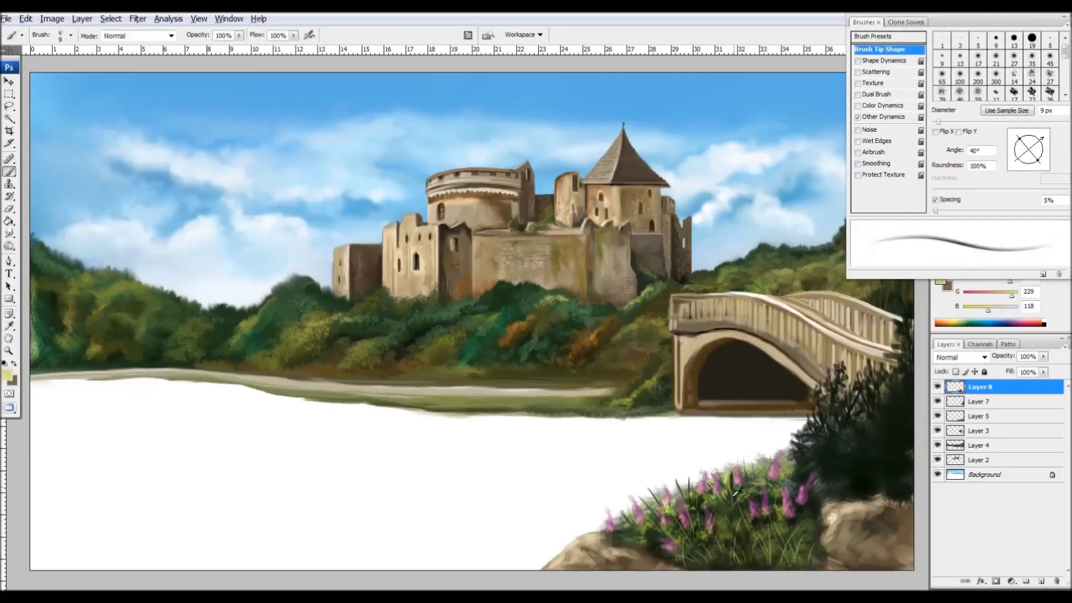
pyautogui.press(']')
pyautogui.press(']')
pyautogui.press(']')
pyautogui.keyDown('alt'); pyautogui.click(626, 318); pyautogui.keyUp('alt')
pyautogui.hotkey('alt', '[')
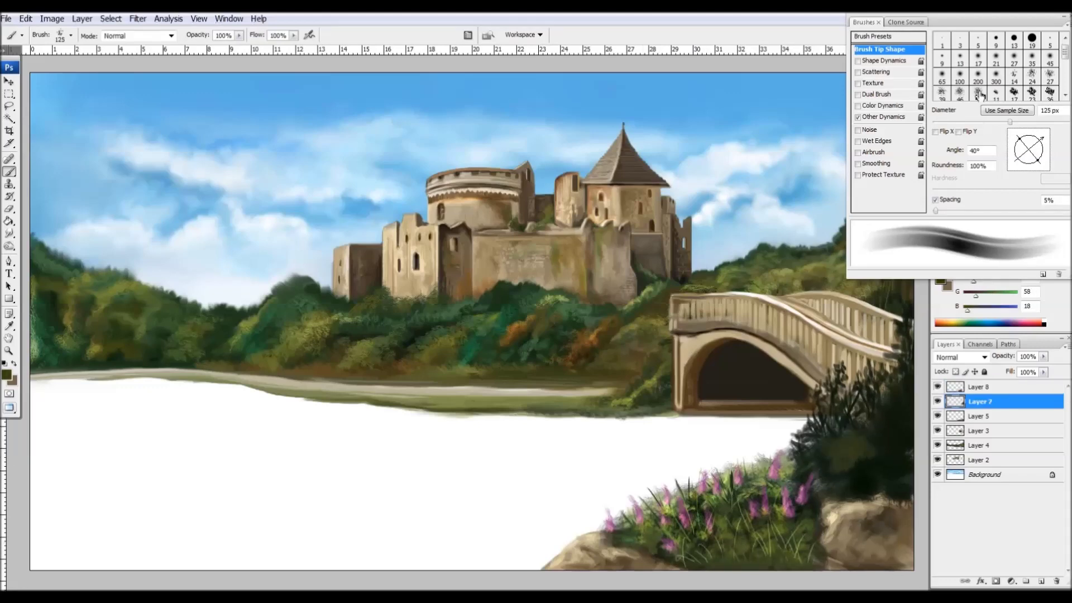
# Smudge the bushes right of the bridge lighter and darken the lower-right rock on Layer 5.
pyautogui.press('r')
pyautogui.moveTo(826, 480); pyautogui.dragTo(893, 408)
pyautogui.moveTo(854, 464); pyautogui.dragTo(880, 434)
pyautogui.press('b')
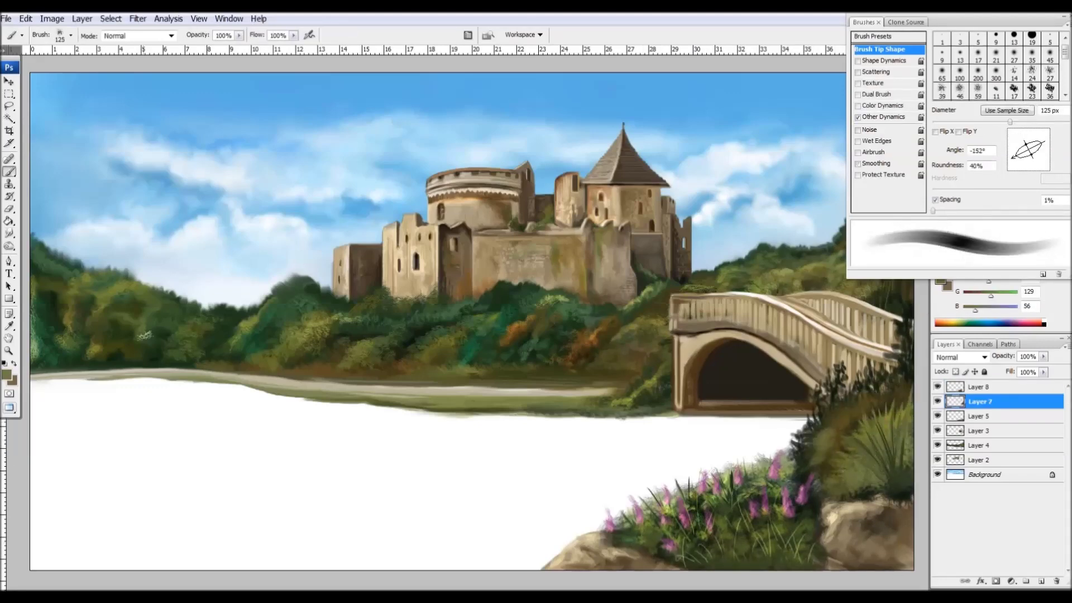
pyautogui.press('r')
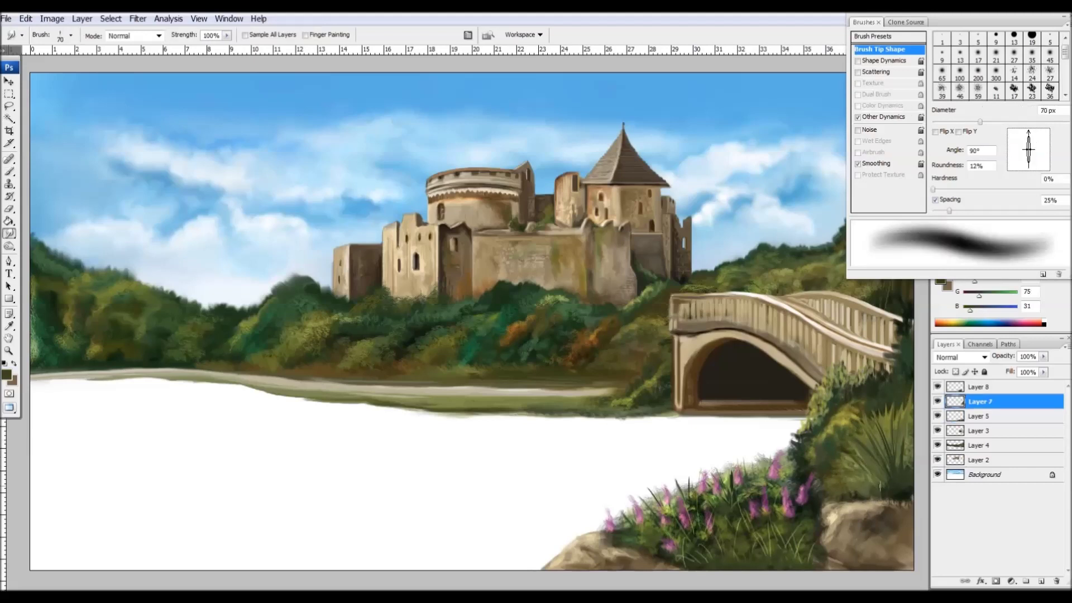
pyautogui.hotkey('alt', '[')
pyautogui.moveTo(893, 486)
pyautogui.mouseDown()
pyautogui.moveTo(854, 531)
pyautogui.moveTo(837, 498)
pyautogui.moveTo(726, 553)
pyautogui.mouseUp()
pyautogui.hotkey('alt', ']')
pyautogui.hotkey('alt', ']')
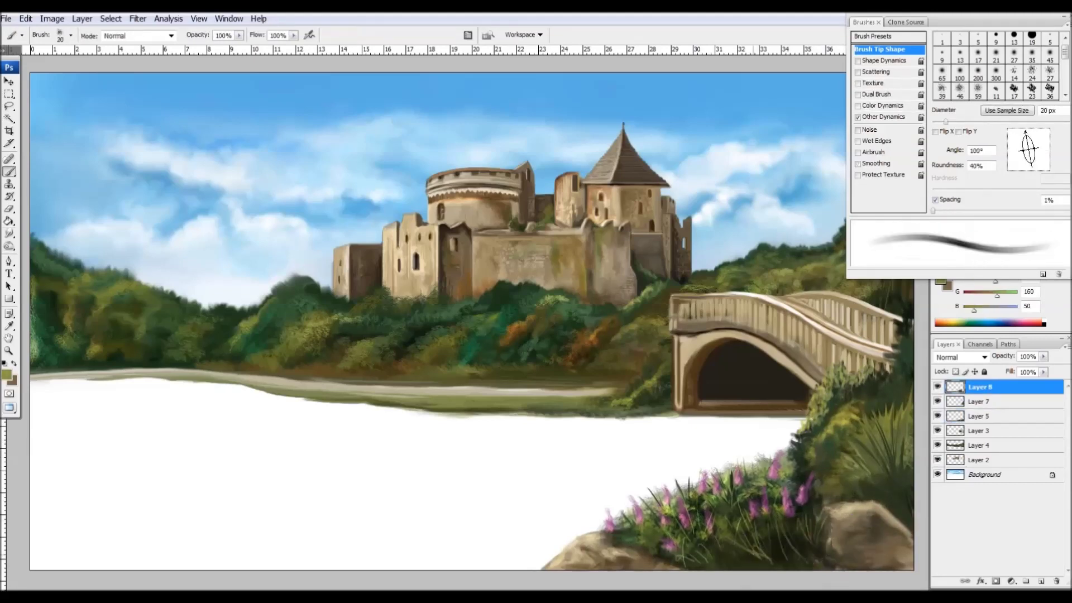
pyautogui.hotkey('alt', '[')
pyautogui.press('b')
# Repaint the bushes beside the bridge with sampled darker greens and small pink dabs.
pyautogui.moveTo(837, 425)
pyautogui.mouseDown()
pyautogui.moveTo(871, 480)
pyautogui.moveTo(905, 502)
pyautogui.mouseUp()
pyautogui.keyDown('alt'); pyautogui.click(837, 474); pyautogui.keyUp('alt')
pyautogui.moveTo(860, 390)
pyautogui.mouseDown()
pyautogui.moveTo(883, 430)
pyautogui.moveTo(827, 452)
pyautogui.mouseUp()
pyautogui.keyDown('alt'); pyautogui.click(849, 413); pyautogui.keyUp('alt')
pyautogui.moveTo(854, 385); pyautogui.dragTo(894, 491)
pyautogui.press('r')
pyautogui.press('b')
pyautogui.keyDown('alt'); pyautogui.click(804, 486); pyautogui.keyUp('alt')
pyautogui.press('r')
pyautogui.press('b')
pyautogui.keyDown('alt'); pyautogui.click(837, 475); pyautogui.keyUp('alt')
pyautogui.moveTo(871, 402)
pyautogui.mouseDown()
pyautogui.moveTo(893, 491)
pyautogui.moveTo(888, 475)
pyautogui.mouseUp()
# Brighten bush highlights and add yellow-green leaves sampled from the olive foliage.
pyautogui.press('r')
pyautogui.press('b')
pyautogui.keyDown('alt'); pyautogui.click(882, 446); pyautogui.keyUp('alt')
pyautogui.moveTo(876, 435); pyautogui.dragTo(899, 514)
pyautogui.moveTo(893, 419); pyautogui.dragTo(888, 502)
pyautogui.press('o')
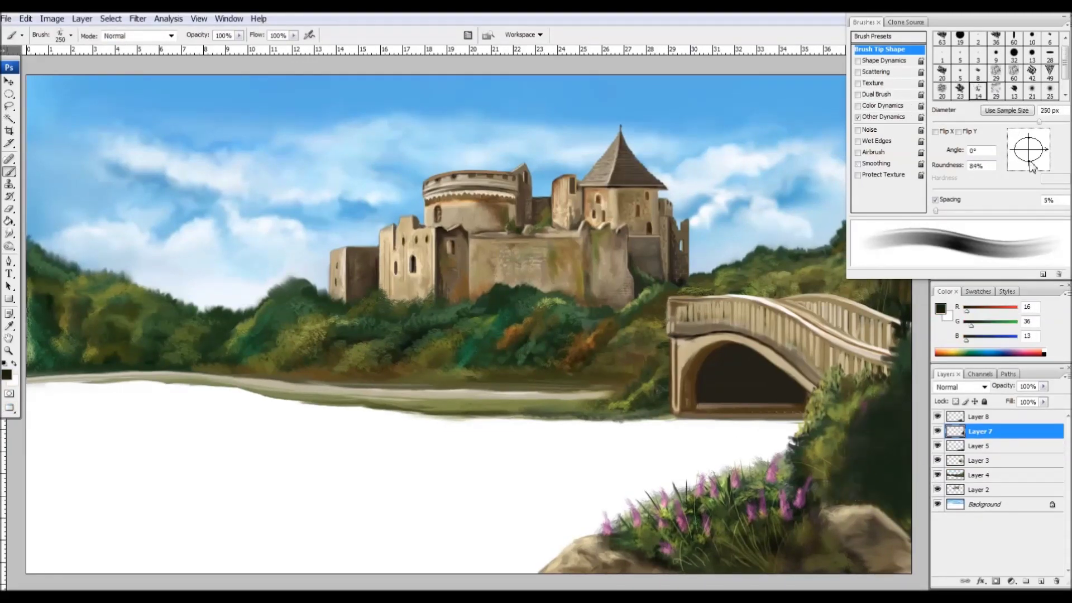
pyautogui.moveTo(1031, 166); pyautogui.dragTo(1029, 143)
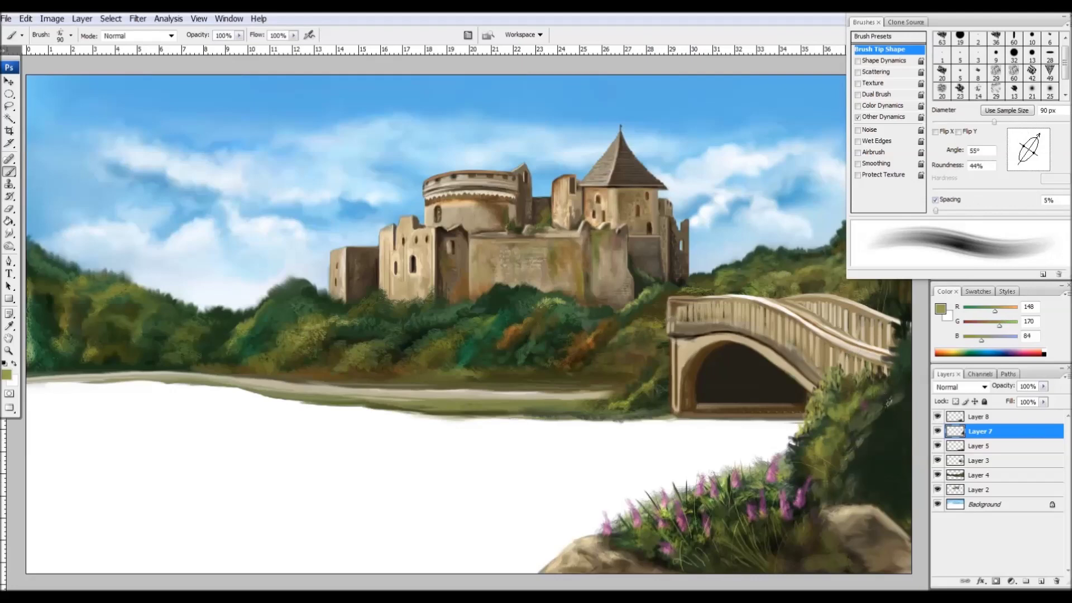
pyautogui.keyDown('alt'); pyautogui.click(885, 492); pyautogui.keyUp('alt')
pyautogui.moveTo(884, 493)
pyautogui.mouseDown()
pyautogui.moveTo(893, 463)
pyautogui.moveTo(879, 486)
pyautogui.mouseUp()
pyautogui.press('[')
pyautogui.press('[')
pyautogui.moveTo(888, 388)
pyautogui.mouseDown()
pyautogui.moveTo(866, 430)
pyautogui.moveTo(871, 410)
pyautogui.moveTo(859, 496)
pyautogui.moveTo(879, 493)
pyautogui.mouseUp()
# Add light leaves and draw thin dark green branches right of the bridge.
pyautogui.keyDown('alt'); pyautogui.click(871, 413); pyautogui.keyUp('alt')
pyautogui.keyDown('alt'); pyautogui.click(817, 444); pyautogui.keyUp('alt')
pyautogui.moveTo(829, 435); pyautogui.dragTo(801, 469)
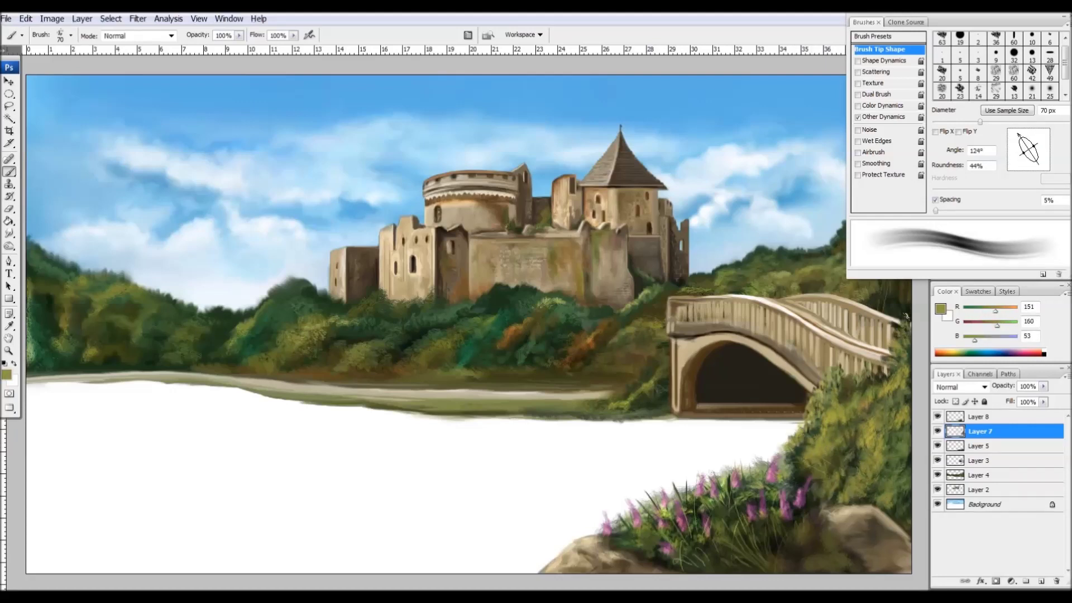
pyautogui.press('[')
pyautogui.press('[')
pyautogui.press('[')
pyautogui.keyDown('alt'); pyautogui.click(803, 413); pyautogui.keyUp('alt')
pyautogui.moveTo(804, 413)
pyautogui.mouseDown()
pyautogui.moveTo(840, 449)
pyautogui.moveTo(752, 436)
pyautogui.mouseUp()
pyautogui.moveTo(798, 462); pyautogui.dragTo(842, 476)
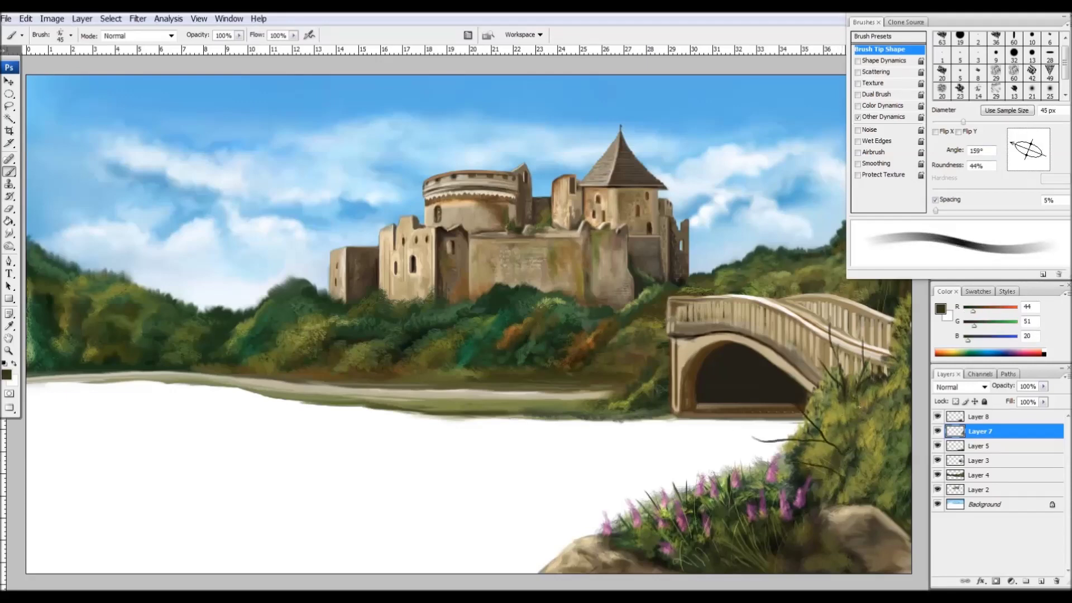
# Sample light yellow, dark green, muted olive and tan tones from the bushes.
pyautogui.click(7, 374)
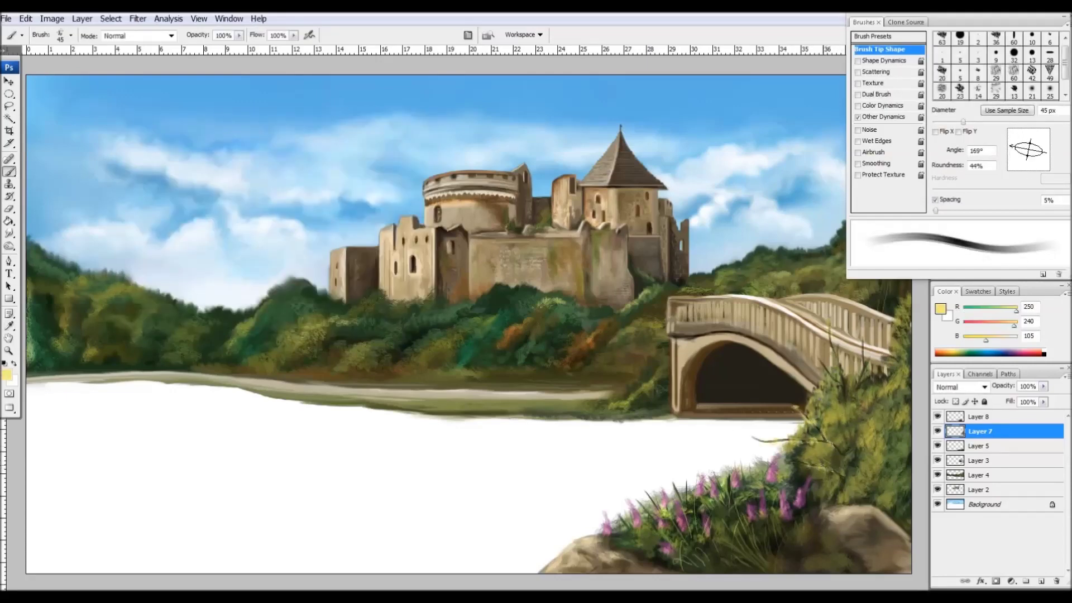
pyautogui.keyDown('alt'); pyautogui.click(815, 432); pyautogui.keyUp('alt')
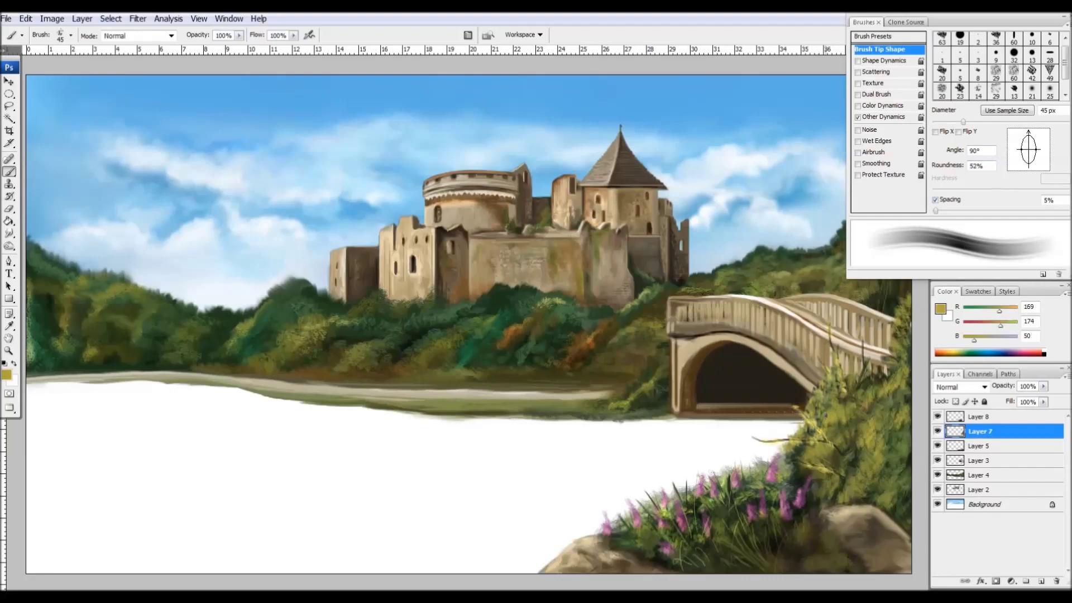
pyautogui.keyDown('alt'); pyautogui.click(793, 430); pyautogui.keyUp('alt')
pyautogui.keyDown('alt'); pyautogui.click(846, 349); pyautogui.keyUp('alt')
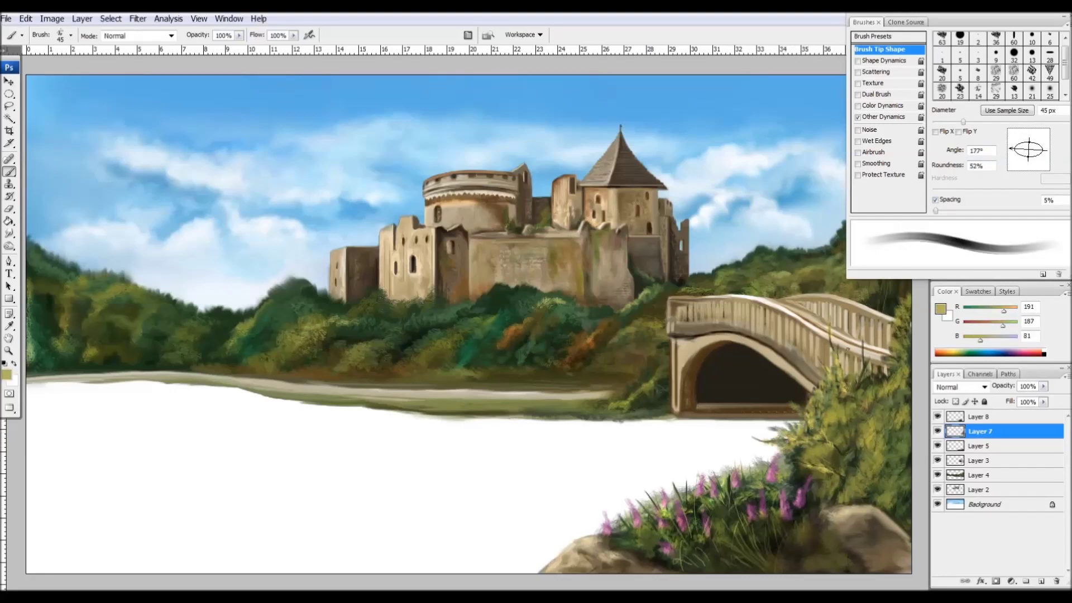
pyautogui.keyDown('alt'); pyautogui.click(863, 362); pyautogui.keyUp('alt')
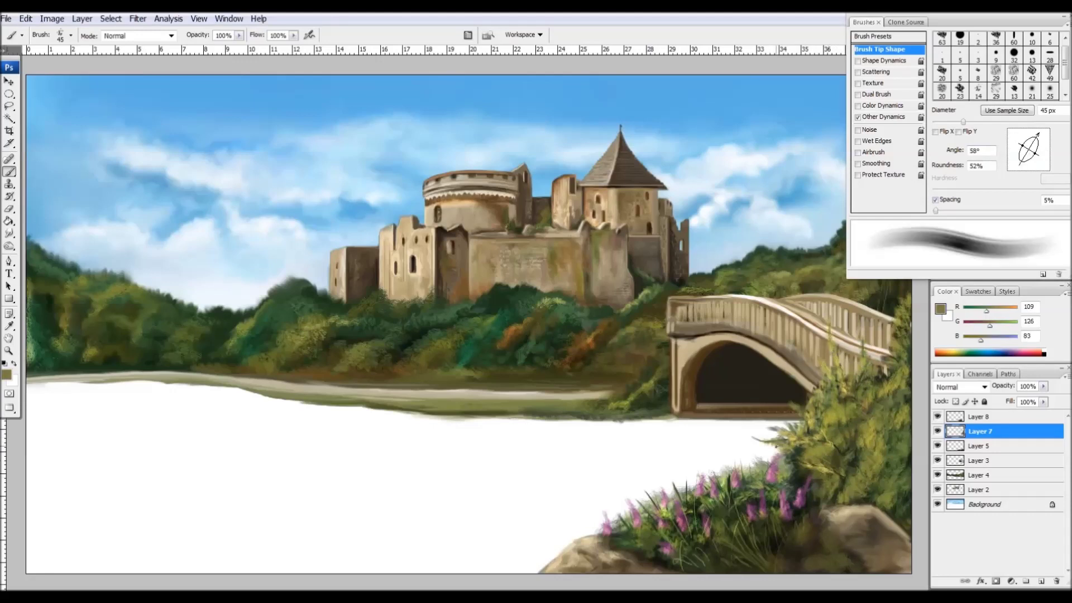
pyautogui.keyDown('alt'); pyautogui.click(692, 379); pyautogui.keyUp('alt')
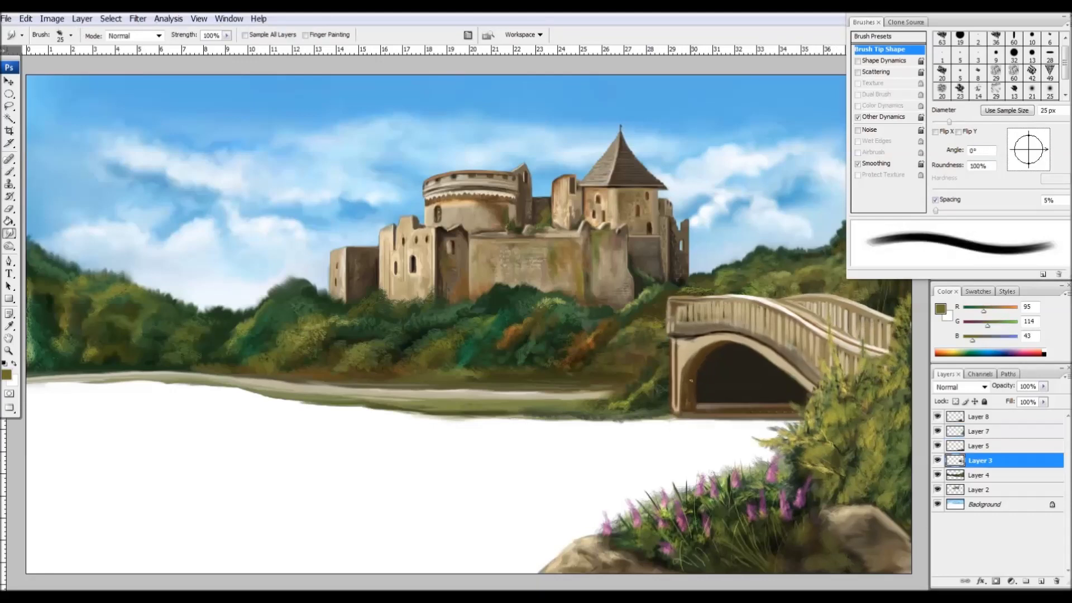
# Deepen the shadow inside the left of the bridge arch with dark brown and near-black, smudging it in.
pyautogui.keyDown('alt'); pyautogui.click(688, 368); pyautogui.keyUp('alt')
pyautogui.keyDown('alt'); pyautogui.click(696, 343); pyautogui.keyUp('alt')
pyautogui.press('r')
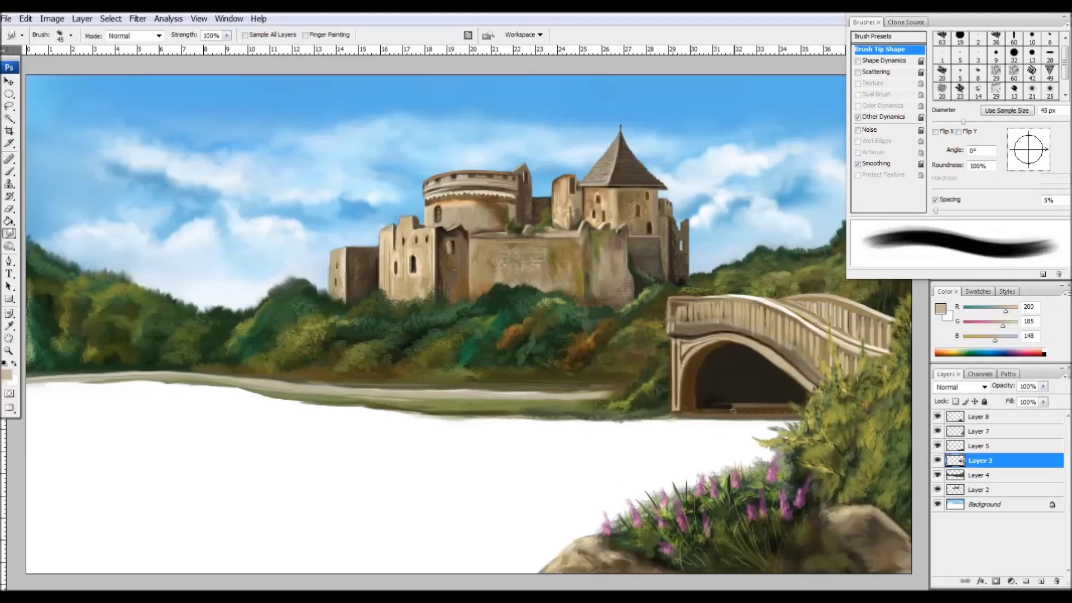
pyautogui.press('b')
pyautogui.keyDown('alt'); pyautogui.click(702, 409); pyautogui.keyUp('alt')
pyautogui.keyDown('alt'); pyautogui.click(696, 402); pyautogui.keyUp('alt')
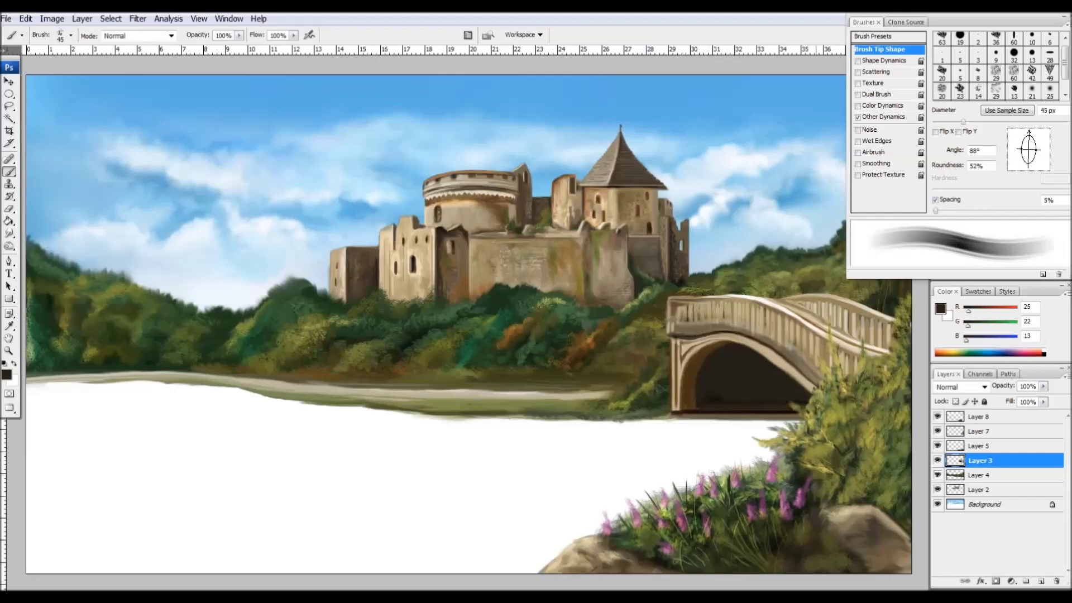
pyautogui.keyDown('alt'); pyautogui.click(700, 378); pyautogui.keyUp('alt')
pyautogui.press('r')
pyautogui.moveTo(700, 378); pyautogui.dragTo(700, 364)
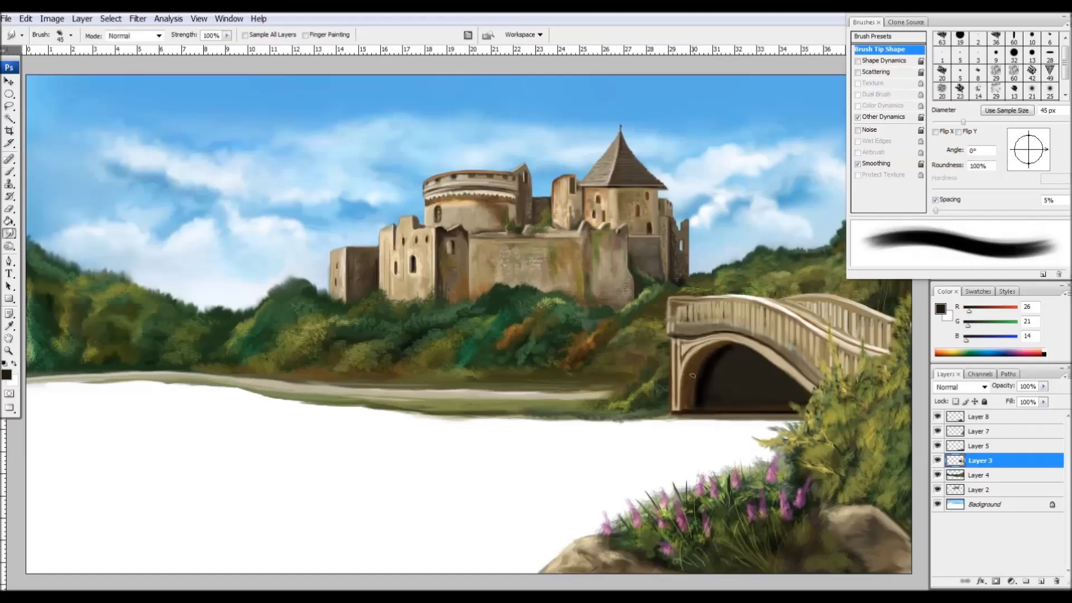
pyautogui.press('b')
# Shade the arch's curved edge with brown and light stone tones, blending them together.
pyautogui.keyDown('alt'); pyautogui.click(797, 388); pyautogui.keyUp('alt')
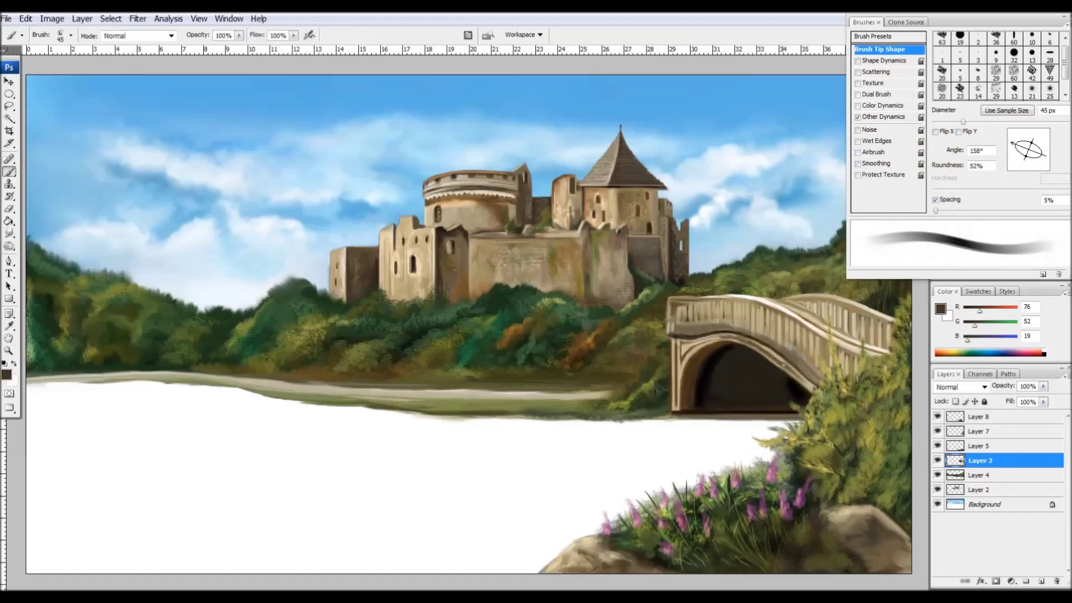
pyautogui.press('r')
pyautogui.press('b')
pyautogui.keyDown('alt'); pyautogui.click(812, 386); pyautogui.keyUp('alt')
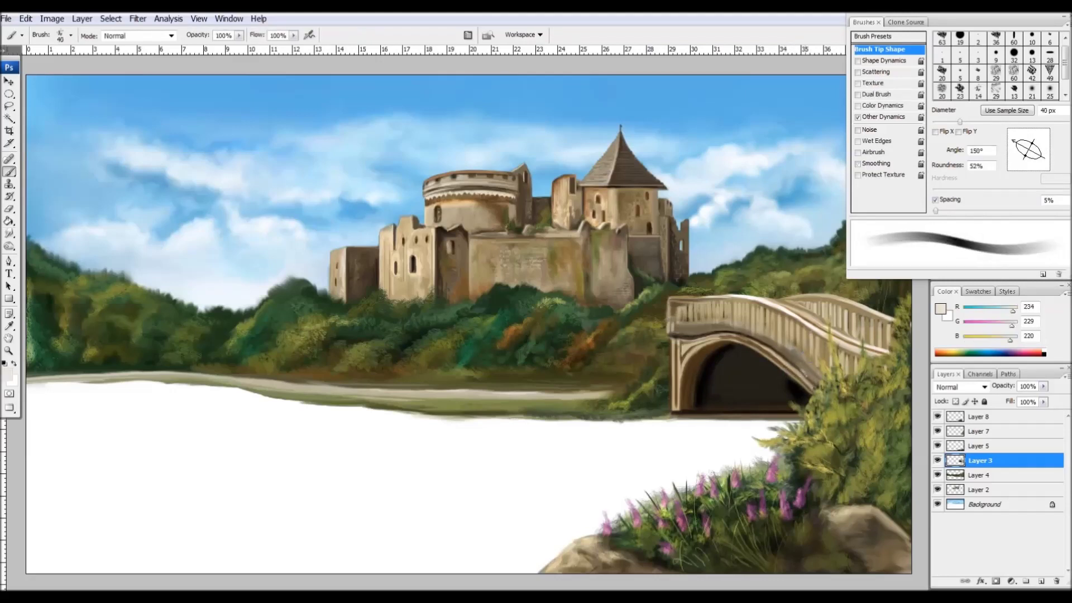
pyautogui.press('r')
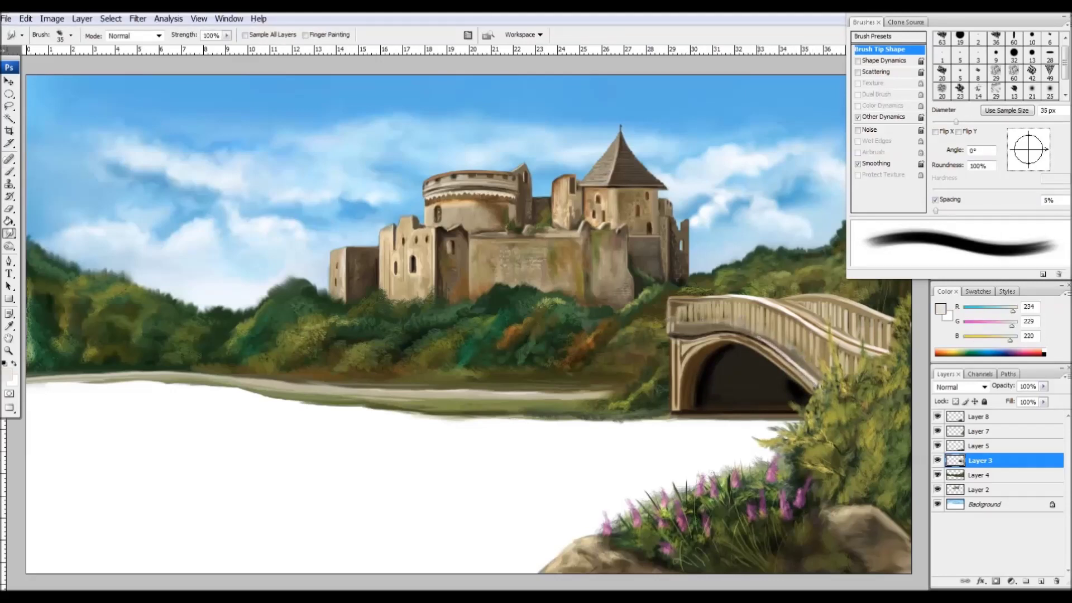
pyautogui.press('b')
# Add near-white and light beige highlights along the arch edge and bridge railing.
pyautogui.keyDown('alt'); pyautogui.click(682, 301); pyautogui.keyUp('alt')
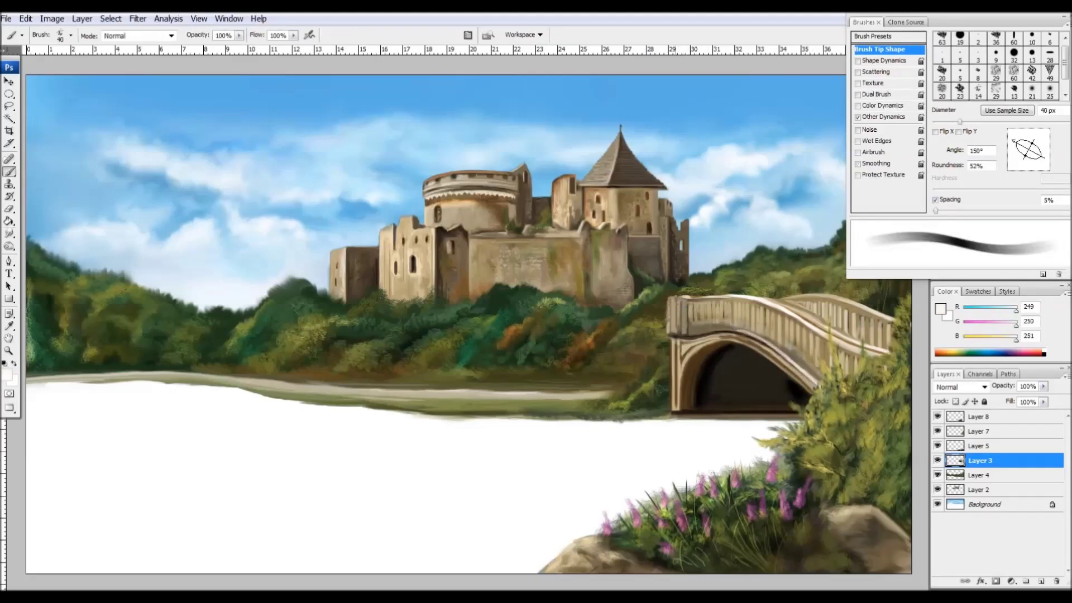
pyautogui.press('r')
pyautogui.scroll(-1, 993, 66)
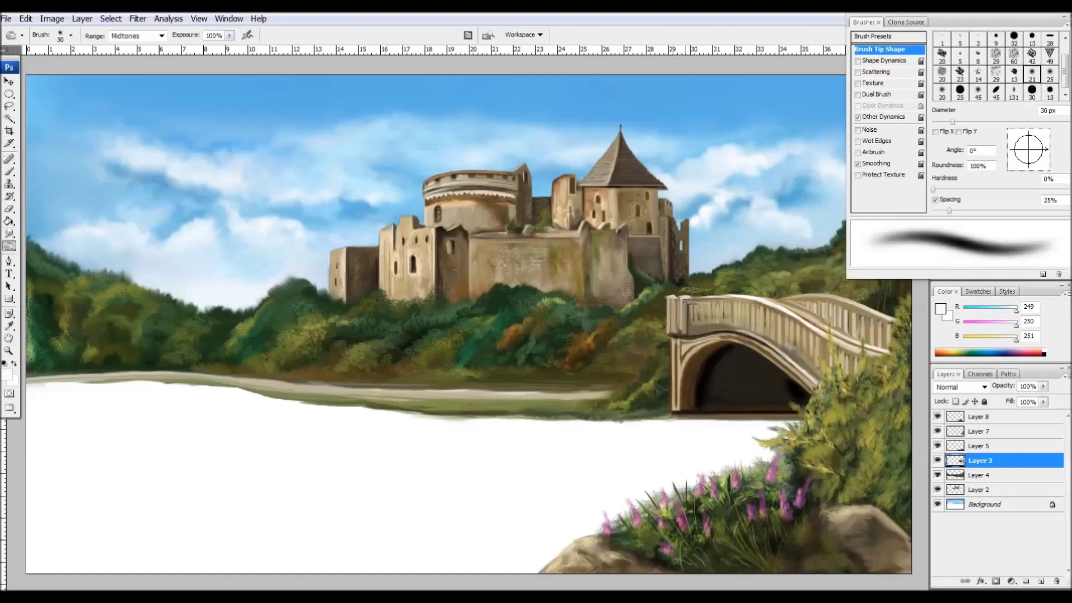
pyautogui.keyDown('alt'); pyautogui.click(790, 296); pyautogui.keyUp('alt')
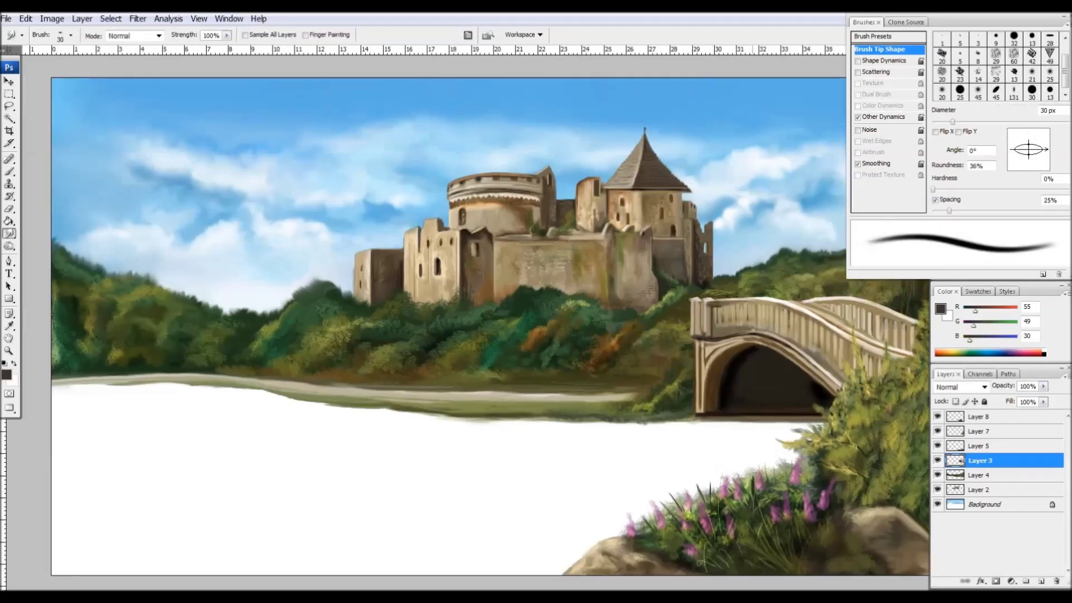
pyautogui.click(995, 73)
# Zoom in on the bridge, set up a small textured brush, and sample browns and a light stone colour.
pyautogui.press('b')
pyautogui.keyDown('alt'); pyautogui.click(743, 320); pyautogui.keyUp('alt')
pyautogui.hotkey('ctrl', '+')
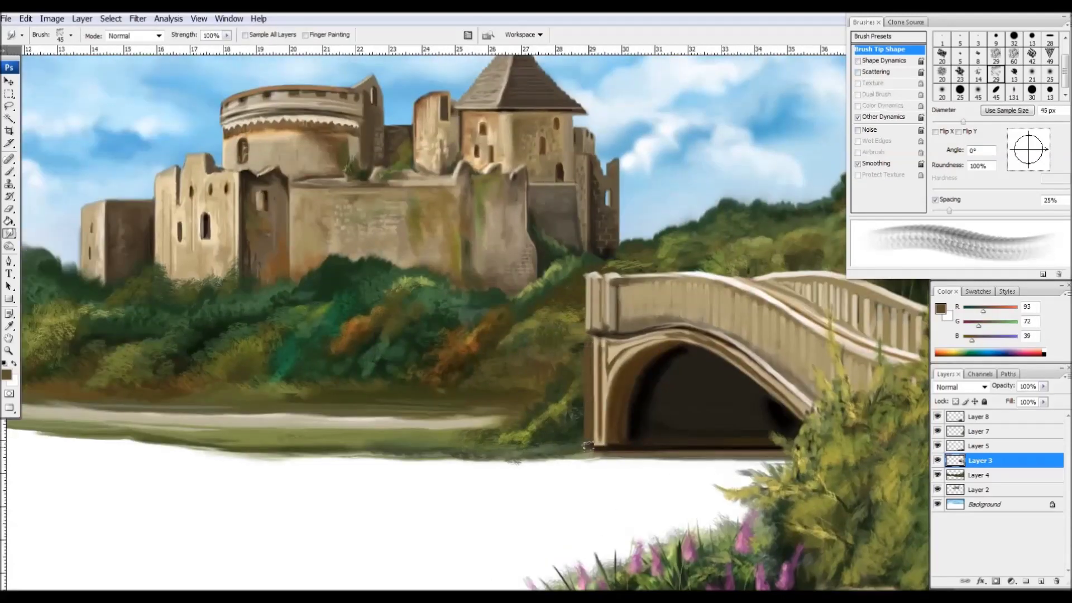
pyautogui.press('r')
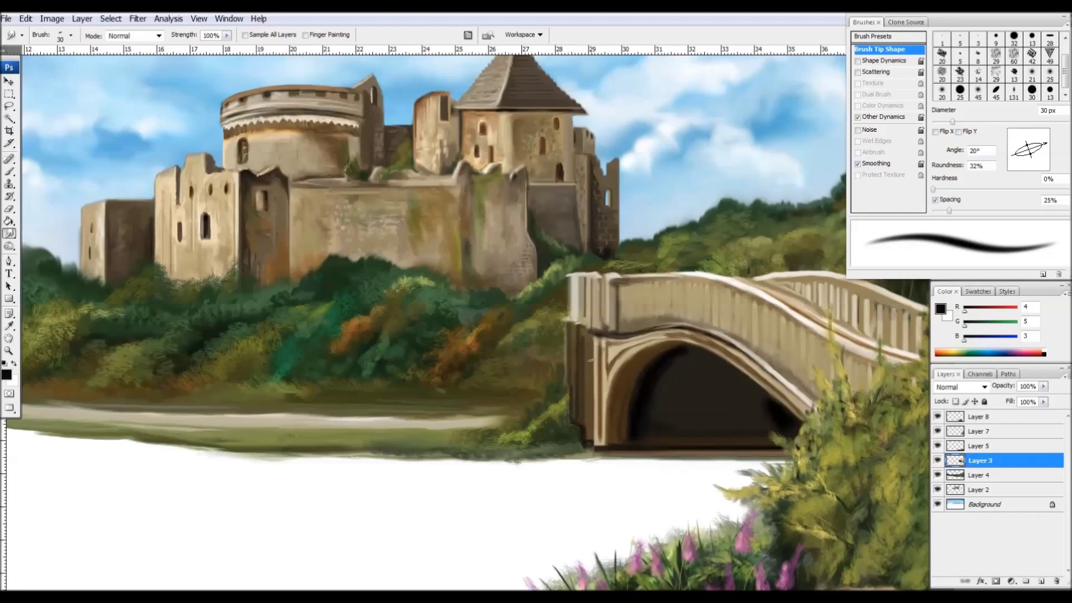
pyautogui.press('i')
pyautogui.click(580, 391)
pyautogui.press('r')
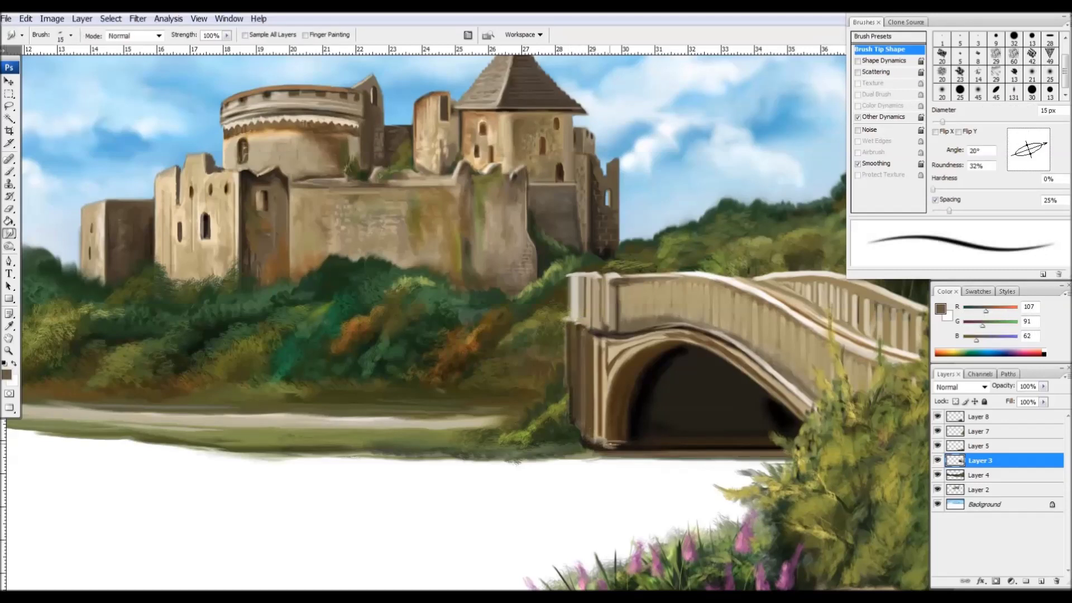
pyautogui.write('45')
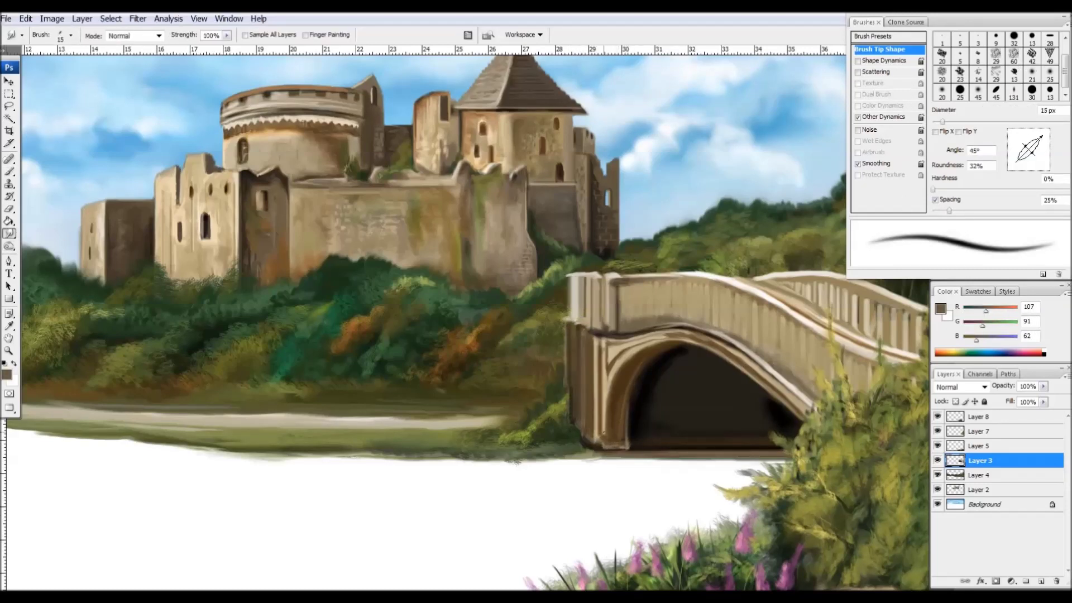
pyautogui.write('b')
pyautogui.keyDown('alt'); pyautogui.click(575, 307); pyautogui.keyUp('alt')
pyautogui.keyDown('alt'); pyautogui.click(580, 333); pyautogui.keyUp('alt')
pyautogui.press('r')
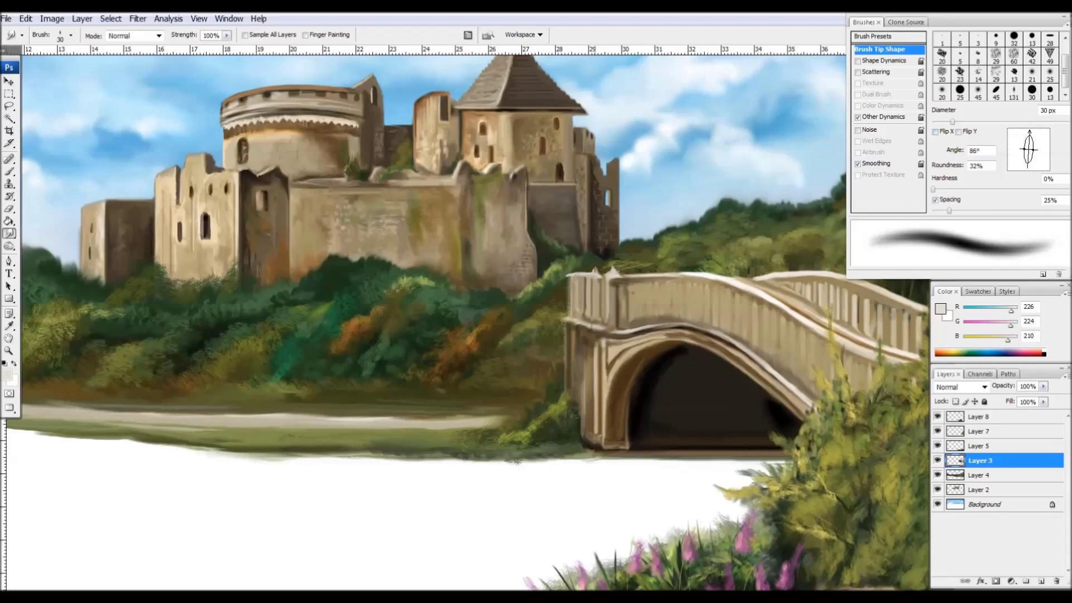
pyautogui.click(562, 175)
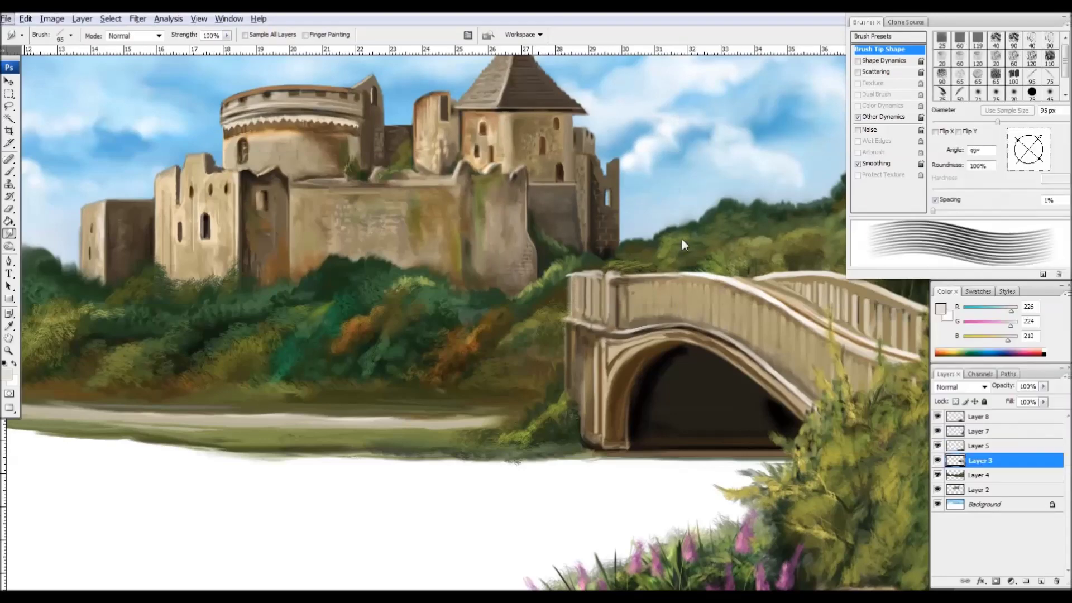
# Paint three light vertical balusters along the bridge railing.
pyautogui.moveTo(776, 316)
pyautogui.mouseDown()
pyautogui.moveTo(776, 360)
pyautogui.moveTo(791, 381)
pyautogui.mouseUp()
pyautogui.moveTo(709, 283); pyautogui.dragTo(709, 325)
pyautogui.moveTo(642, 283); pyautogui.dragTo(642, 324)
pyautogui.press('r')
pyautogui.press('b')
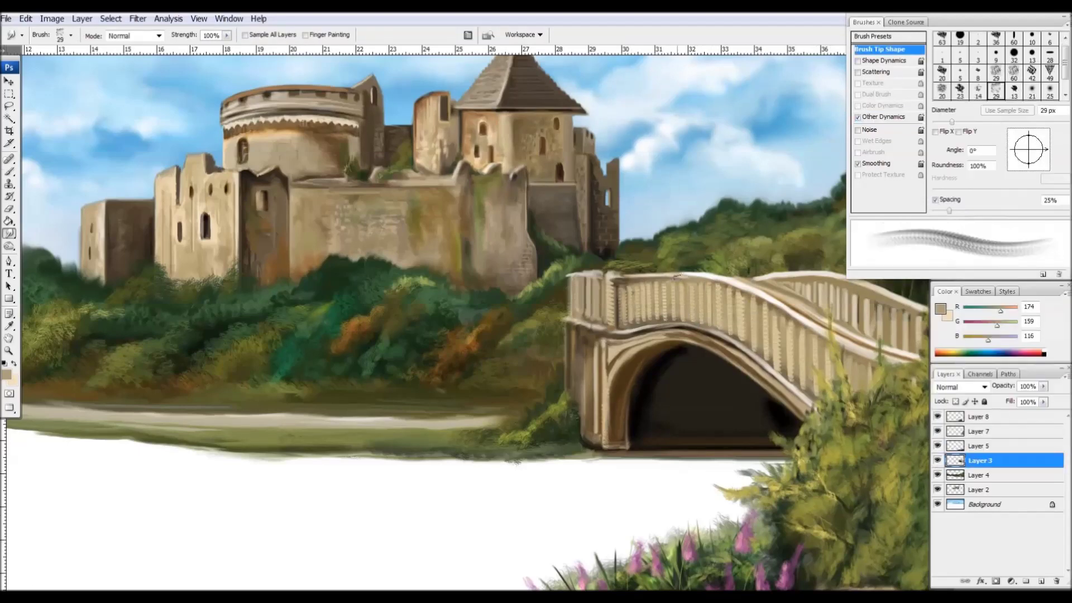
# Shade between the balusters with a smaller dark brown brush and smudge the shadows along the railing.
pyautogui.keyDown('alt'); pyautogui.click(793, 288); pyautogui.keyUp('alt')
pyautogui.press('.')
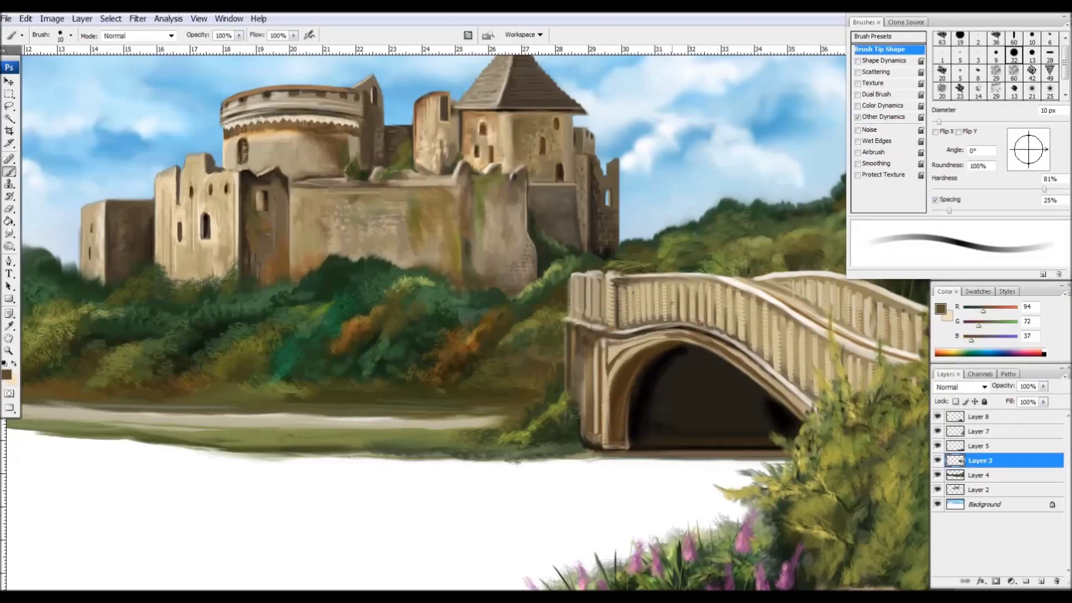
pyautogui.press('r')
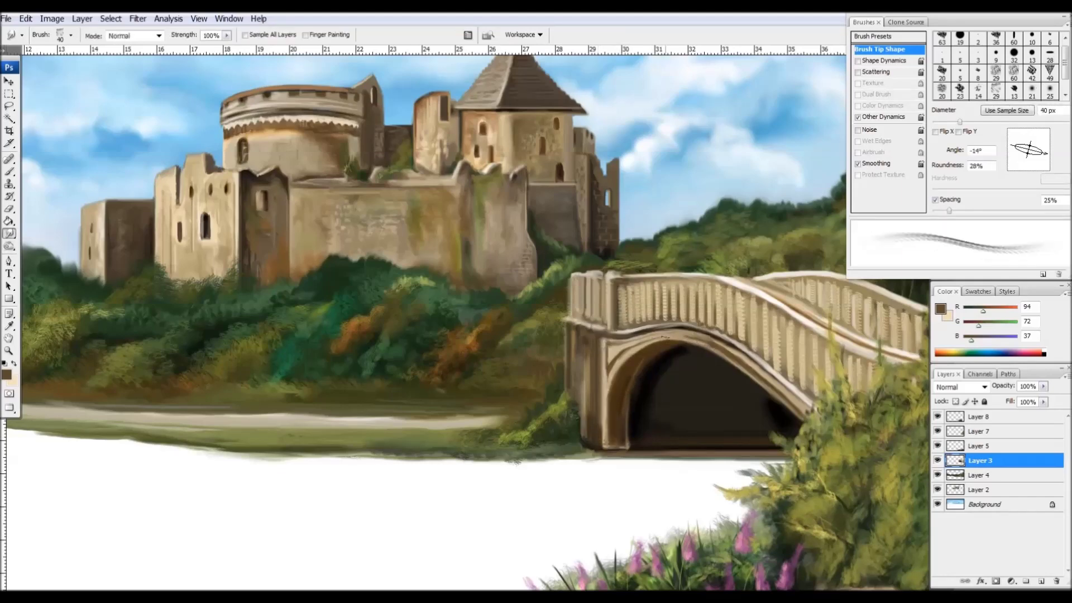
pyautogui.moveTo(665, 335); pyautogui.dragTo(633, 340)
pyautogui.rightClick(148, 455)
pyautogui.click(234, 503)
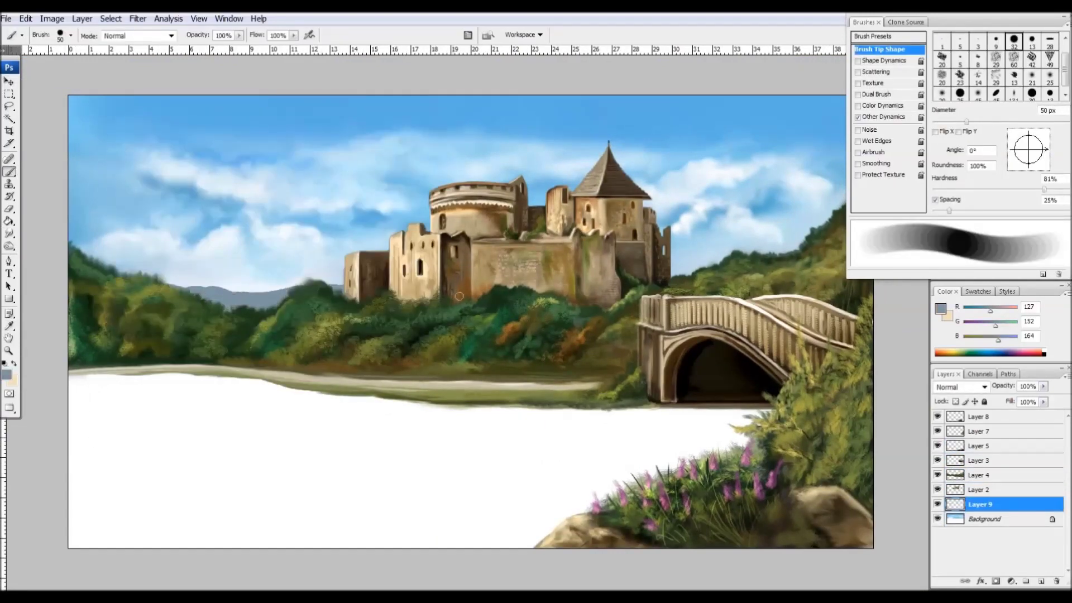
# Move the castle hill layer up and to the left with the Move tool.
pyautogui.moveTo(517, 311); pyautogui.dragTo(453, 296)
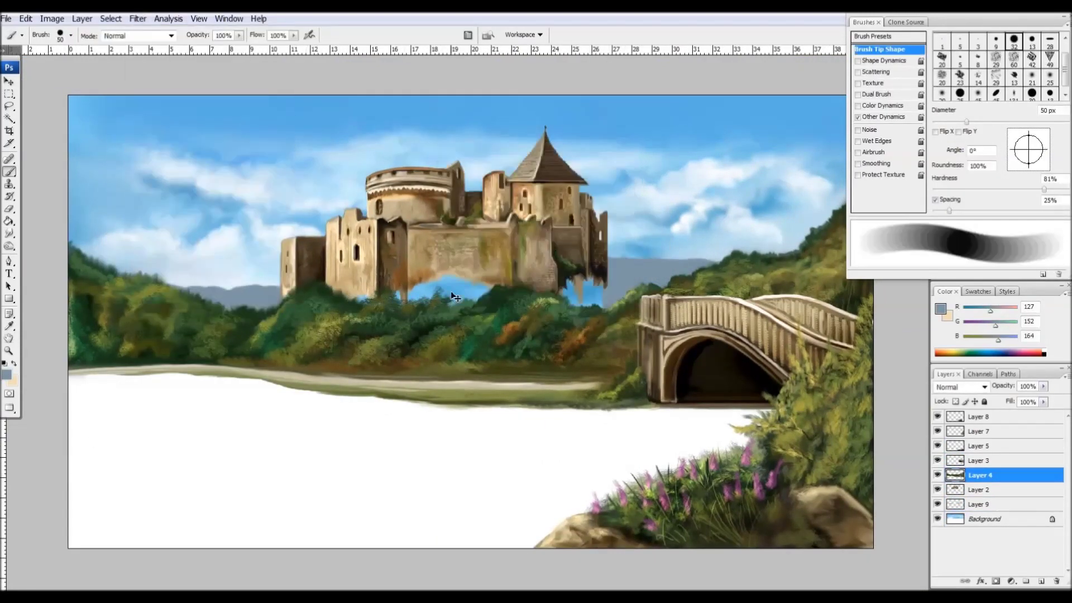
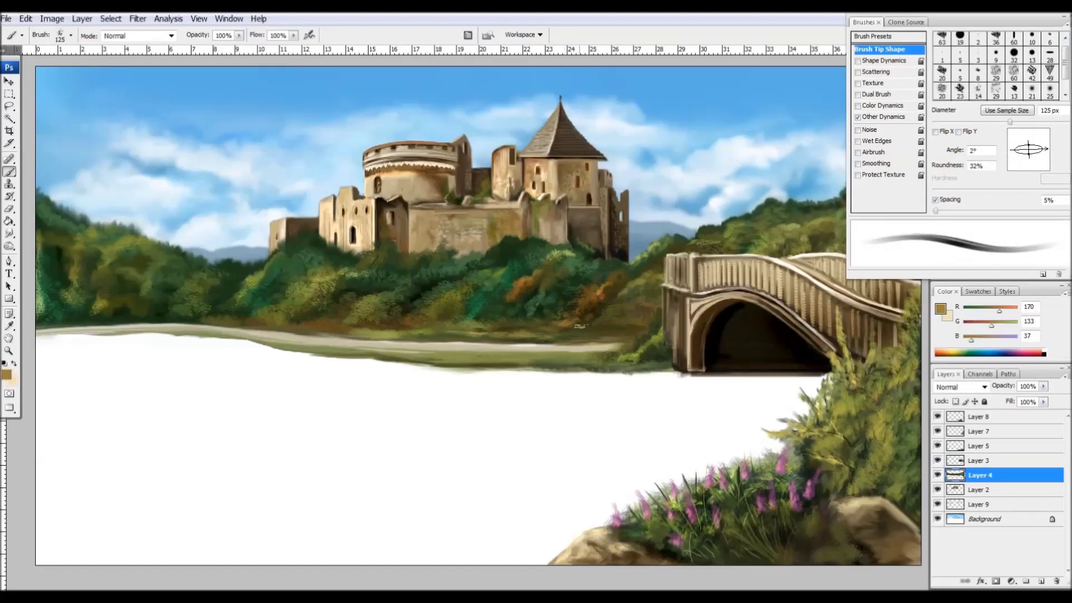
# Paint broad brown strokes over the lower-left water to start the earthen bank.
pyautogui.press('x')
pyautogui.press('r')
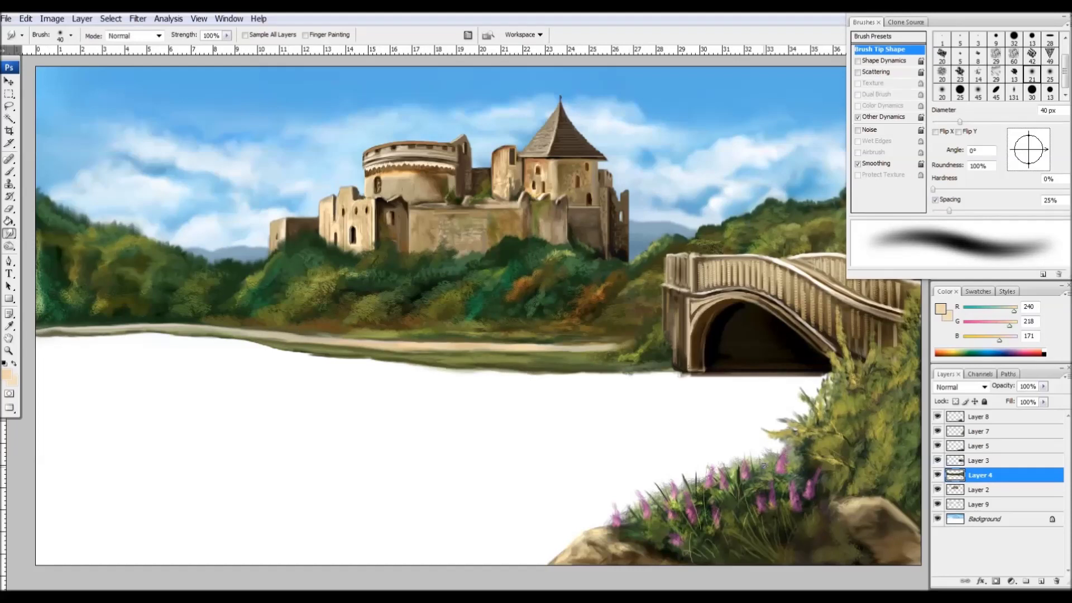
pyautogui.moveTo(42, 461); pyautogui.dragTo(201, 466)
pyautogui.moveTo(45, 485); pyautogui.dragTo(324, 502)
pyautogui.moveTo(44, 552); pyautogui.dragTo(452, 559)
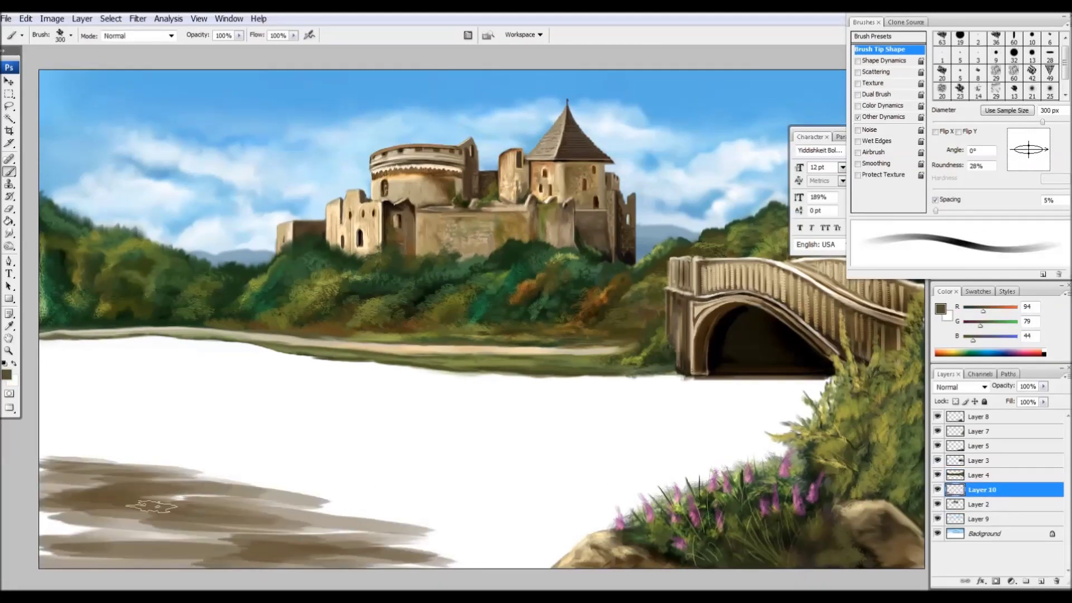
pyautogui.moveTo(42, 435); pyautogui.dragTo(335, 491)
pyautogui.moveTo(41, 369); pyautogui.dragTo(268, 413)
pyautogui.moveTo(72, 419); pyautogui.dragTo(312, 486)
pyautogui.moveTo(78, 463); pyautogui.dragTo(310, 497)
pyautogui.moveTo(252, 519); pyautogui.dragTo(474, 561)
pyautogui.moveTo(41, 340); pyautogui.dragTo(357, 416)
# Extend the brown bank rightward and over the upper-left water using a sampled brown.
pyautogui.keyDown('alt'); pyautogui.click(198, 427); pyautogui.keyUp('alt')
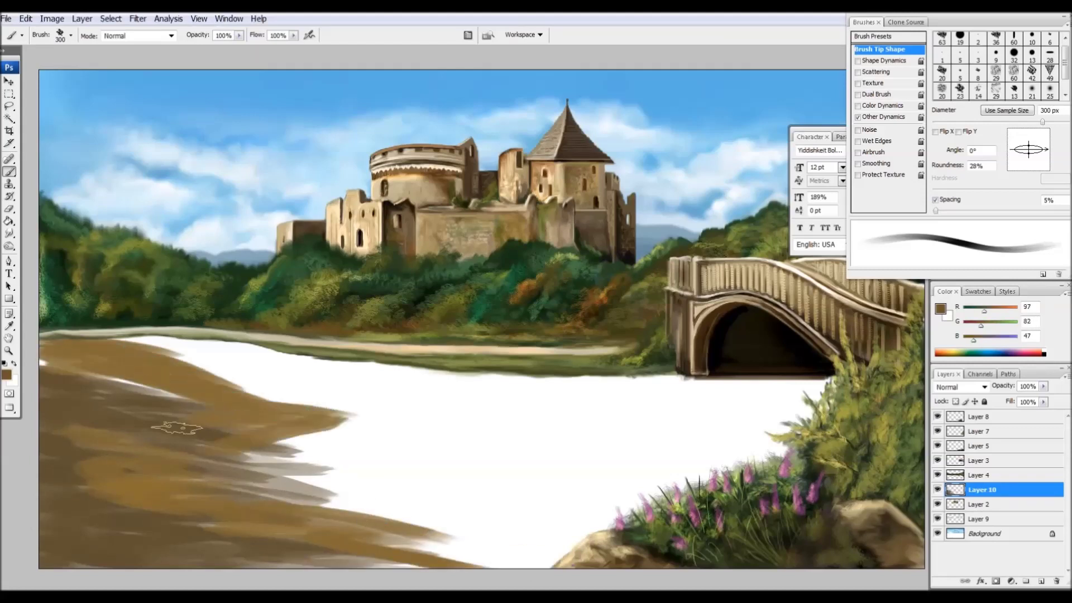
pyautogui.moveTo(184, 415); pyautogui.dragTo(390, 416)
pyautogui.moveTo(234, 463); pyautogui.dragTo(469, 550)
pyautogui.moveTo(262, 447); pyautogui.dragTo(407, 513)
pyautogui.moveTo(279, 437); pyautogui.dragTo(380, 413)
pyautogui.moveTo(385, 363); pyautogui.dragTo(84, 335)
pyautogui.hotkey('ctrl', 'shift', ']')
pyautogui.moveTo(195, 464); pyautogui.dragTo(547, 552)
# Smudge the shore edge into a curving cove and shade the lower-left shore dark brown.
pyautogui.hotkey('ctrl', '[')
pyautogui.hotkey('ctrl', '[')
pyautogui.hotkey('ctrl', '[')
pyautogui.press('r')
pyautogui.moveTo(347, 419)
pyautogui.mouseDown()
pyautogui.moveTo(313, 457)
pyautogui.moveTo(402, 418)
pyautogui.mouseUp()
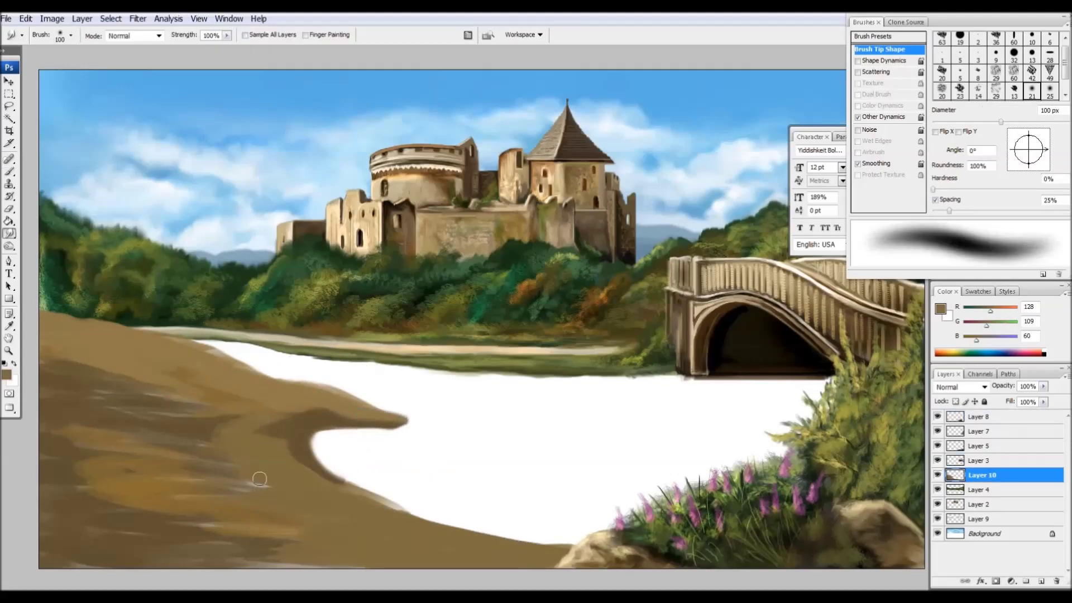
pyautogui.press('b')
pyautogui.moveTo(134, 385); pyautogui.dragTo(251, 463)
pyautogui.moveTo(313, 485); pyautogui.dragTo(463, 531)
pyautogui.moveTo(89, 488)
pyautogui.mouseDown()
pyautogui.moveTo(358, 564)
pyautogui.moveTo(234, 429)
pyautogui.mouseUp()
pyautogui.moveTo(50, 413)
pyautogui.mouseDown()
pyautogui.moveTo(240, 441)
pyautogui.moveTo(334, 491)
pyautogui.mouseUp()
pyautogui.moveTo(106, 441); pyautogui.dragTo(184, 491)
pyautogui.moveTo(122, 486); pyautogui.dragTo(391, 563)
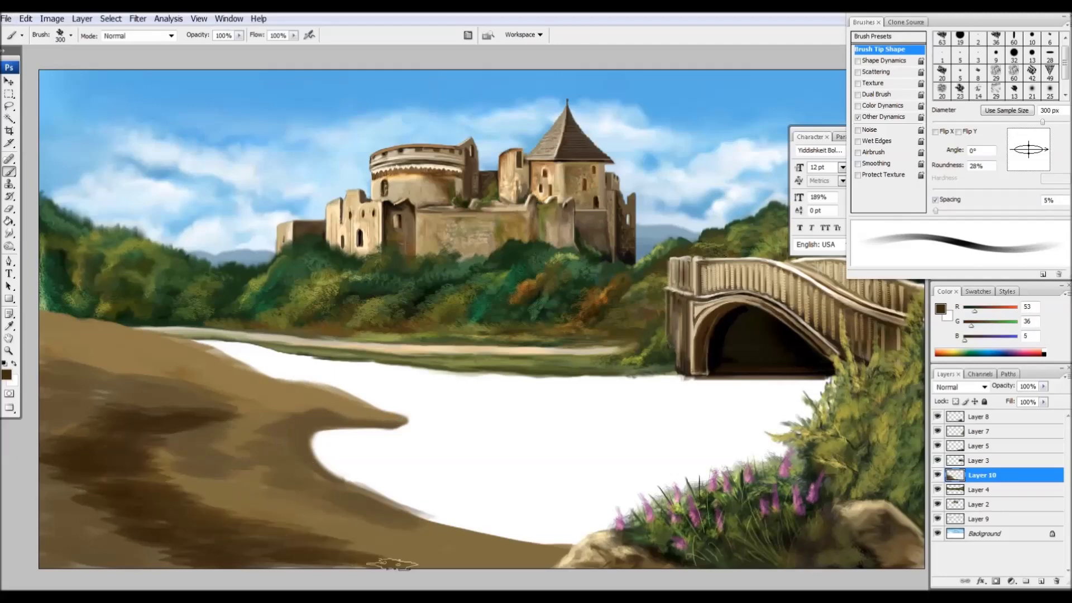
# Start a pale tan rock shape on a new layer above the shore.
pyautogui.hotkey('ctrl', 'shift', 'alt', 'n')
pyautogui.keyDown('alt'); pyautogui.click(212, 447); pyautogui.keyUp('alt')
pyautogui.moveTo(192, 457); pyautogui.dragTo(279, 480)
# Shade the first tan rock darker with a narrow angled brush tip, then highlight it light tan.
pyautogui.keyDown('alt'); pyautogui.click(226, 520); pyautogui.keyUp('alt')
pyautogui.moveTo(212, 469); pyautogui.dragTo(285, 483)
pyautogui.click(1064, 23)
pyautogui.click(916, 248)
pyautogui.click(960, 90)
pyautogui.moveTo(1044, 152); pyautogui.dragTo(1047, 156)
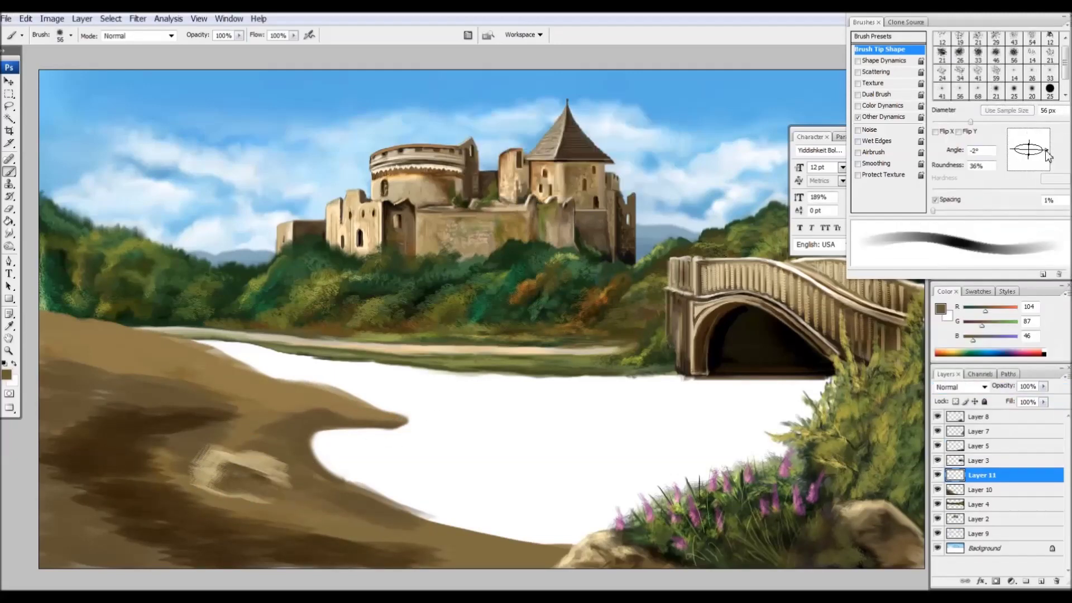
pyautogui.keyDown('alt'); pyautogui.click(234, 474); pyautogui.keyUp('alt')
pyautogui.moveTo(201, 474); pyautogui.dragTo(268, 502)
# Paint a second mid-brown rock beside the first and lighten its top with tan.
pyautogui.press('r')
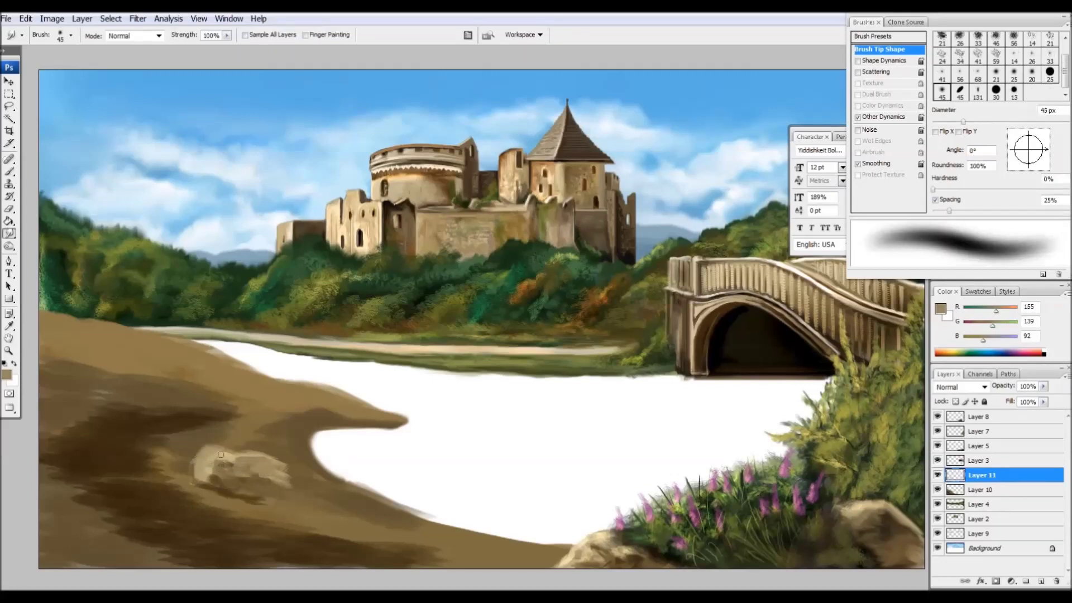
pyautogui.press('b')
pyautogui.keyDown('alt'); pyautogui.click(290, 503); pyautogui.keyUp('alt')
pyautogui.moveTo(268, 497); pyautogui.dragTo(321, 525)
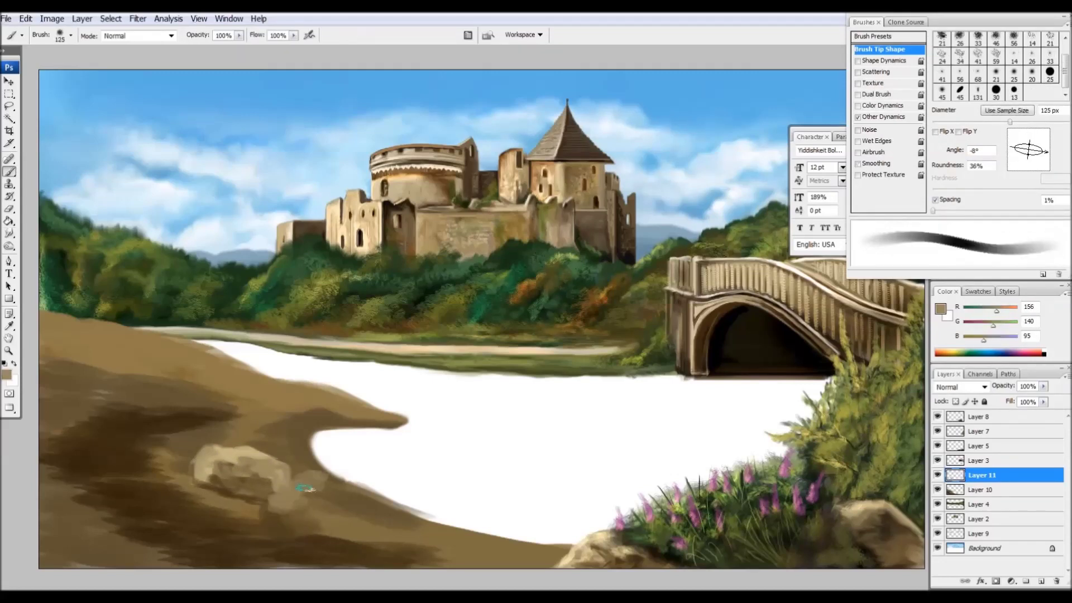
pyautogui.moveTo(293, 475); pyautogui.dragTo(352, 508)
pyautogui.keyDown('alt'); pyautogui.click(275, 498); pyautogui.keyUp('alt')
pyautogui.moveTo(262, 494); pyautogui.dragTo(319, 505)
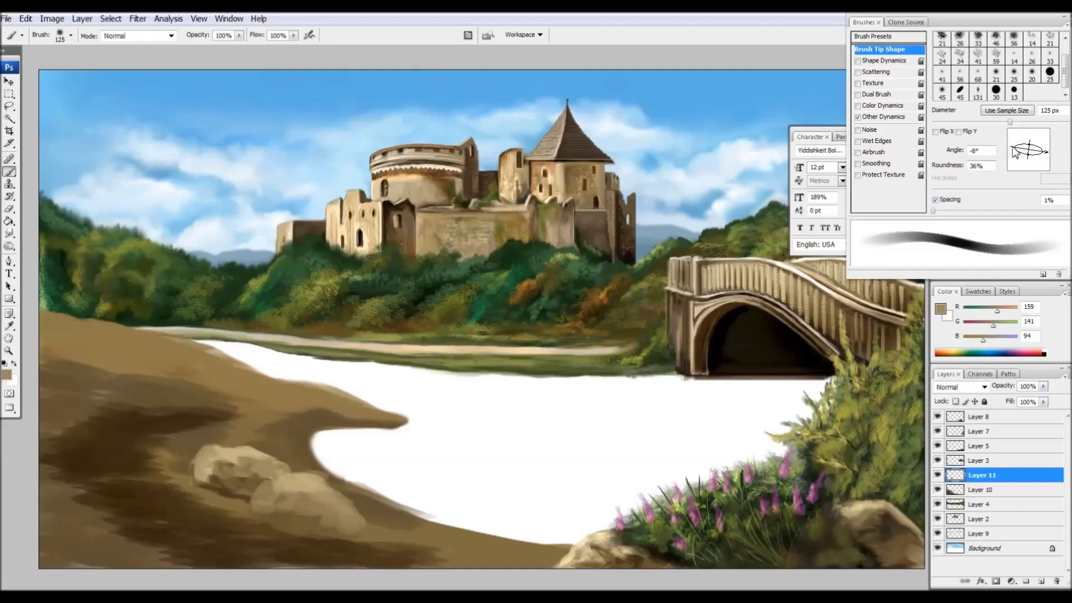
# Resize the brush tip and paint dark green around the rocks and up the shore on the bank layer.
pyautogui.moveTo(1015, 153); pyautogui.dragTo(1019, 141)
pyautogui.keyDown('alt'); pyautogui.click(290, 491); pyautogui.keyUp('alt')
pyautogui.press('[')
pyautogui.press('[')
pyautogui.press('[')
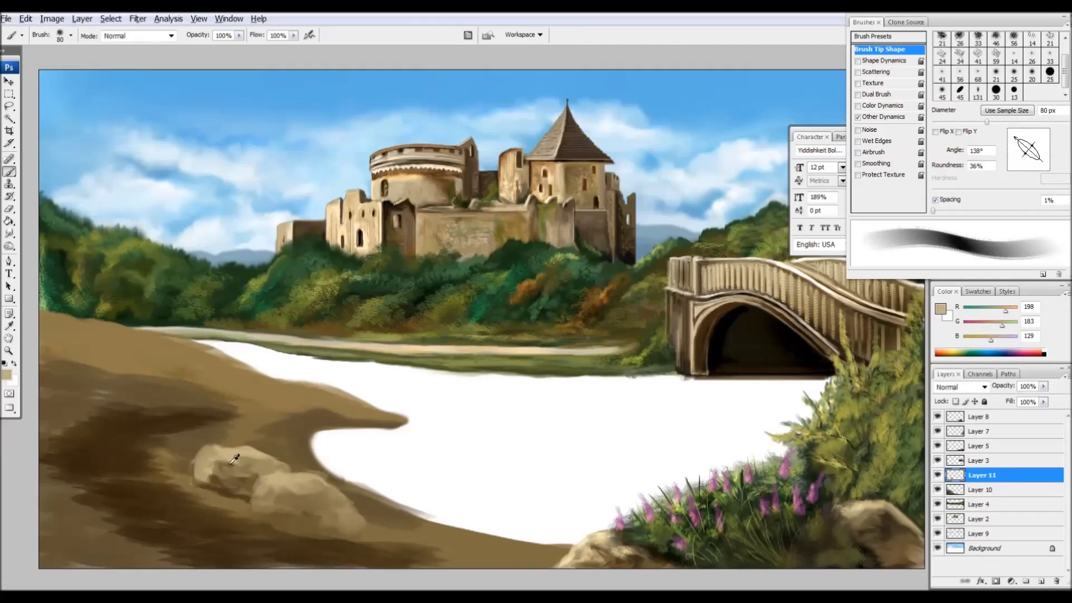
pyautogui.press(']')
pyautogui.press(']')
pyautogui.press(']')
pyautogui.hotkey('alt', '[')
pyautogui.keyDown('alt'); pyautogui.click(190, 480); pyautogui.keyUp('alt')
pyautogui.moveTo(179, 475); pyautogui.dragTo(335, 544)
pyautogui.moveTo(262, 530)
pyautogui.mouseDown()
pyautogui.moveTo(150, 458)
pyautogui.moveTo(256, 412)
pyautogui.moveTo(190, 390)
pyautogui.moveTo(285, 424)
pyautogui.mouseUp()
pyautogui.keyDown('alt'); pyautogui.click(195, 436); pyautogui.keyUp('alt')
# Duplicate the rock layer and smudge darker shading into the lower rock.
pyautogui.hotkey('alt', ']')
pyautogui.press('r')
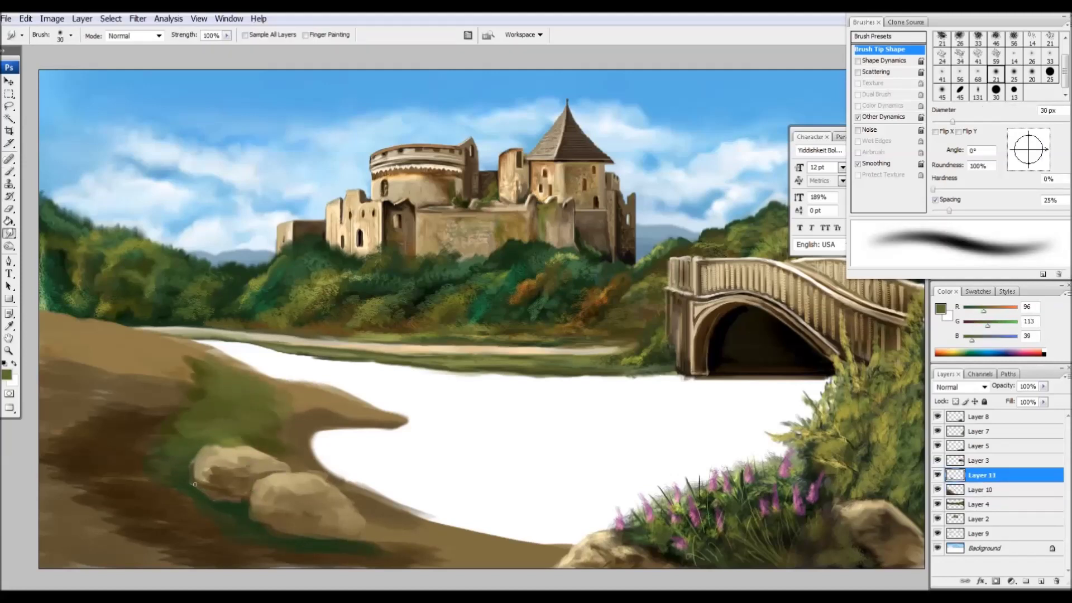
pyautogui.hotkey('ctrl', 'j')
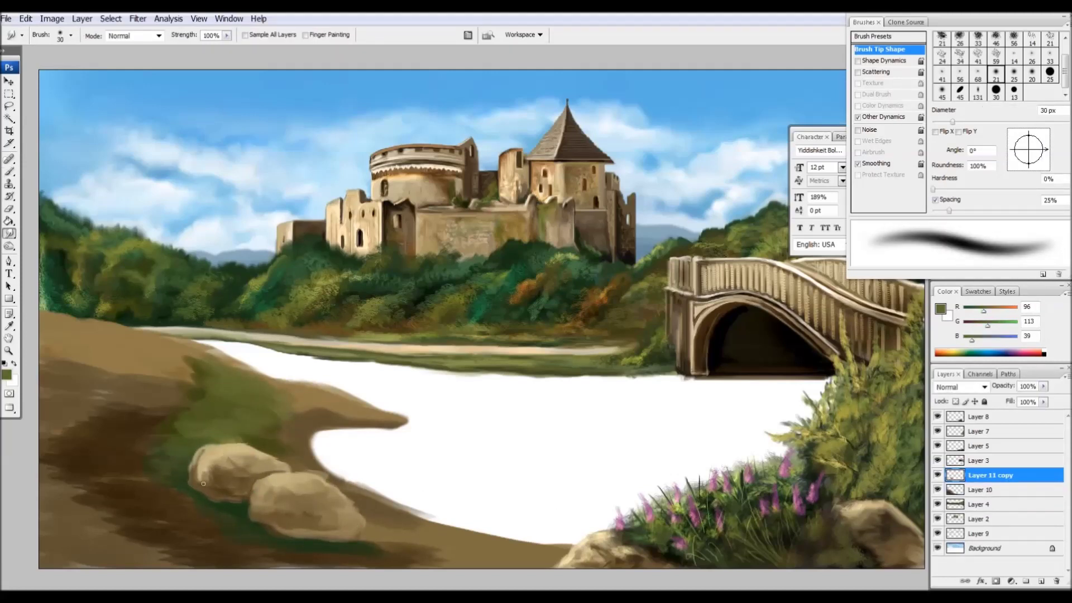
pyautogui.press('.')
pyautogui.press('.')
pyautogui.press('.')
pyautogui.press('.')
pyautogui.press('.')
pyautogui.press('.')
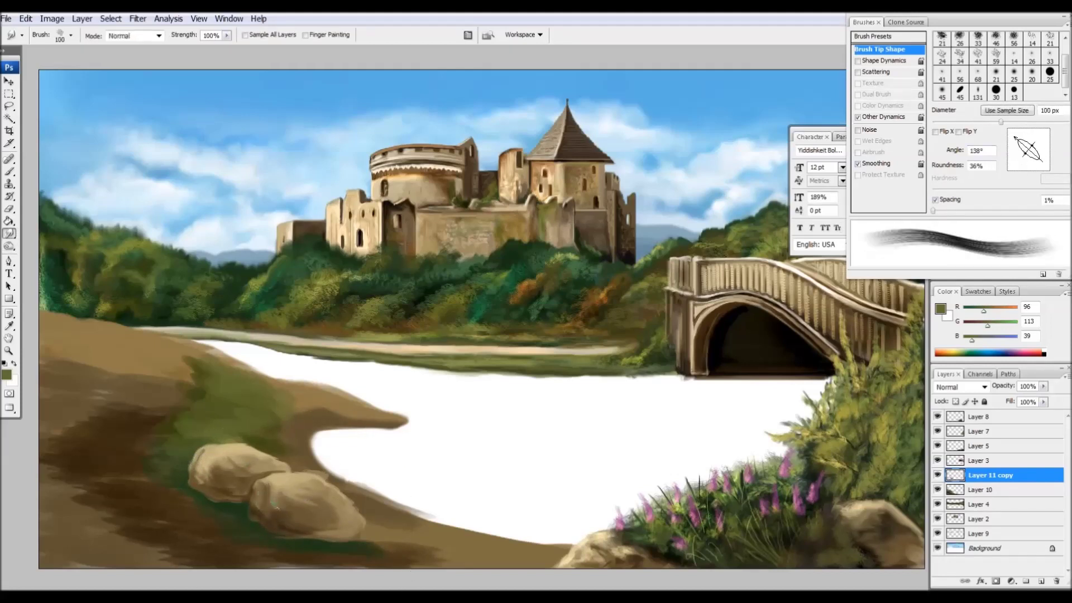
pyautogui.moveTo(262, 494); pyautogui.dragTo(342, 531)
pyautogui.press('.')
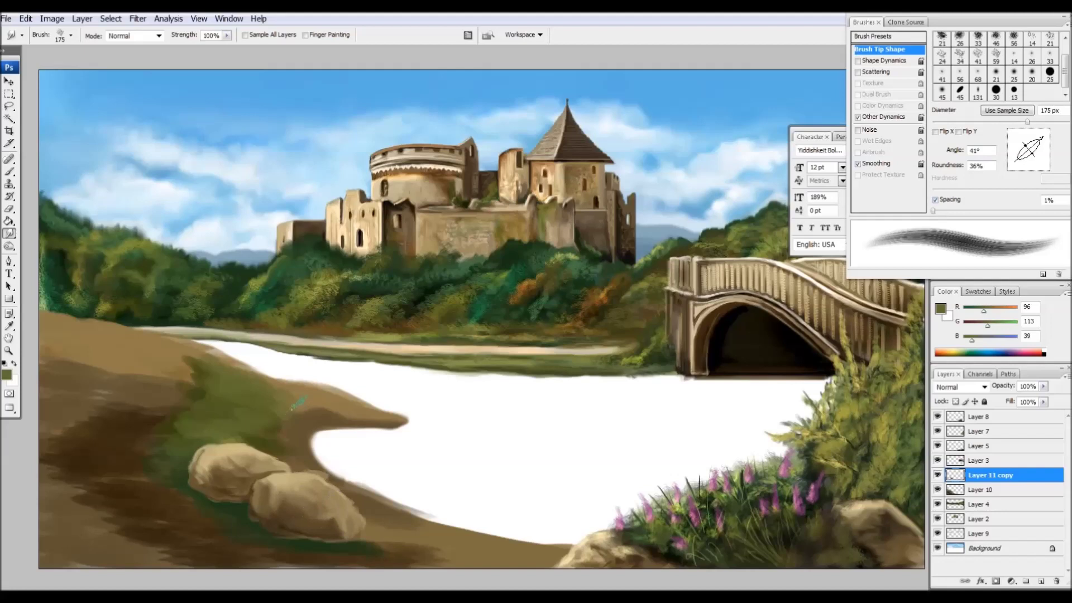
# Paint dark green around and below the rocks and olive green on the upper-left bank.
pyautogui.press('b')
pyautogui.hotkey('alt', '[')
pyautogui.keyDown('alt'); pyautogui.click(240, 429); pyautogui.keyUp('alt')
pyautogui.moveTo(212, 427)
pyautogui.mouseDown()
pyautogui.moveTo(279, 441)
pyautogui.moveTo(254, 435)
pyautogui.moveTo(358, 408)
pyautogui.mouseUp()
pyautogui.moveTo(190, 508); pyautogui.dragTo(413, 544)
pyautogui.moveTo(256, 458); pyautogui.dragTo(143, 435)
pyautogui.keyDown('alt'); pyautogui.click(168, 385); pyautogui.keyUp('alt')
pyautogui.moveTo(218, 363); pyautogui.dragTo(92, 387)
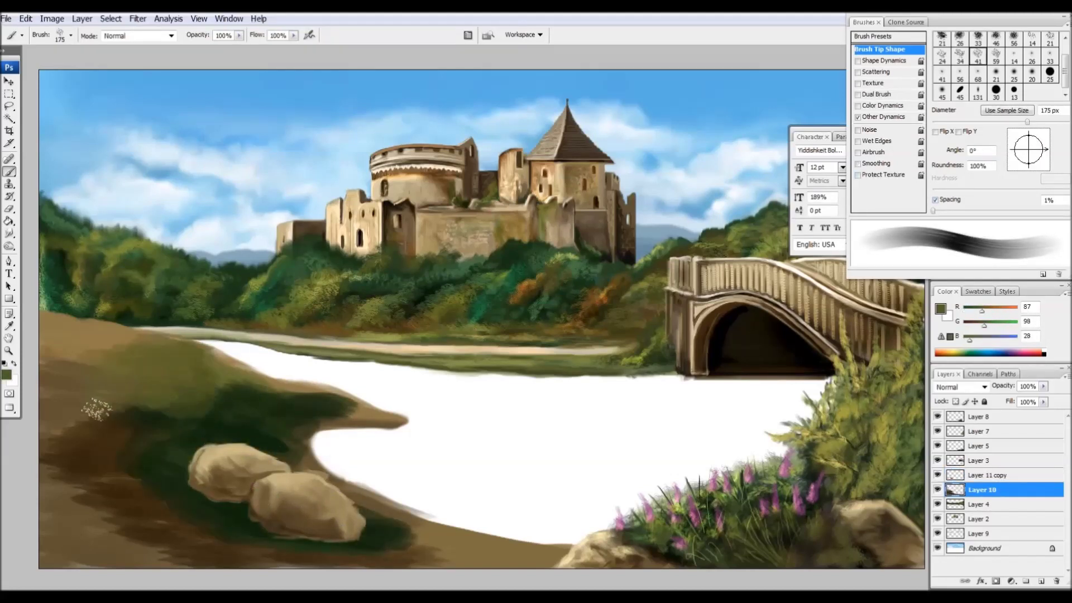
# Smudge brown over the green to reshape the lower bank edge, then add dark green on the left bank.
pyautogui.keyDown('alt'); pyautogui.click(324, 410); pyautogui.keyUp('alt')
pyautogui.press('r')
pyautogui.click(1013, 74)
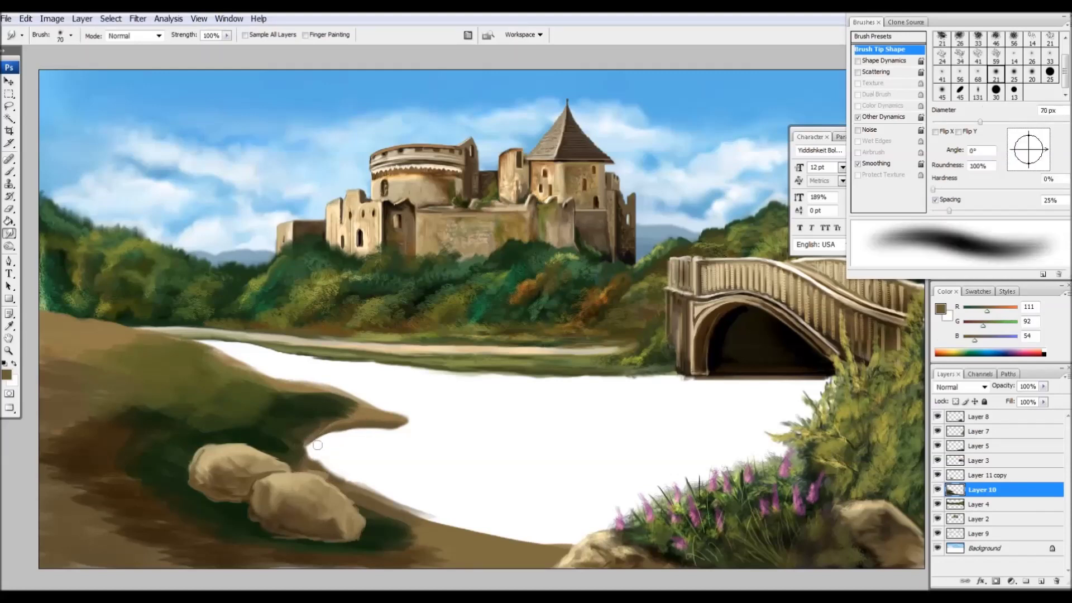
pyautogui.press(']')
pyautogui.press(']')
pyautogui.moveTo(323, 469)
pyautogui.mouseDown()
pyautogui.moveTo(430, 516)
pyautogui.moveTo(392, 432)
pyautogui.mouseUp()
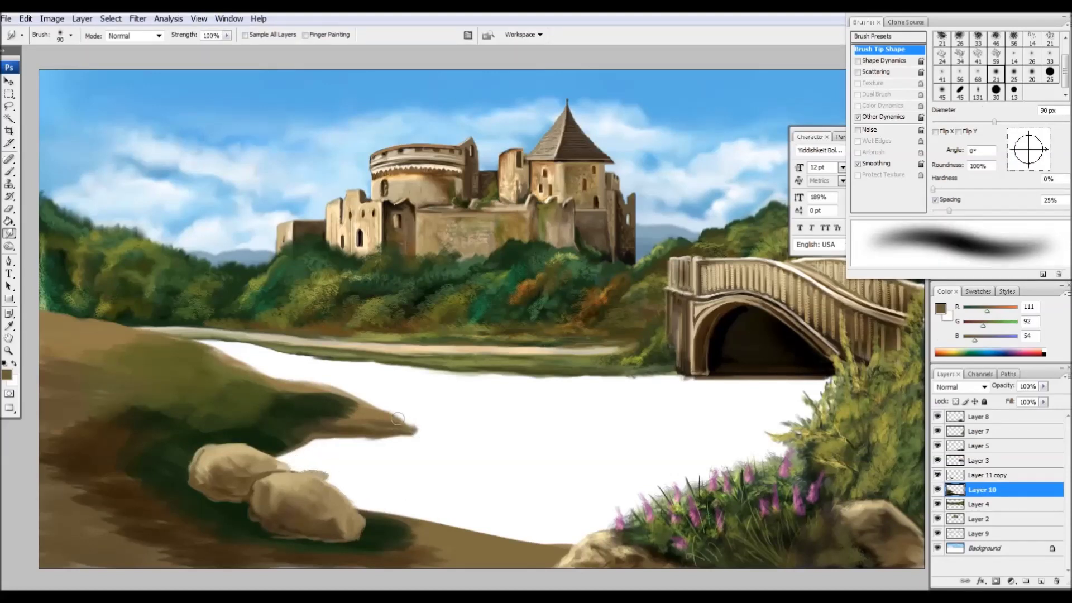
pyautogui.moveTo(315, 439)
pyautogui.mouseDown()
pyautogui.moveTo(335, 482)
pyautogui.moveTo(356, 444)
pyautogui.mouseUp()
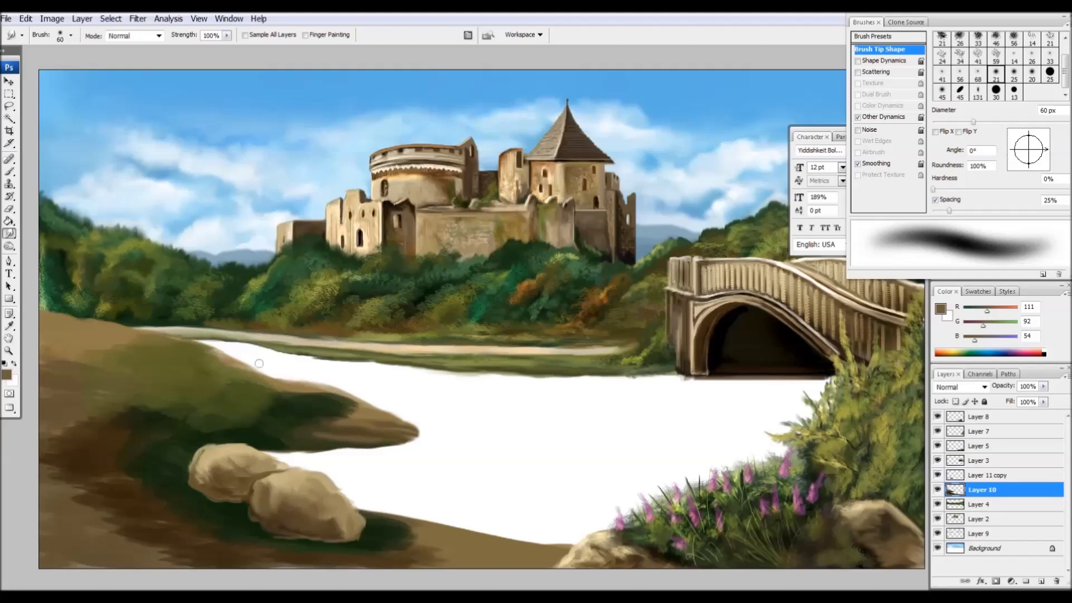
pyautogui.moveTo(101, 536)
pyautogui.mouseDown()
pyautogui.moveTo(96, 478)
pyautogui.moveTo(143, 507)
pyautogui.moveTo(146, 475)
pyautogui.mouseUp()
# Texture the left bank with grass-tip strokes in darker and lighter greens.
pyautogui.keyDown('alt'); pyautogui.click(112, 435); pyautogui.keyUp('alt')
pyautogui.click(1032, 39)
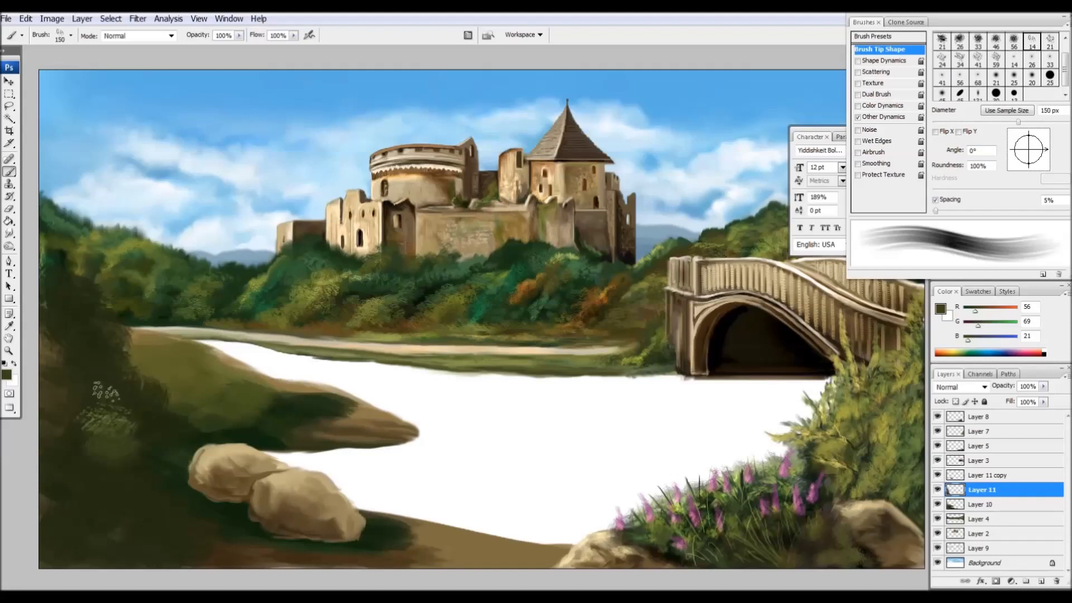
pyautogui.moveTo(84, 441)
pyautogui.mouseDown()
pyautogui.moveTo(65, 351)
pyautogui.moveTo(157, 491)
pyautogui.mouseUp()
pyautogui.moveTo(145, 531); pyautogui.dragTo(84, 553)
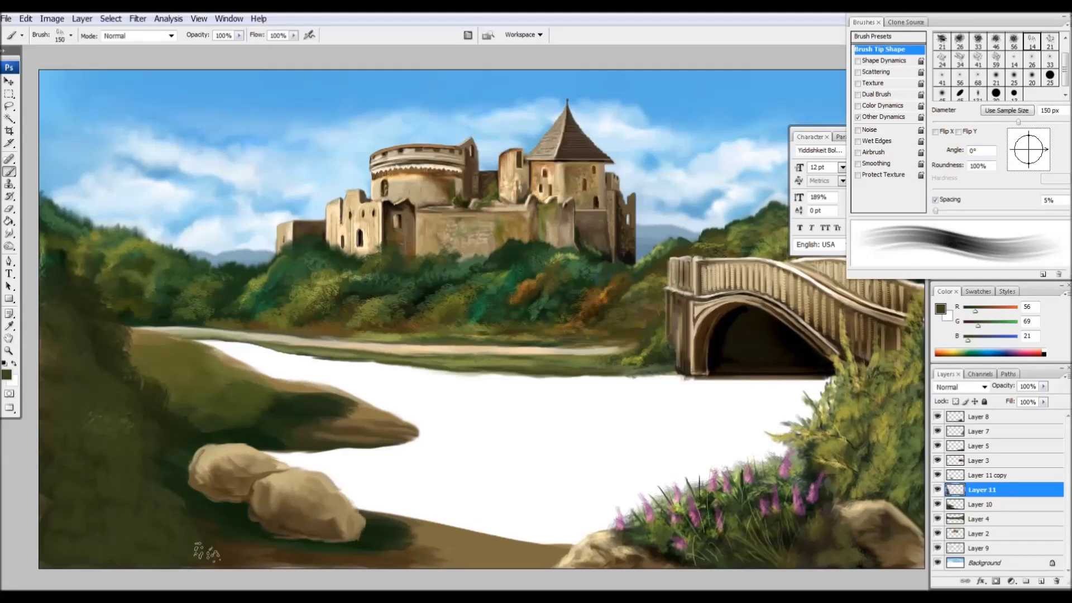
pyautogui.keyDown('alt'); pyautogui.click(172, 373); pyautogui.keyUp('alt')
pyautogui.keyDown('alt'); pyautogui.click(84, 503); pyautogui.keyUp('alt')
pyautogui.moveTo(1028, 132)
pyautogui.mouseDown()
pyautogui.moveTo(1021, 142)
pyautogui.moveTo(1035, 163)
pyautogui.moveTo(1048, 151)
pyautogui.mouseUp()
pyautogui.moveTo(64, 447)
pyautogui.mouseDown()
pyautogui.moveTo(129, 455)
pyautogui.moveTo(184, 486)
pyautogui.mouseUp()
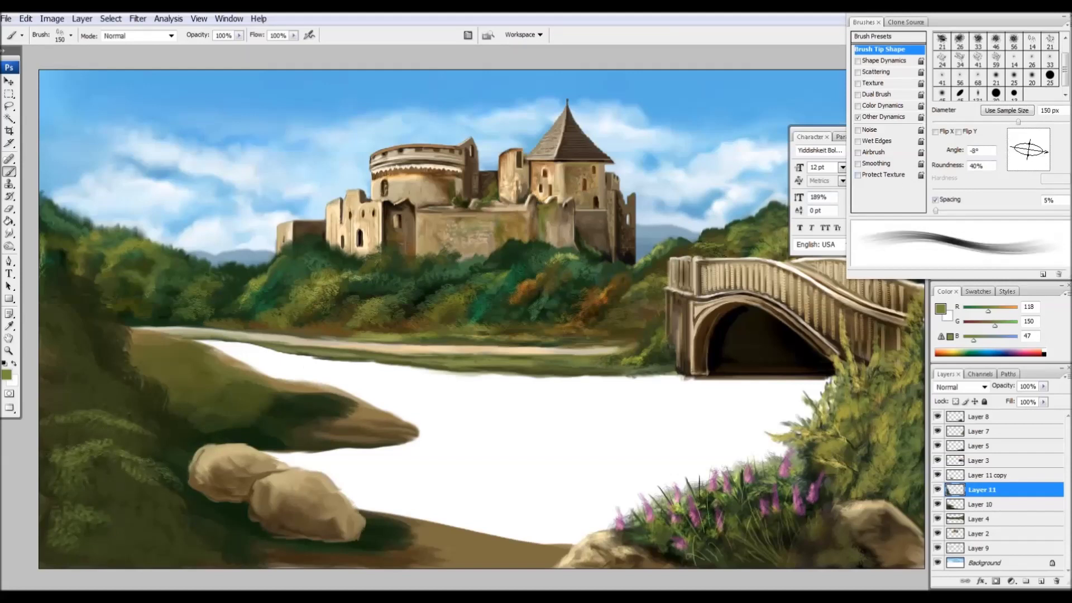
# Move the grass layer to the top and sample olive and dark greens with a smaller, tilted tip.
pyautogui.hotkey('ctrl', 'shift', ']')
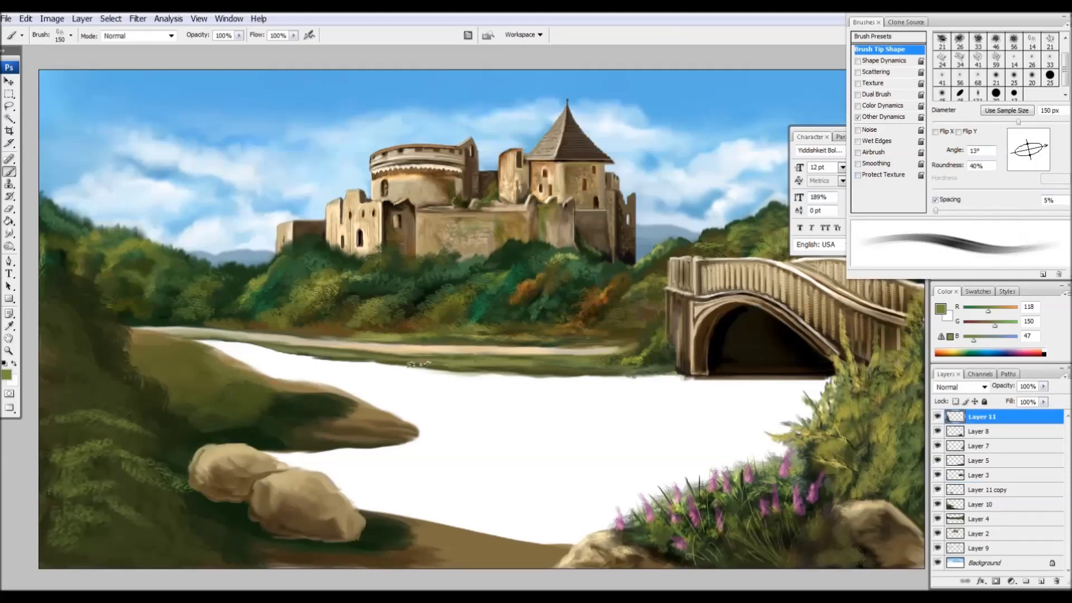
pyautogui.hotkey('shift', 'Up')
pyautogui.hotkey('shift', 'Up')
pyautogui.keyDown('alt'); pyautogui.click(127, 474); pyautogui.keyUp('alt')
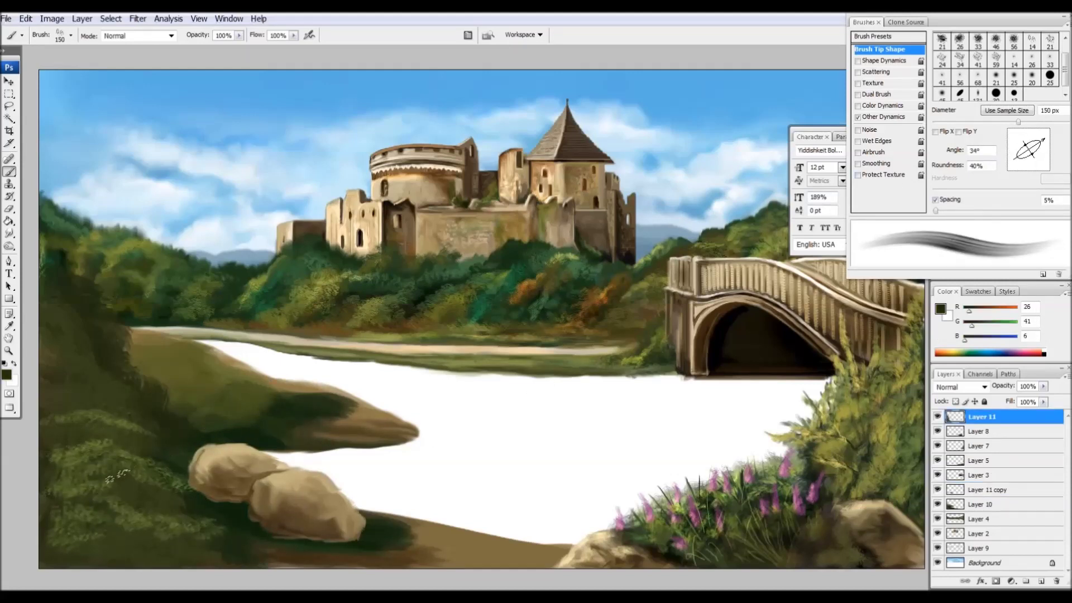
pyautogui.keyDown('alt'); pyautogui.click(117, 433); pyautogui.keyUp('alt')
pyautogui.hotkey('shift', 'Down')
pyautogui.hotkey('shift', 'Down')
pyautogui.hotkey('shift', 'Down')
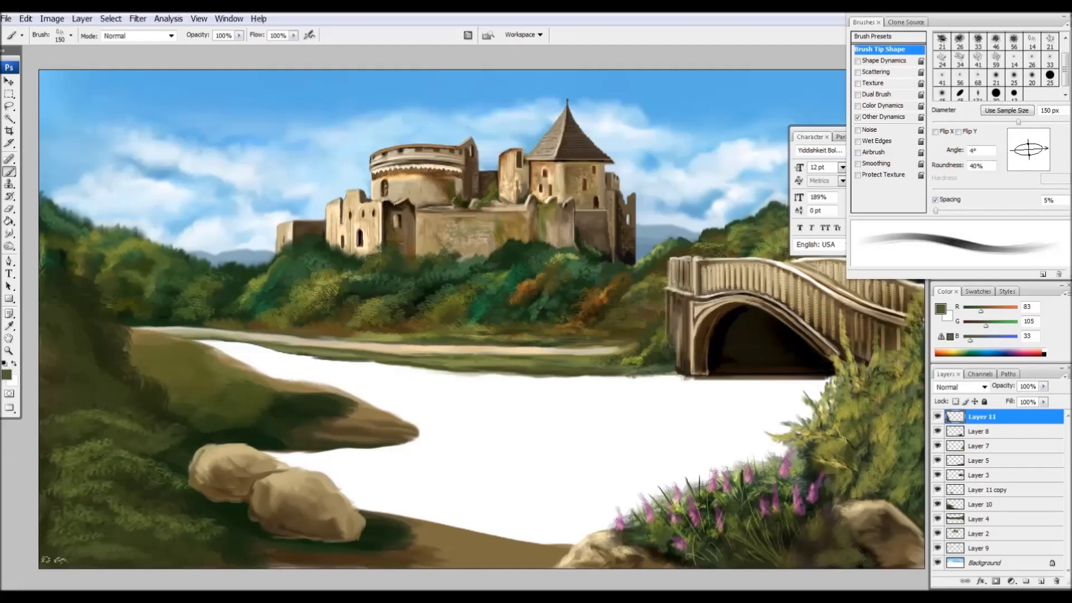
pyautogui.keyDown('alt'); pyautogui.click(190, 556); pyautogui.keyUp('alt')
pyautogui.keyDown('alt'); pyautogui.click(84, 399); pyautogui.keyUp('alt')
pyautogui.press('[')
pyautogui.press('[')
pyautogui.press('[')
pyautogui.keyDown('alt'); pyautogui.click(330, 426); pyautogui.keyUp('alt')
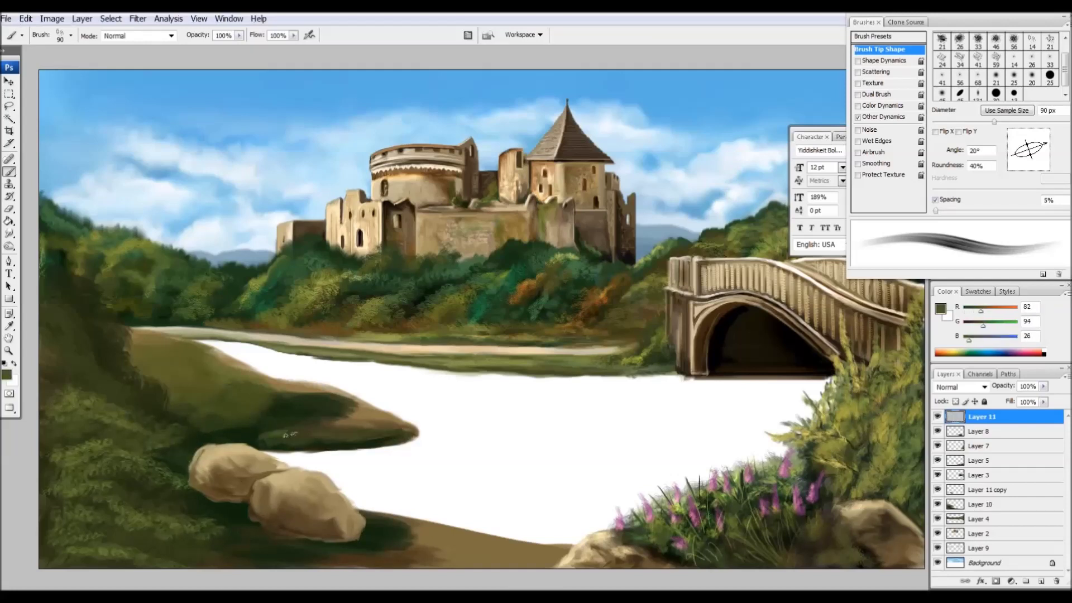
pyautogui.keyDown('alt'); pyautogui.click(353, 426); pyautogui.keyUp('alt')
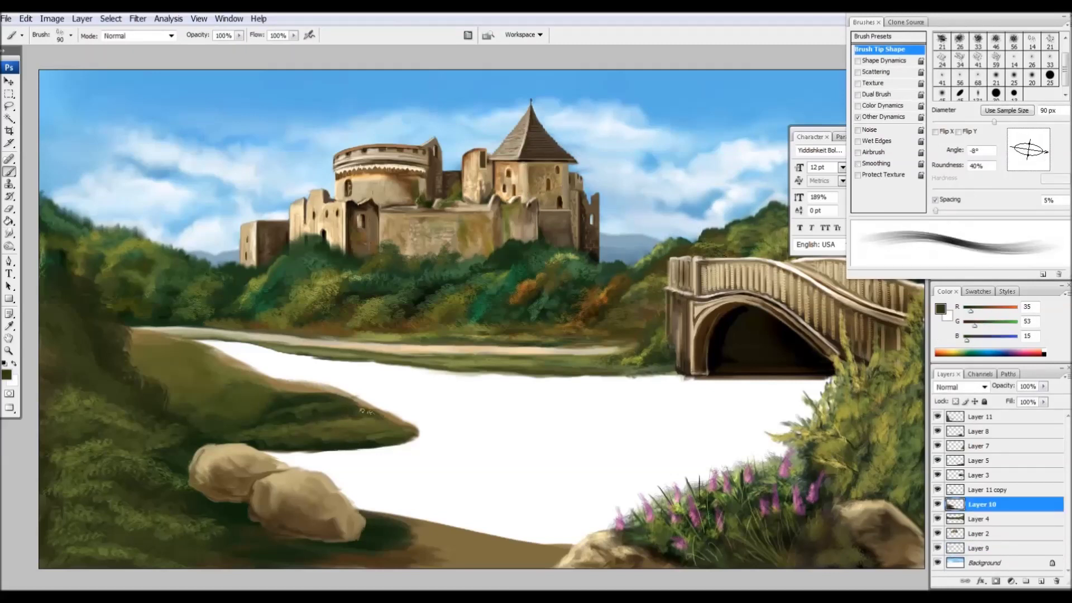
# Paint dark green grass on the bank's spit and over the brown ground along the bottom.
pyautogui.keyDown('alt'); pyautogui.click(249, 425); pyautogui.keyUp('alt')
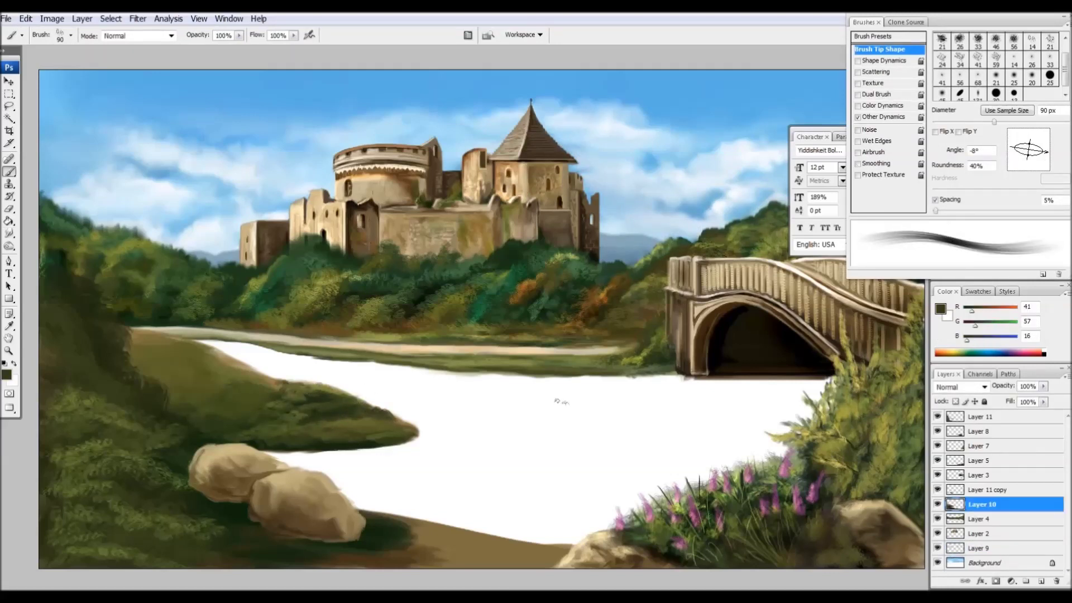
pyautogui.moveTo(154, 378); pyautogui.dragTo(229, 397)
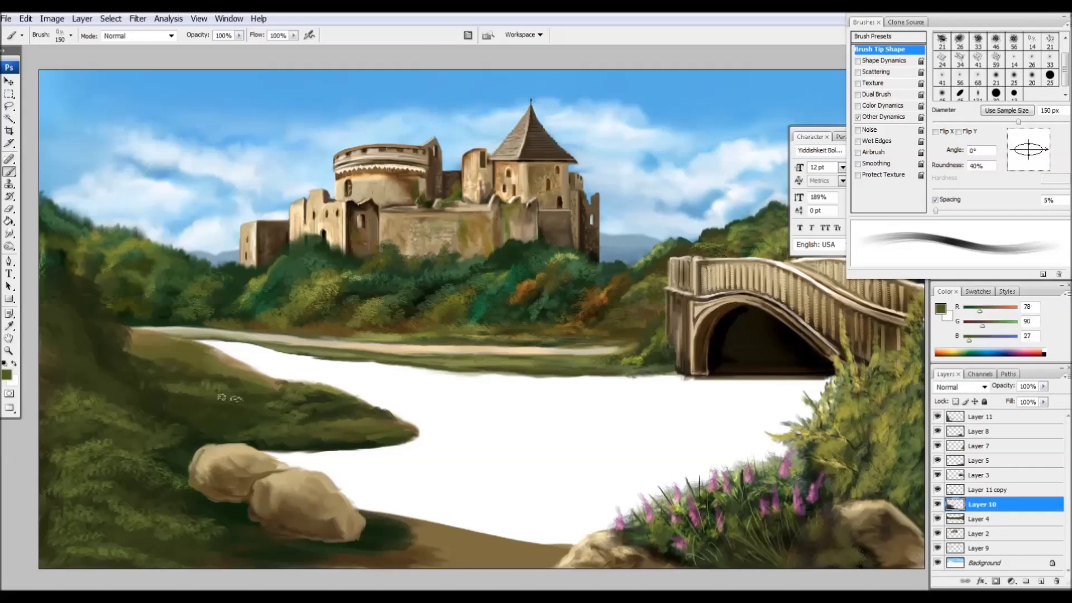
pyautogui.moveTo(302, 555); pyautogui.dragTo(457, 544)
pyautogui.moveTo(380, 536); pyautogui.dragTo(581, 563)
# Reverse the grass stroke direction and add dark grass strokes on the left bank.
pyautogui.keyDown('alt'); pyautogui.click(382, 543); pyautogui.keyUp('alt')
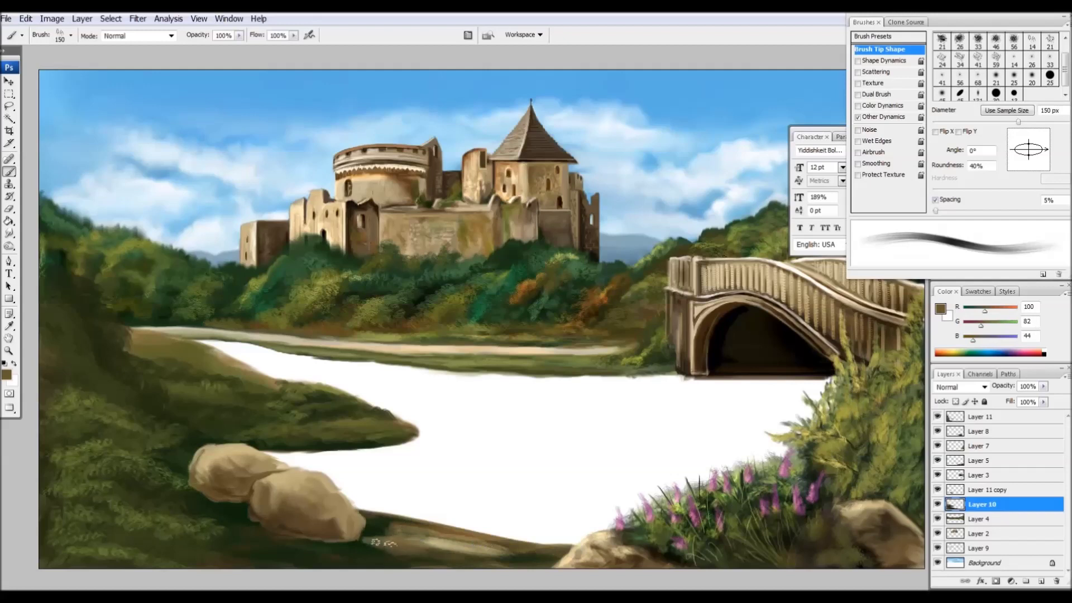
pyautogui.press('r')
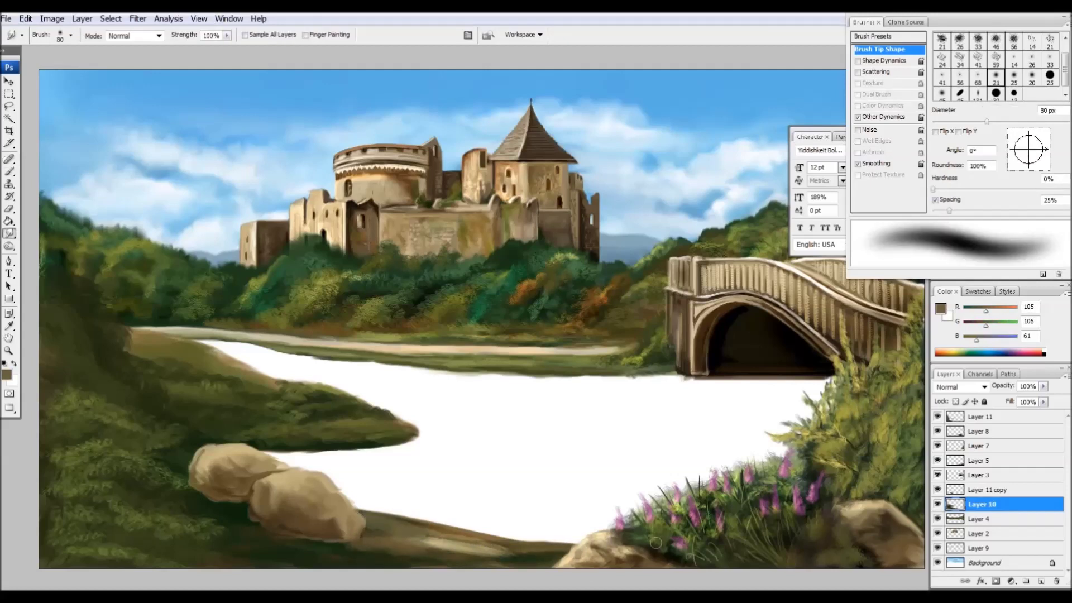
pyautogui.press('b')
pyautogui.moveTo(1050, 154); pyautogui.dragTo(1010, 149)
pyautogui.keyDown('alt'); pyautogui.click(130, 335); pyautogui.keyUp('alt')
pyautogui.moveTo(212, 363); pyautogui.dragTo(234, 369)
pyautogui.moveTo(168, 335); pyautogui.dragTo(240, 371)
pyautogui.keyDown('alt'); pyautogui.click(152, 312); pyautogui.keyUp('alt')
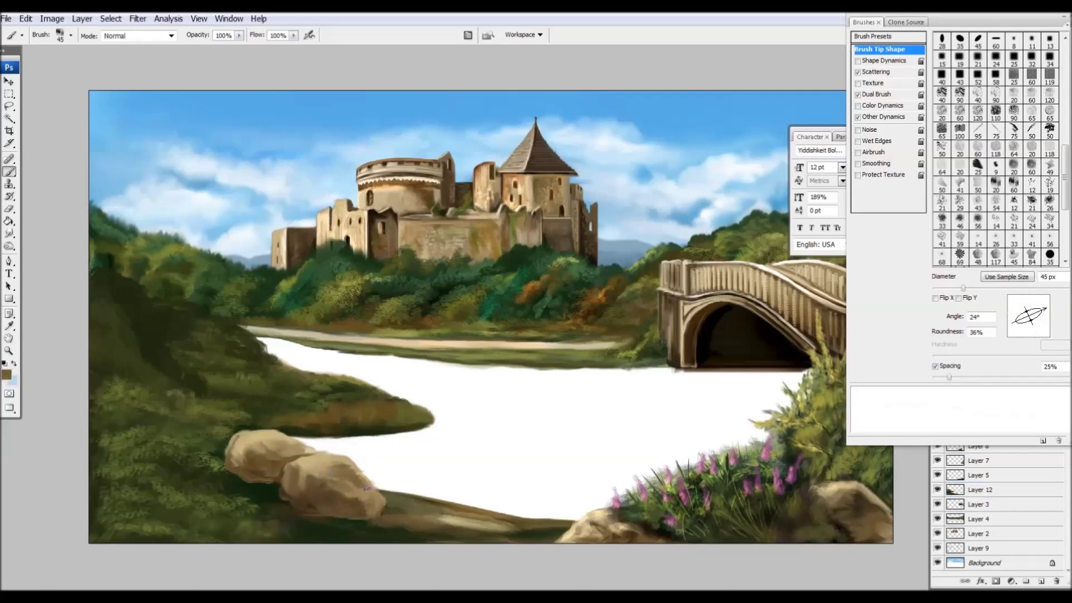
# Soften the riverbank edge on Layer 4 with a larger angled smudge tip.
pyautogui.keyDown('alt'); pyautogui.click(327, 470); pyautogui.keyUp('alt')
pyautogui.press('r')
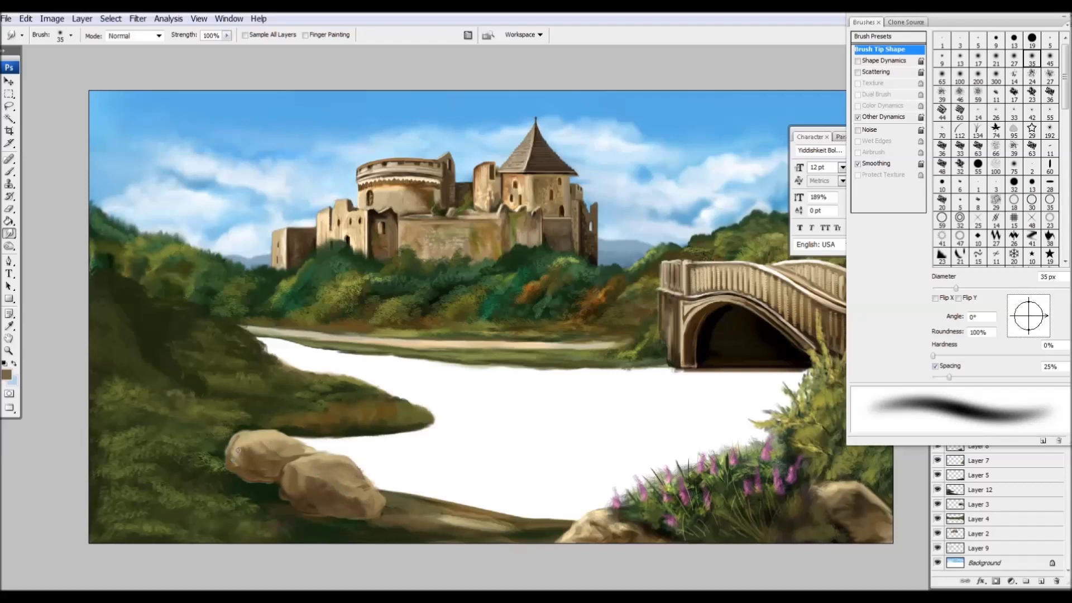
pyautogui.click(997, 203)
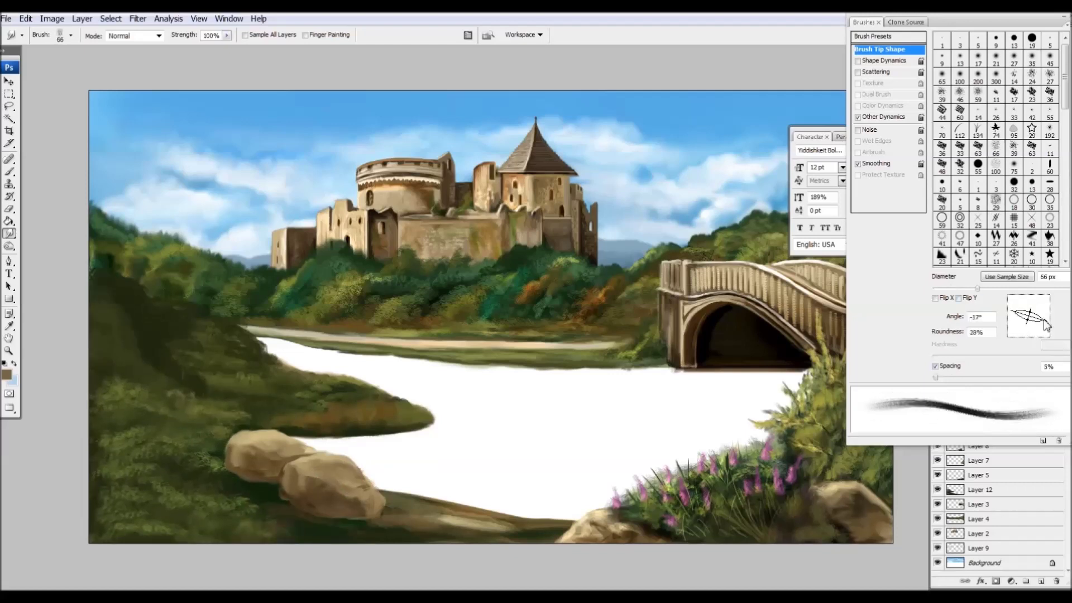
pyautogui.press('b')
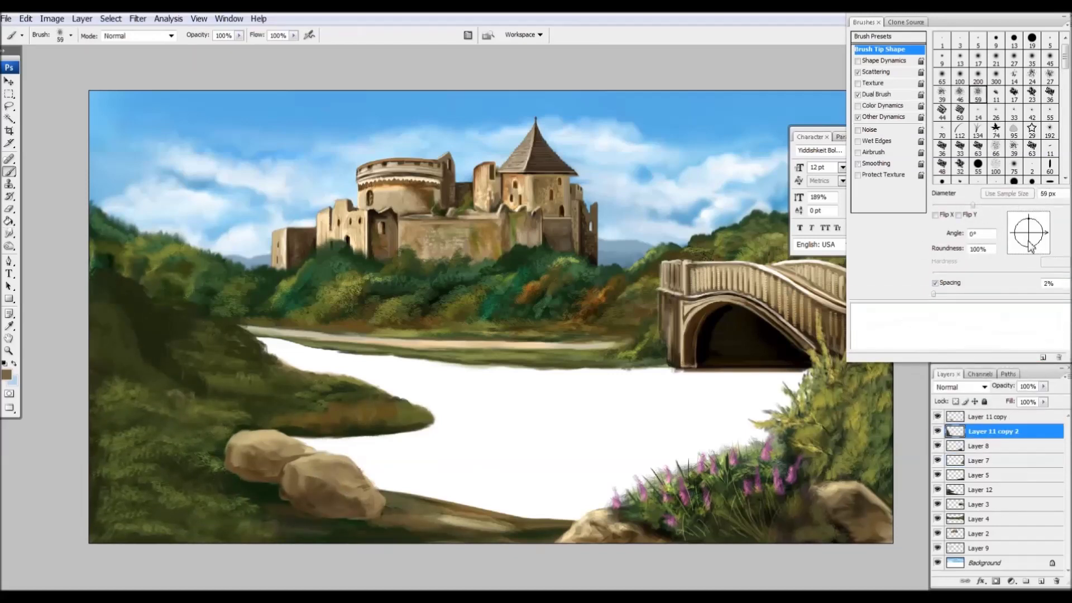
pyautogui.click(1050, 78)
pyautogui.scroll(-5, 1051, 77)
pyautogui.click(1032, 53)
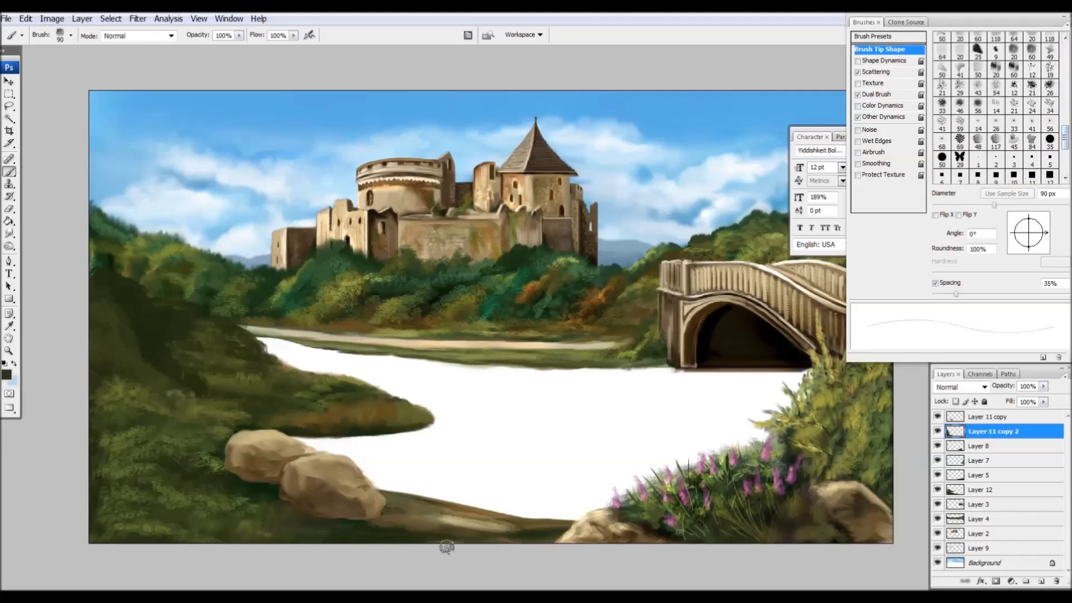
pyautogui.keyDown('ctrl'); pyautogui.click(391, 357); pyautogui.keyUp('ctrl')
pyautogui.press('r')
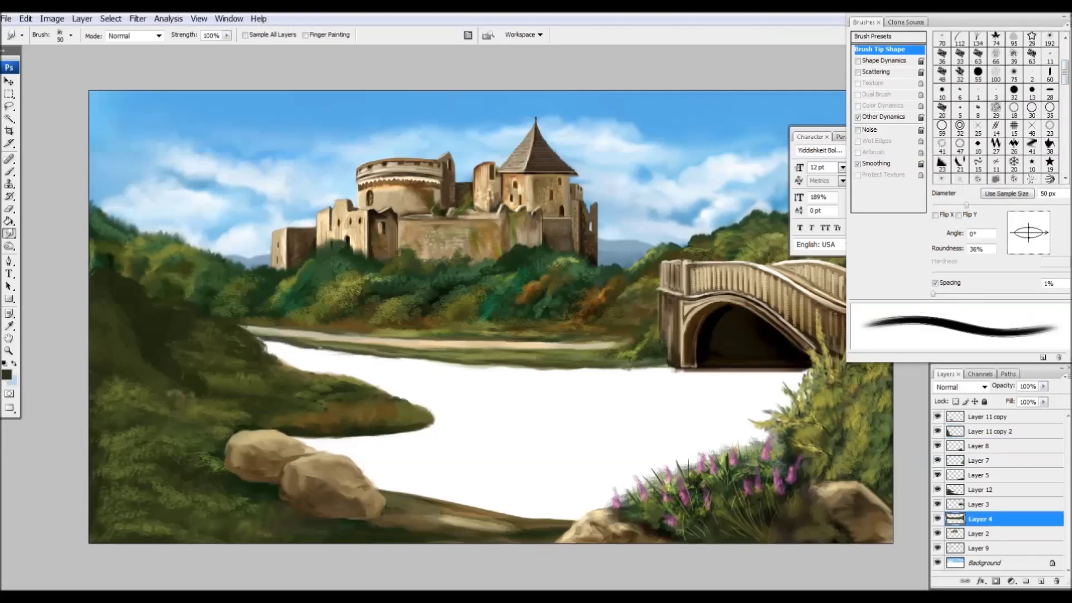
pyautogui.moveTo(461, 360); pyautogui.dragTo(358, 337)
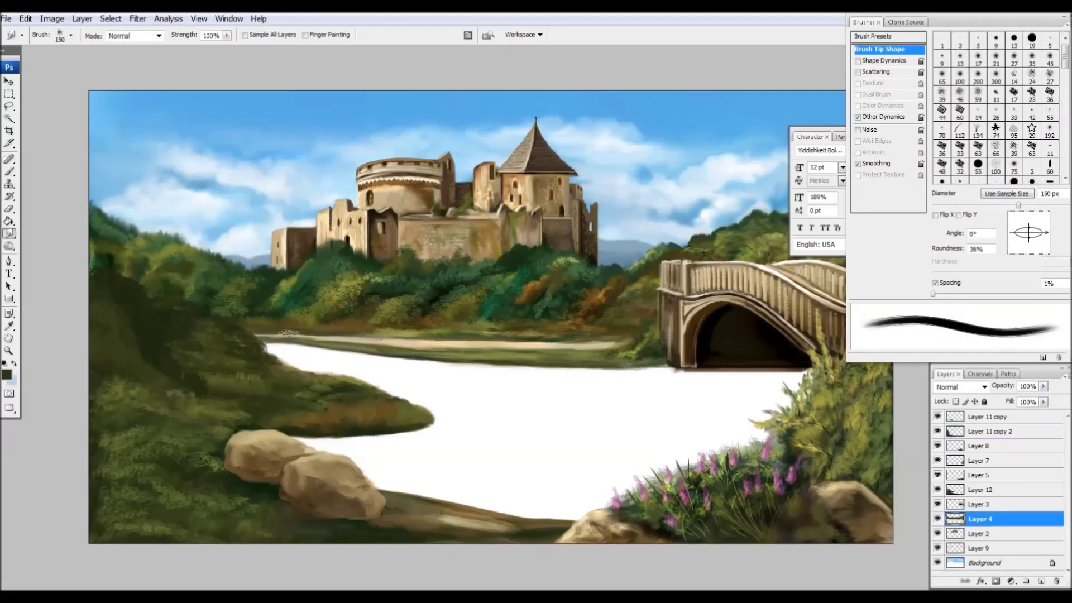
pyautogui.press('b')
# Choose scattered and dual-texture brush tips while moving between Layers 3, 12 and 11 copy 2.
pyautogui.click(996, 148)
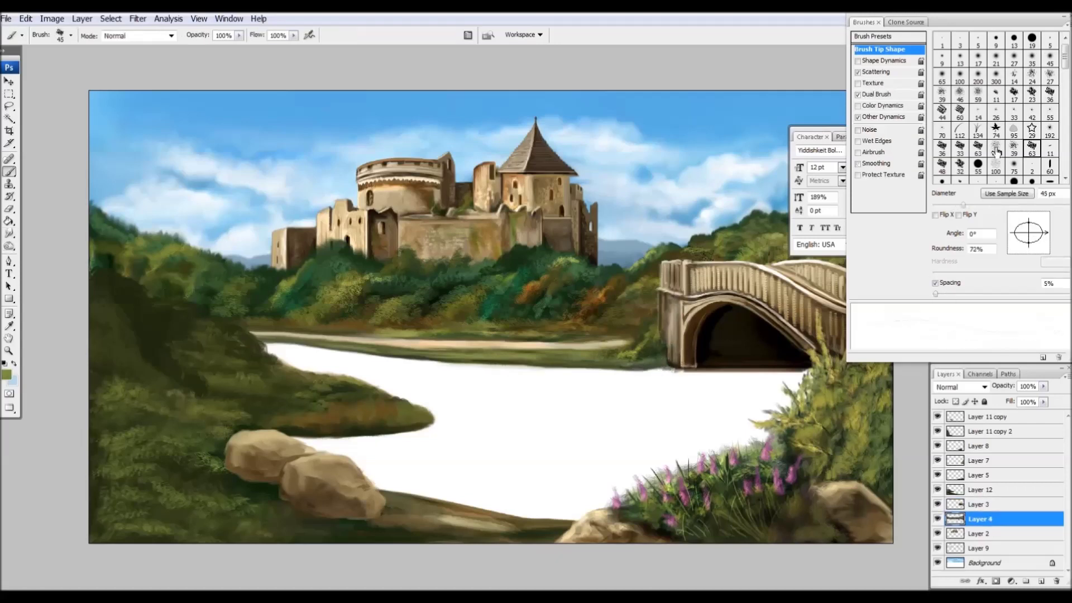
pyautogui.hotkey('alt', ']')
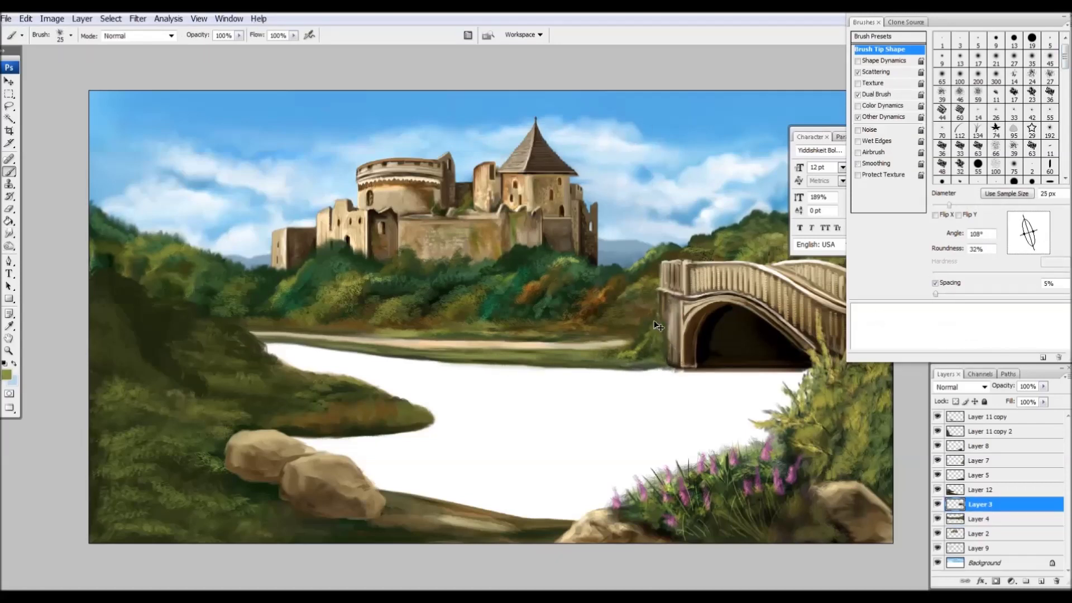
pyautogui.hotkey('alt', ']')
pyautogui.press('.')
pyautogui.press('.')
pyautogui.press('.')
pyautogui.press('.')
pyautogui.press('.')
pyautogui.press('.')
pyautogui.press('.')
pyautogui.press('.')
pyautogui.press('.')
pyautogui.press('.')
pyautogui.press('.')
pyautogui.press('.')
pyautogui.press('.')
pyautogui.press('.')
pyautogui.press('.')
pyautogui.press('.')
pyautogui.press('.')
pyautogui.press('.')
pyautogui.press('.')
pyautogui.press('.')
pyautogui.press('.')
pyautogui.hotkey('alt', ']')
pyautogui.hotkey('alt', ']')
pyautogui.hotkey('alt', ']')
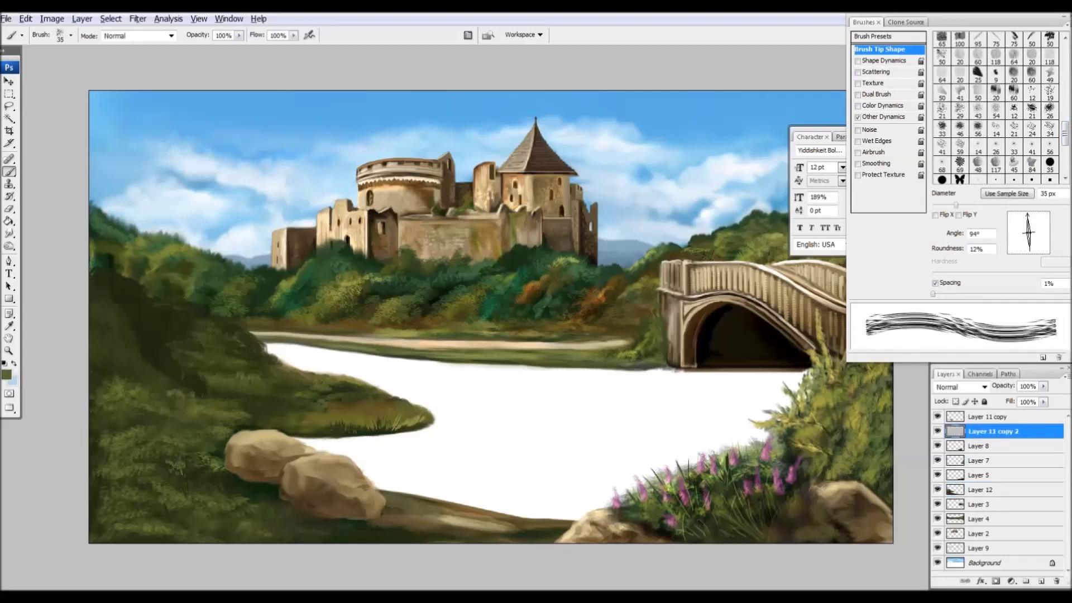
pyautogui.click(879, 95)
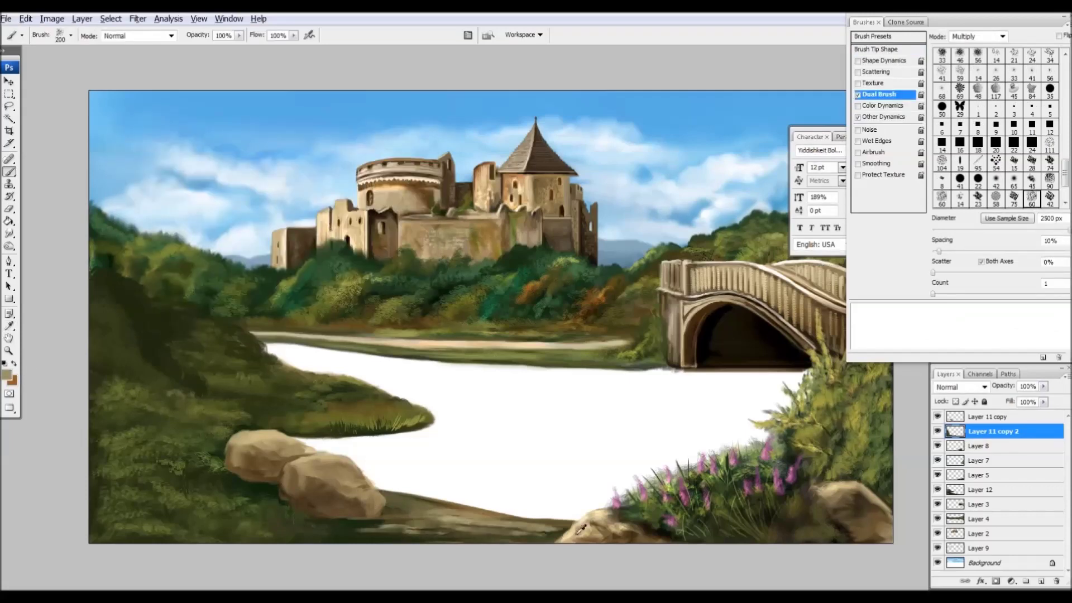
pyautogui.hotkey('alt', '[')
pyautogui.hotkey('alt', '[')
pyautogui.hotkey('alt', '[')
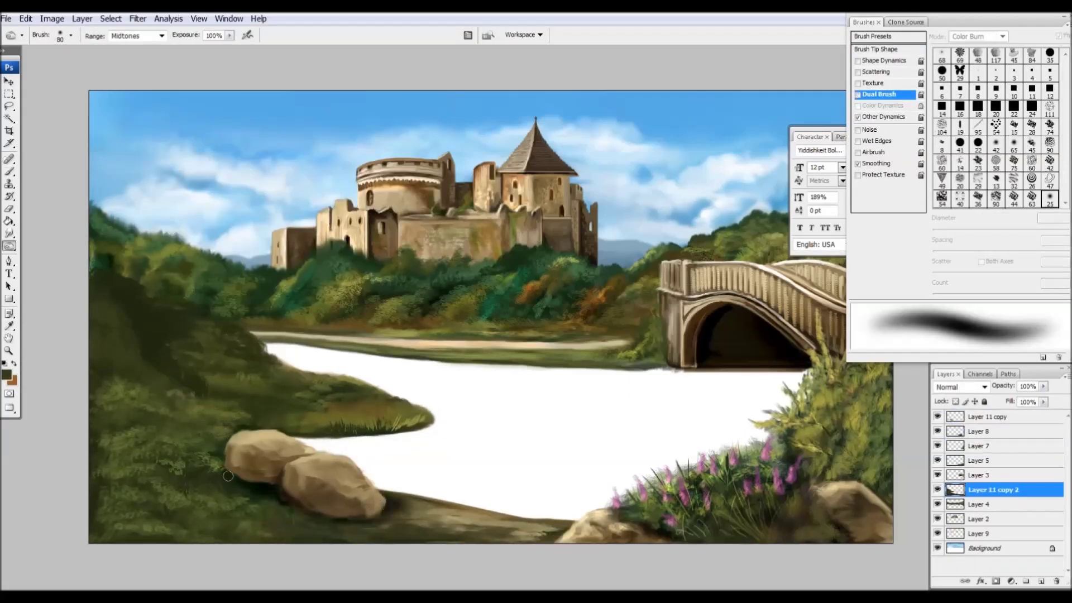
pyautogui.press('b')
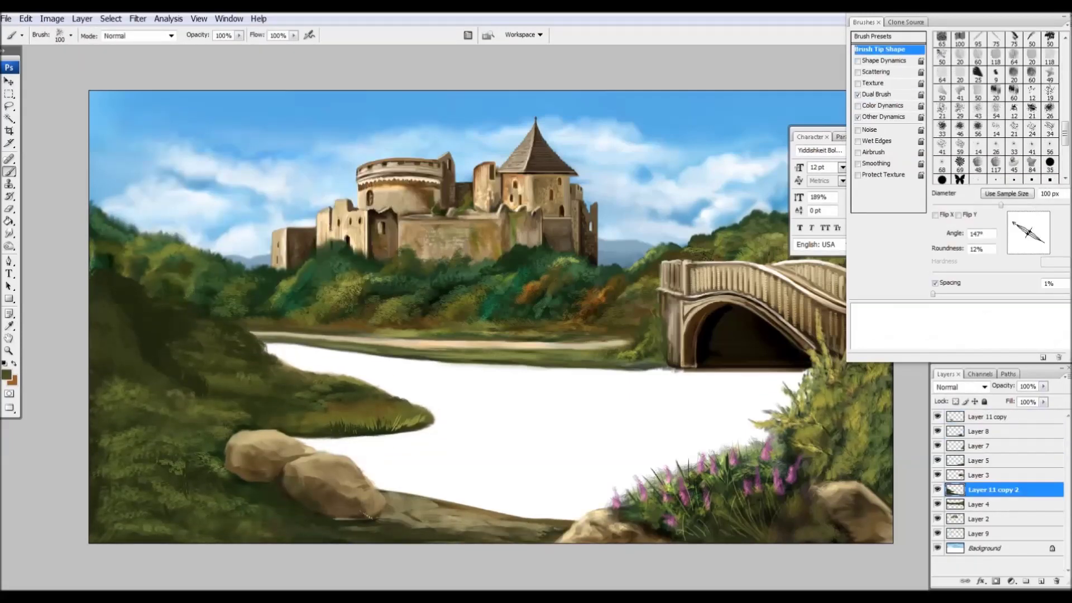
# Paint grass strokes on the left hillside and smudge-blend them softer.
pyautogui.moveTo(139, 332); pyautogui.dragTo(182, 391)
pyautogui.moveTo(93, 276); pyautogui.dragTo(142, 360)
pyautogui.press('r')
pyautogui.moveTo(98, 299); pyautogui.dragTo(162, 369)
pyautogui.moveTo(92, 262); pyautogui.dragTo(156, 363)
pyautogui.moveTo(117, 307); pyautogui.dragTo(162, 366)
pyautogui.press('b')
# Add finer brown-green strokes on the left hillside and sample olive green from the canvas.
pyautogui.moveTo(105, 321); pyautogui.dragTo(187, 361)
pyautogui.press('.')
pyautogui.moveTo(98, 301); pyautogui.dragTo(134, 321)
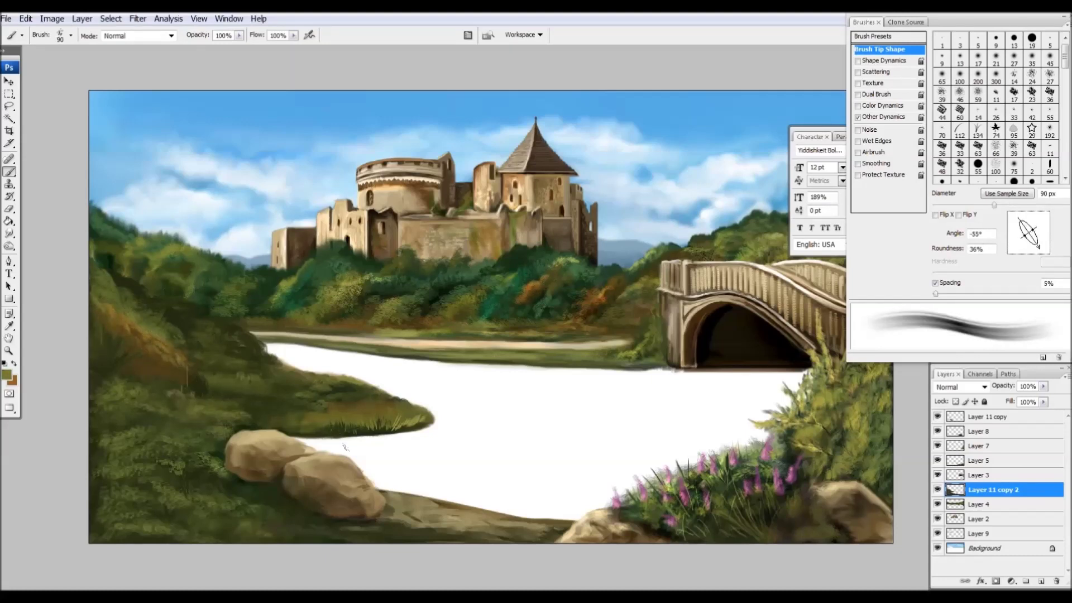
pyautogui.press('.')
pyautogui.keyDown('alt'); pyautogui.click(184, 372); pyautogui.keyUp('alt')
pyautogui.press('r')
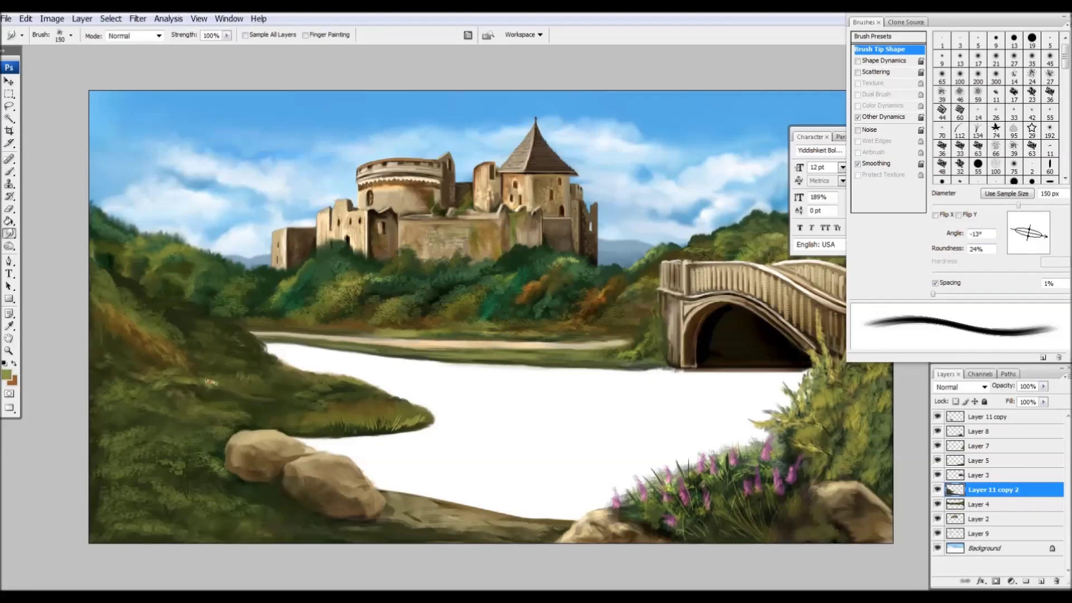
pyautogui.press('b')
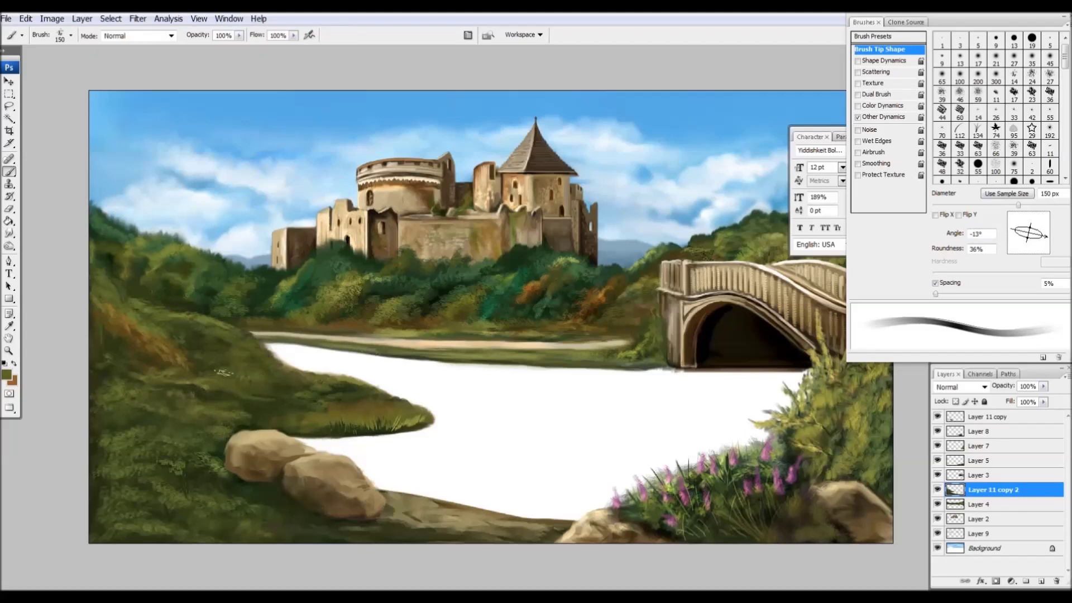
# Paint the light tan dirt path across the slope toward the river and along the bottom-left grass.
pyautogui.moveTo(200, 363); pyautogui.dragTo(294, 403)
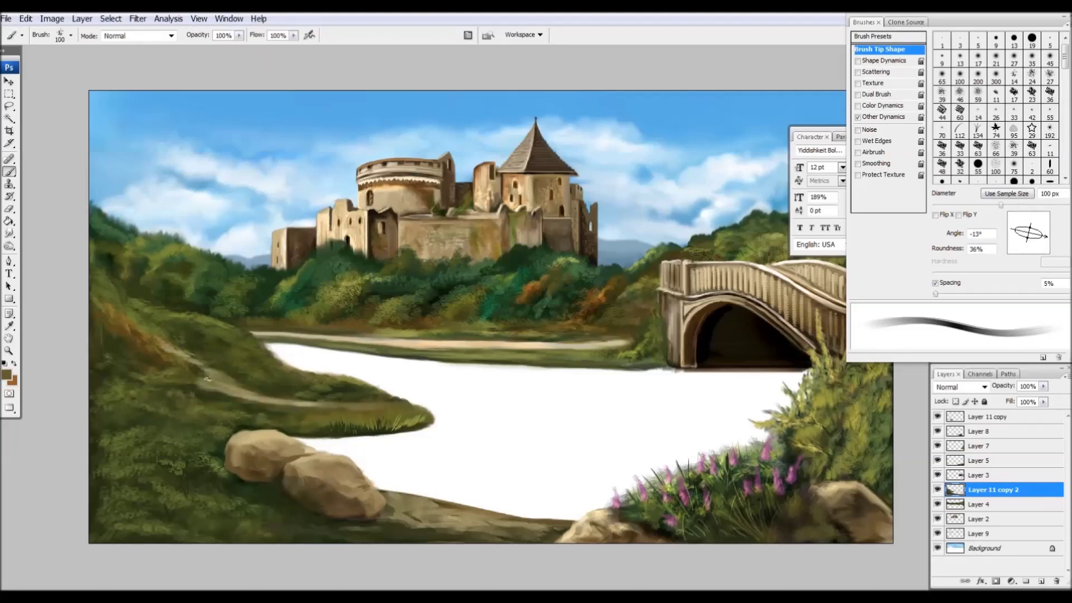
pyautogui.moveTo(338, 411); pyautogui.dragTo(268, 398)
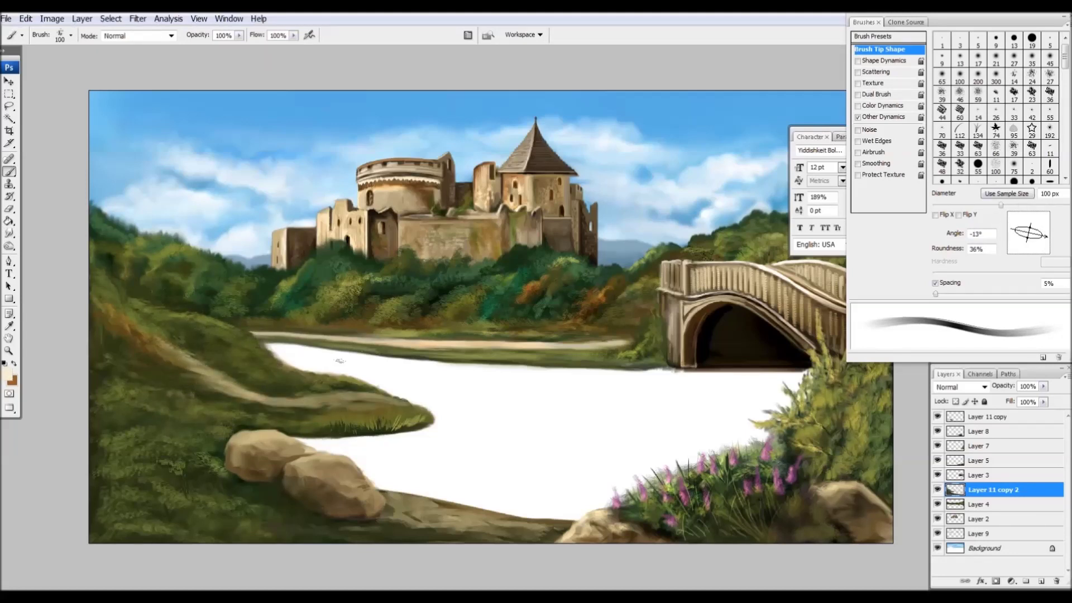
pyautogui.moveTo(424, 424); pyautogui.dragTo(330, 396)
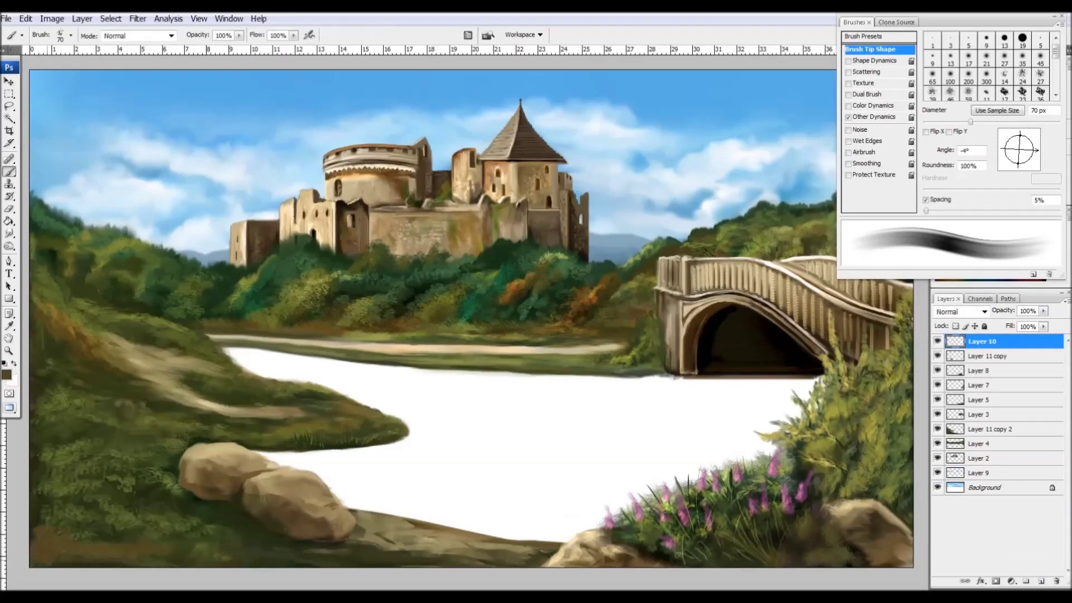
pyautogui.moveTo(56, 542); pyautogui.dragTo(220, 553)
pyautogui.moveTo(101, 555); pyautogui.dragTo(282, 544)
pyautogui.moveTo(162, 536)
pyautogui.mouseDown()
pyautogui.moveTo(315, 559)
pyautogui.moveTo(103, 557)
pyautogui.moveTo(73, 540)
pyautogui.mouseUp()
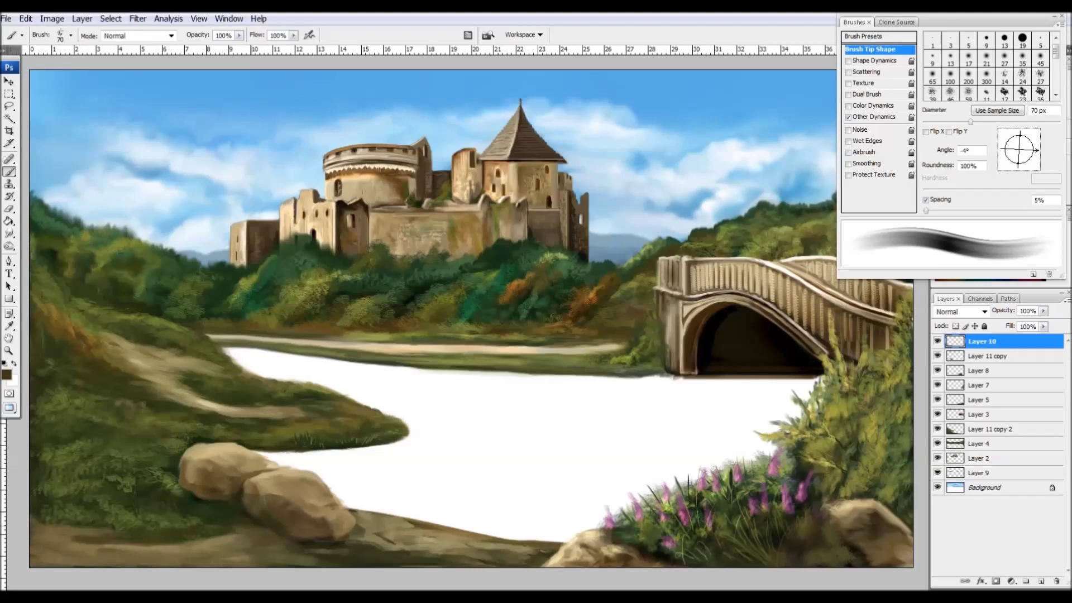
# Lighten the bottom dirt path, then resize the brush to about 80 px on the grassy-slope layer.
pyautogui.moveTo(223, 534); pyautogui.dragTo(73, 536)
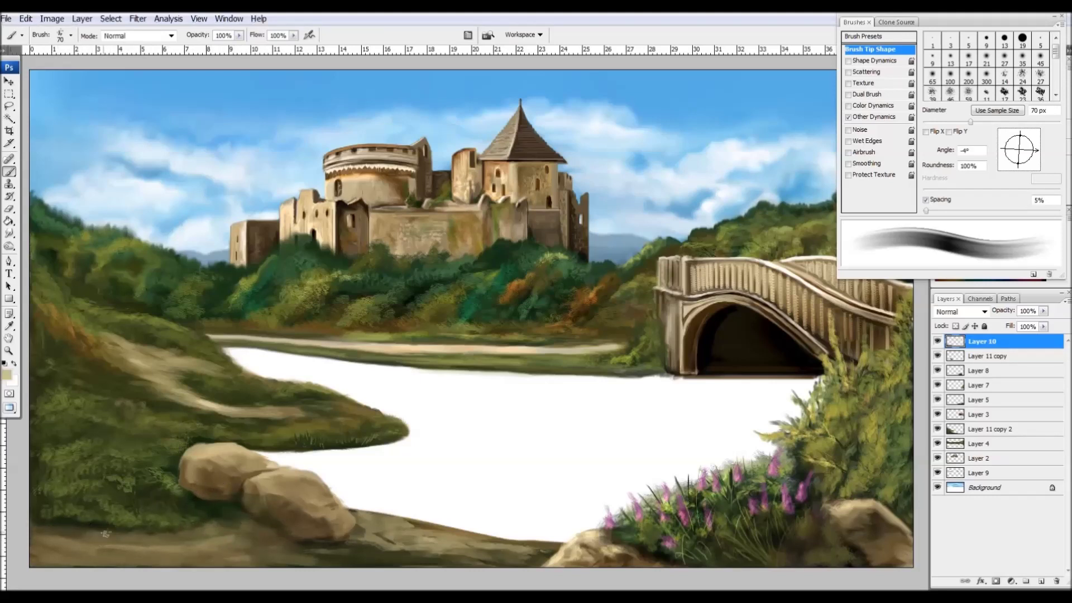
pyautogui.moveTo(131, 554); pyautogui.dragTo(407, 552)
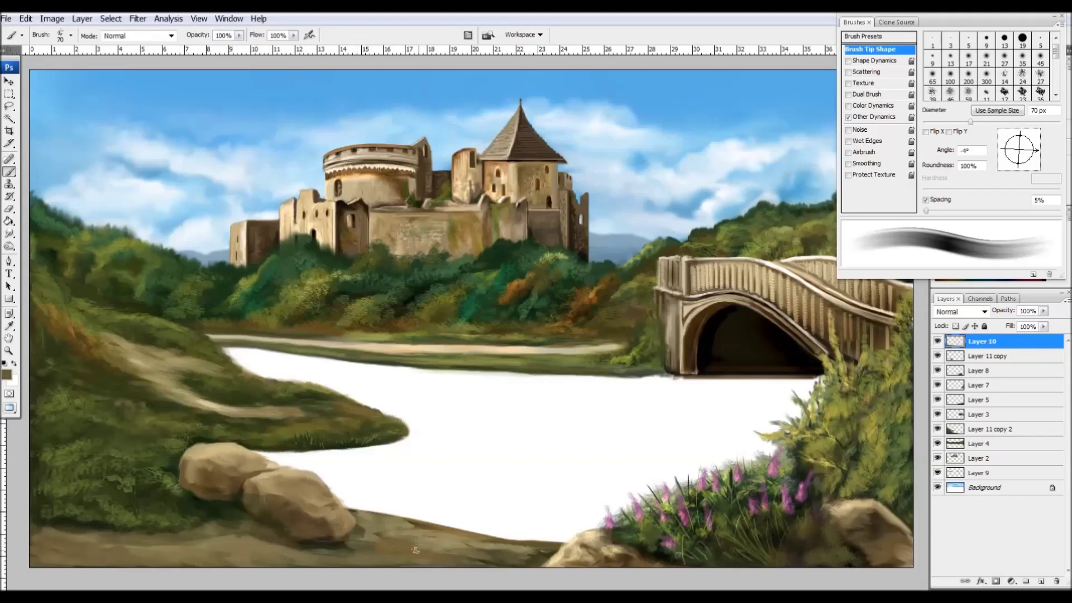
pyautogui.keyDown('ctrl'); pyautogui.keyDown('alt'); pyautogui.rightClick(94, 343); pyautogui.keyUp('alt'); pyautogui.keyUp('ctrl')
pyautogui.press('[')
pyautogui.press('[')
pyautogui.press('[')
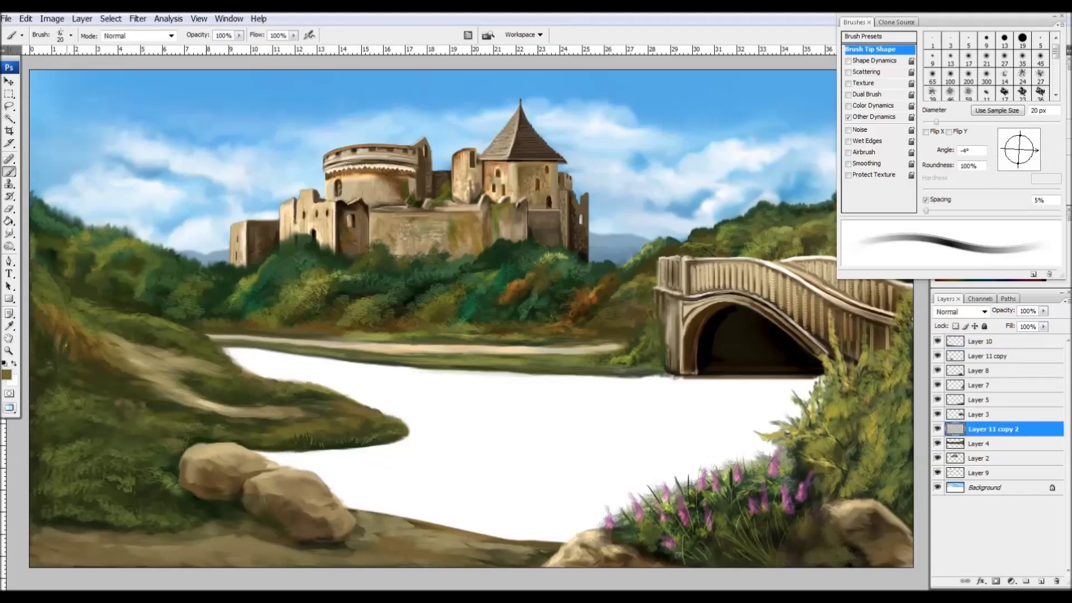
pyautogui.press(']')
pyautogui.press(']')
pyautogui.press(']')
pyautogui.press(']')
pyautogui.press(']')
pyautogui.press(']')
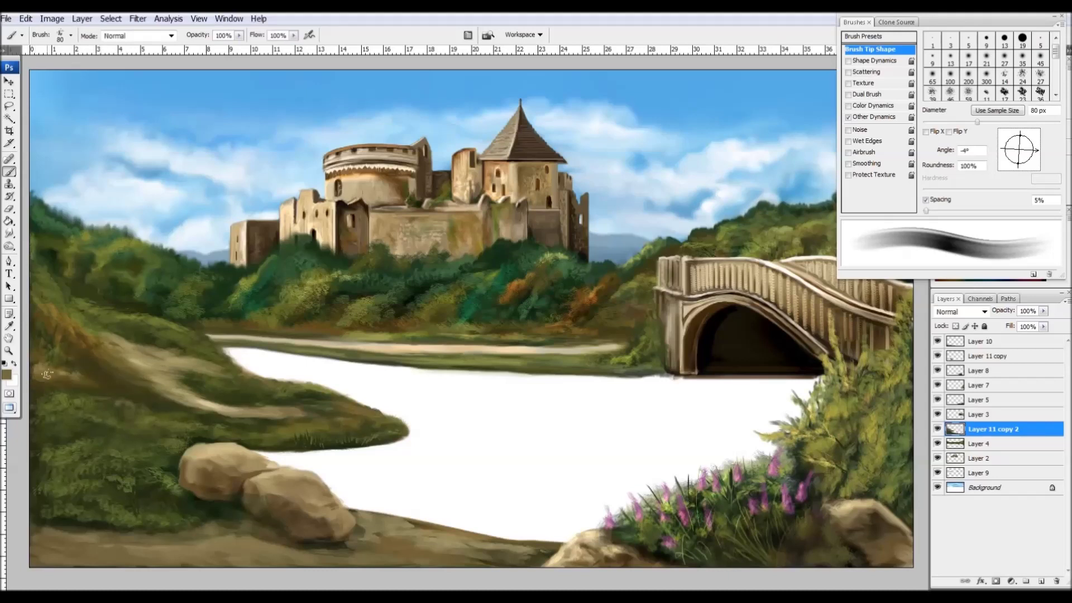
# Sample olive green from the slope and set the brush roundness to 36% on Layer 4.
pyautogui.keyDown('alt'); pyautogui.click(67, 383); pyautogui.keyUp('alt')
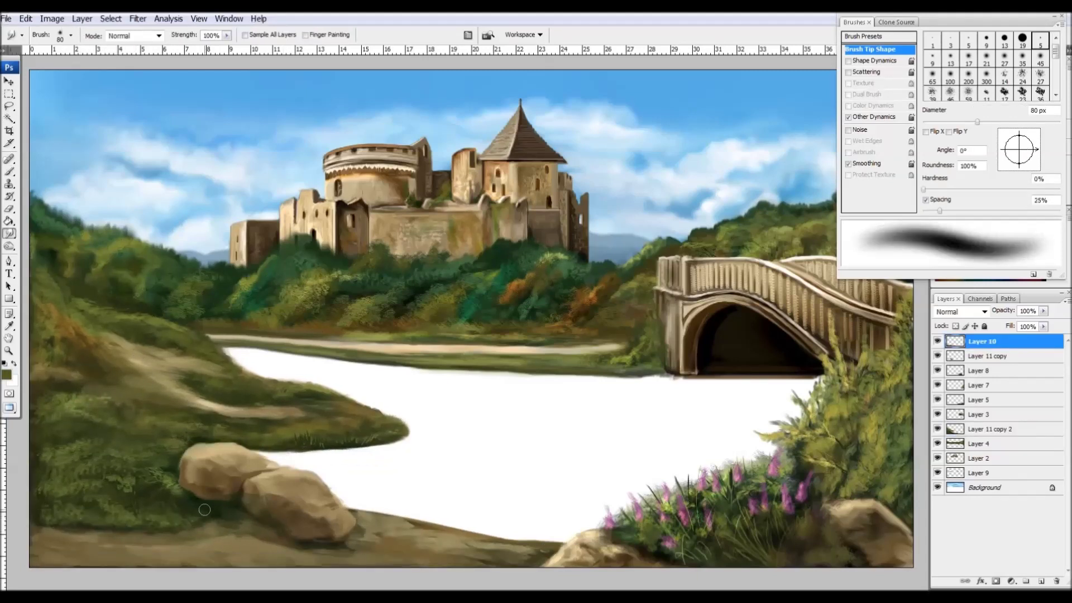
pyautogui.hotkey('alt', '[')
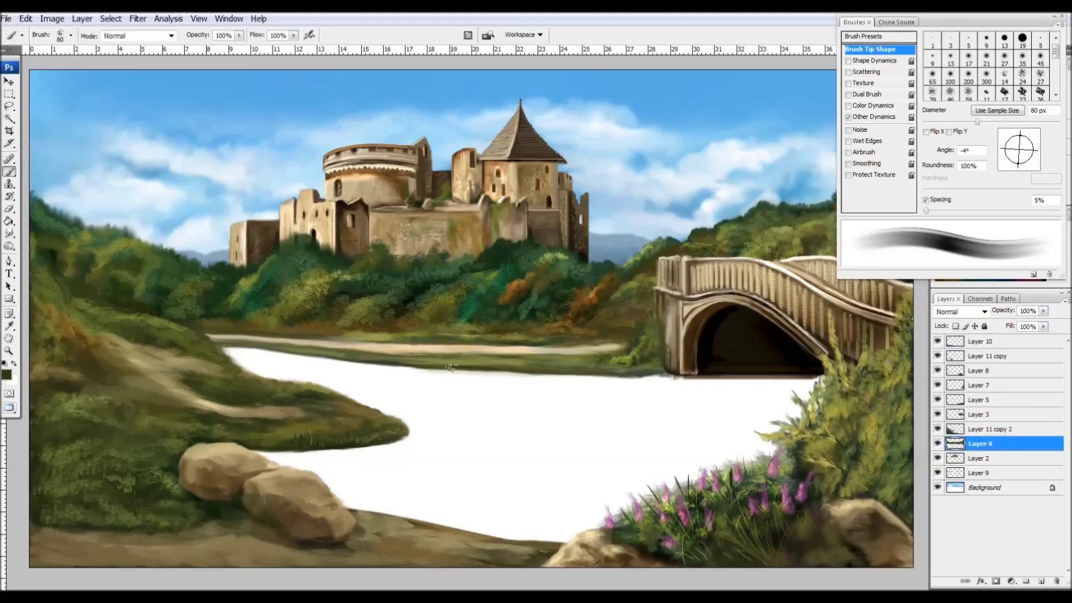
pyautogui.write('36')
pyautogui.press('Return')
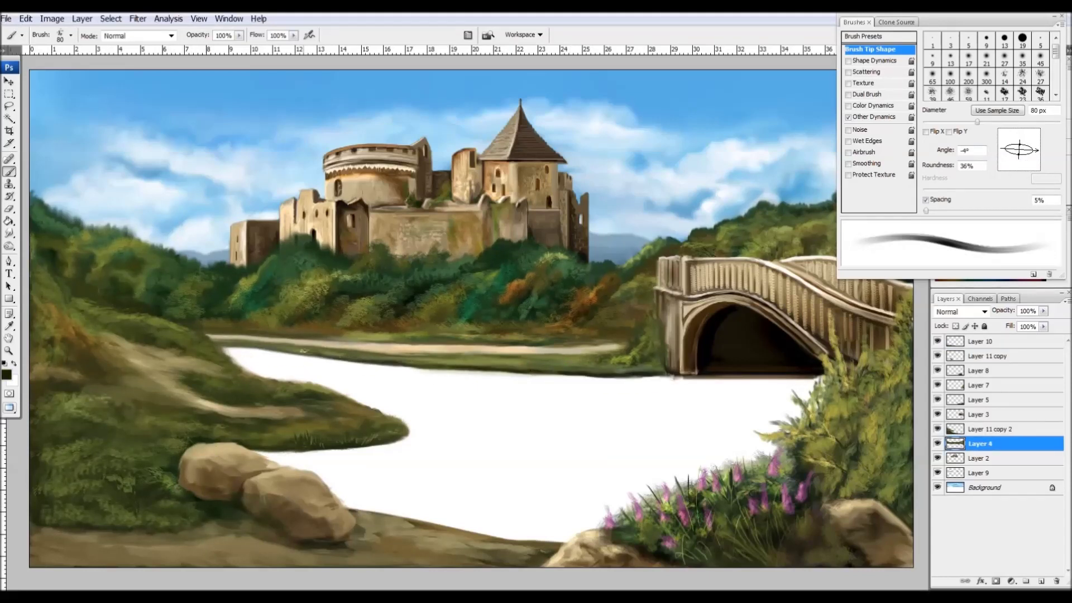
# Paint the river blue, lighter beneath the far shore, and begin warping the Layer 4 shore copy.
pyautogui.moveTo(353, 509)
pyautogui.mouseDown()
pyautogui.moveTo(463, 428)
pyautogui.moveTo(598, 486)
pyautogui.mouseUp()
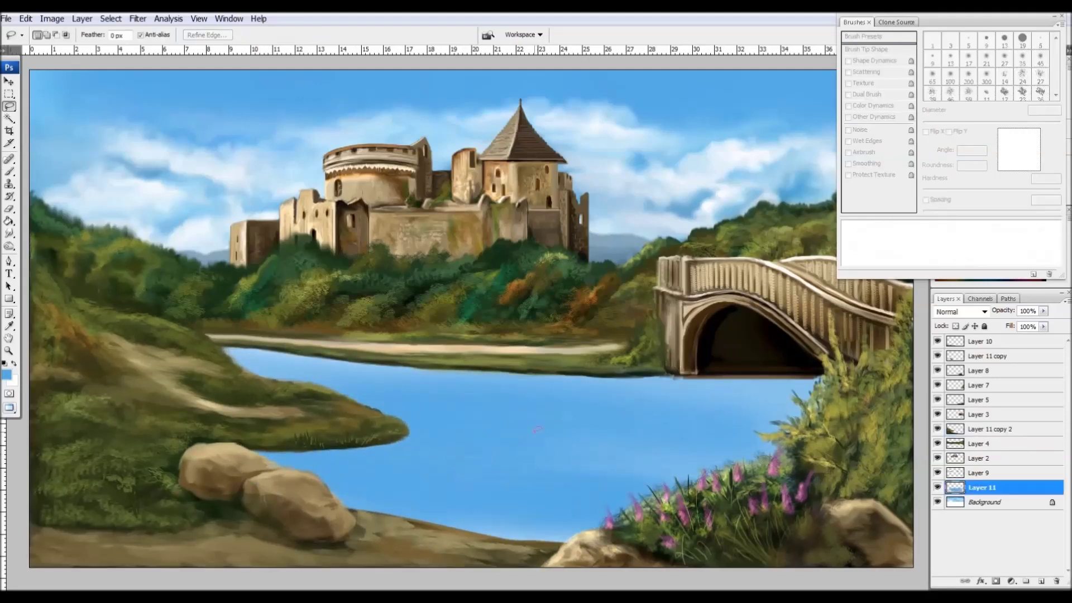
pyautogui.moveTo(240, 363)
pyautogui.mouseDown()
pyautogui.moveTo(642, 385)
pyautogui.moveTo(849, 382)
pyautogui.mouseUp()
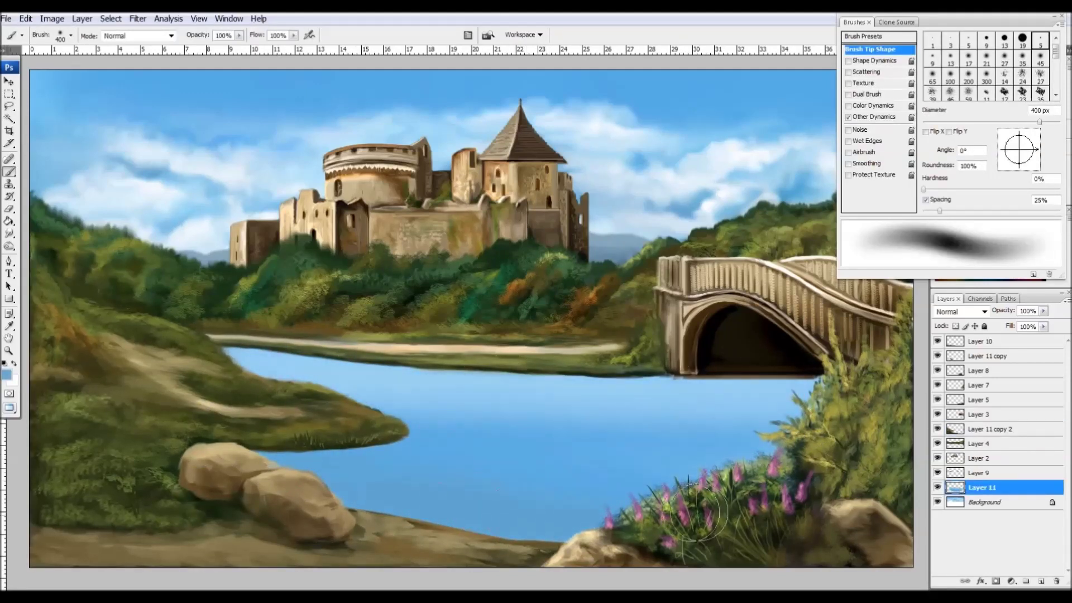
pyautogui.click(980, 443)
pyautogui.hotkey('ctrl', 't')
pyautogui.click(432, 35)
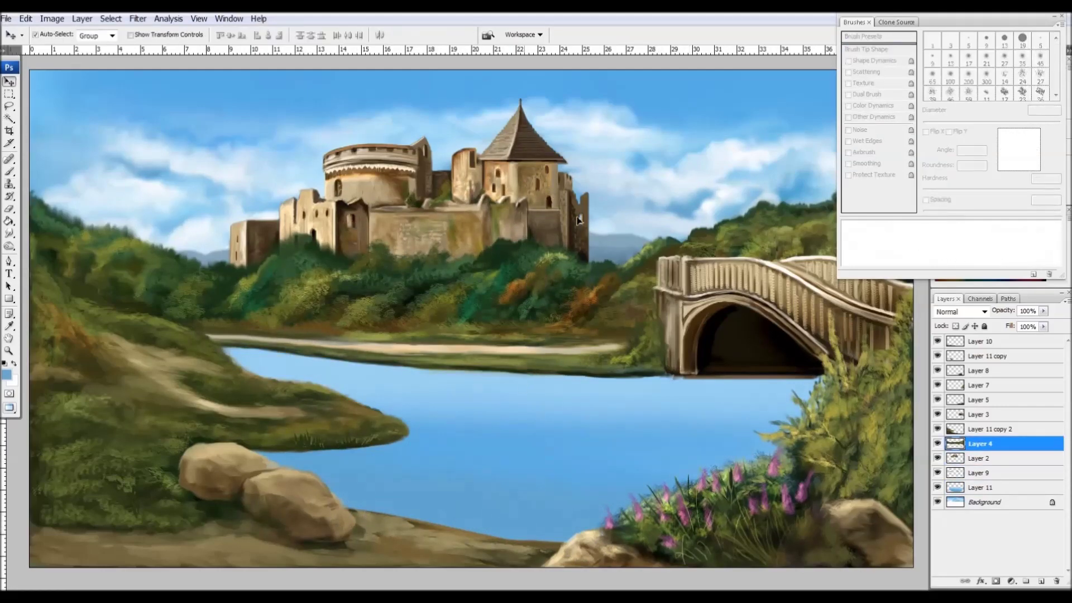
# Warp the shore copy downward into a reflection, then duplicate and flip the Layer 2 castle below it.
pyautogui.moveTo(571, 391); pyautogui.dragTo(571, 382)
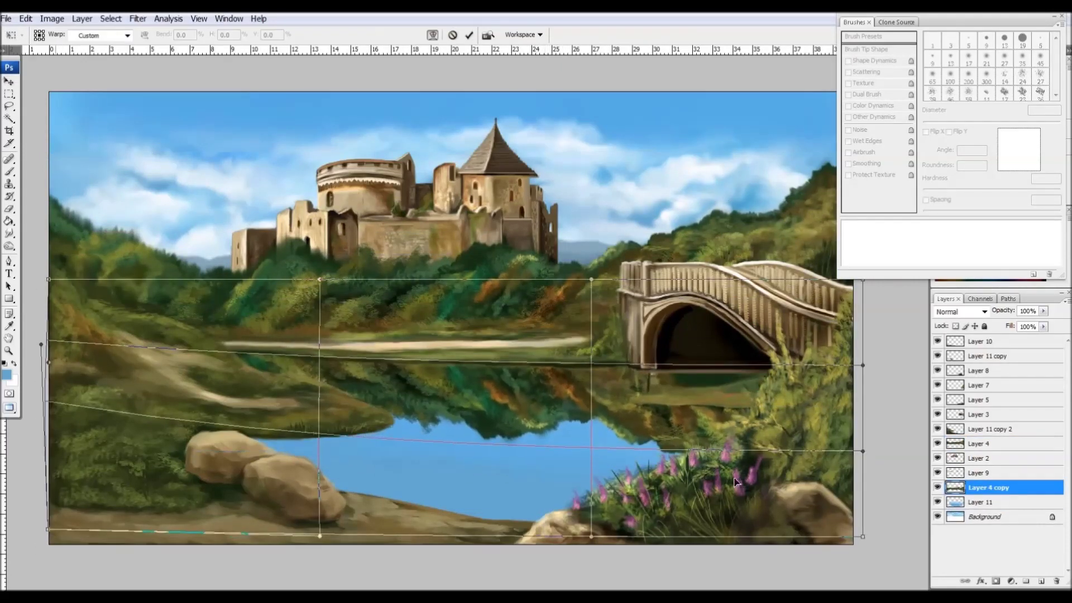
pyautogui.click(507, 221)
pyautogui.hotkey('ctrl', 'j')
pyautogui.hotkey('ctrl', 't')
pyautogui.moveTo(507, 220); pyautogui.dragTo(527, 480)
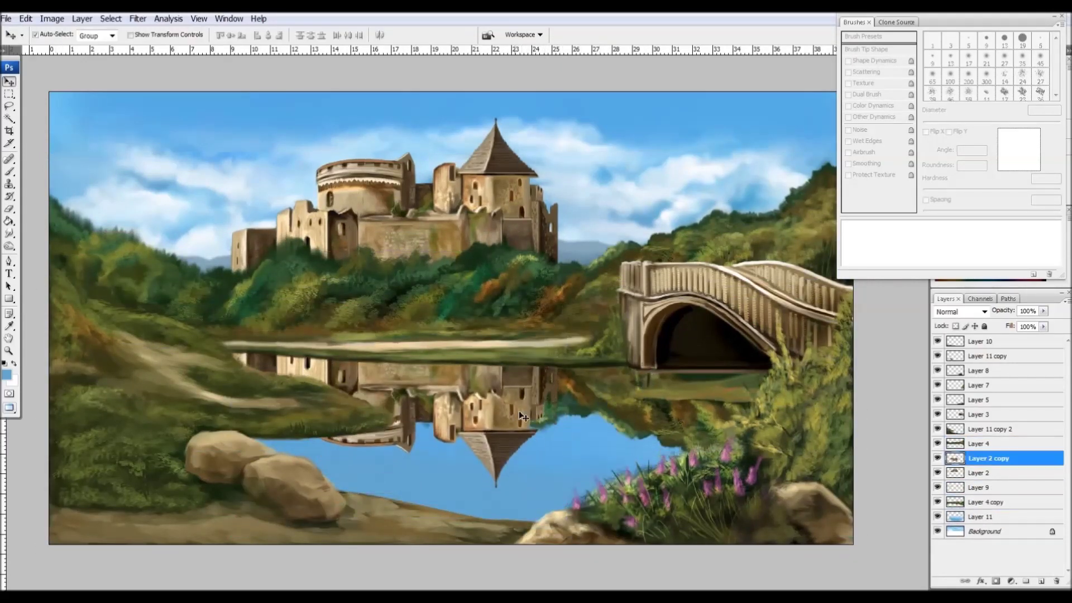
# Duplicate the bridge layer and flip the copy into a reflection in the water.
pyautogui.hotkey('ctrl', 'j')
pyautogui.hotkey('ctrl', 't')
pyautogui.press('Return')
pyautogui.click(988, 473)
# Motion-blur the castle reflection and move it below the shore reflection in the layer stack.
pyautogui.click(138, 18)
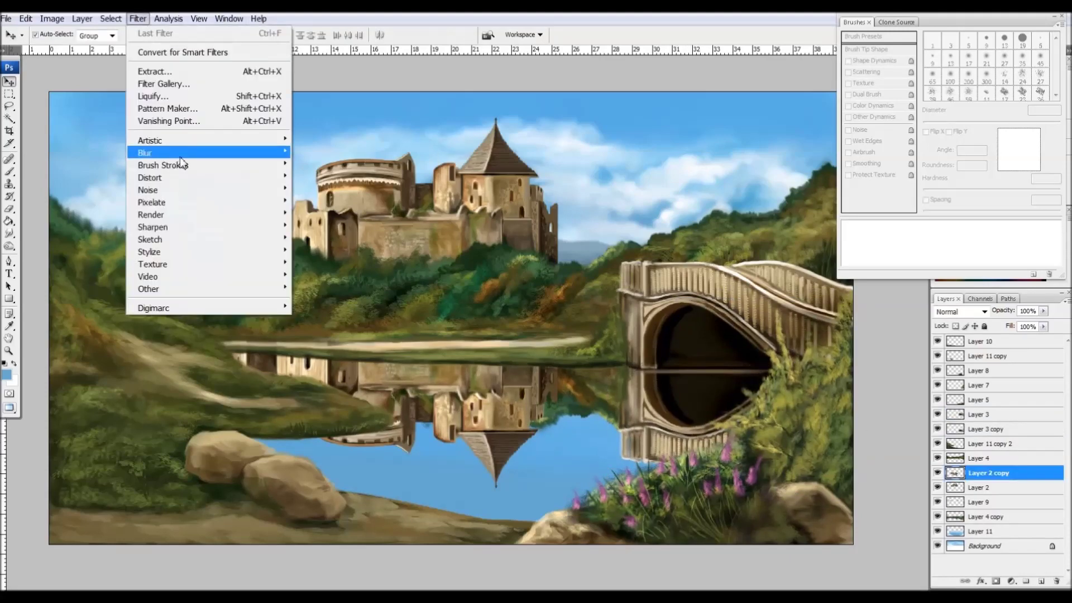
pyautogui.click(335, 218)
pyautogui.moveTo(481, 341)
pyautogui.mouseDown()
pyautogui.moveTo(511, 336)
pyautogui.moveTo(496, 336)
pyautogui.mouseUp()
pyautogui.press('Return')
pyautogui.press('v')
pyautogui.hotkey('ctrl', '[')
pyautogui.hotkey('ctrl', '[')
pyautogui.hotkey('ctrl', '[')
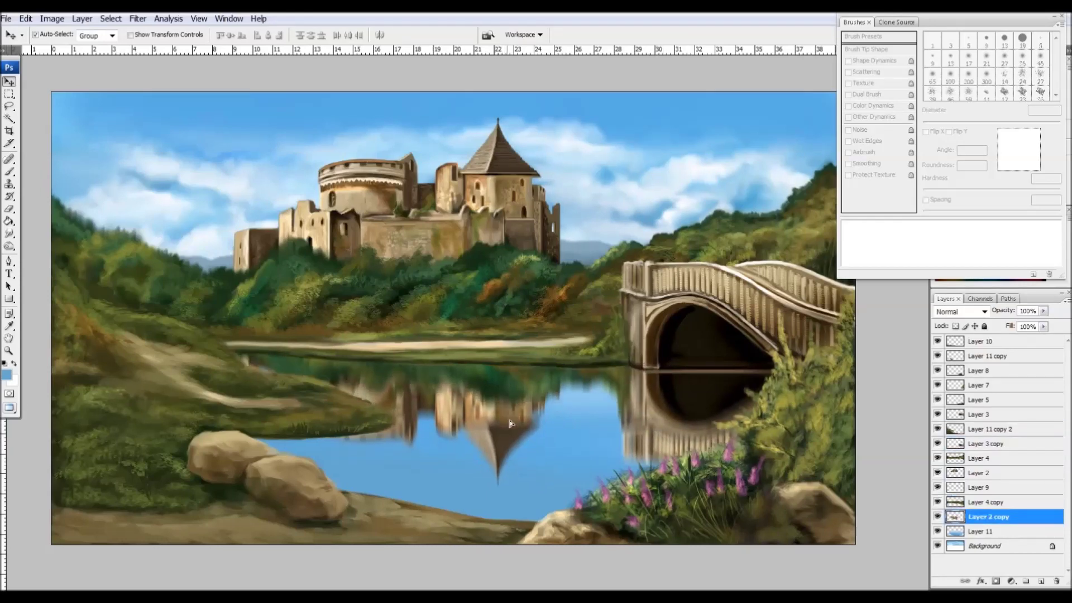
pyautogui.press('m')
pyautogui.rightClick(353, 425)
# Add Layer 12 and apply Gaussian Blur of about 13 px to the Layer 2 copy castle reflection.
pyautogui.click(356, 409)
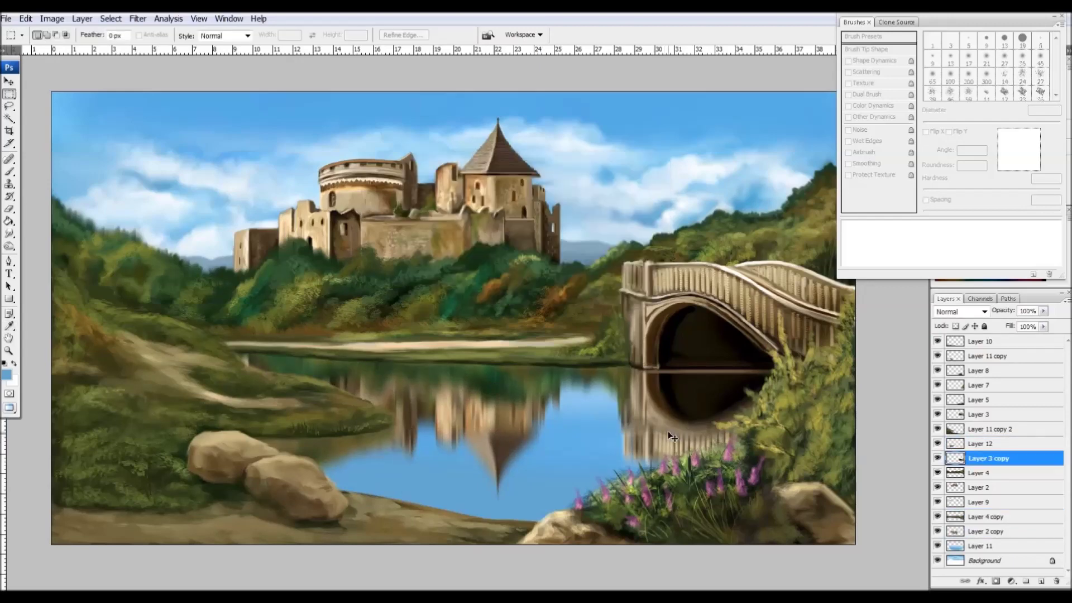
pyautogui.click(138, 19)
pyautogui.click(323, 239)
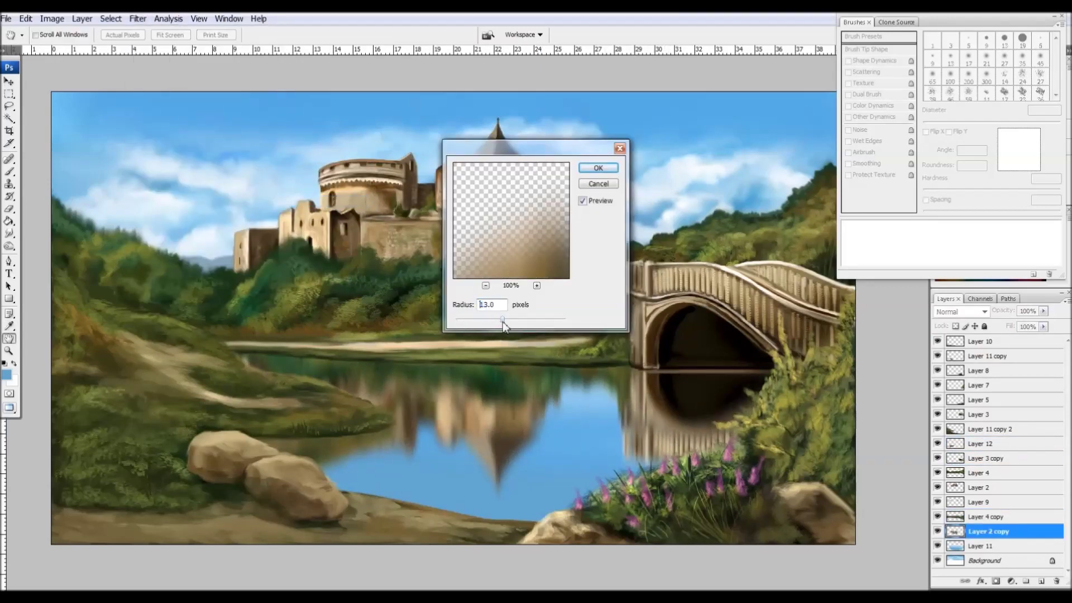